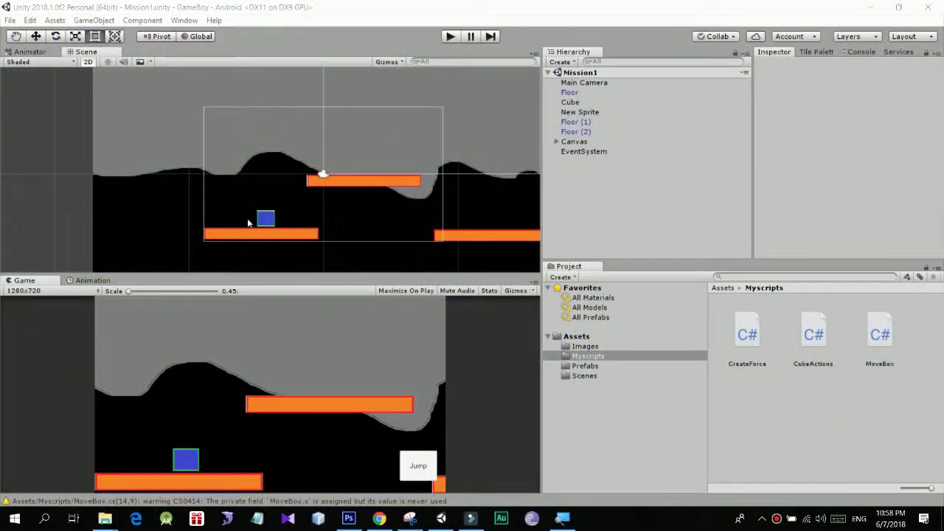
# Start play mode, make the cube jump six times with the Jump button, then select the Cube
pyautogui.click(451, 36)
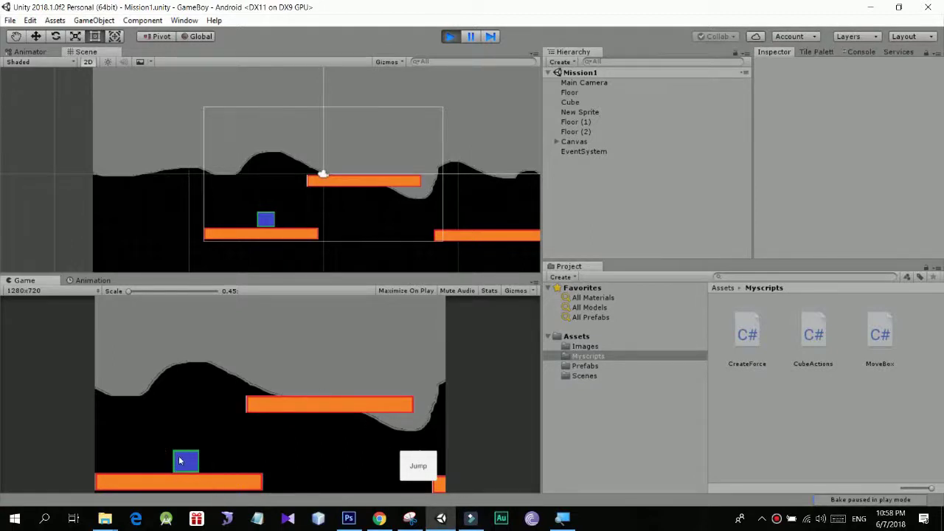
pyautogui.click(422, 471)
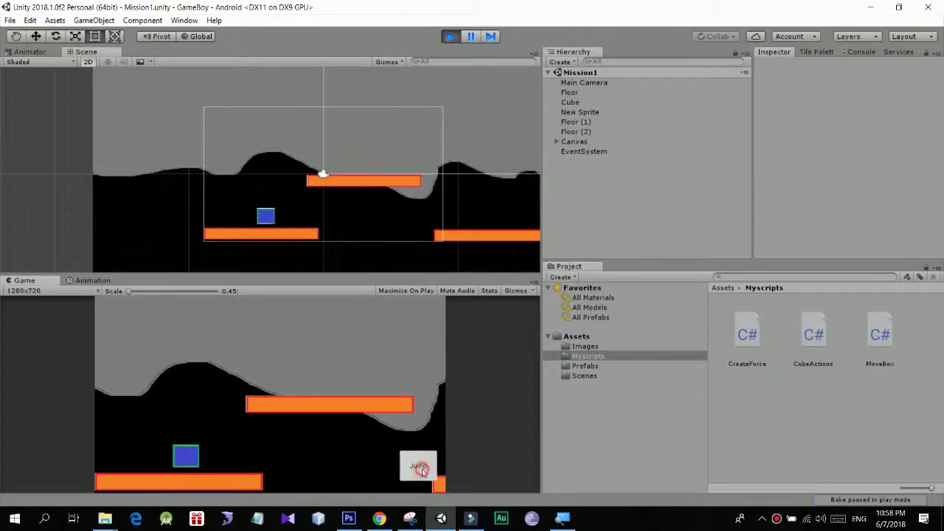
pyautogui.click(423, 473)
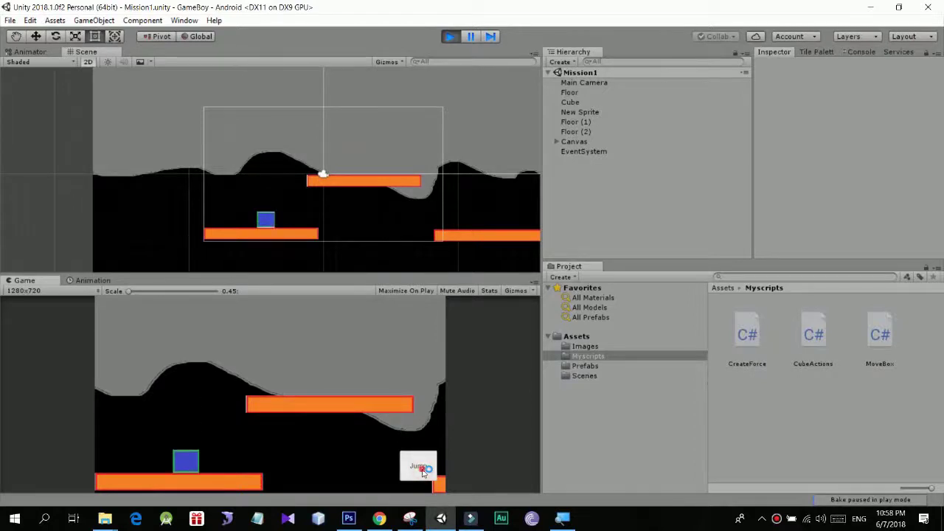
pyautogui.click(423, 472)
pyautogui.click(423, 472)
pyautogui.click(423, 473)
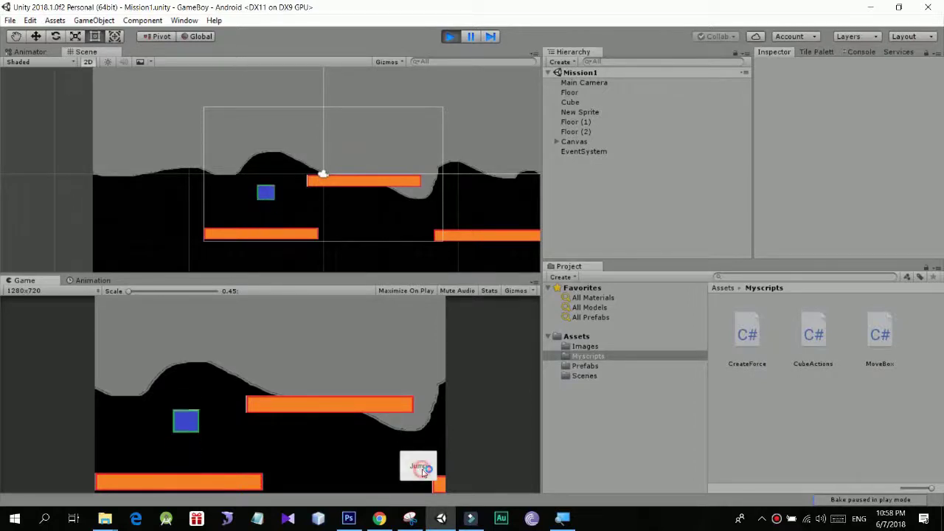
pyautogui.click(419, 465)
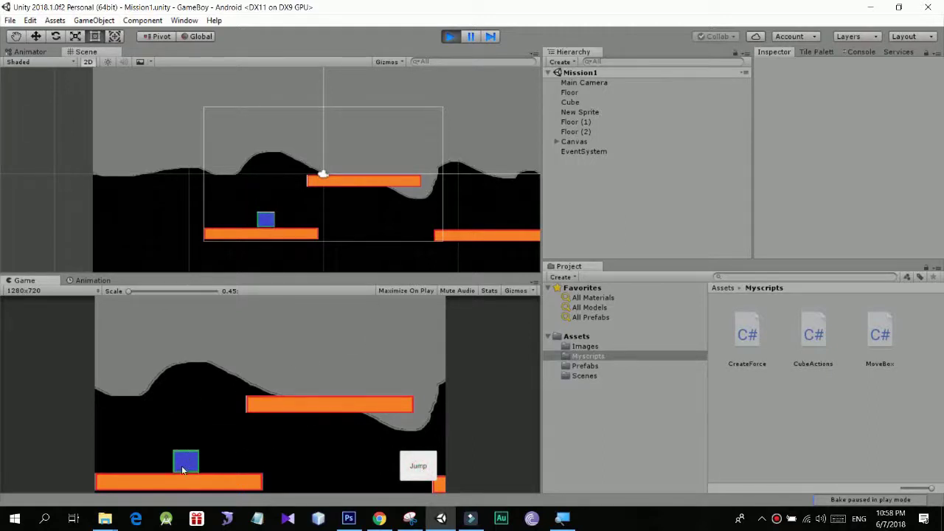
pyautogui.click(267, 231)
pyautogui.click(268, 221)
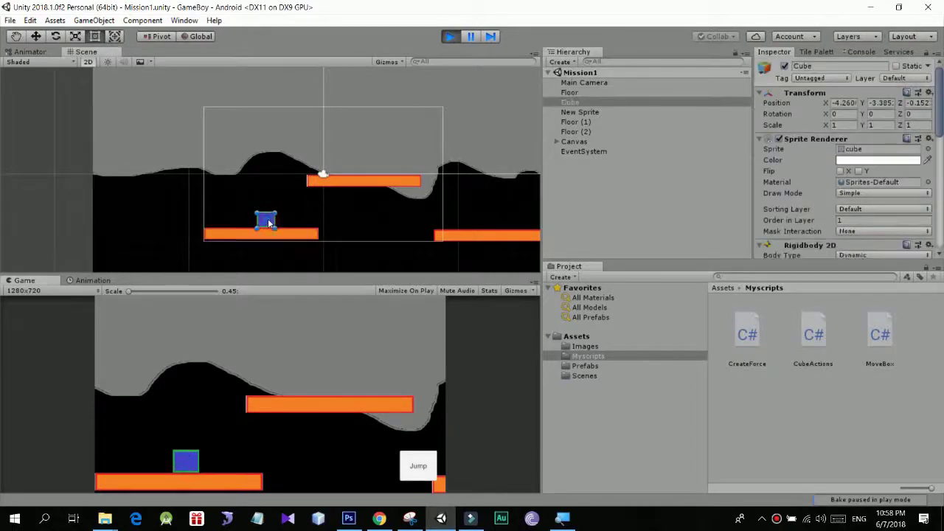
# Lift the Cube near the upper platform to test its fall, then exit play mode to reset it
pyautogui.moveTo(262, 220)
pyautogui.mouseDown()
pyautogui.moveTo(287, 157)
pyautogui.moveTo(521, 138)
pyautogui.moveTo(326, 152)
pyautogui.moveTo(249, 209)
pyautogui.moveTo(404, 130)
pyautogui.moveTo(288, 138)
pyautogui.moveTo(359, 212)
pyautogui.moveTo(355, 133)
pyautogui.moveTo(338, 149)
pyautogui.moveTo(350, 145)
pyautogui.moveTo(270, 146)
pyautogui.mouseUp()
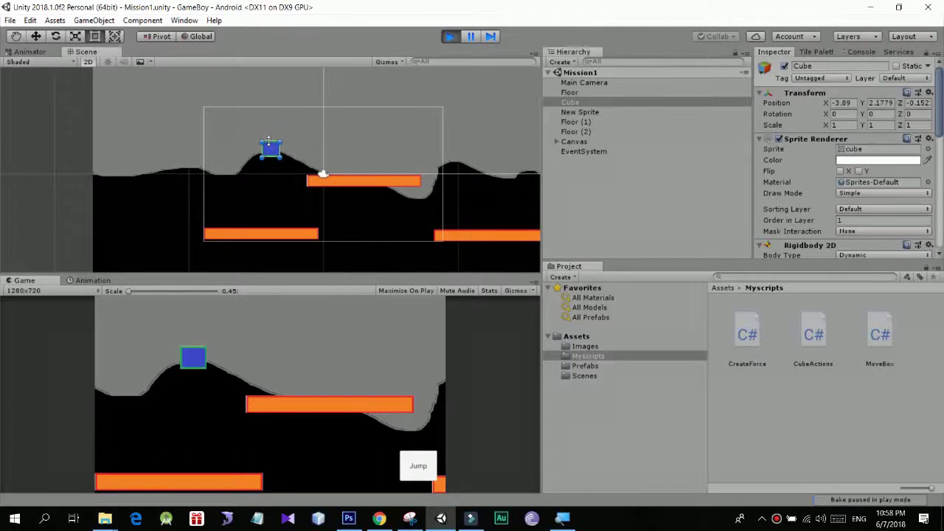
pyautogui.click(451, 37)
pyautogui.click(450, 37)
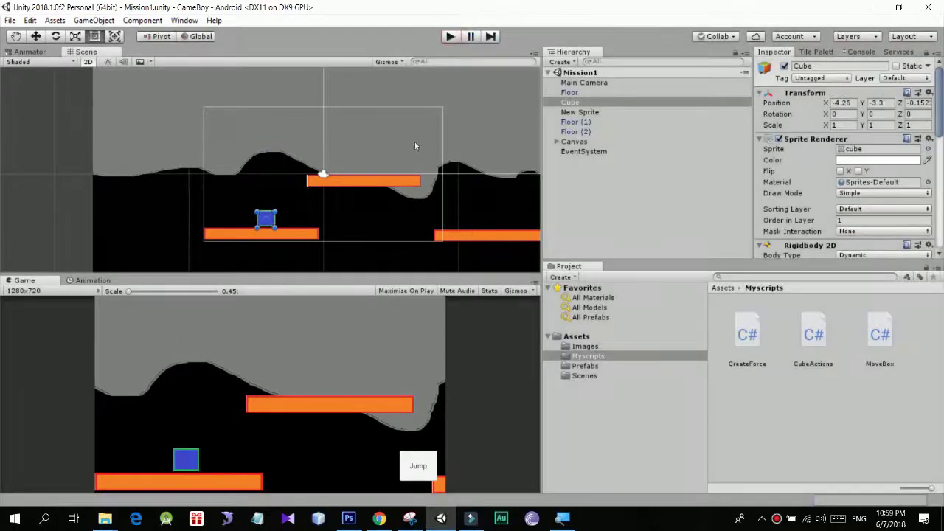
pyautogui.moveTo(481, 112); pyautogui.dragTo(359, 130, button='middle')
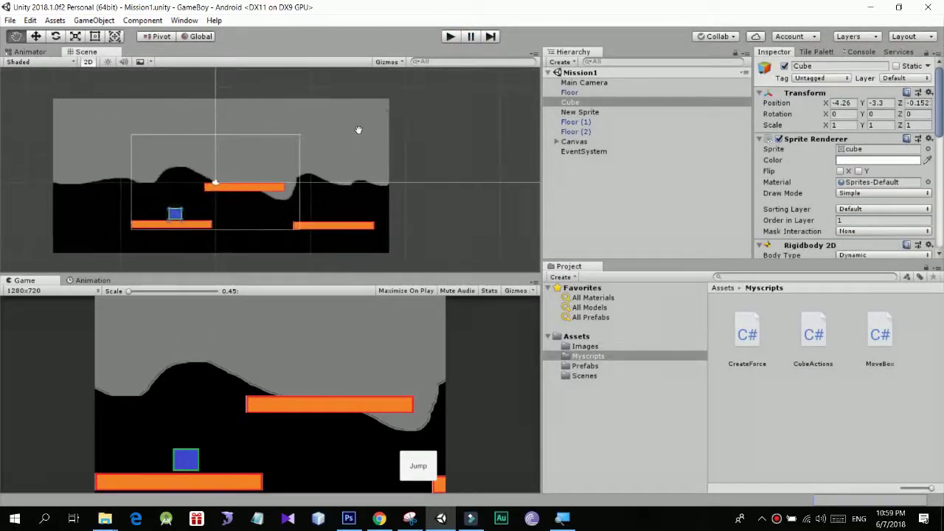
pyautogui.scroll(-2, 292, 207)
pyautogui.scroll(2, 291, 204)
pyautogui.scroll(1, 288, 203)
pyautogui.moveTo(285, 204); pyautogui.dragTo(344, 199, button='middle')
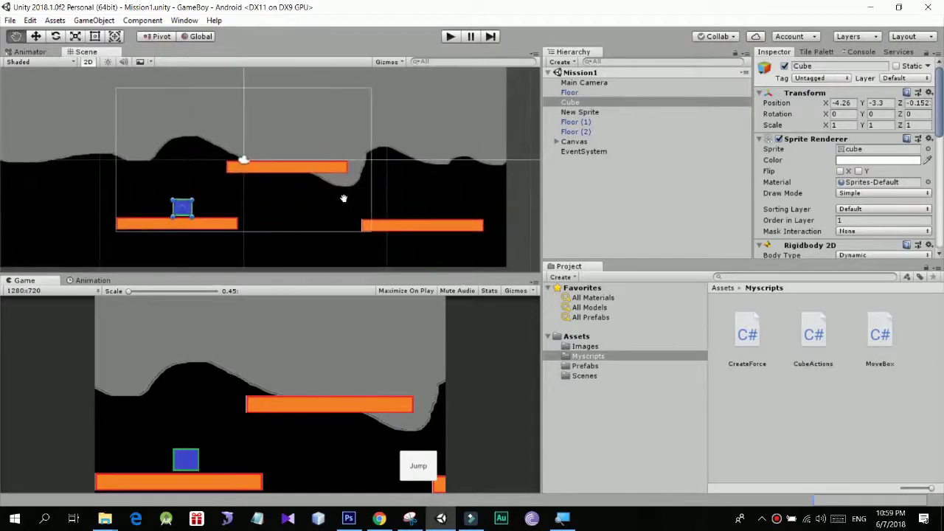
pyautogui.click(287, 171)
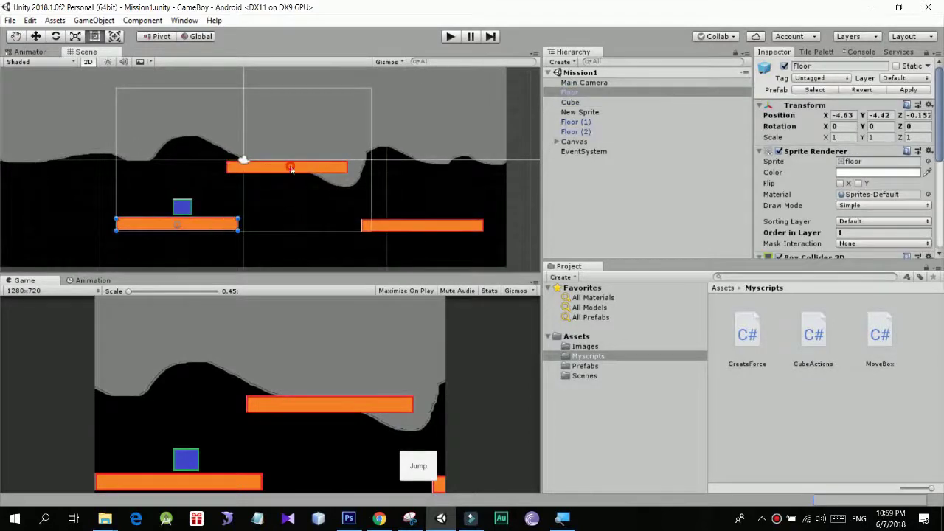
pyautogui.scroll(-1, 431, 169)
pyautogui.scroll(-1, 432, 168)
pyautogui.moveTo(421, 161); pyautogui.dragTo(274, 190, button='middle')
pyautogui.scroll(-2, 274, 190)
pyautogui.moveTo(264, 143)
pyautogui.mouseDown(button='middle')
pyautogui.moveTo(369, 182)
pyautogui.moveTo(311, 191)
pyautogui.mouseUp(button='middle')
pyautogui.scroll(-1, 377, 193)
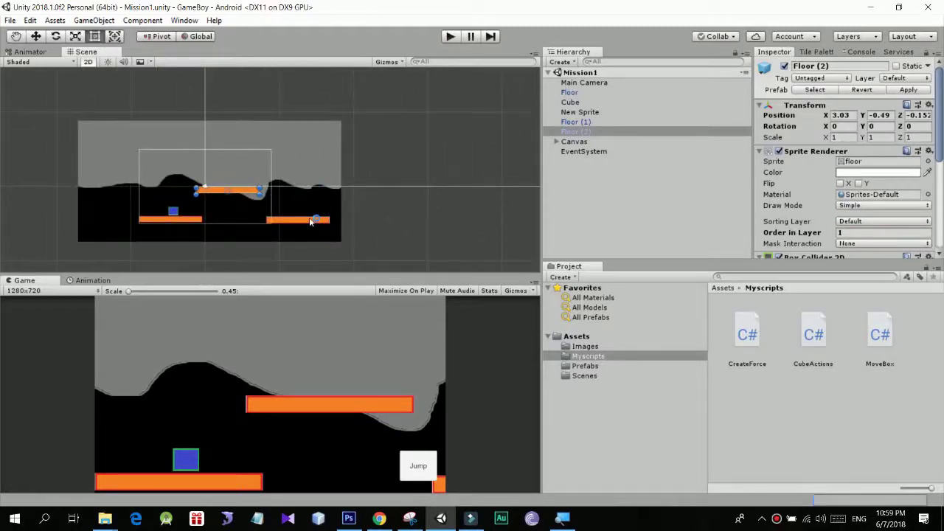
pyautogui.click(310, 222)
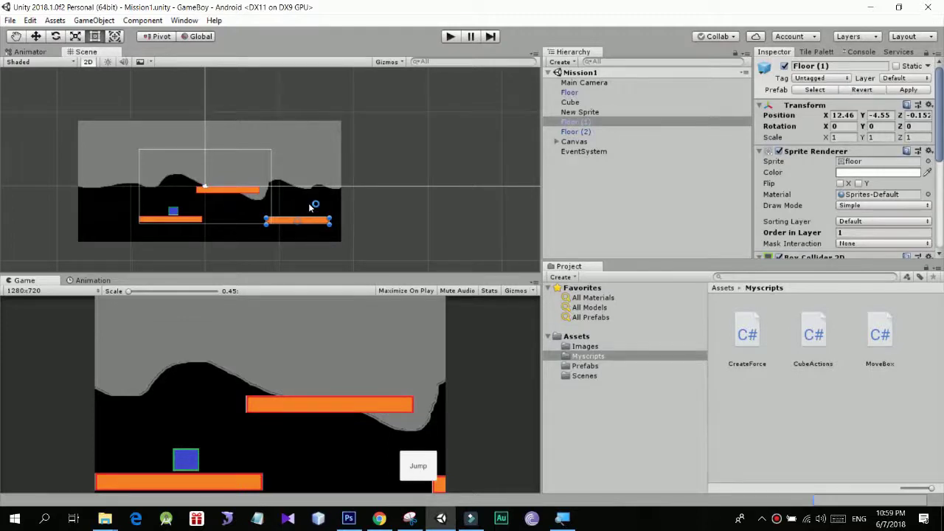
pyautogui.click(312, 222)
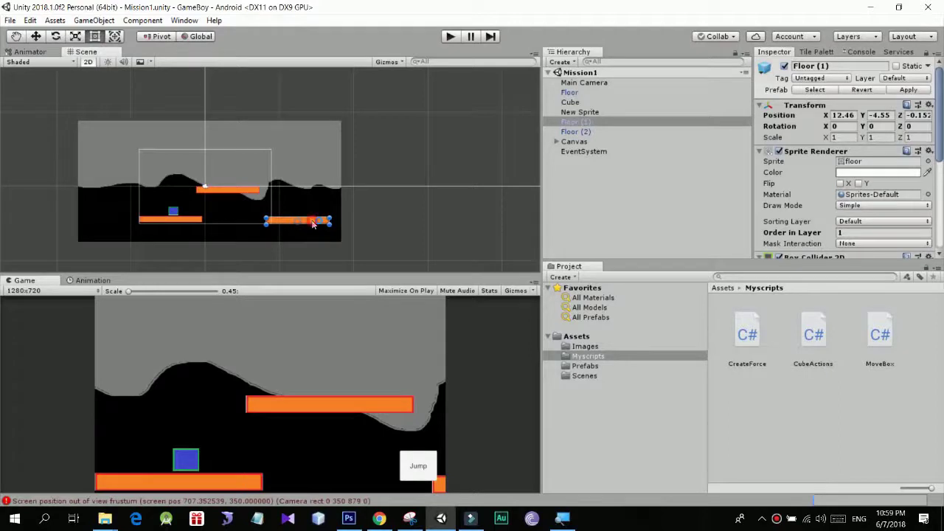
# Undo an accidental platform move, zoom in, and select the right-hand platform Floor (1)
pyautogui.moveTo(313, 223); pyautogui.dragTo(312, 213)
pyautogui.hotkey('ctrl', 'z')
pyautogui.moveTo(346, 204)
pyautogui.mouseDown(button='middle')
pyautogui.moveTo(305, 196)
pyautogui.moveTo(288, 159)
pyautogui.mouseUp(button='middle')
pyautogui.scroll(2, 285, 173)
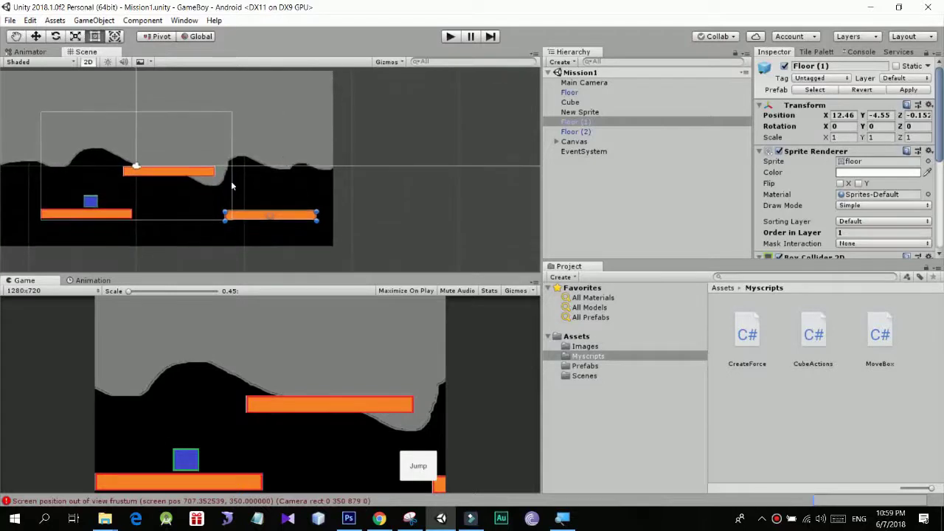
pyautogui.click(194, 171)
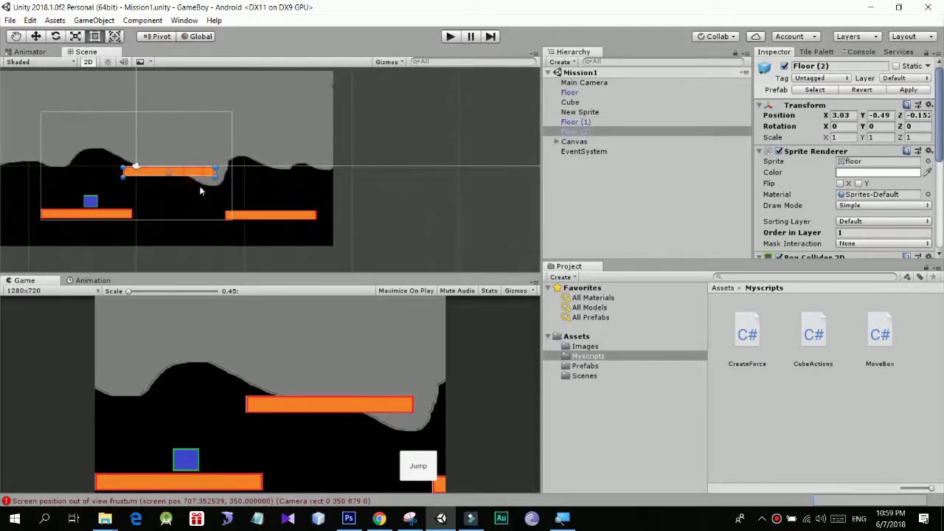
pyautogui.click(126, 214)
pyautogui.click(254, 219)
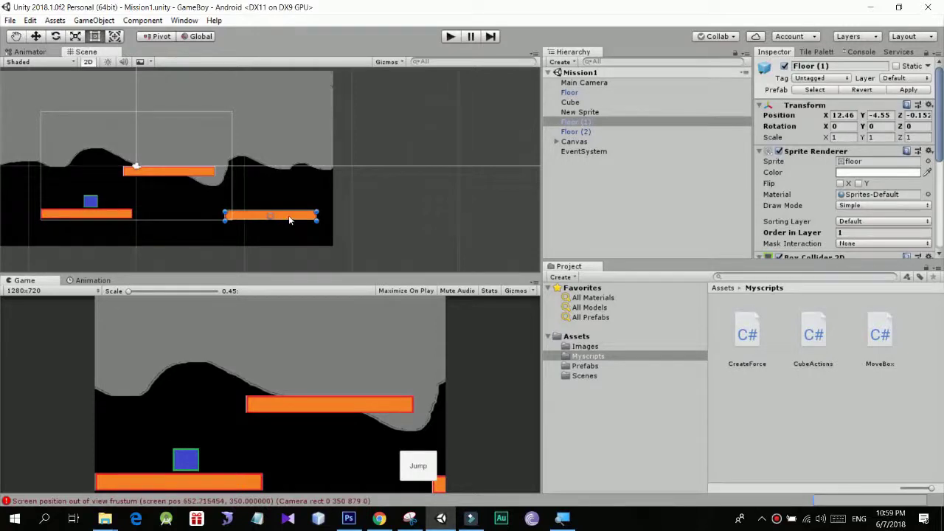
# Duplicate the platform four times, placing Floor (3) to Floor (6) as stepped platforms to the right
pyautogui.hotkey('ctrl', 'd')
pyautogui.moveTo(288, 215); pyautogui.dragTo(395, 187)
pyautogui.moveTo(433, 222); pyautogui.dragTo(251, 218, button='middle')
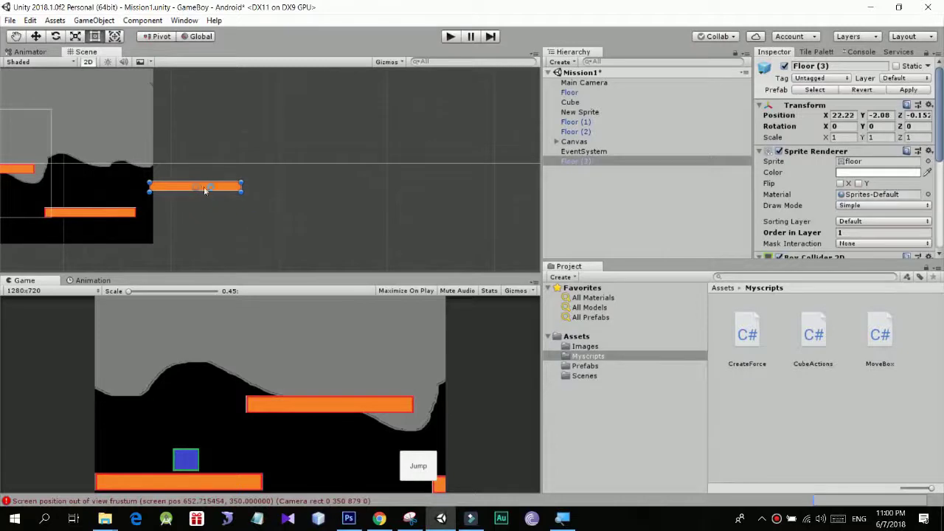
pyautogui.hotkey('ctrl', 'd')
pyautogui.moveTo(221, 190)
pyautogui.mouseDown()
pyautogui.moveTo(360, 214)
pyautogui.moveTo(346, 231)
pyautogui.mouseUp()
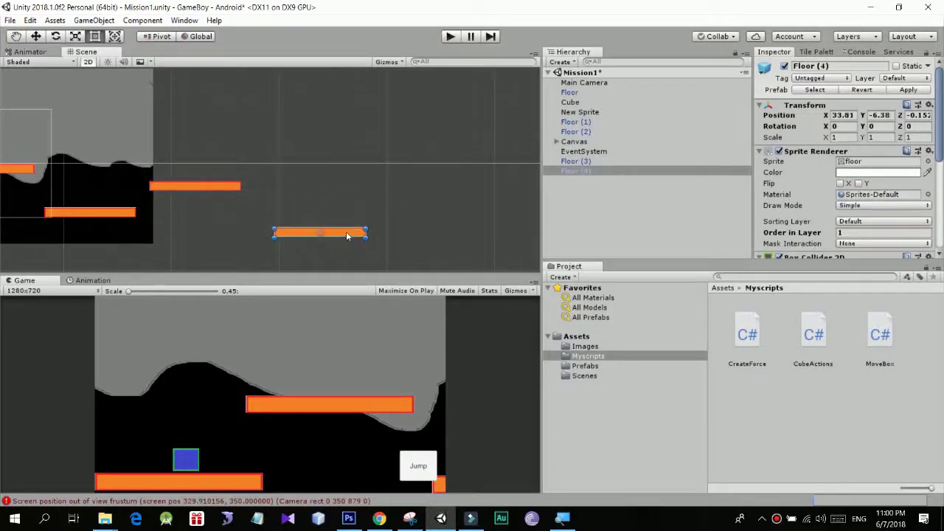
pyautogui.hotkey('ctrl', 'd')
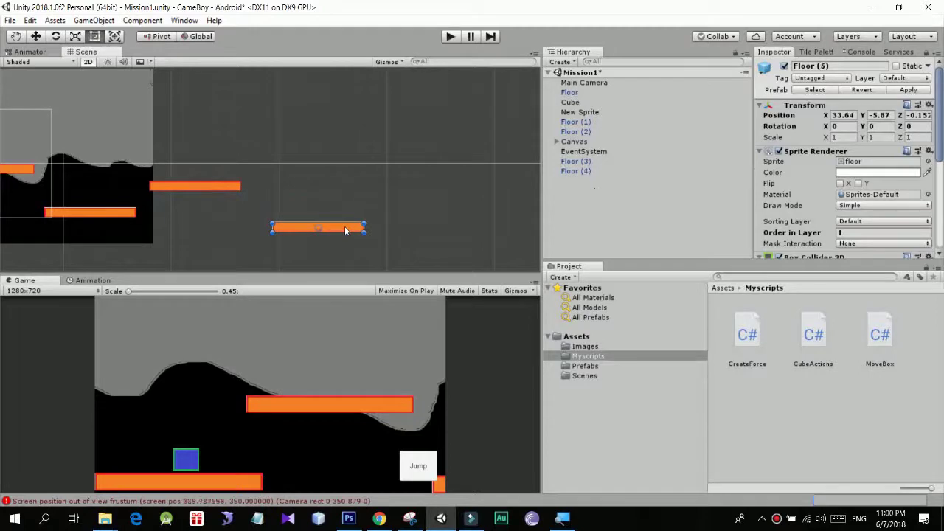
pyautogui.moveTo(346, 229); pyautogui.dragTo(402, 211)
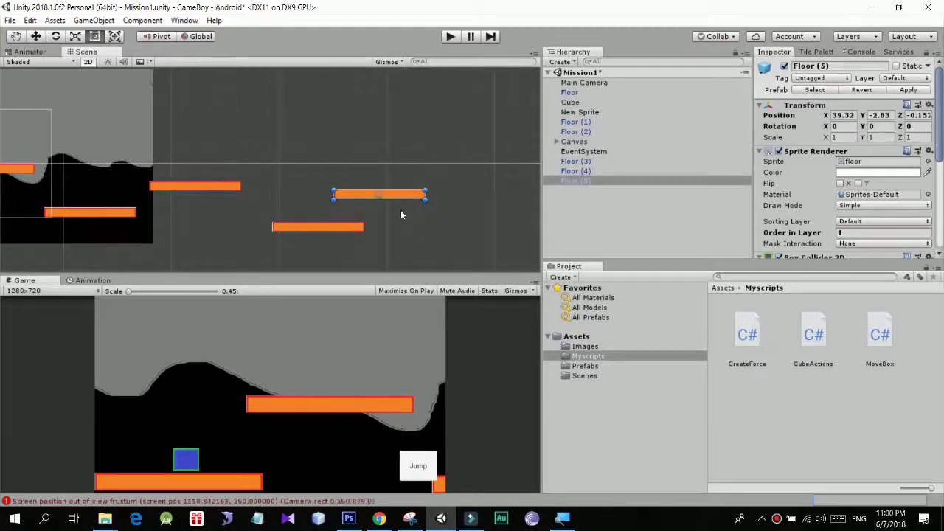
pyautogui.hotkey('ctrl', 'd')
pyautogui.moveTo(404, 196); pyautogui.dragTo(509, 162)
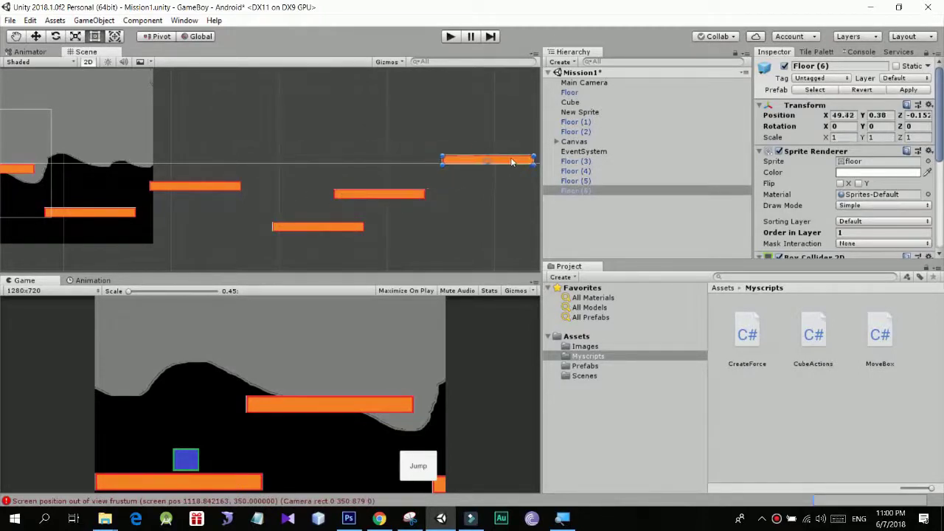
# Shift Floor (5) slightly right, then zoom out to frame all seven platforms
pyautogui.moveTo(357, 204); pyautogui.dragTo(344, 204, button='middle')
pyautogui.click(354, 196)
pyautogui.moveTo(398, 198); pyautogui.dragTo(405, 194)
pyautogui.click(290, 167)
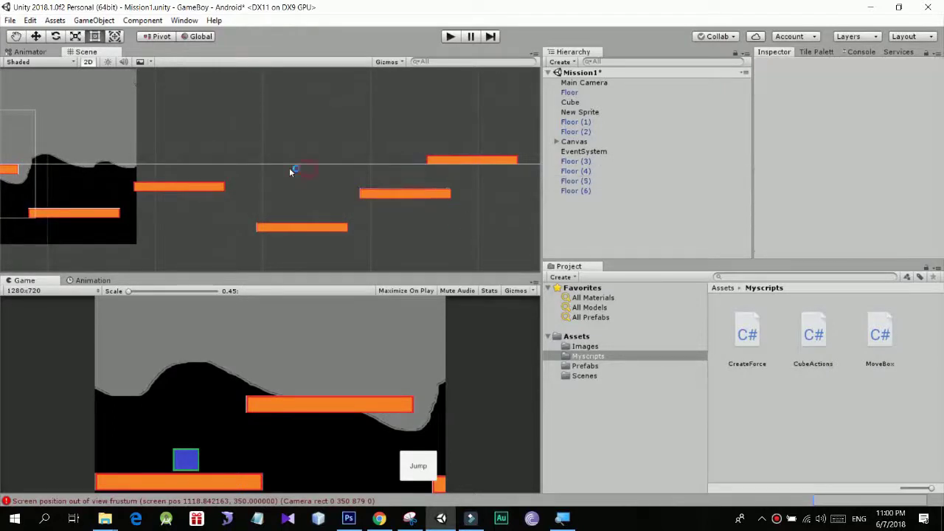
pyautogui.moveTo(290, 167); pyautogui.dragTo(504, 170, button='middle')
pyautogui.scroll(-3, 375, 171)
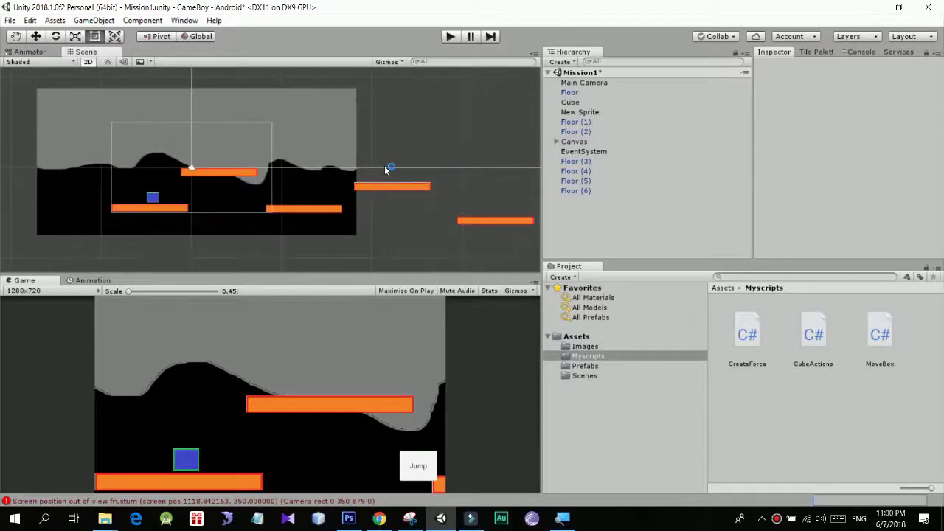
pyautogui.moveTo(462, 162)
pyautogui.mouseDown(button='middle')
pyautogui.moveTo(331, 171)
pyautogui.moveTo(394, 177)
pyautogui.moveTo(317, 184)
pyautogui.mouseUp(button='middle')
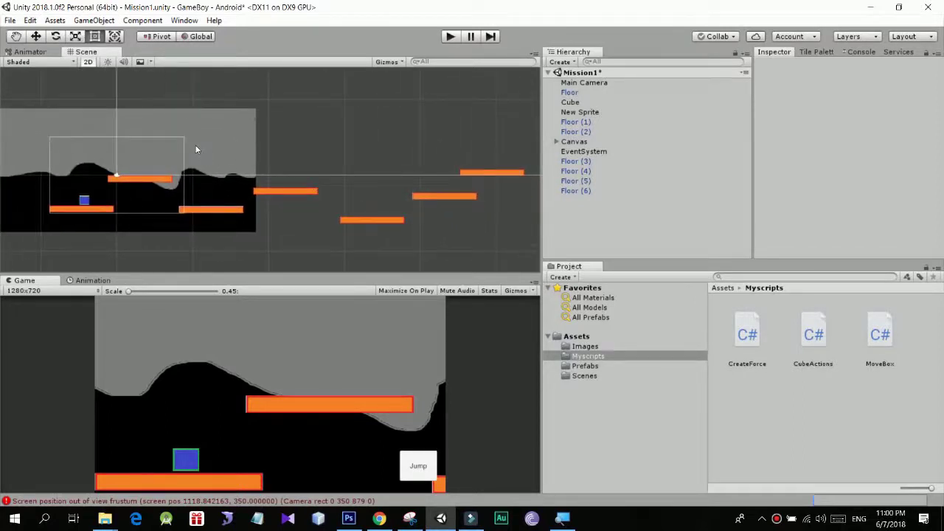
pyautogui.moveTo(341, 146); pyautogui.dragTo(341, 133, button='middle')
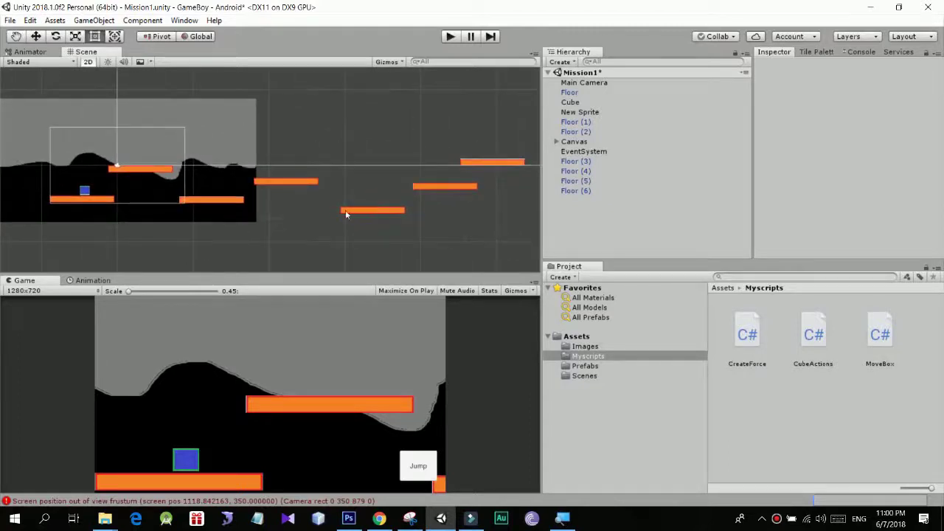
pyautogui.click(491, 161)
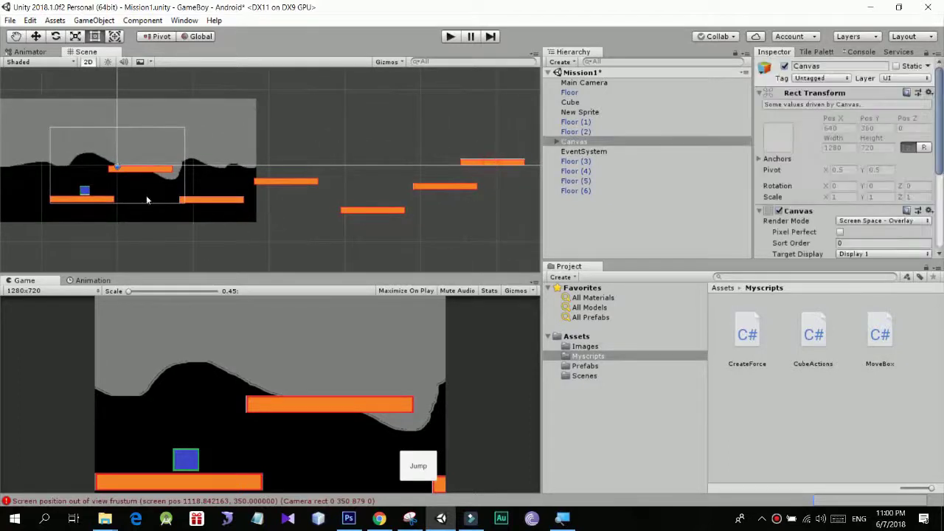
# Zoom out and pan the Scene view to select the background sprite
pyautogui.click(85, 191)
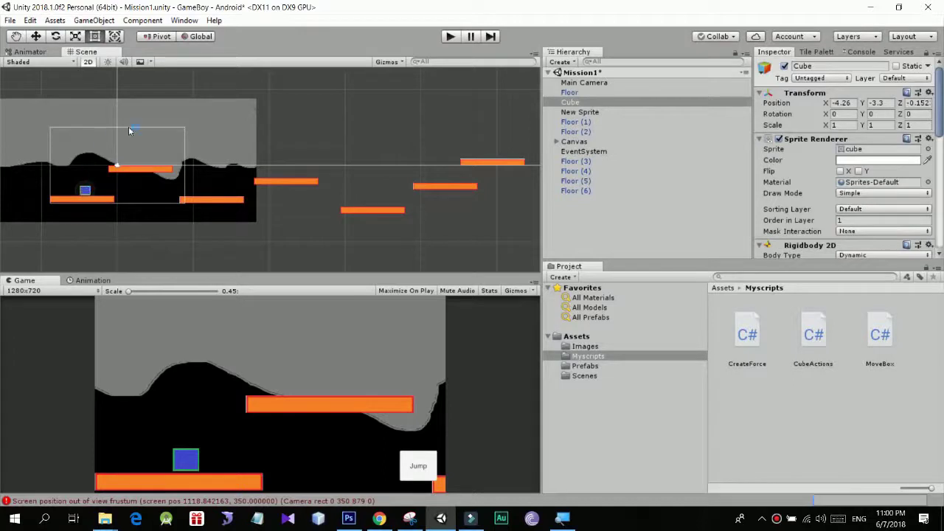
pyautogui.scroll(-2, 226, 144)
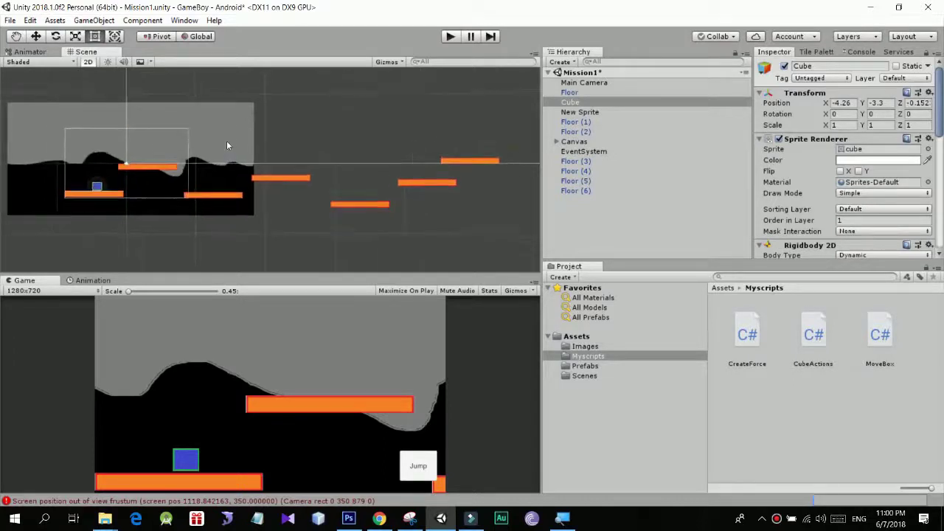
pyautogui.scroll(-2, 240, 139)
pyautogui.scroll(-2, 251, 139)
pyautogui.scroll(-1, 244, 136)
pyautogui.moveTo(242, 136); pyautogui.dragTo(198, 141, button='middle')
pyautogui.click(150, 141)
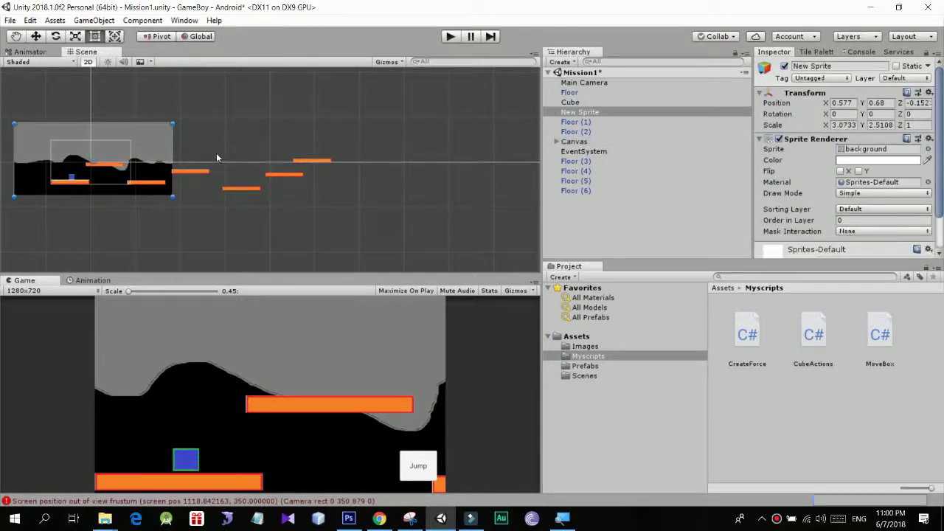
# Duplicate the background sprite and line the copy up against the original's right edge
pyautogui.hotkey('ctrl', 'd')
pyautogui.moveTo(153, 154)
pyautogui.mouseDown()
pyautogui.moveTo(337, 154)
pyautogui.moveTo(313, 151)
pyautogui.mouseUp()
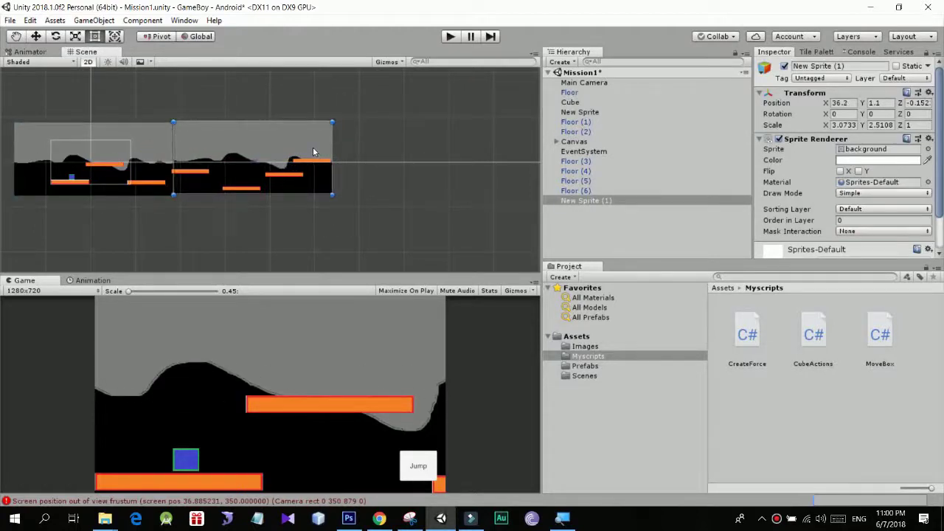
pyautogui.scroll(3, 266, 147)
pyautogui.scroll(3, 266, 149)
pyautogui.moveTo(250, 134); pyautogui.dragTo(243, 136)
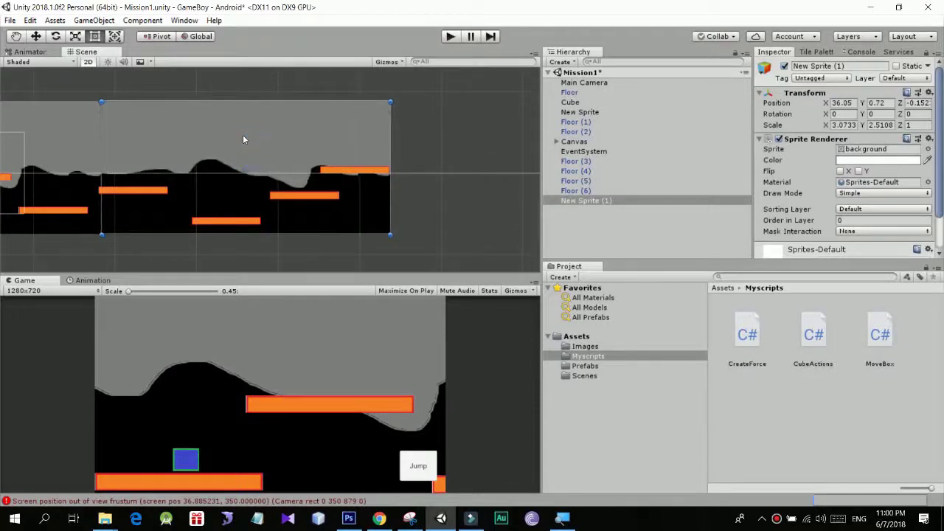
pyautogui.scroll(-2, 342, 183)
pyautogui.scroll(-2, 342, 183)
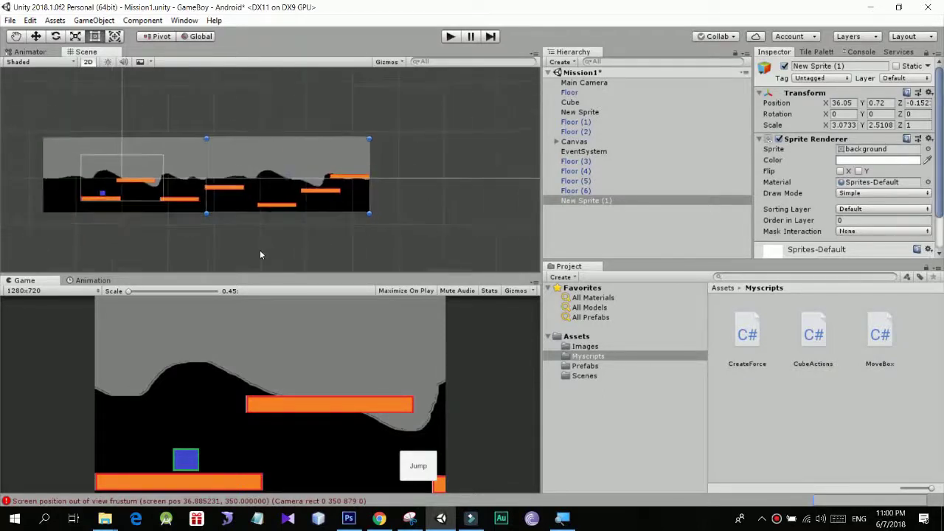
# Select the copied background sprite, New Sprite (1), now at 36.05, 0.72
pyautogui.click(255, 154)
pyautogui.click(256, 154)
pyautogui.click(291, 158)
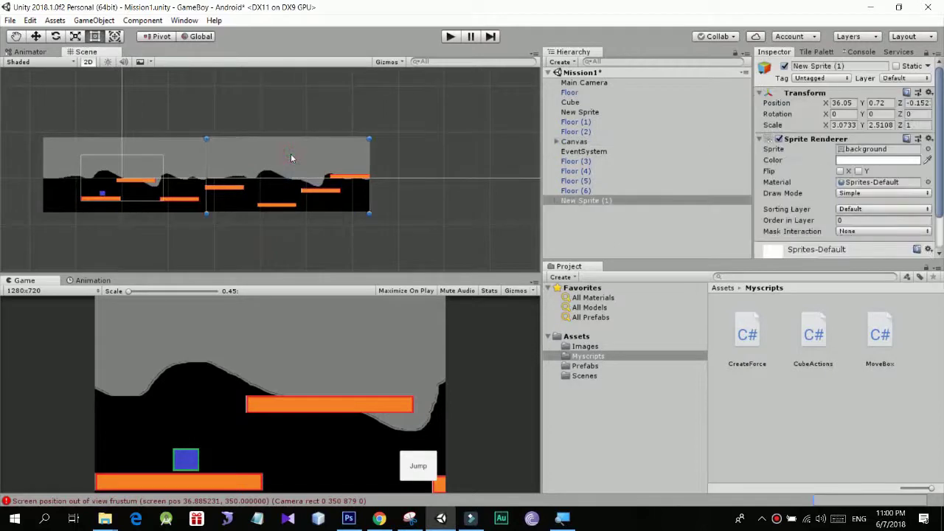
pyautogui.click(291, 158)
pyautogui.click(452, 175)
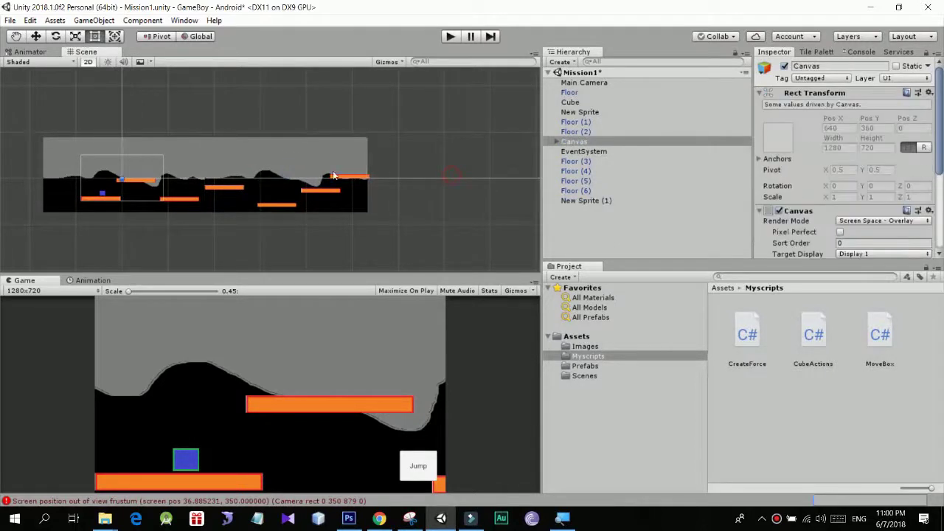
pyautogui.click(273, 157)
# Duplicate New Sprite (1) and place New Sprite (2) to its right
pyautogui.hotkey('ctrl', 'd')
pyautogui.moveTo(267, 149)
pyautogui.mouseDown()
pyautogui.moveTo(437, 155)
pyautogui.moveTo(428, 150)
pyautogui.mouseUp()
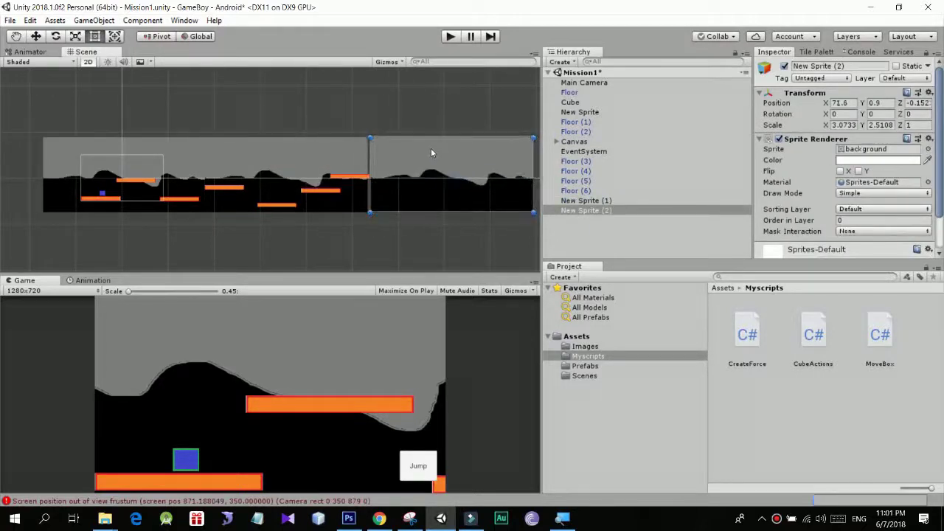
pyautogui.click(437, 168)
pyautogui.click(434, 156)
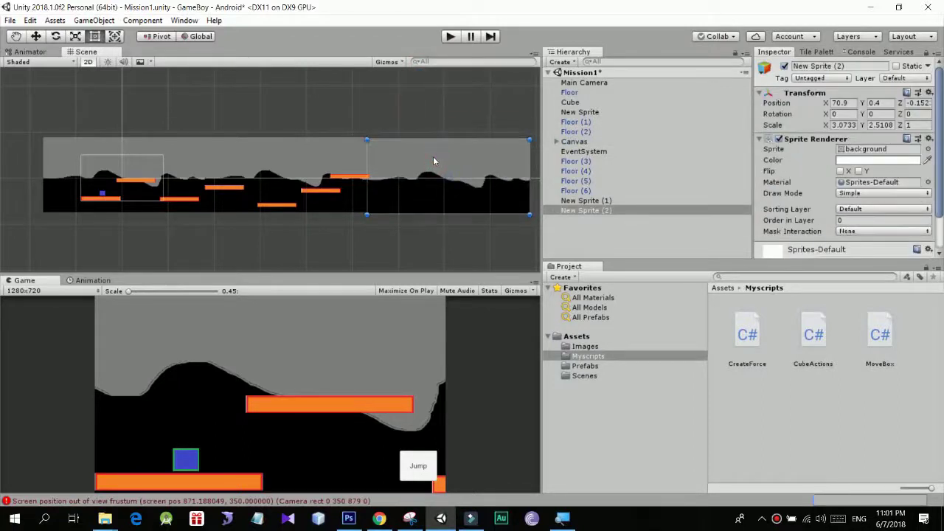
pyautogui.moveTo(433, 157); pyautogui.dragTo(433, 154)
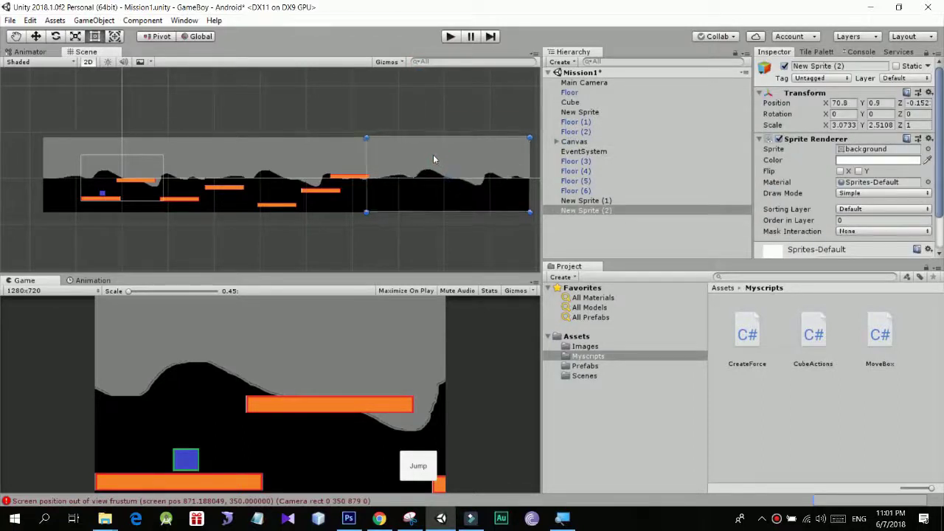
# Nudge New Sprite (2) into alignment at 70.83, 0.68, run the game, and scale the Game view to 0.45
pyautogui.click(430, 92)
pyautogui.scroll(2, 402, 121)
pyautogui.scroll(2, 399, 149)
pyautogui.scroll(2, 400, 150)
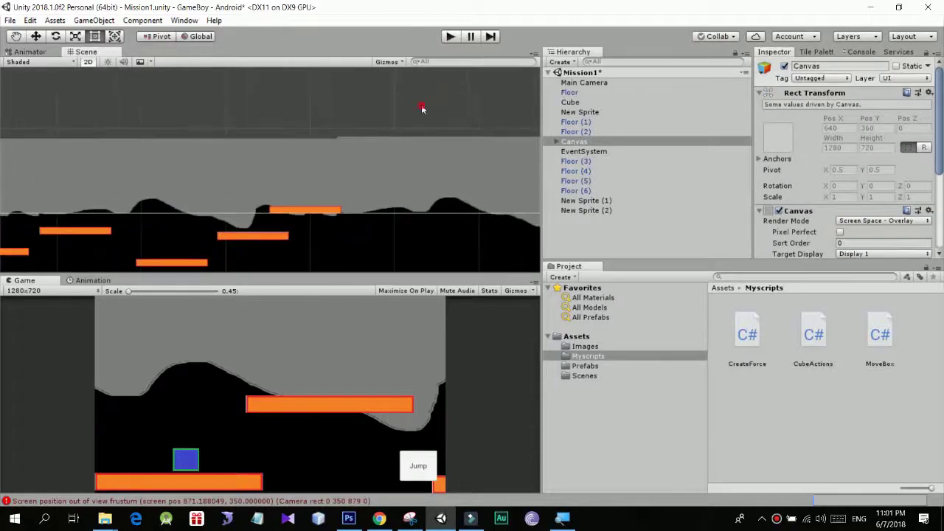
pyautogui.click(387, 120)
pyautogui.moveTo(389, 129); pyautogui.dragTo(391, 145)
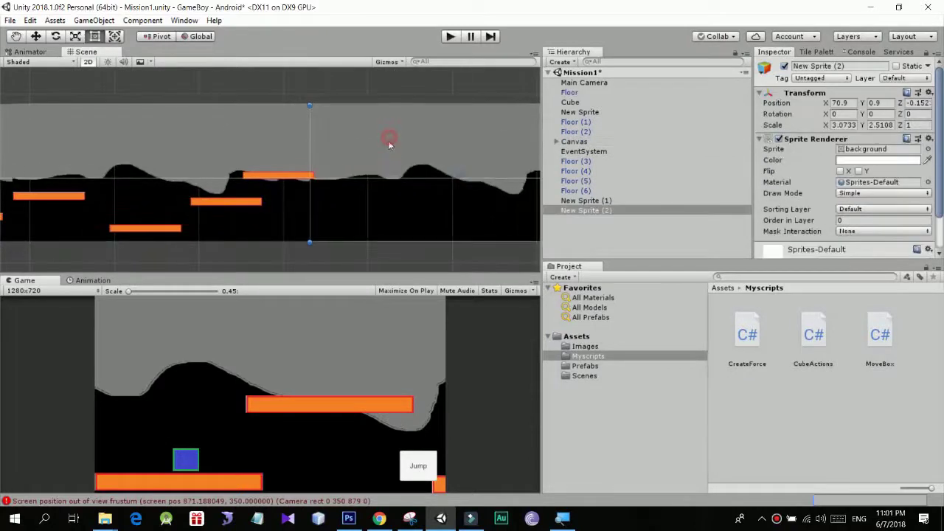
pyautogui.click(402, 104)
pyautogui.scroll(-2, 520, 93)
pyautogui.scroll(-2, 246, 80)
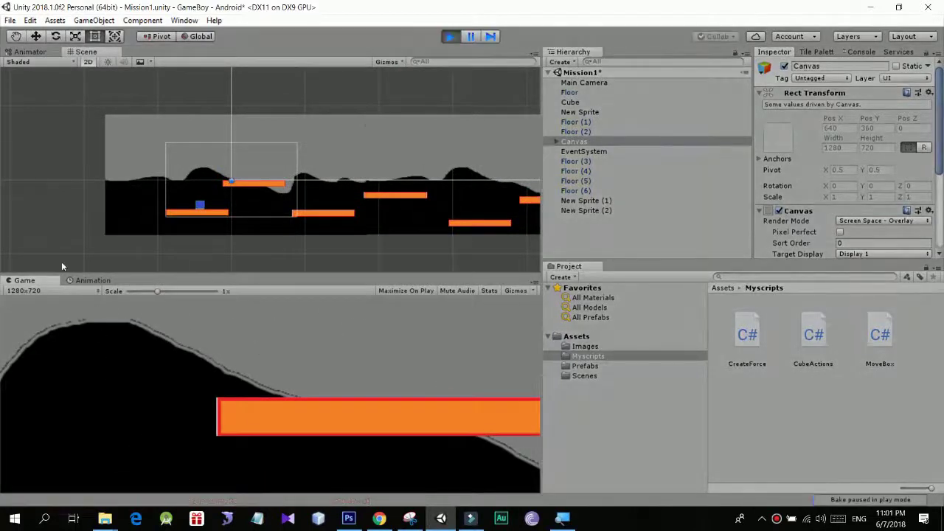
pyautogui.moveTo(151, 292); pyautogui.dragTo(125, 289)
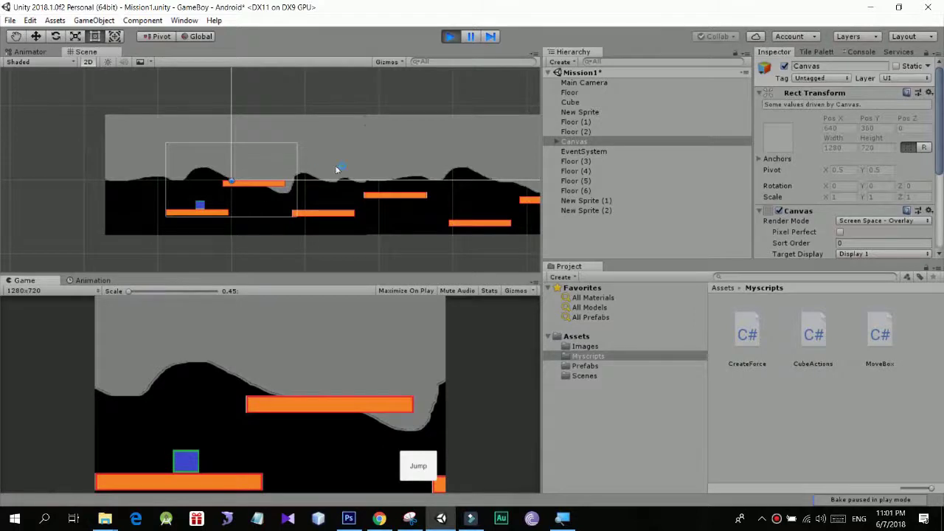
# Pan across the extended level, then stop play mode
pyautogui.moveTo(386, 143); pyautogui.dragTo(132, 105, button='middle')
pyautogui.rightClick(137, 98)
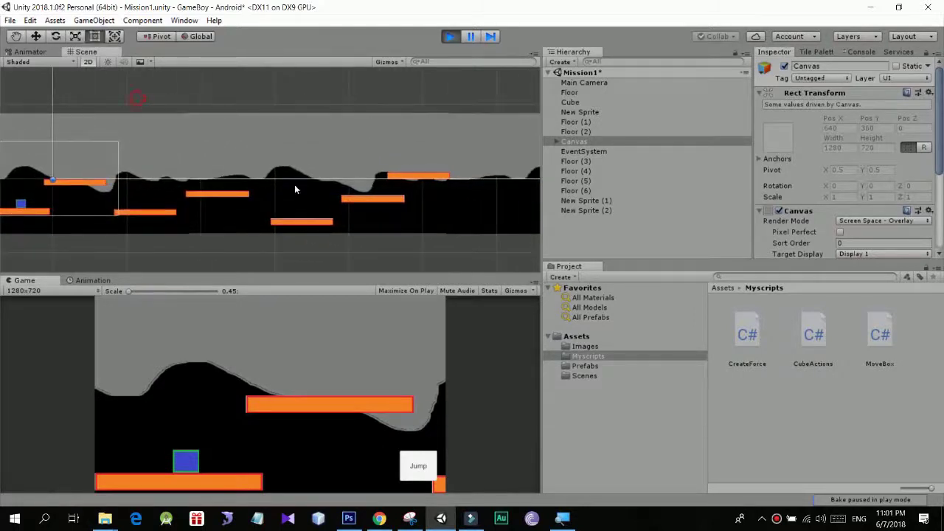
pyautogui.moveTo(198, 159); pyautogui.dragTo(382, 166, button='middle')
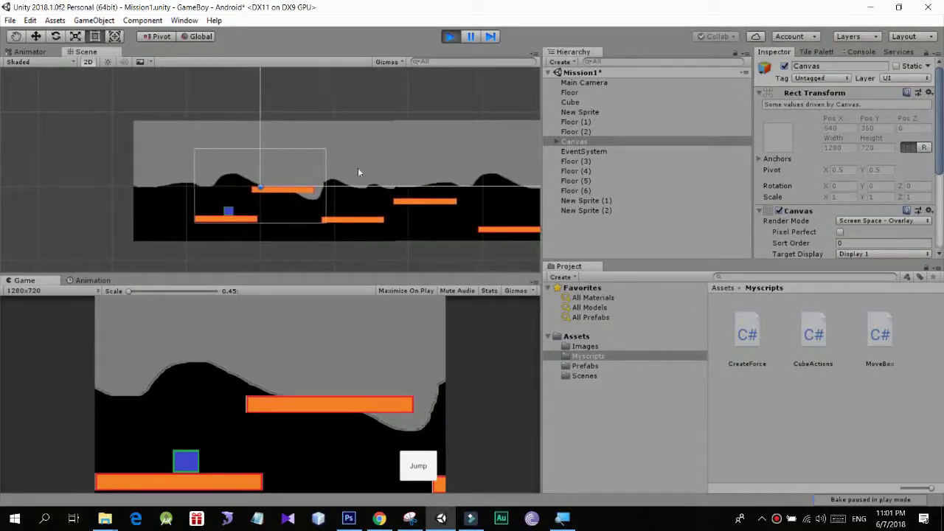
pyautogui.click(450, 37)
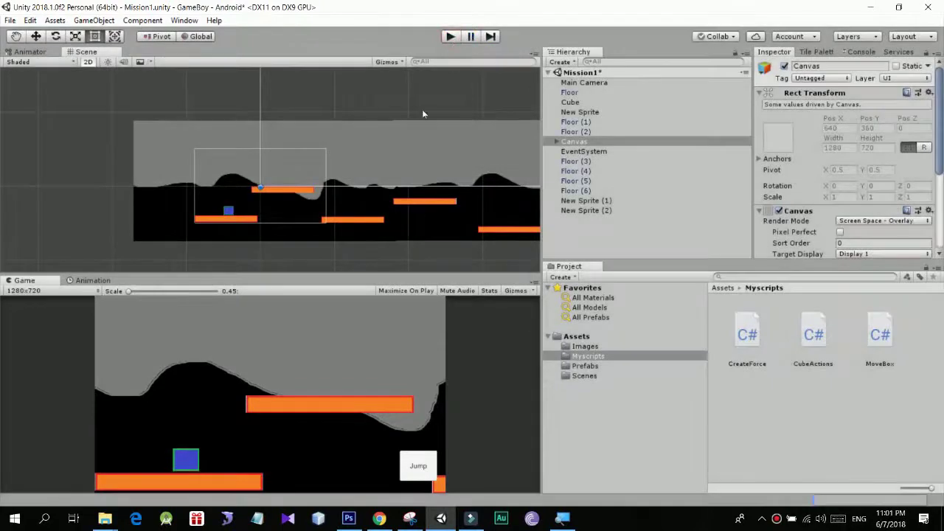
# Clear the selection, reframe the Scene view, and open the Images folder
pyautogui.click(425, 252)
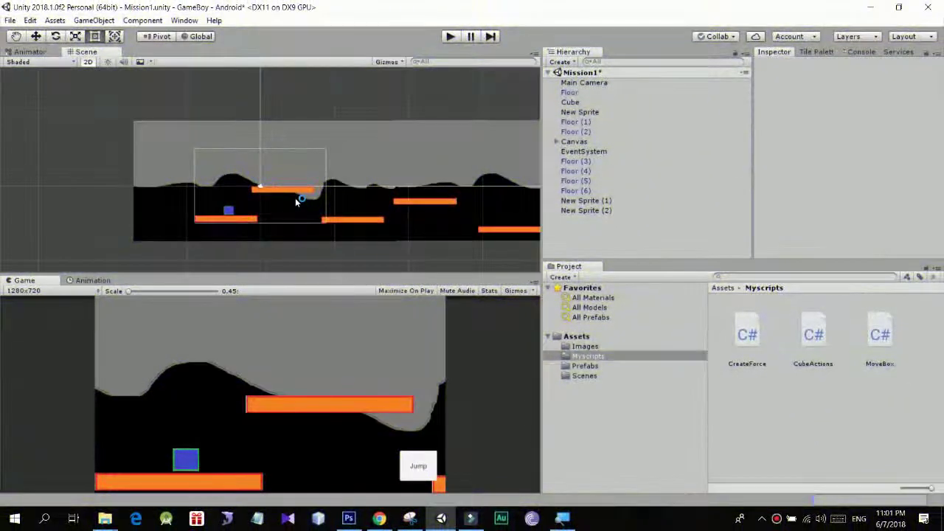
pyautogui.scroll(2, 295, 198)
pyautogui.scroll(2, 295, 198)
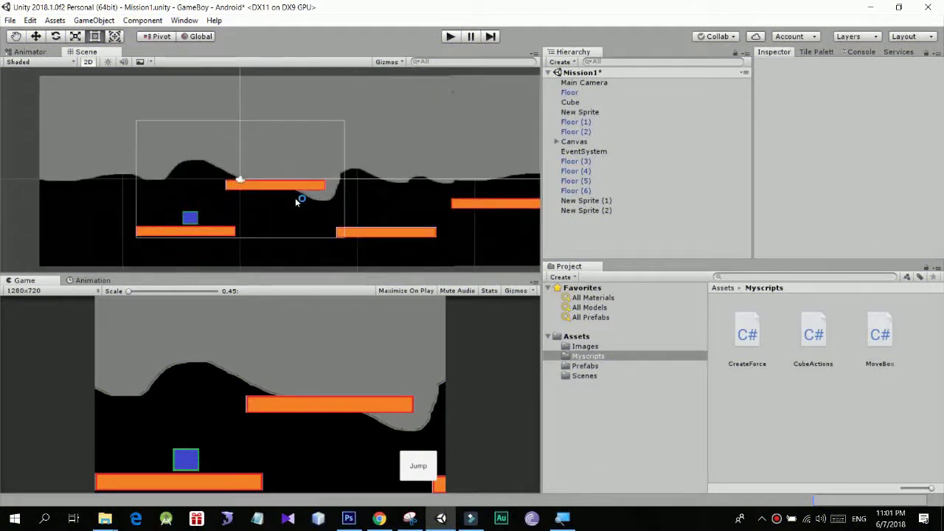
pyautogui.moveTo(295, 201); pyautogui.dragTo(329, 117, button='middle')
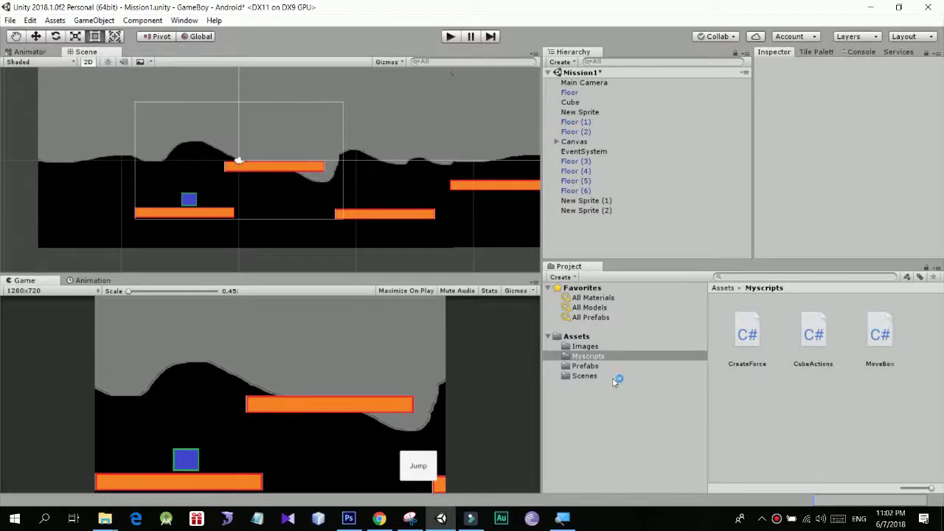
pyautogui.click(595, 347)
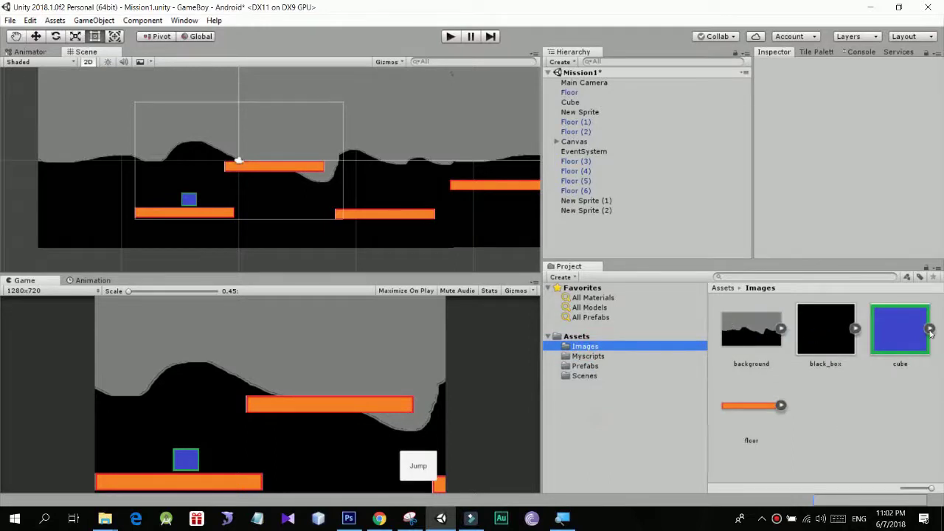
pyautogui.click(594, 357)
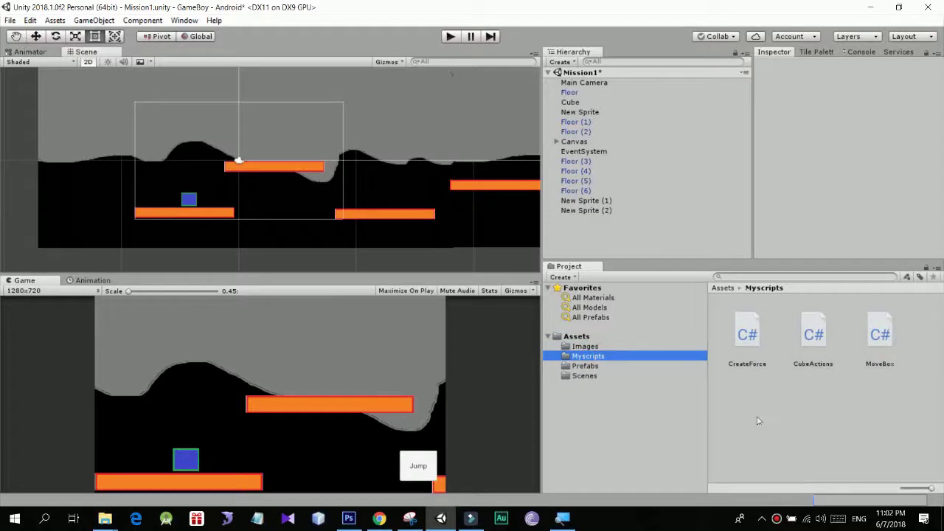
pyautogui.click(757, 421)
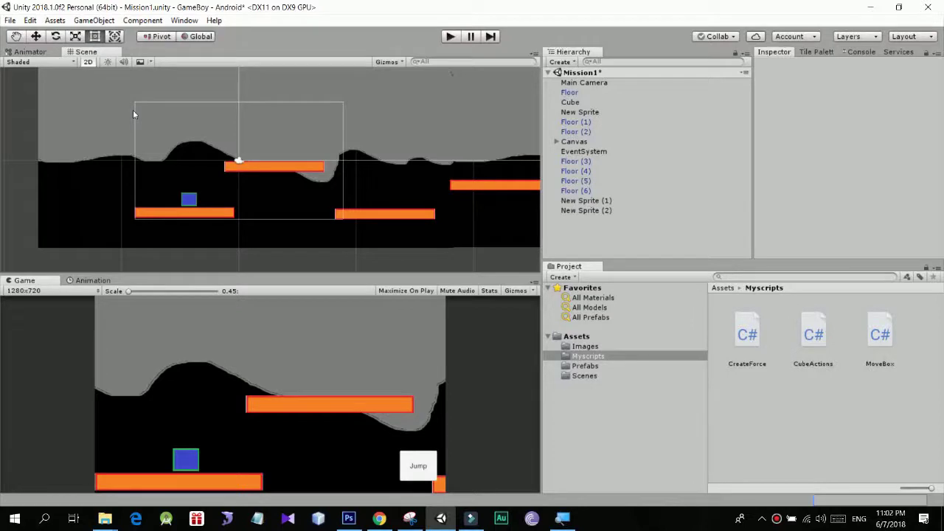
# From Assets > Import Package, choose the CrossPlatformInput standard package
pyautogui.click(58, 22)
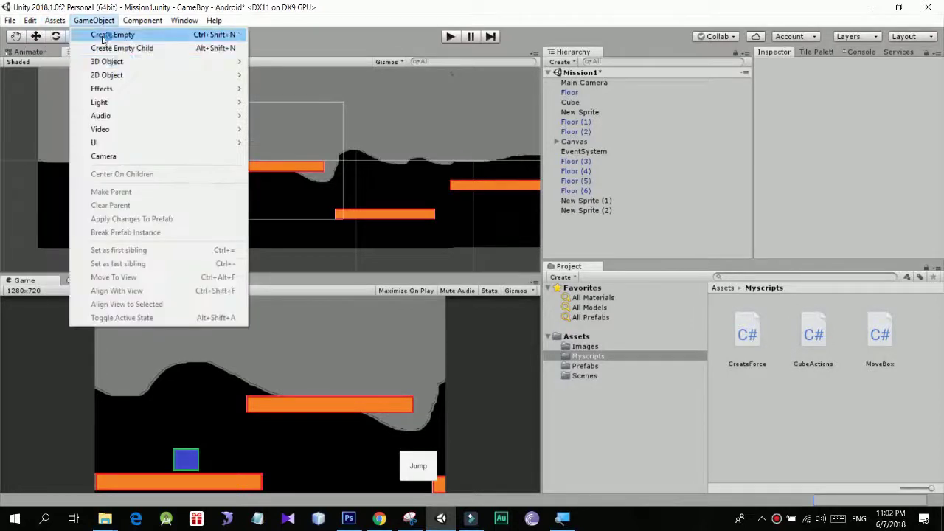
pyautogui.moveTo(52, 26)
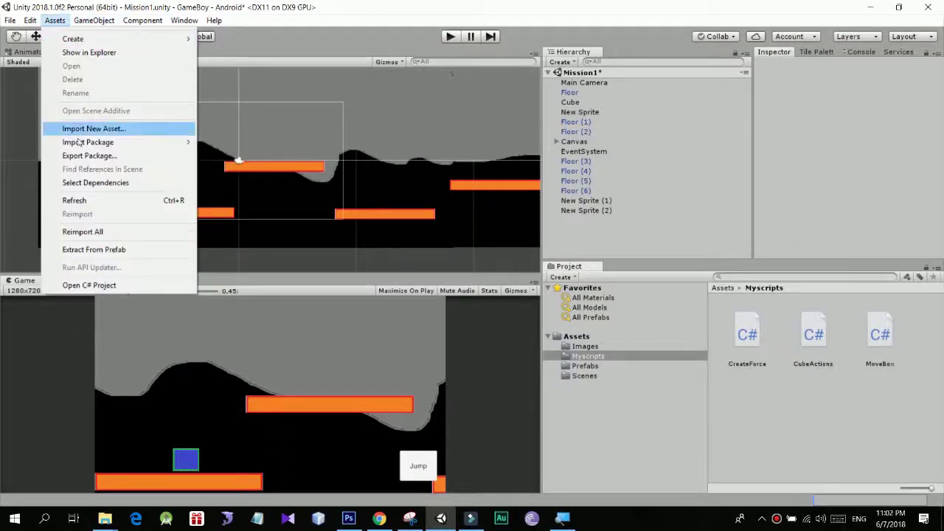
pyautogui.moveTo(81, 143)
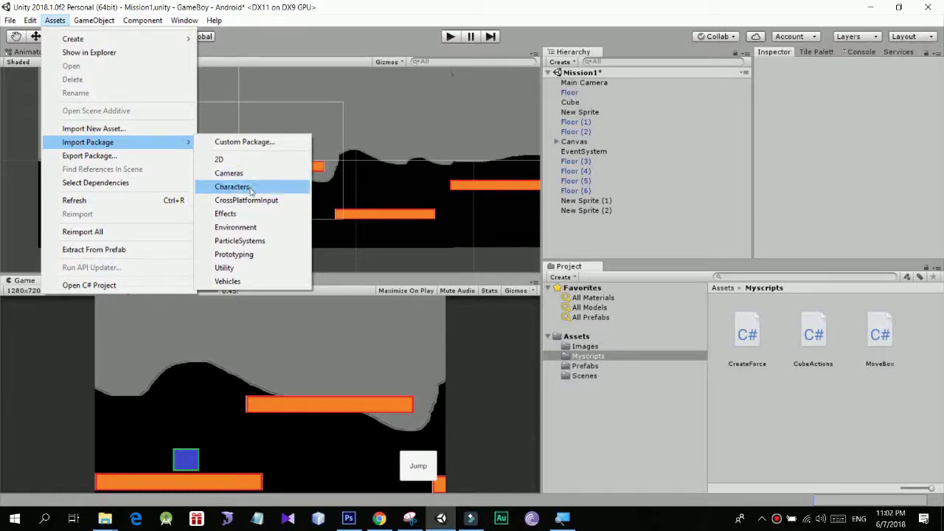
pyautogui.click(268, 195)
pyautogui.click(233, 200)
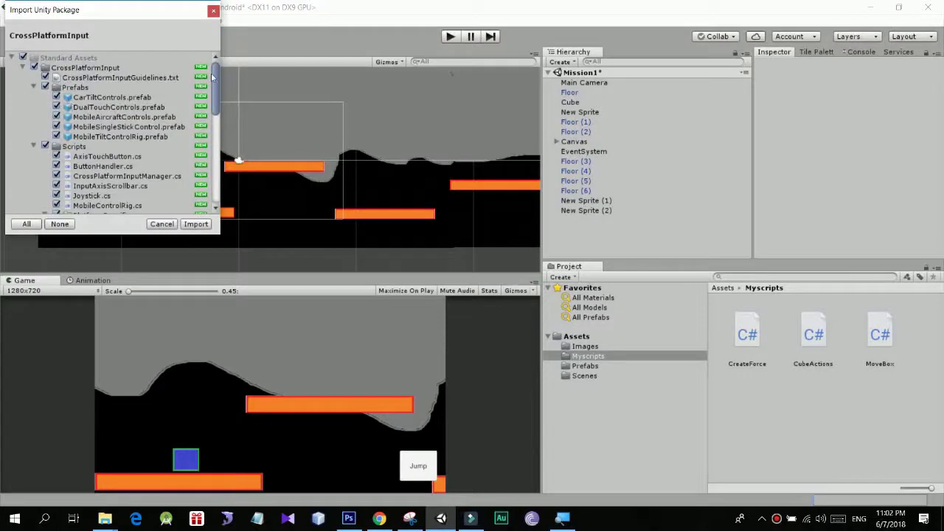
# Review the CrossPlatformInput file list and import all its prefabs and scripts
pyautogui.moveTo(219, 236); pyautogui.dragTo(289, 314)
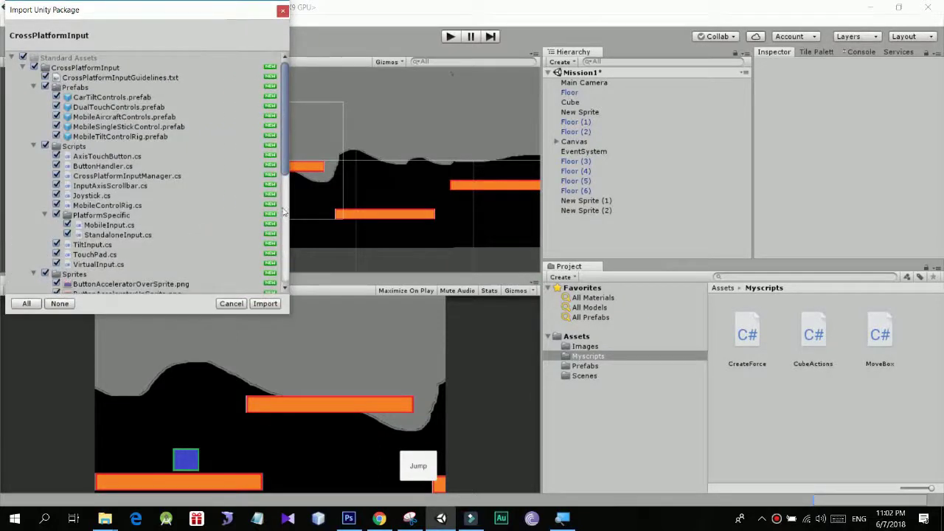
pyautogui.moveTo(288, 155)
pyautogui.mouseDown()
pyautogui.moveTo(286, 183)
pyautogui.moveTo(285, 149)
pyautogui.mouseUp()
pyautogui.scroll(-2, 79, 171)
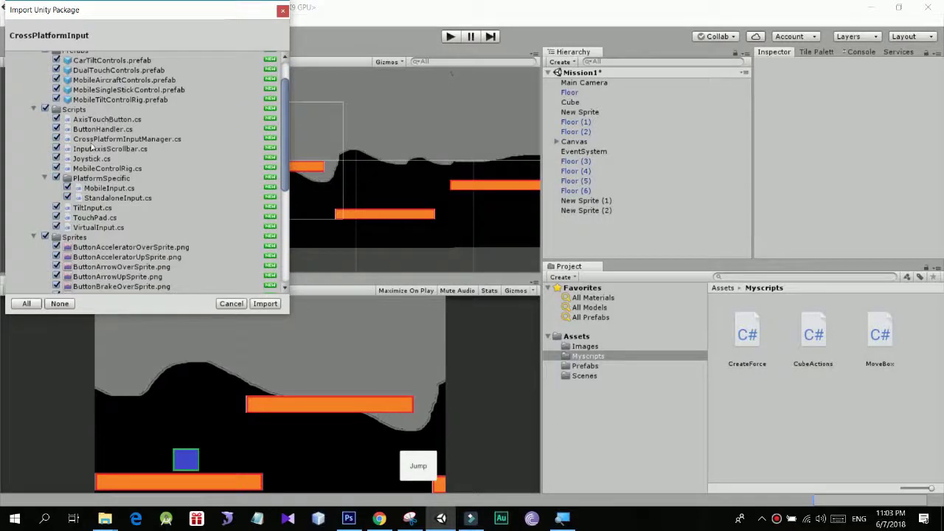
pyautogui.scroll(-3, 86, 179)
pyautogui.scroll(-1, 93, 194)
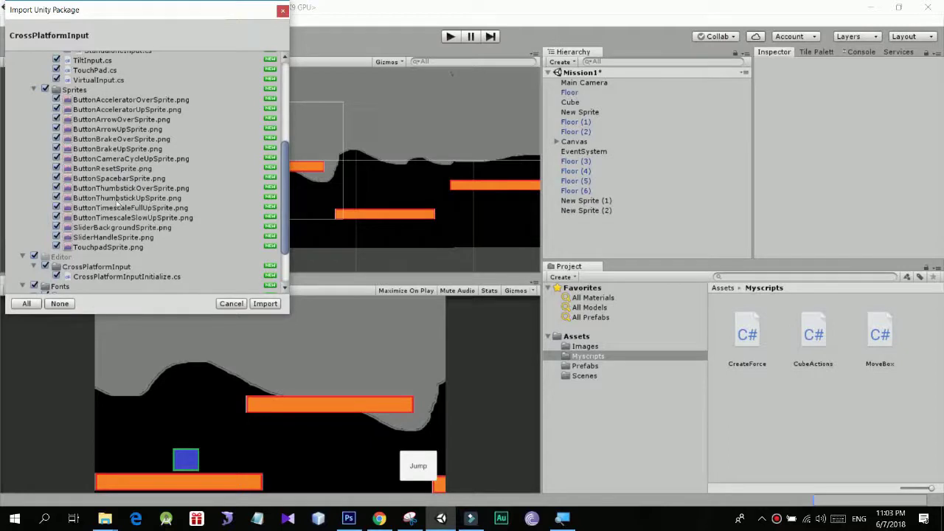
pyautogui.scroll(-2, 119, 209)
pyautogui.click(265, 304)
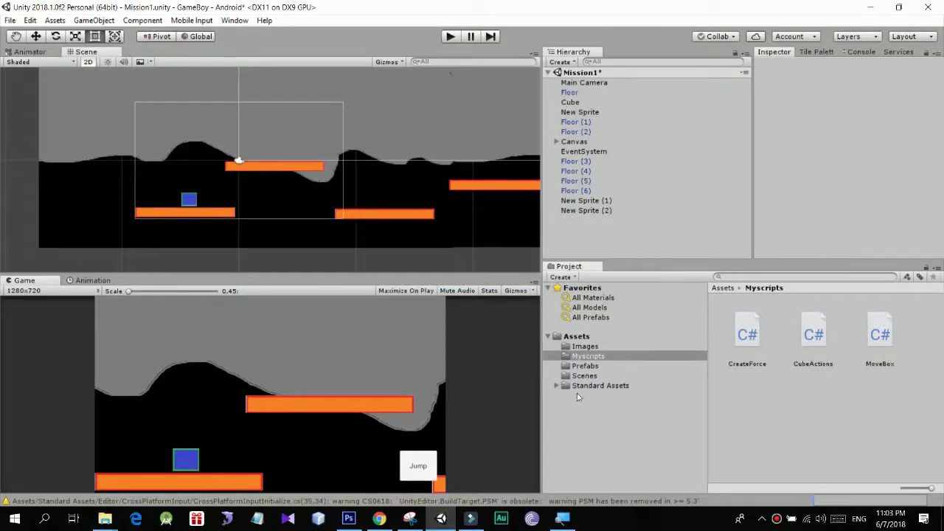
# Expand Standard Assets > CrossPlatformInput and show its Prefabs folder
pyautogui.click(558, 387)
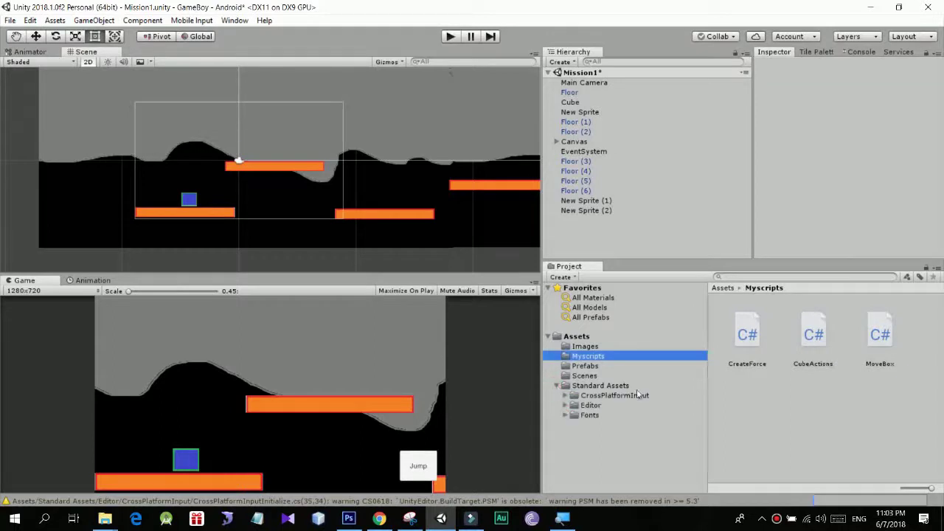
pyautogui.click(601, 387)
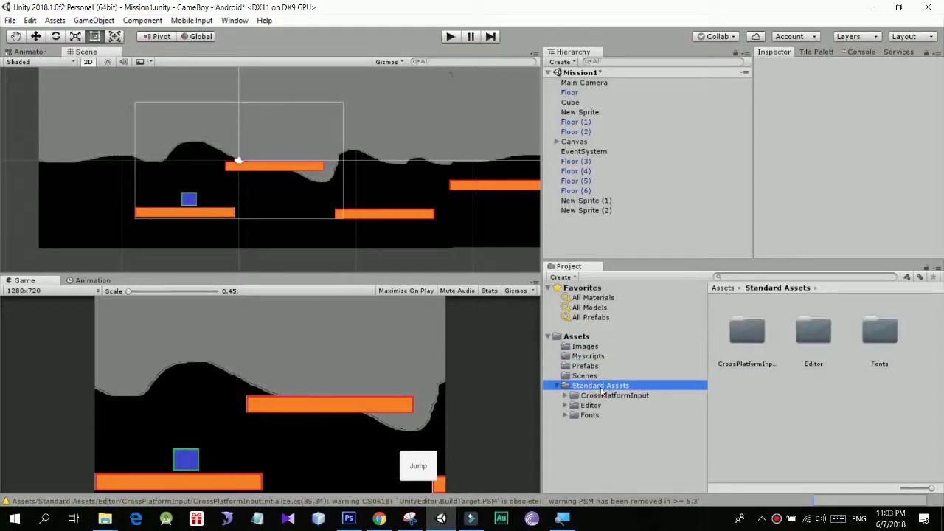
pyautogui.click(565, 397)
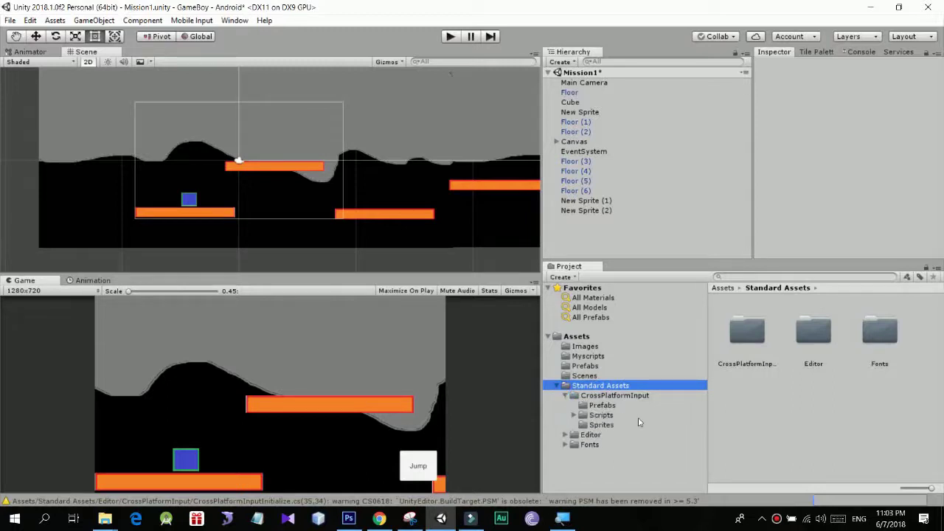
pyautogui.click(601, 407)
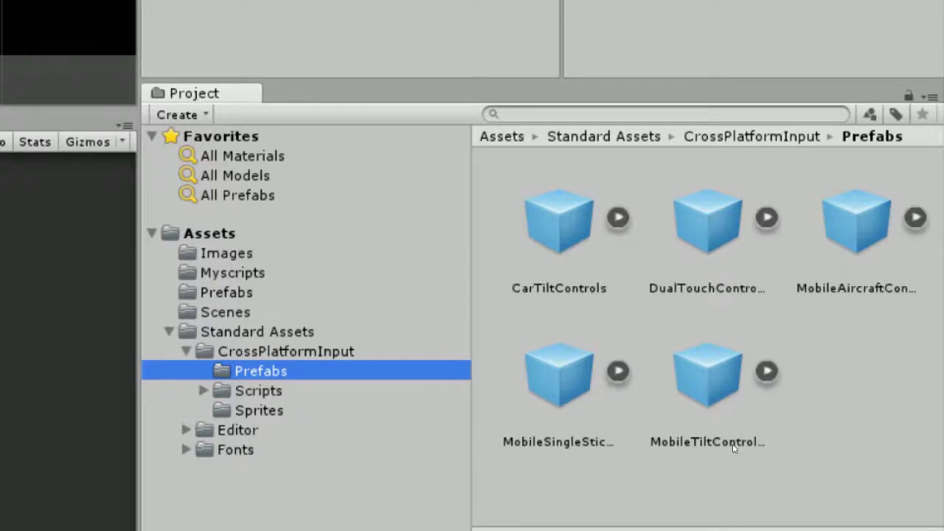
# Inspect the MobileTiltControls prefab, then drag MobileSingleStick into the scene
pyautogui.click(768, 371)
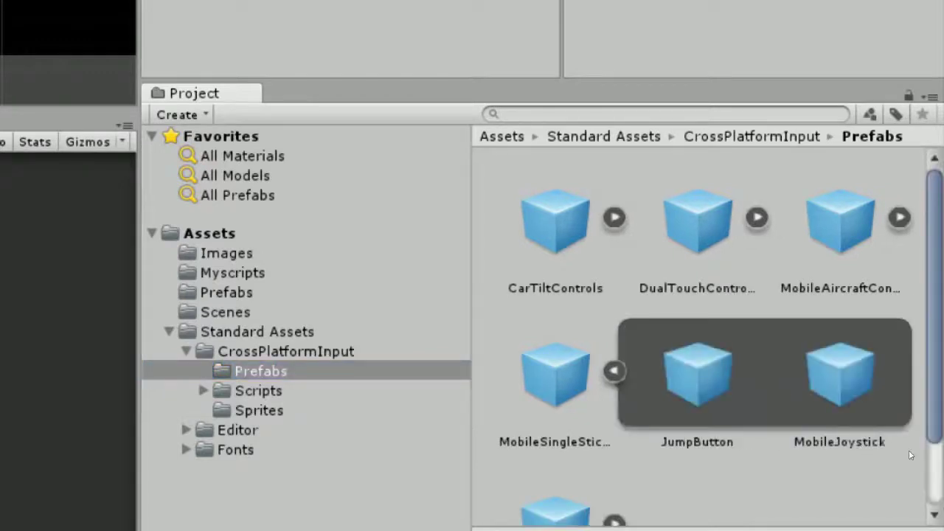
pyautogui.click(775, 404)
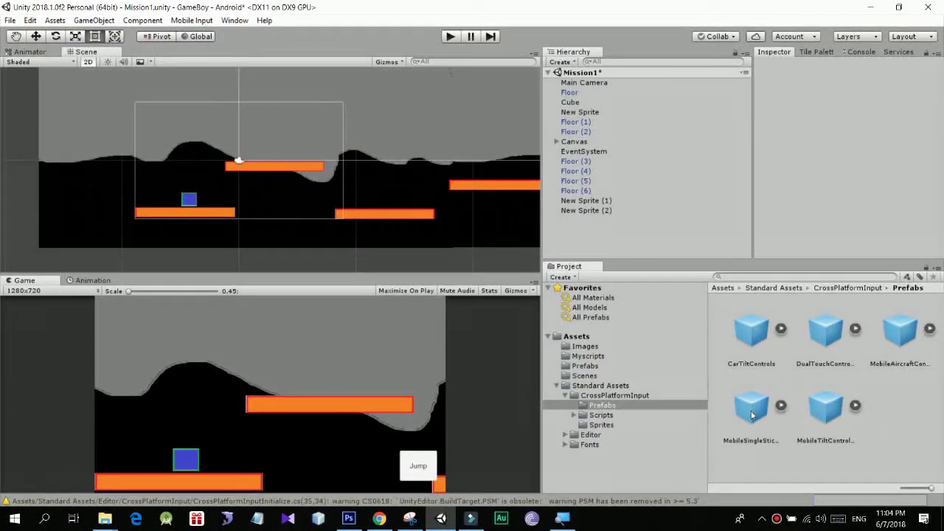
pyautogui.moveTo(753, 415); pyautogui.dragTo(301, 156)
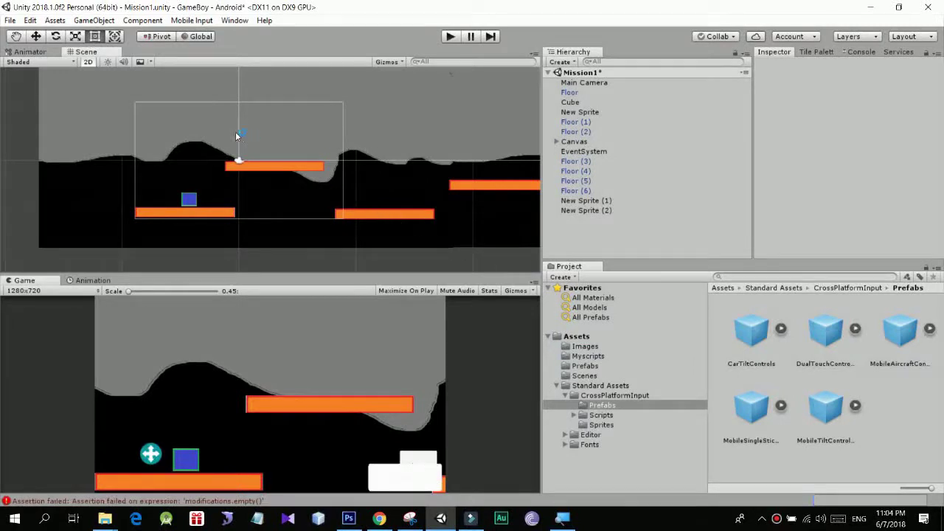
pyautogui.moveTo(228, 137); pyautogui.dragTo(230, 135)
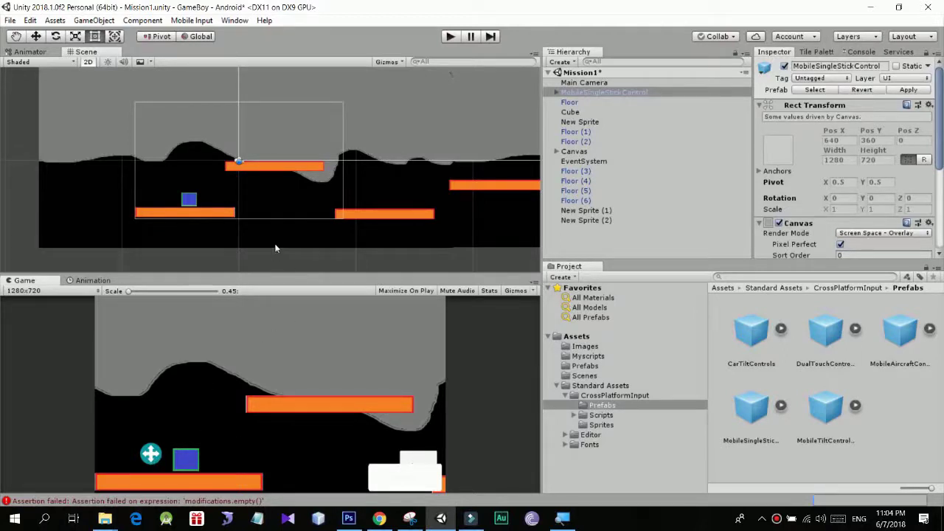
pyautogui.press('Delete')
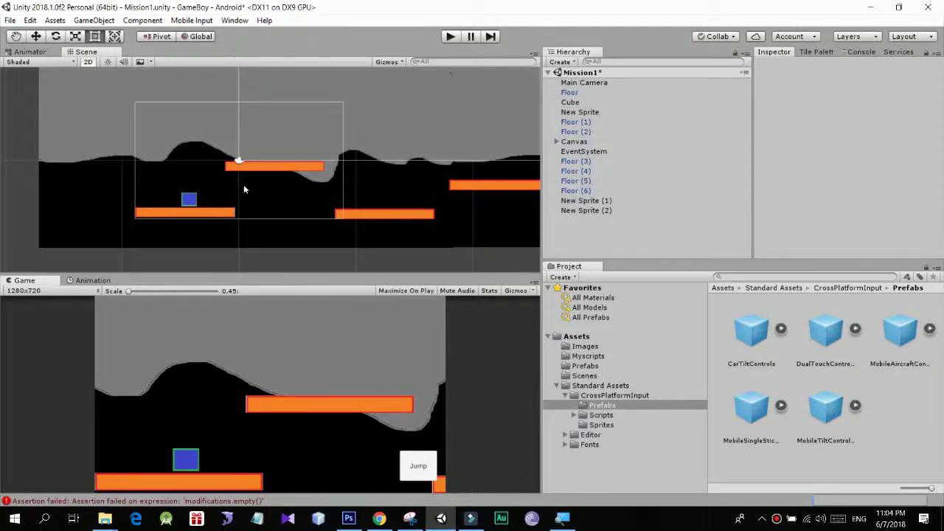
# Zoom out over the level, then frame the 1280 × 720 Canvas holding the Jump button
pyautogui.scroll(3, 243, 185)
pyautogui.moveTo(253, 196); pyautogui.dragTo(280, 172, button='middle')
pyautogui.scroll(-2, 406, 124)
pyautogui.scroll(-2, 406, 125)
pyautogui.scroll(-3, 442, 111)
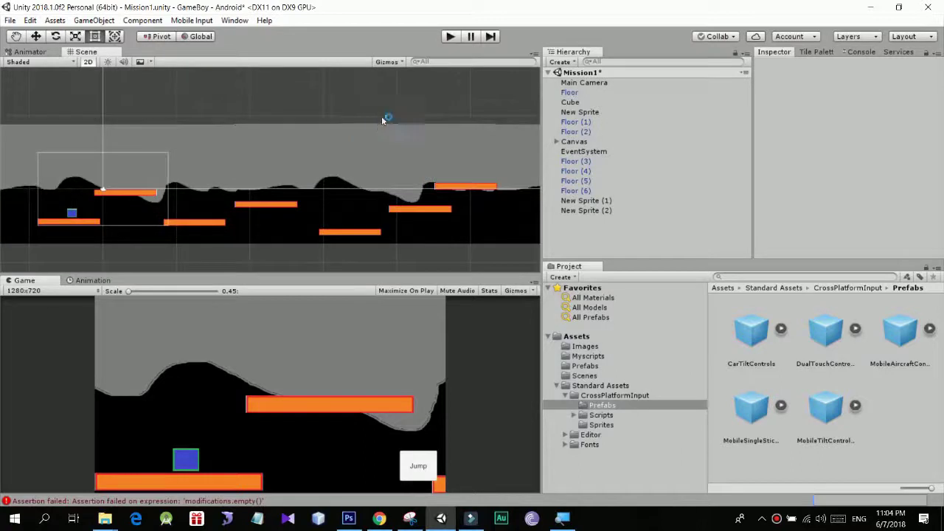
pyautogui.scroll(-2, 371, 125)
pyautogui.scroll(-2, 303, 146)
pyautogui.scroll(-2, 304, 147)
pyautogui.scroll(-1, 303, 147)
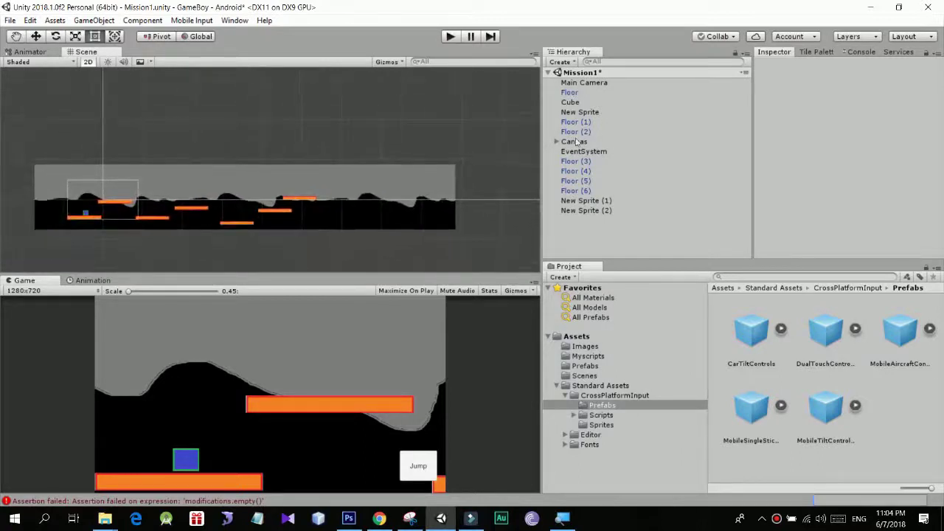
pyautogui.doubleClick(574, 142)
pyautogui.scroll(-1, 231, 221)
pyautogui.scroll(1, 229, 214)
pyautogui.scroll(1, 229, 213)
pyautogui.scroll(2, 330, 174)
pyautogui.scroll(2, 348, 194)
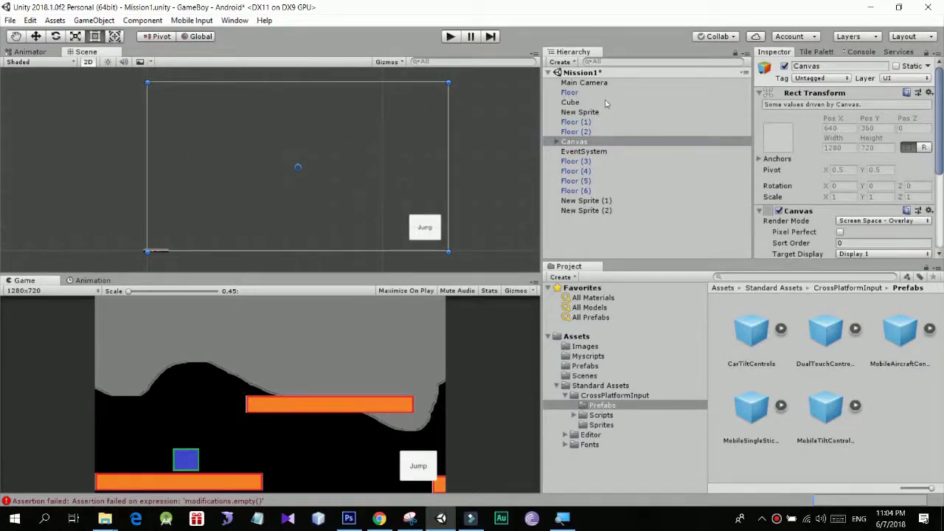
# Add a UI Button under the Canvas, creating a 160 × 30 Button (1) beside the Jump button
pyautogui.click(558, 142)
pyautogui.rightClick(594, 143)
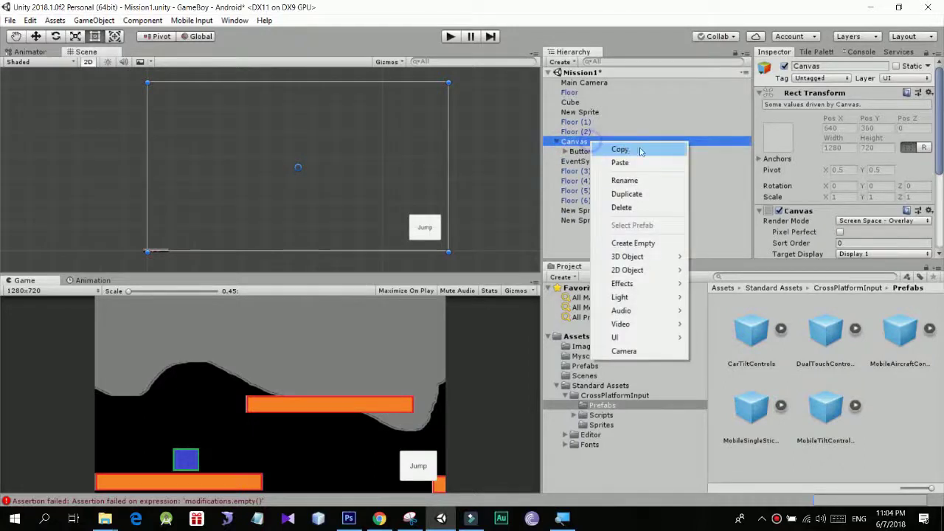
pyautogui.moveTo(649, 337)
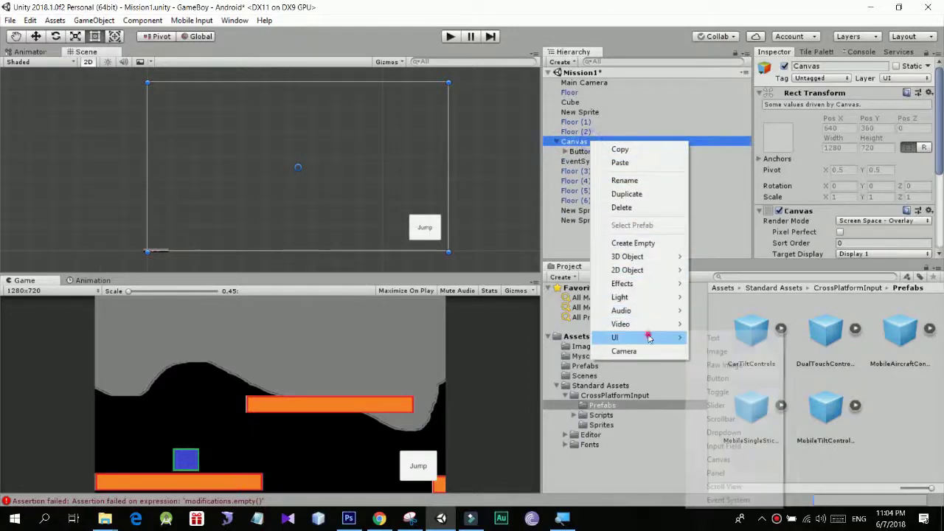
pyautogui.click(718, 378)
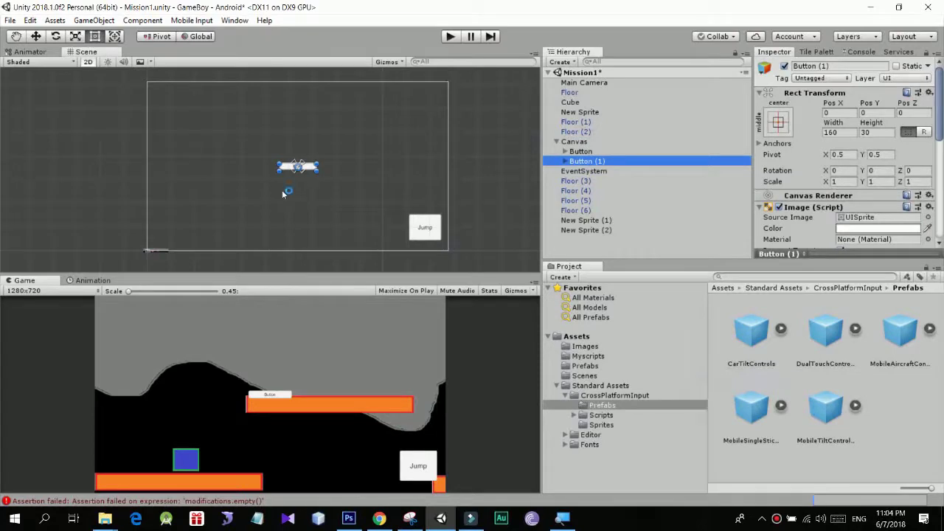
pyautogui.click(595, 151)
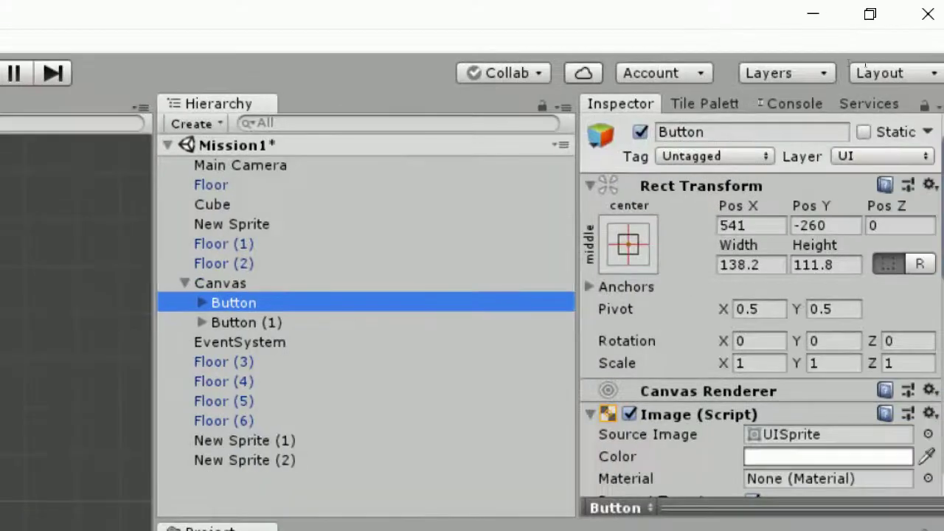
# Rename the original Button to btnJump
pyautogui.click(738, 131)
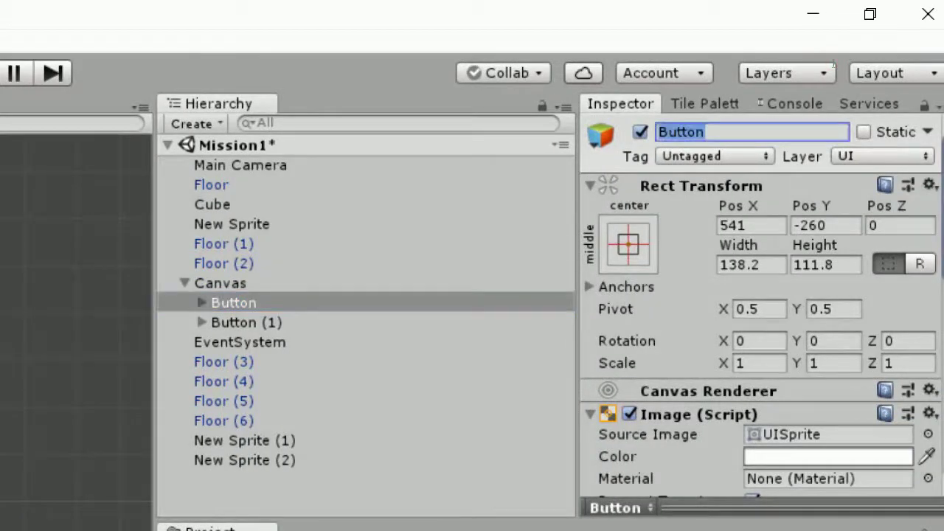
pyautogui.press('BackSpace')
pyautogui.write('btn')
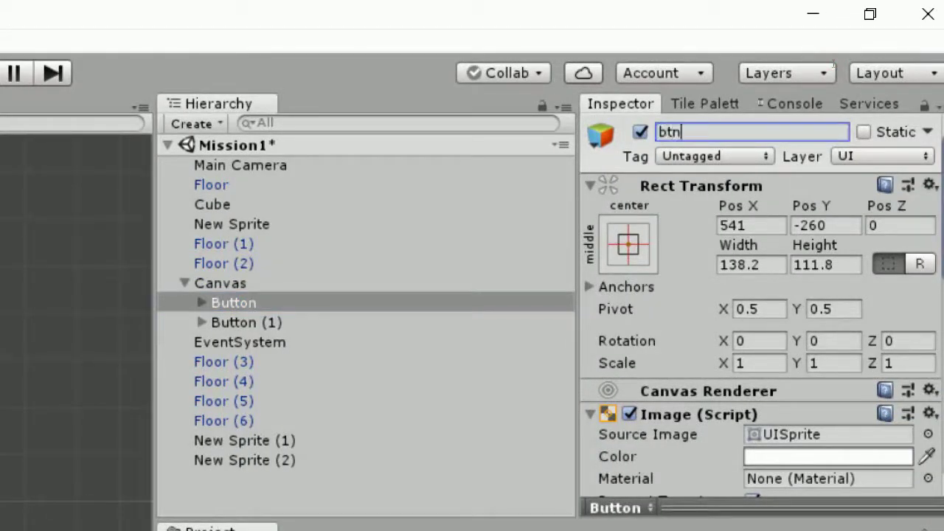
pyautogui.write('Jump')
pyautogui.press('Return')
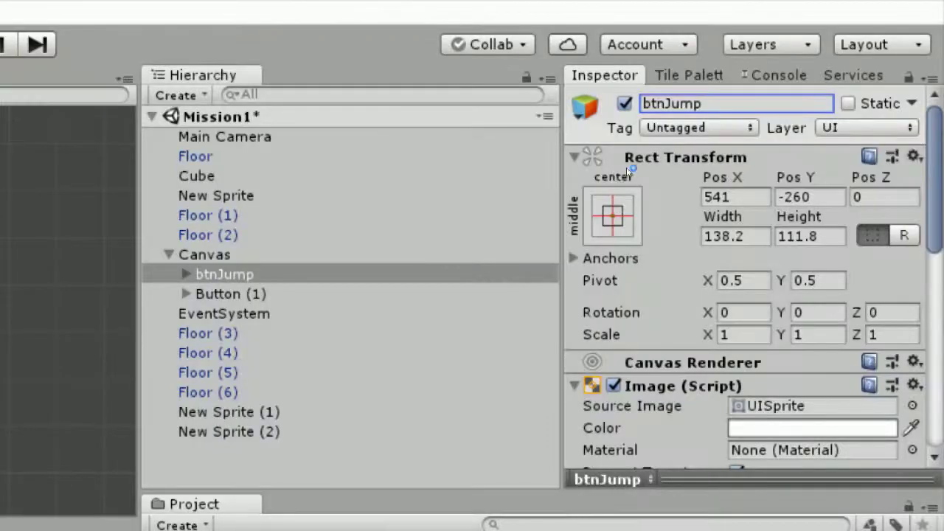
# Rename Button (1) to btnLeft and drag it to the end of the hierarchy
pyautogui.press('Down')
pyautogui.press('Tab')
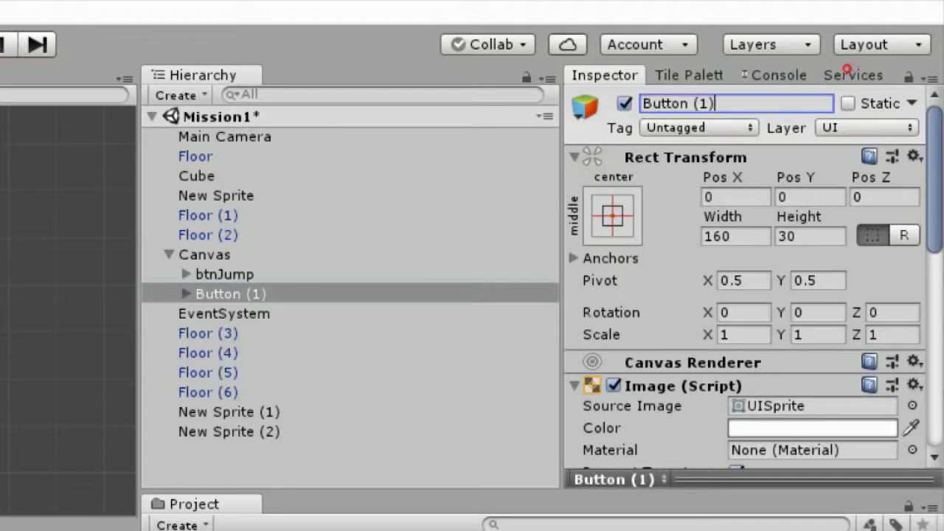
pyautogui.write('b')
pyautogui.press('BackSpace')
pyautogui.write('btnLeft')
pyautogui.press('Return')
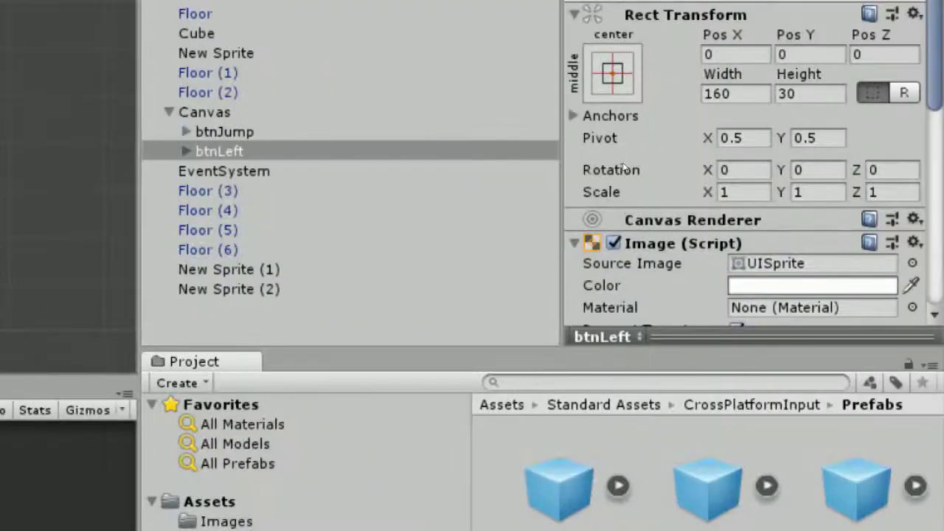
pyautogui.click(616, 162)
pyautogui.hotkey('ctrl', 'z')
pyautogui.hotkey('ctrl', 'z')
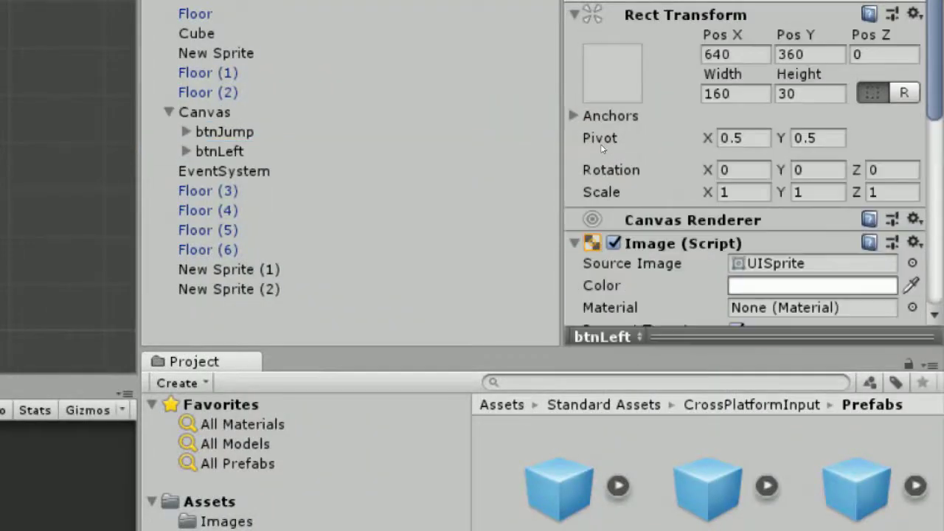
pyautogui.moveTo(582, 242); pyautogui.dragTo(596, 243)
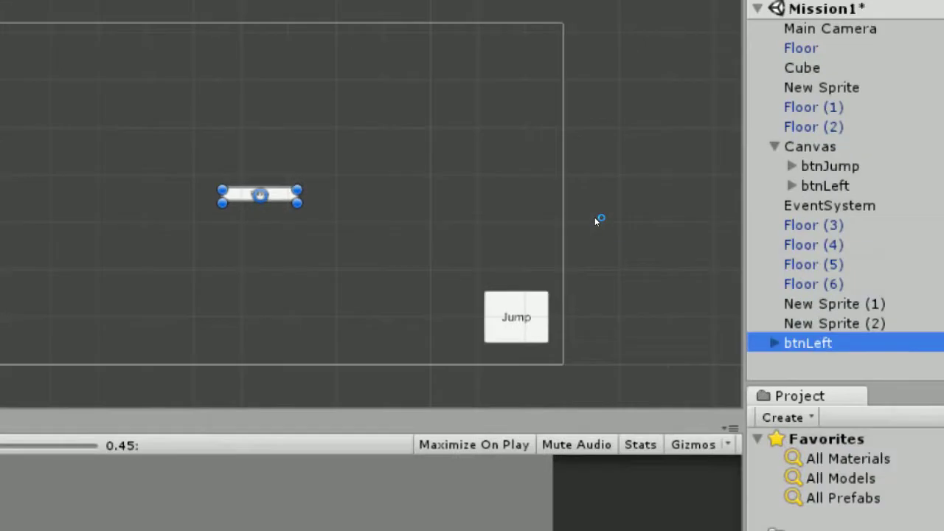
# Frame btnLeft large in the Scene view
pyautogui.press('f')
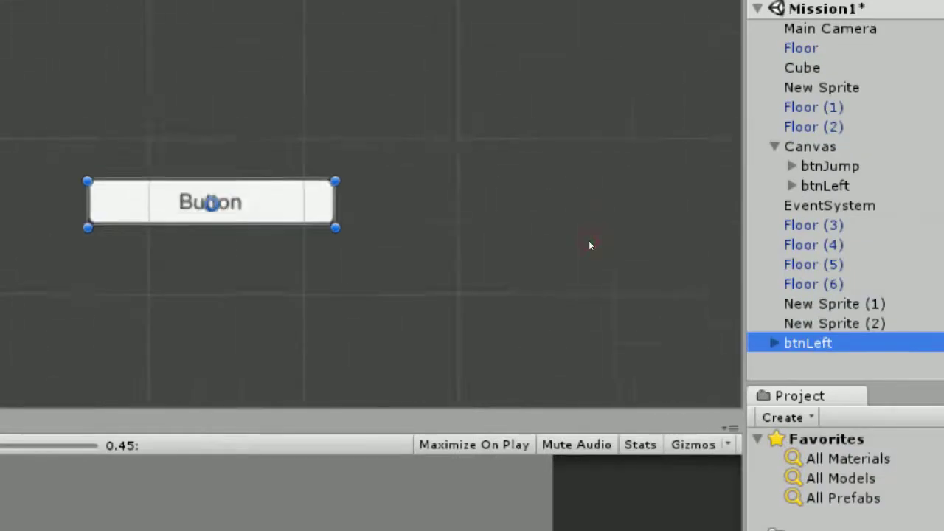
pyautogui.scroll(-2, 352, 144)
# Drag btnLeft back under the Canvas in the Hierarchy
pyautogui.scroll(-2, 362, 150)
pyautogui.scroll(-2, 364, 152)
pyautogui.scroll(-2, 364, 153)
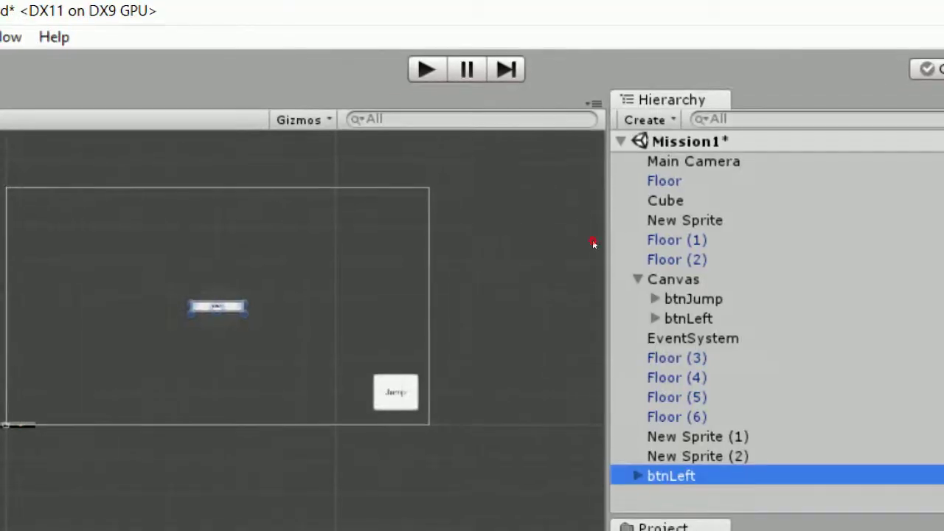
pyautogui.moveTo(668, 479); pyautogui.dragTo(620, 174)
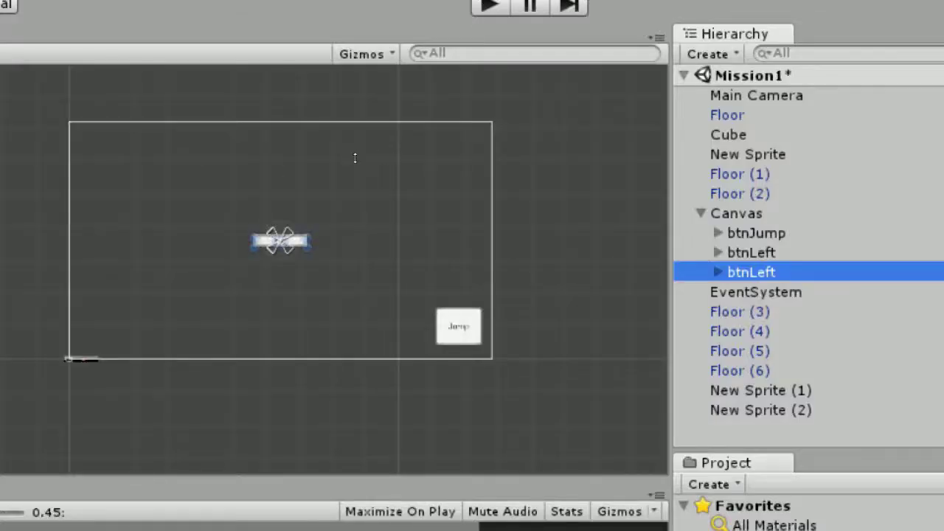
pyautogui.scroll(5, 352, 153)
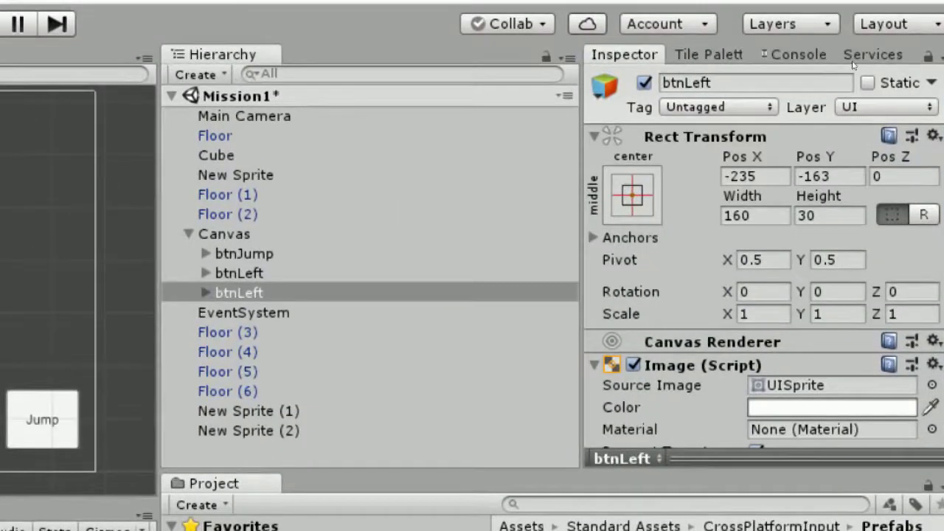
# Rename the duplicated button to btnRight
pyautogui.click(830, 81)
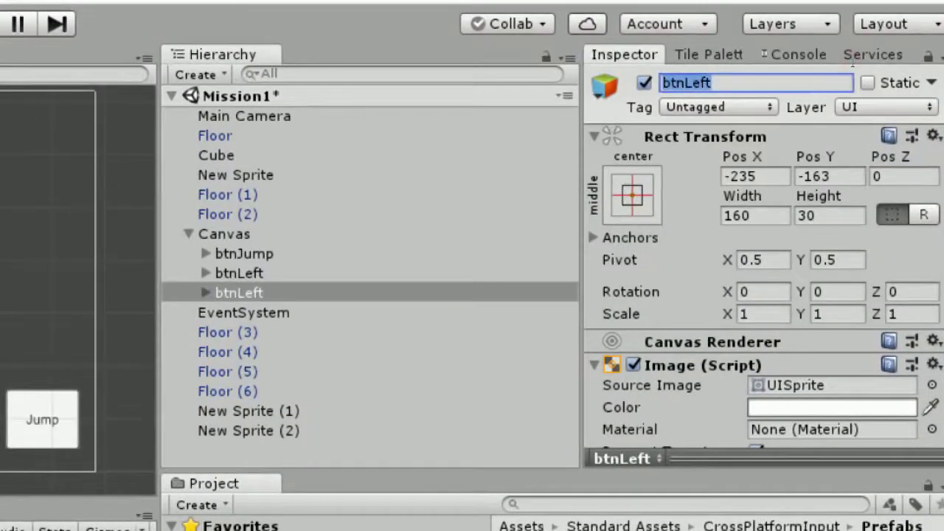
pyautogui.write('btnRight')
pyautogui.press('Return')
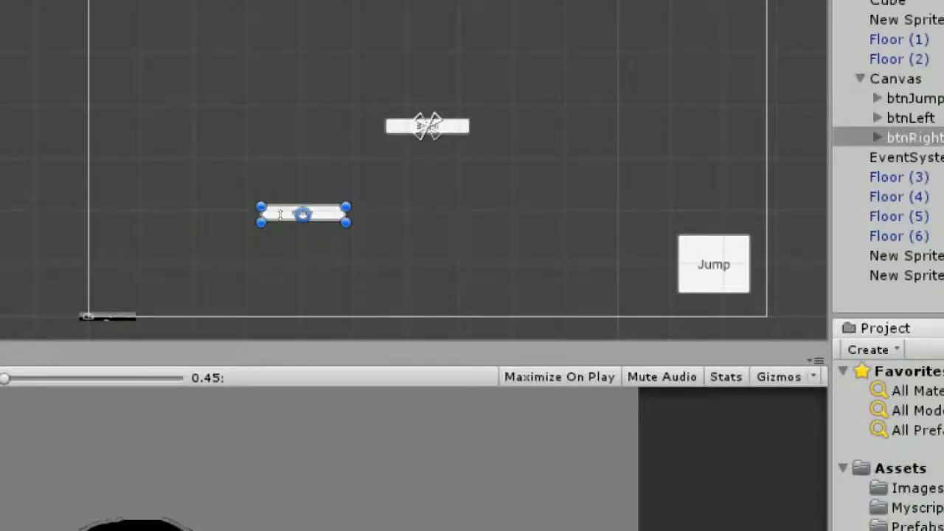
# Stretch btnRight taller and move it toward the canvas's bottom-left
pyautogui.click(333, 234)
pyautogui.click(295, 213)
pyautogui.moveTo(302, 222); pyautogui.dragTo(303, 248)
pyautogui.click(344, 232)
pyautogui.click(295, 230)
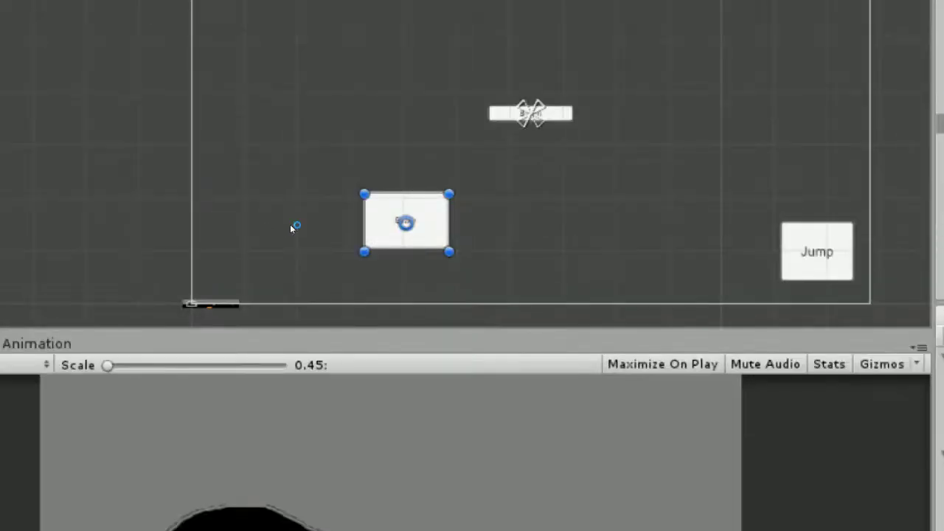
pyautogui.moveTo(442, 221); pyautogui.dragTo(370, 263)
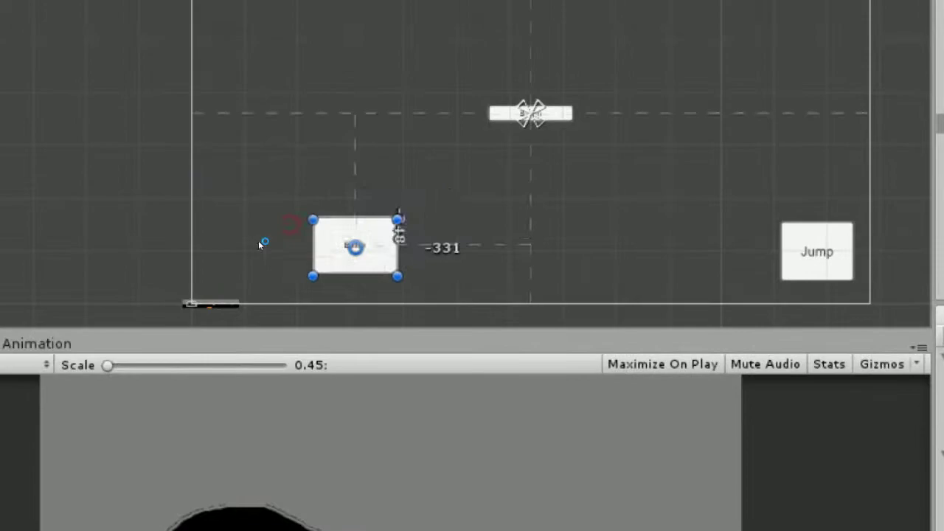
# Enlarge btnLeft and place it beside btnRight at the canvas's bottom-left
pyautogui.click(325, 203)
pyautogui.click(530, 113)
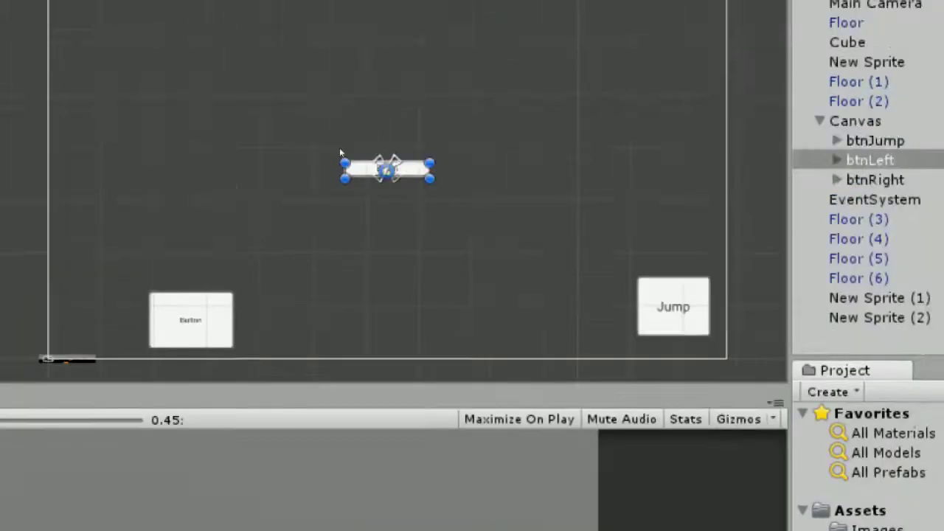
pyautogui.moveTo(430, 179); pyautogui.dragTo(438, 219)
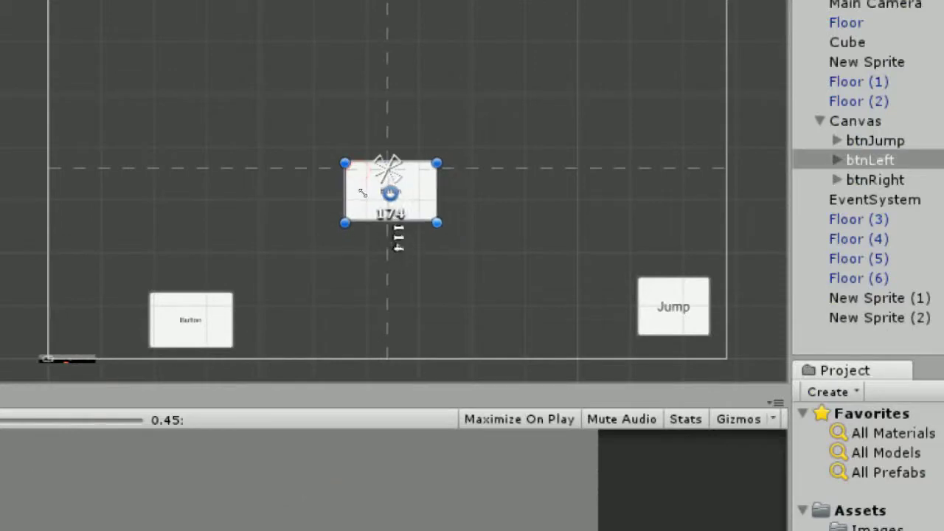
pyautogui.moveTo(369, 192); pyautogui.dragTo(96, 310)
pyautogui.moveTo(213, 249); pyautogui.dragTo(264, 241)
pyautogui.click(272, 238)
pyautogui.click(252, 247)
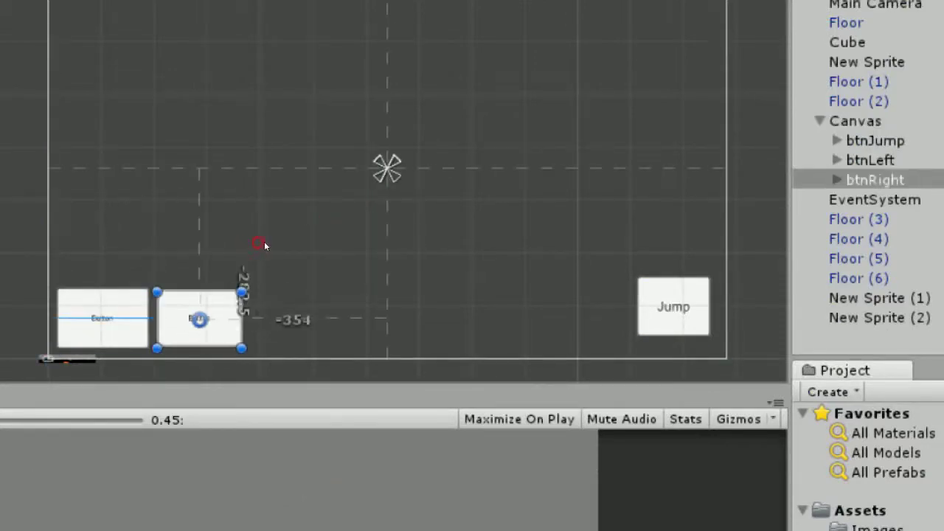
pyautogui.click(338, 222)
pyautogui.scroll(-2, 341, 203)
pyautogui.scroll(-1, 413, 155)
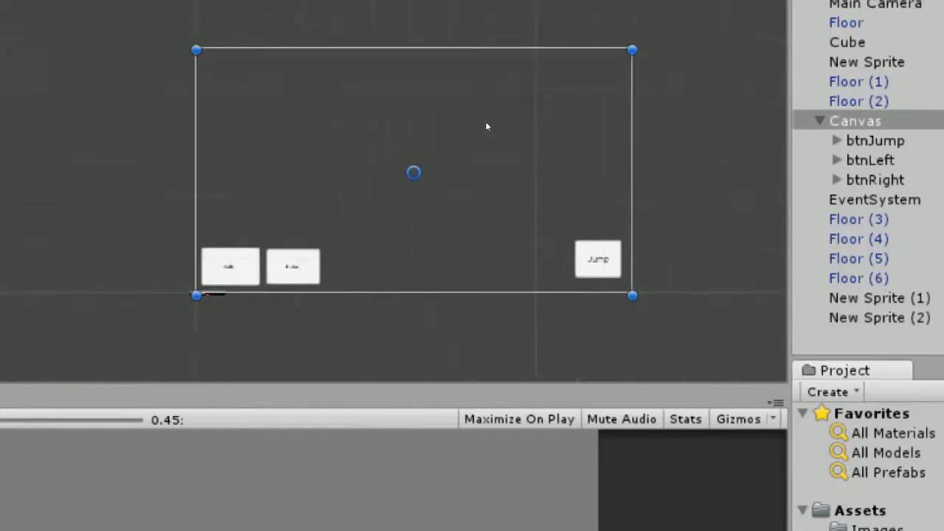
# Select the Canvas and show its Canvas Scaler, set to Constant Pixel Size, scale factor 1
pyautogui.moveTo(169, 36); pyautogui.dragTo(433, 235)
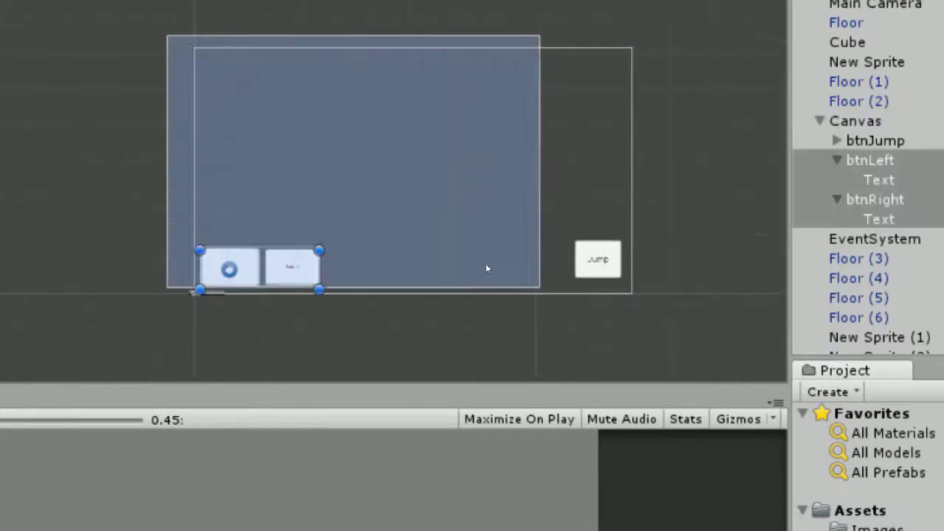
pyautogui.click(182, 235)
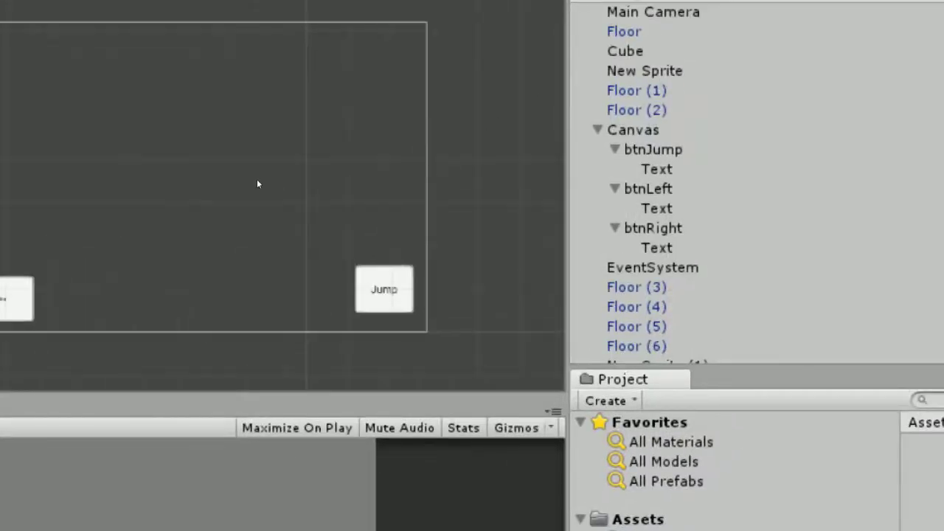
pyautogui.click(228, 107)
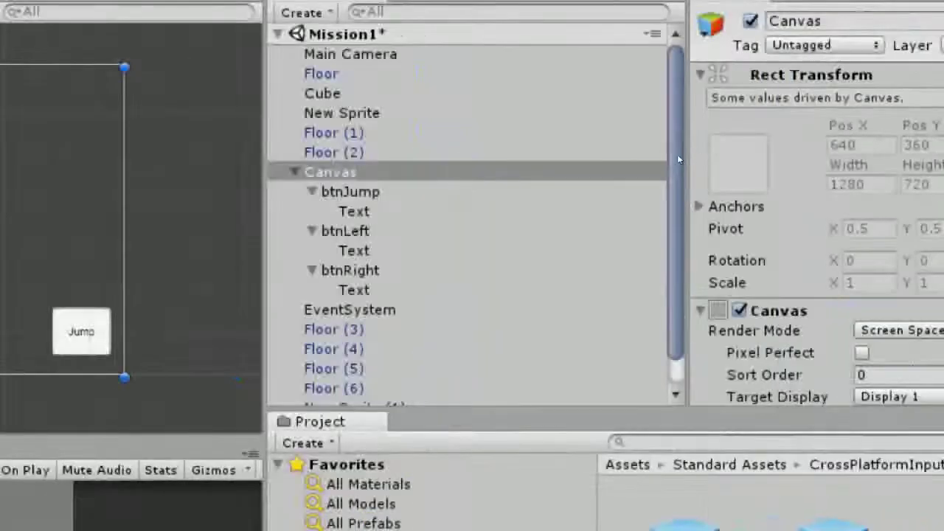
pyautogui.click(646, 143)
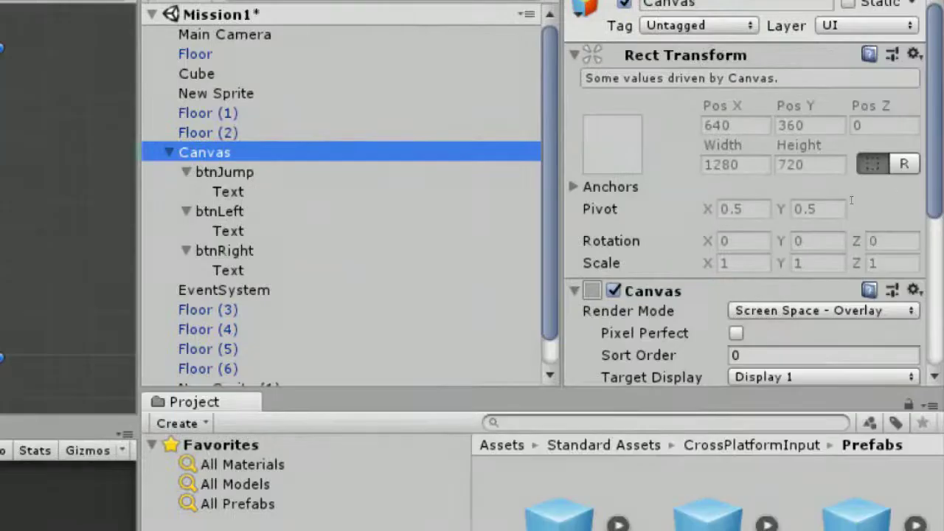
pyautogui.scroll(-5, 825, 188)
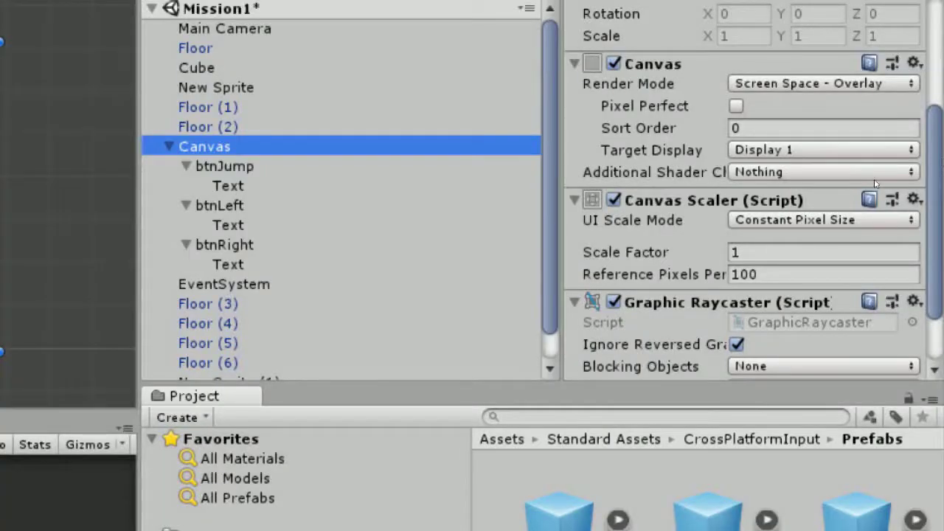
# Set the Canvas Scaler's UI Scale Mode to Scale With Screen Size
pyautogui.click(876, 219)
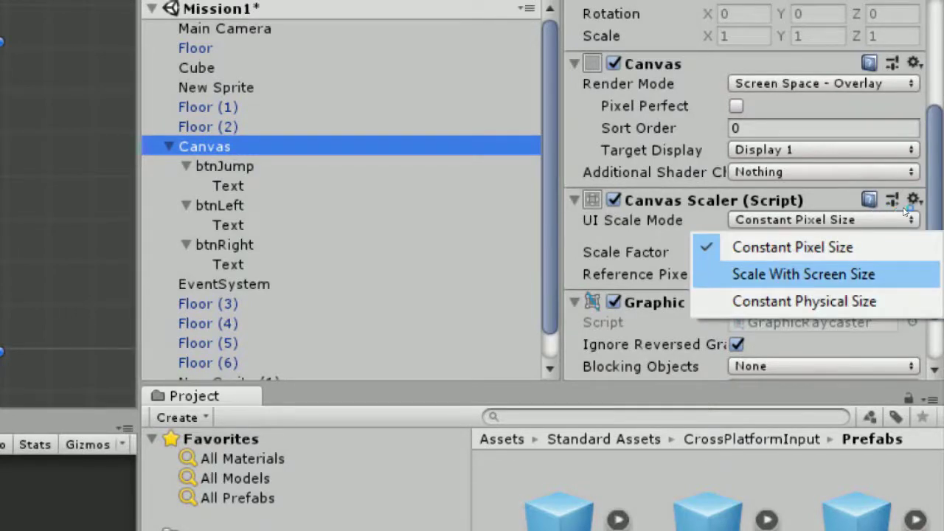
pyautogui.click(804, 274)
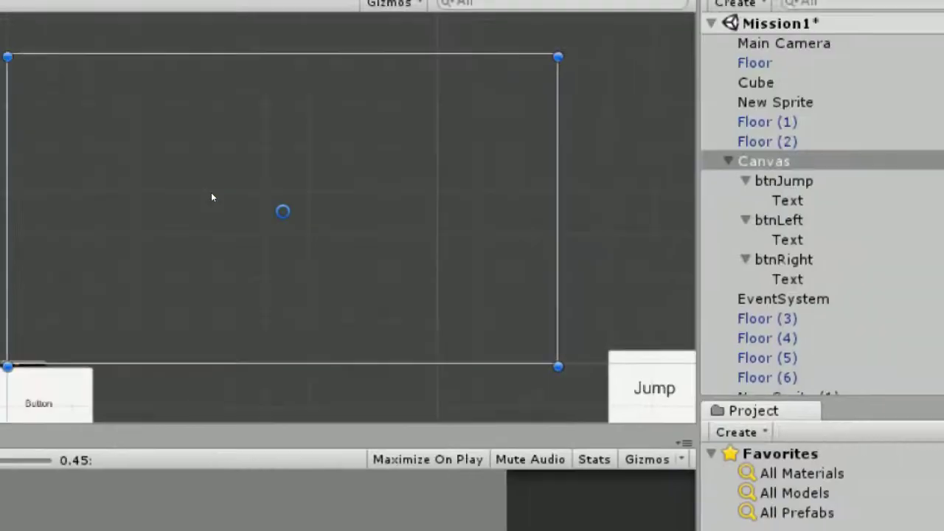
pyautogui.press('f')
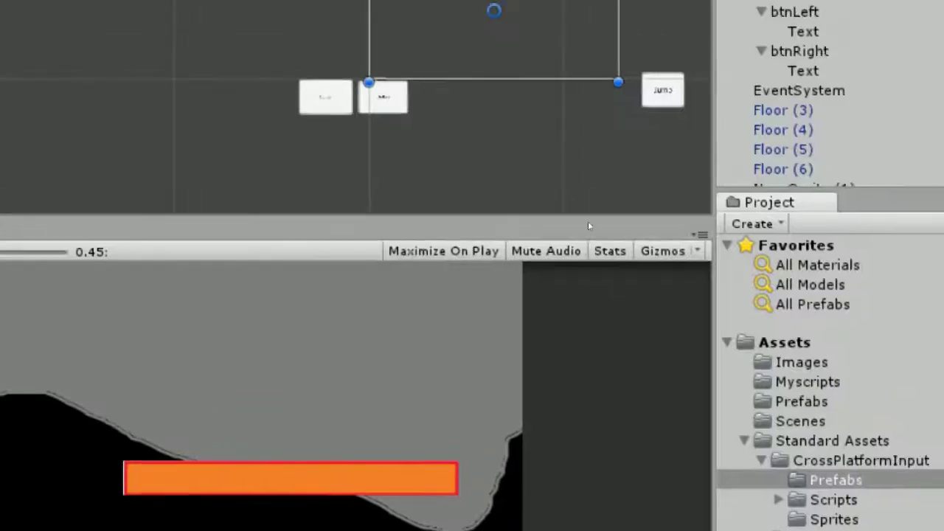
# Reposition btnJump, btnRight and btnLeft on the canvas and enter Play mode to test
pyautogui.press('Down')
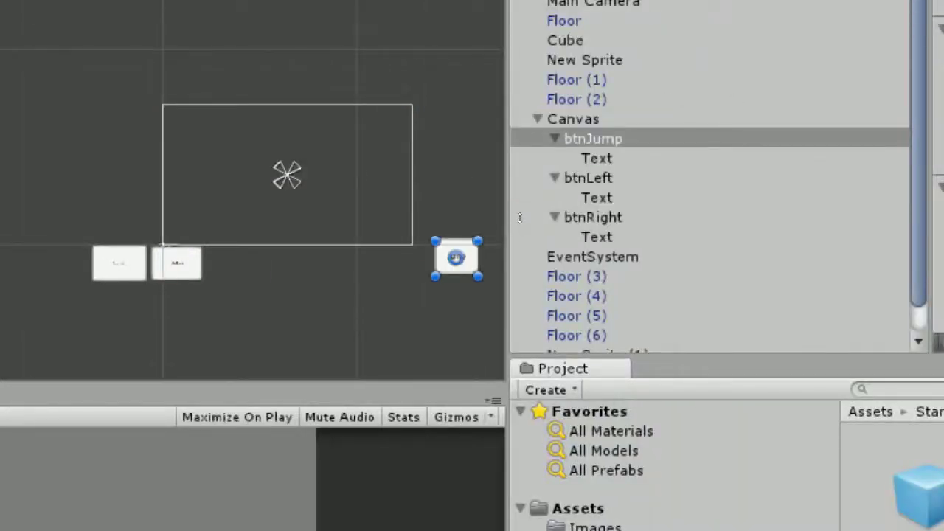
pyautogui.moveTo(522, 220); pyautogui.dragTo(483, 200)
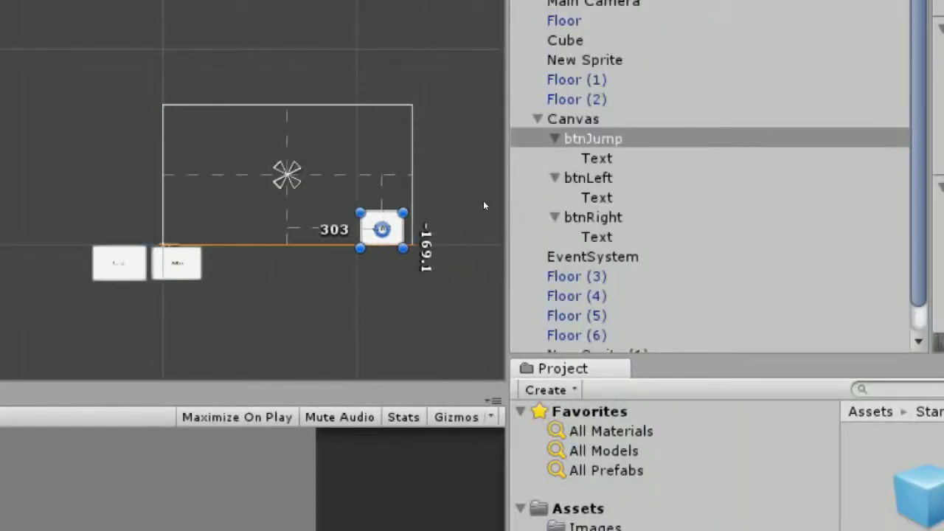
pyautogui.scroll(5, 364, 163)
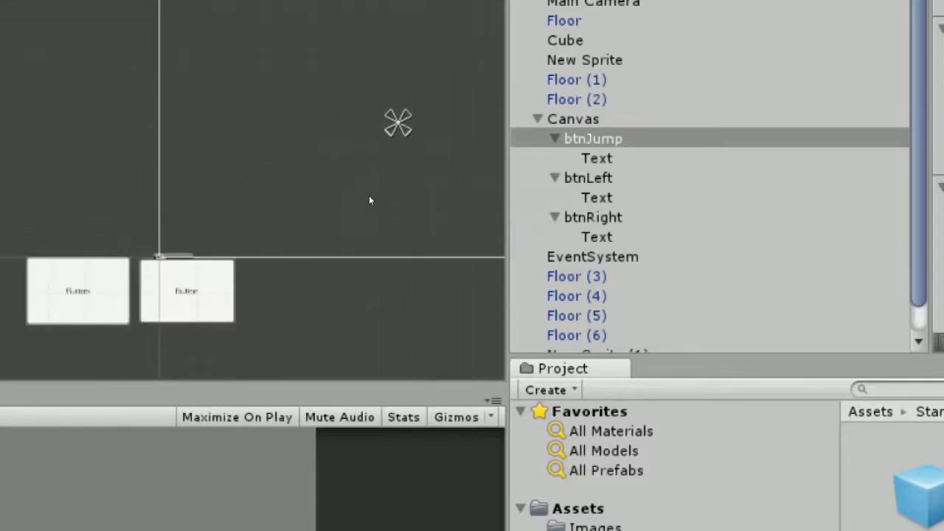
pyautogui.moveTo(187, 291); pyautogui.dragTo(316, 210)
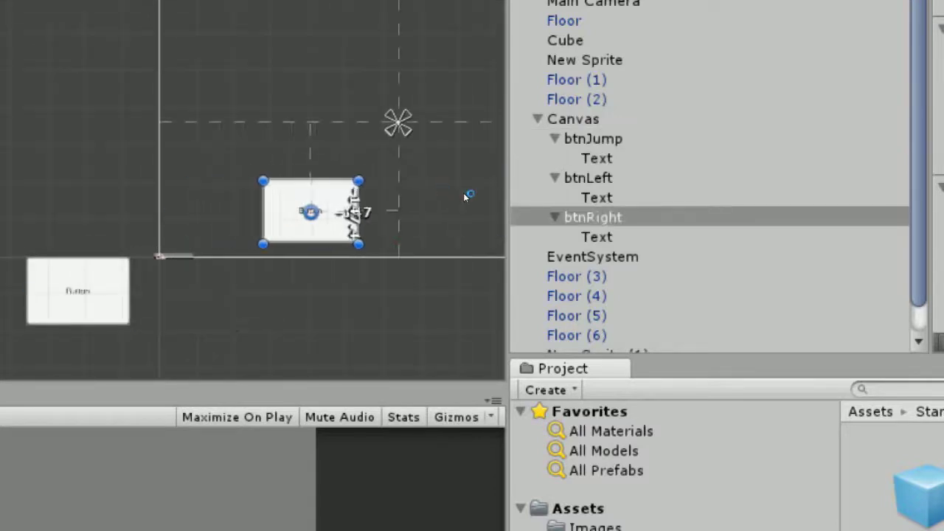
pyautogui.moveTo(362, 222); pyautogui.dragTo(413, 197)
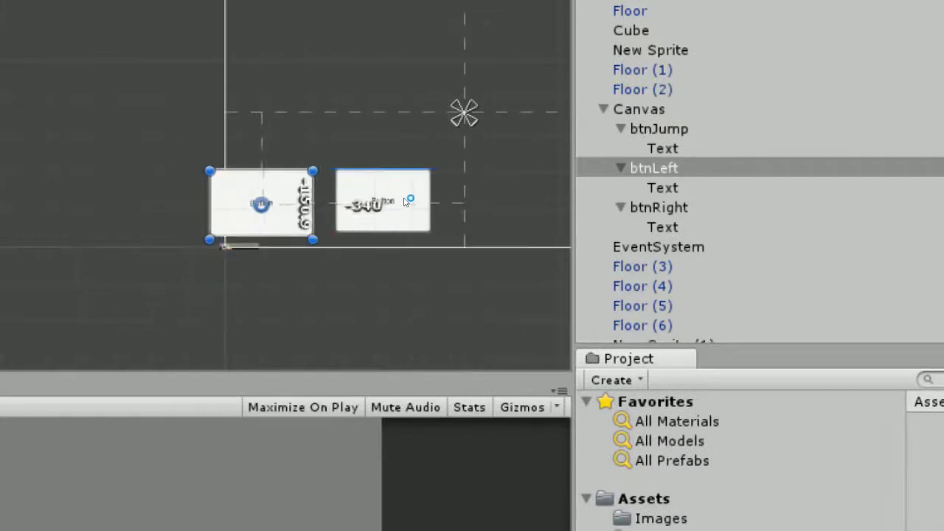
pyautogui.click(436, 233)
pyautogui.scroll(-3, 435, 234)
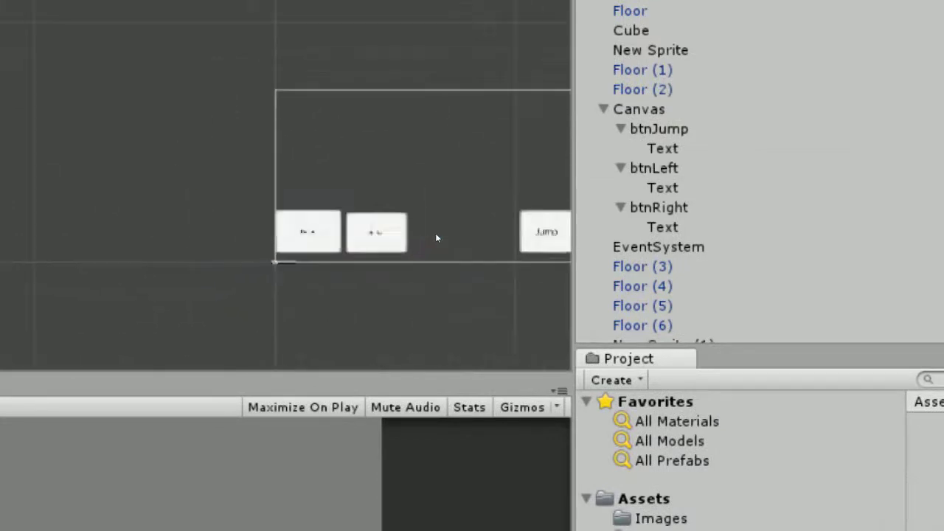
pyautogui.scroll(-2, 439, 240)
pyautogui.hotkey('ctrl', 'p')
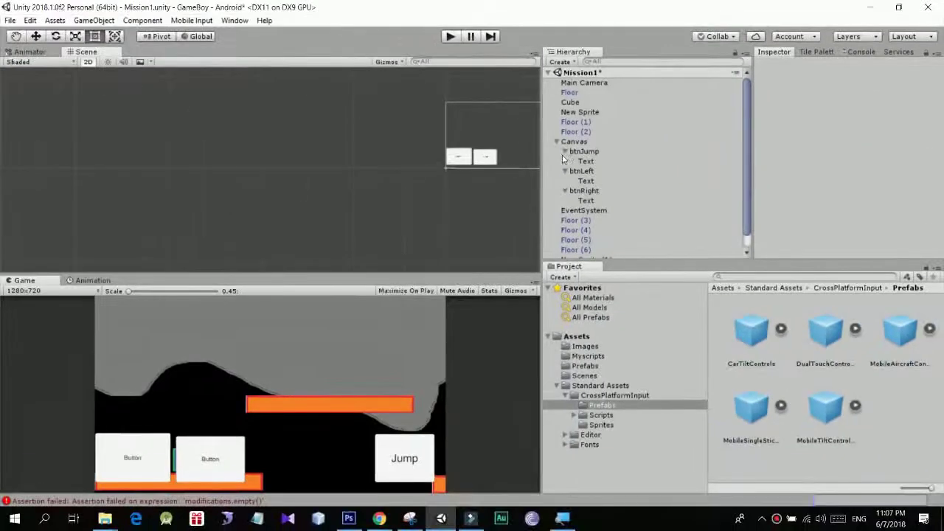
# Resize btnLeft to width 150 and height 80 in its Rect Transform
pyautogui.doubleClick(574, 142)
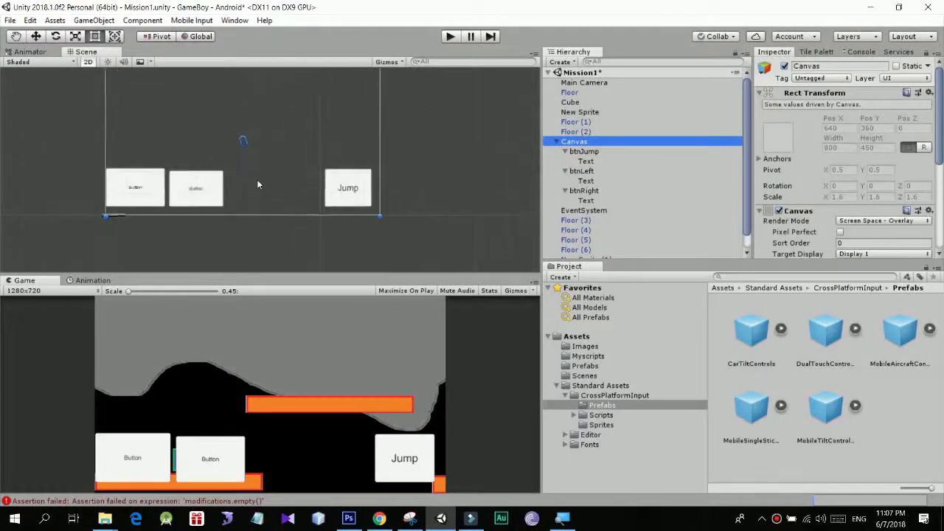
pyautogui.click(183, 226)
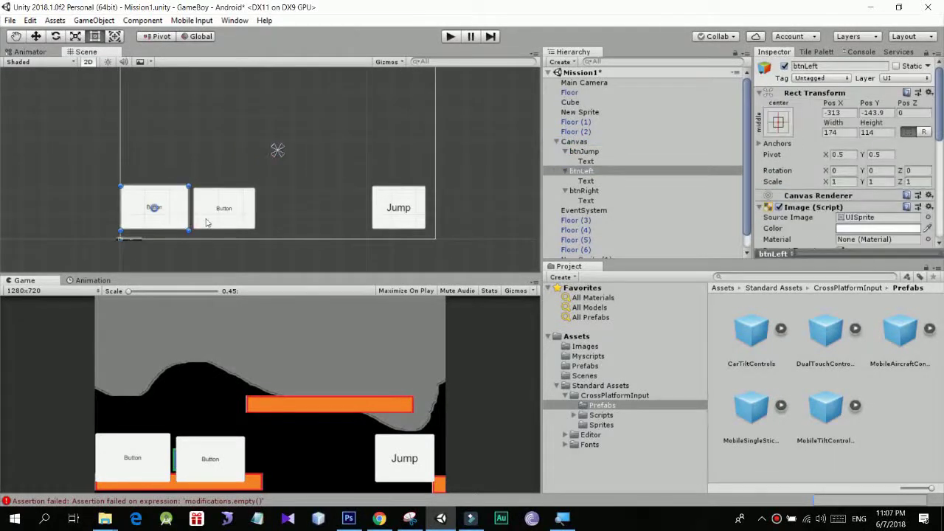
pyautogui.moveTo(189, 229)
pyautogui.mouseDown()
pyautogui.moveTo(177, 223)
pyautogui.moveTo(184, 230)
pyautogui.mouseUp()
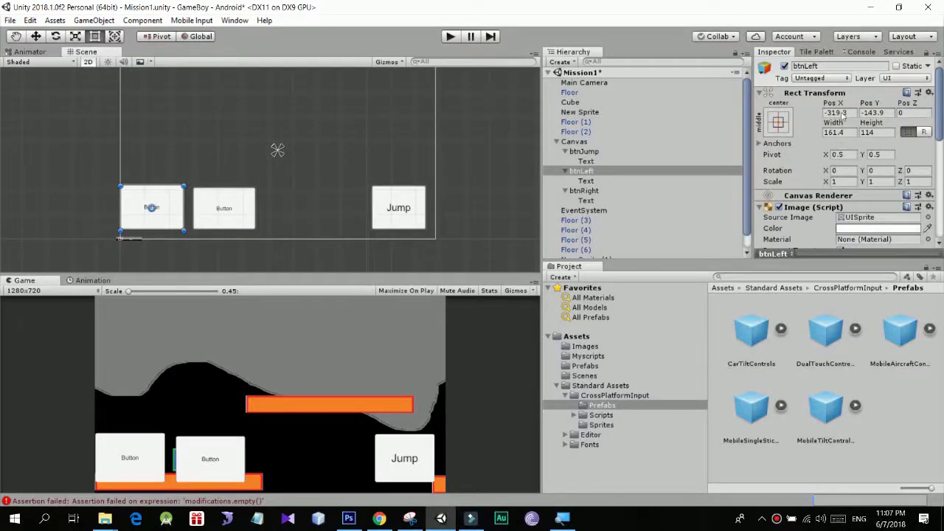
pyautogui.click(840, 133)
pyautogui.write('150')
pyautogui.click(876, 133)
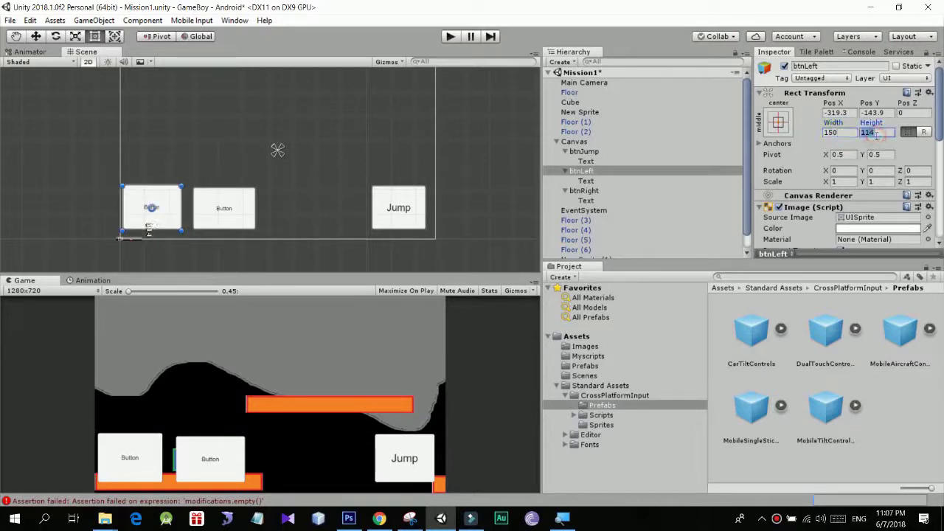
pyautogui.write('100')
pyautogui.doubleClick(879, 132)
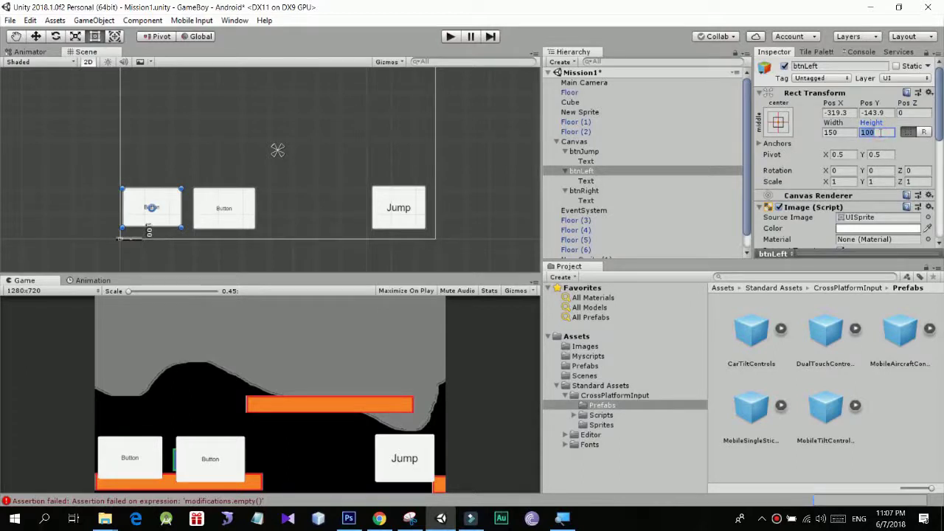
pyautogui.write('60')
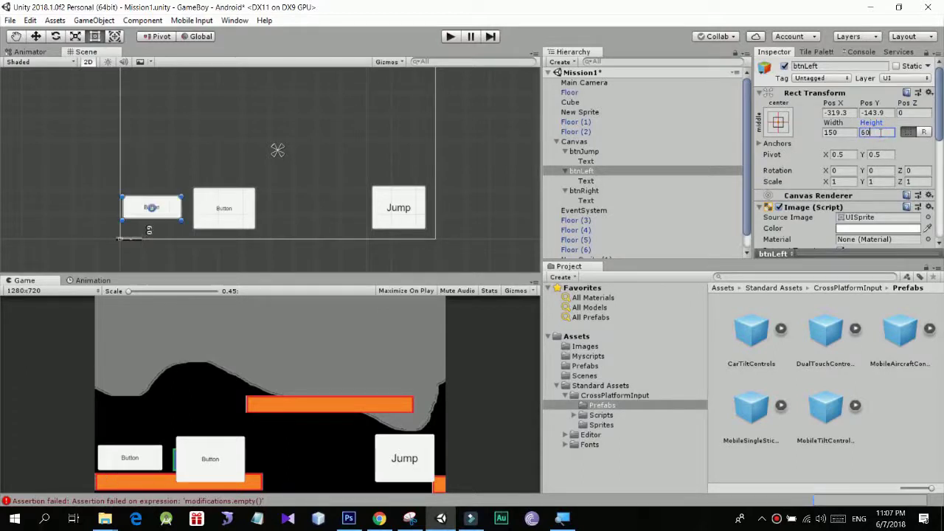
pyautogui.press('BackSpace')
pyautogui.press('BackSpace')
pyautogui.write('80')
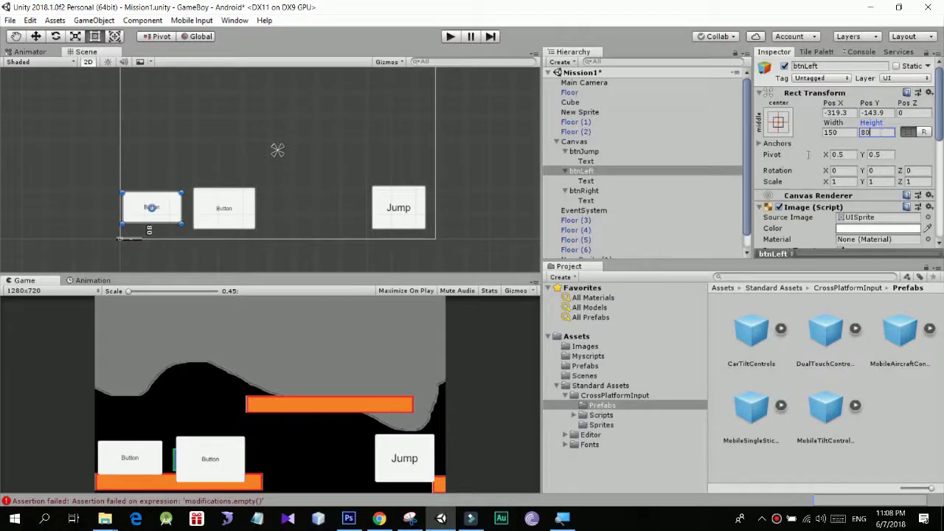
# Set btnRight's width to 150
pyautogui.click(249, 202)
pyautogui.click(847, 131)
pyautogui.write('150')
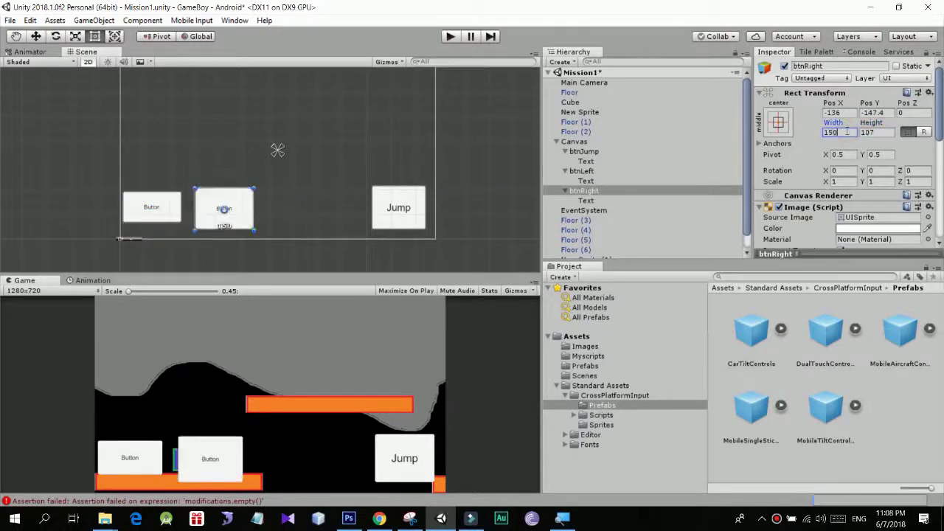
# Set btnRight's height to 80 and size btnJump to 150 × 80
pyautogui.click(885, 131)
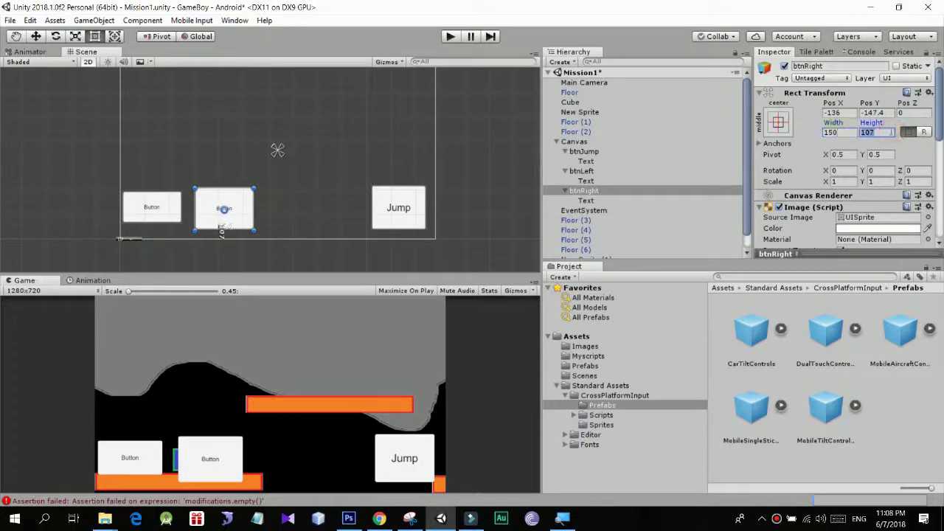
pyautogui.write('80')
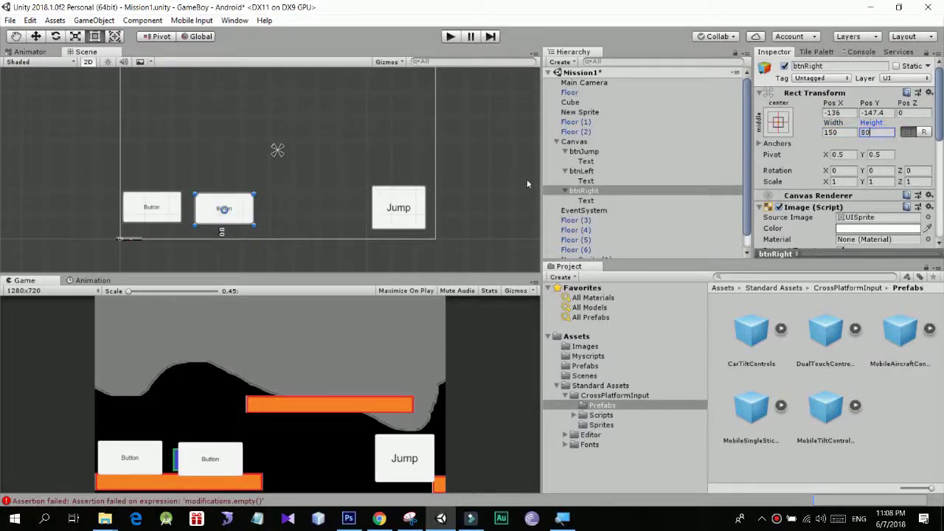
pyautogui.click(413, 213)
pyautogui.click(838, 132)
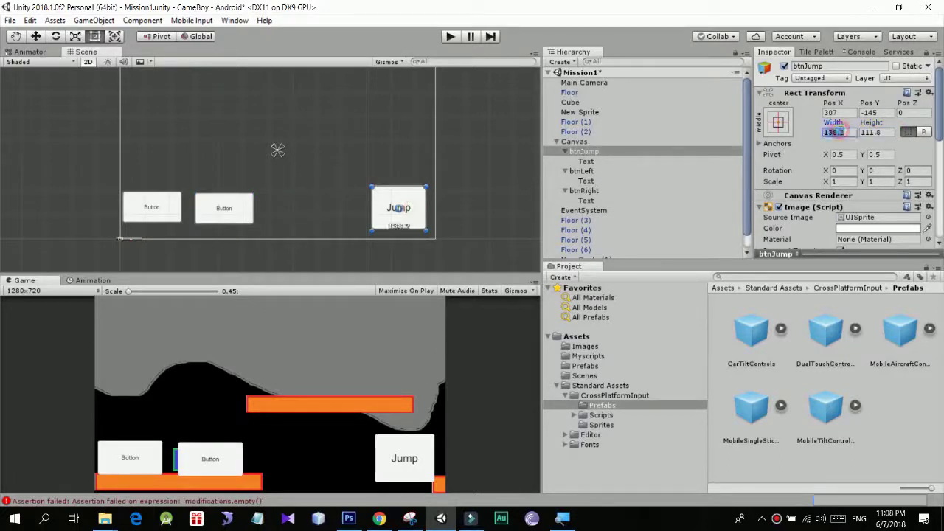
pyautogui.write('150')
pyautogui.click(873, 133)
pyautogui.write('80')
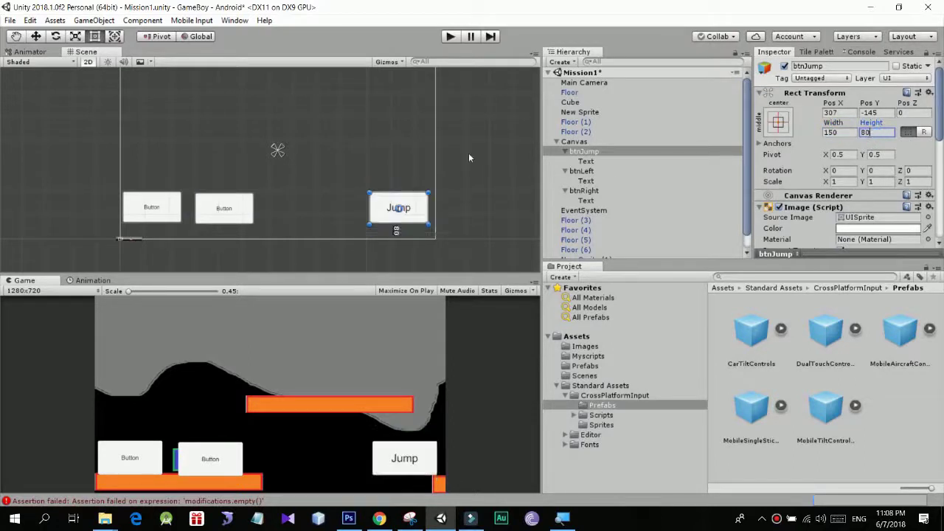
# Nudge btnLeft, btnRight and btnJump into one row, then open CrossPlatformInput's Sprites folder
pyautogui.click(458, 146)
pyautogui.click(151, 209)
pyautogui.moveTo(173, 214); pyautogui.dragTo(177, 222)
pyautogui.click(236, 206)
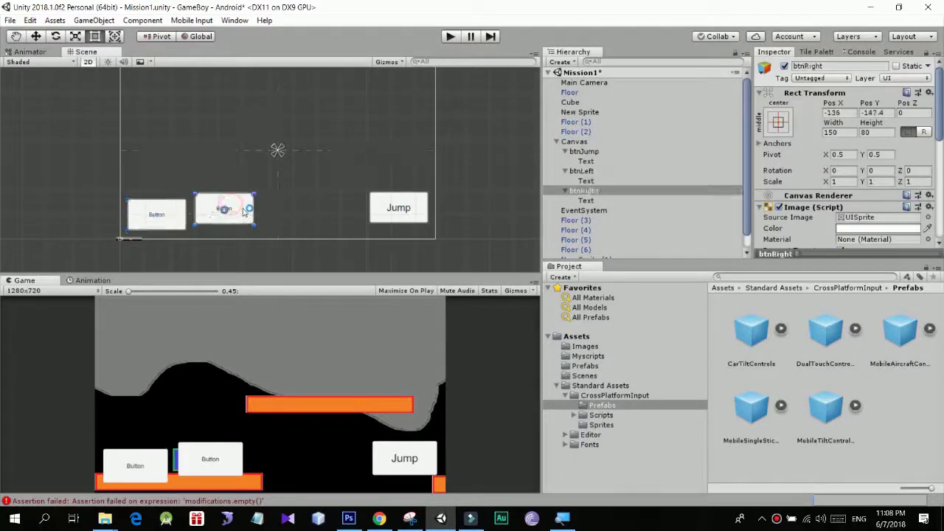
pyautogui.moveTo(245, 213); pyautogui.dragTo(241, 219)
pyautogui.click(315, 197)
pyautogui.click(380, 204)
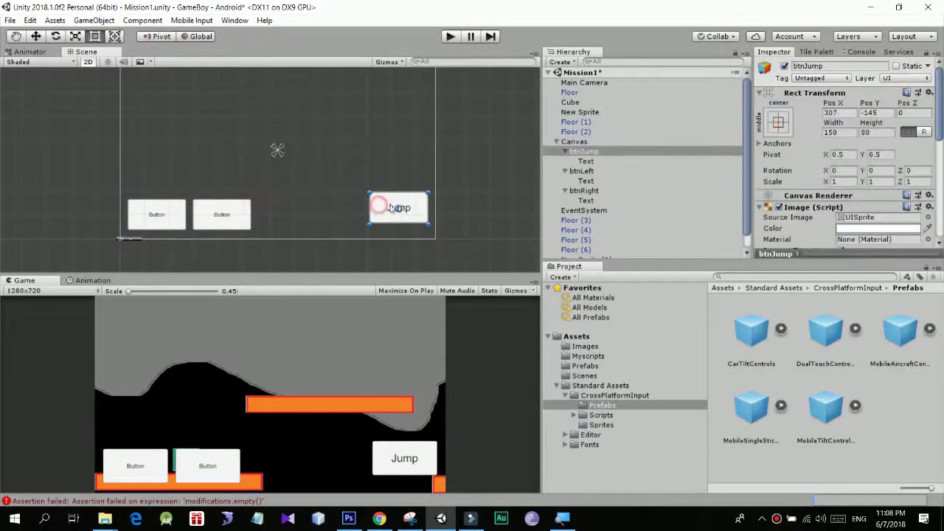
pyautogui.moveTo(408, 208); pyautogui.dragTo(409, 216)
pyautogui.scroll(-2, 269, 215)
pyautogui.moveTo(226, 222); pyautogui.dragTo(211, 229, button='middle')
pyautogui.scroll(2, 211, 228)
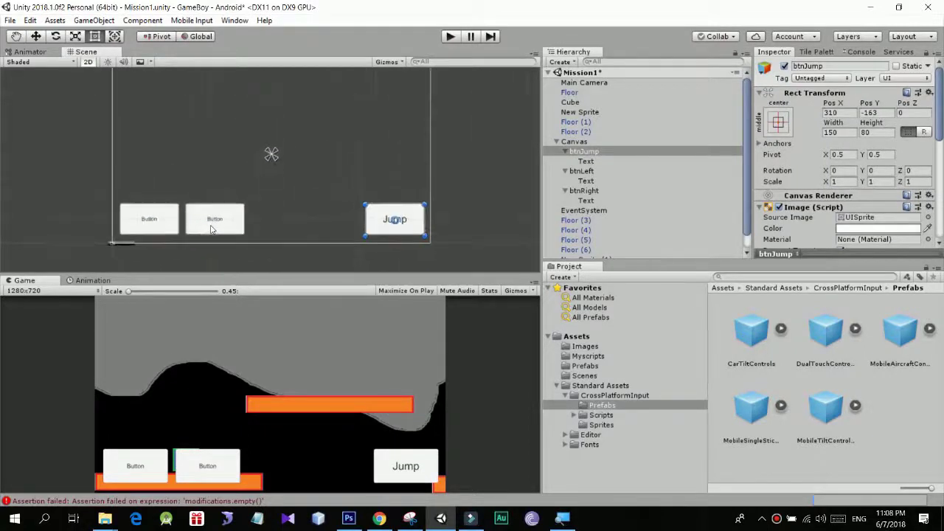
pyautogui.click(212, 226)
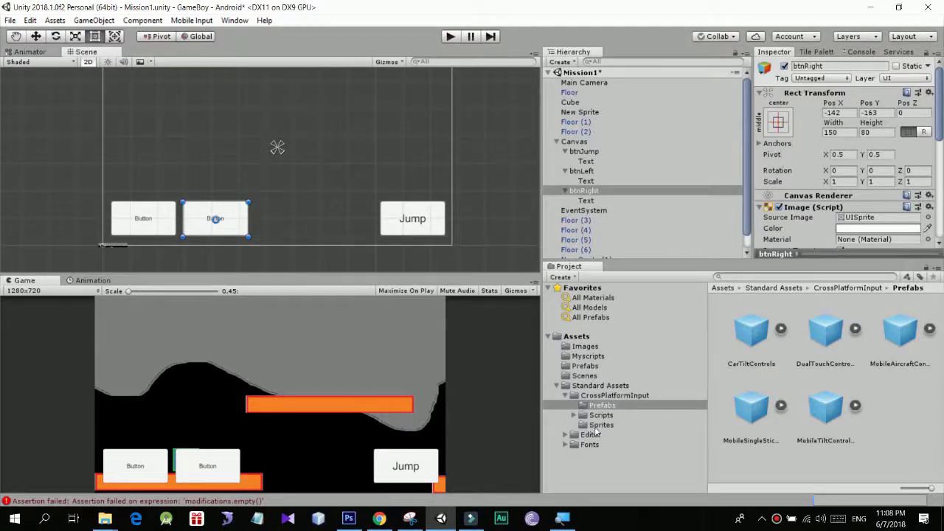
pyautogui.click(597, 427)
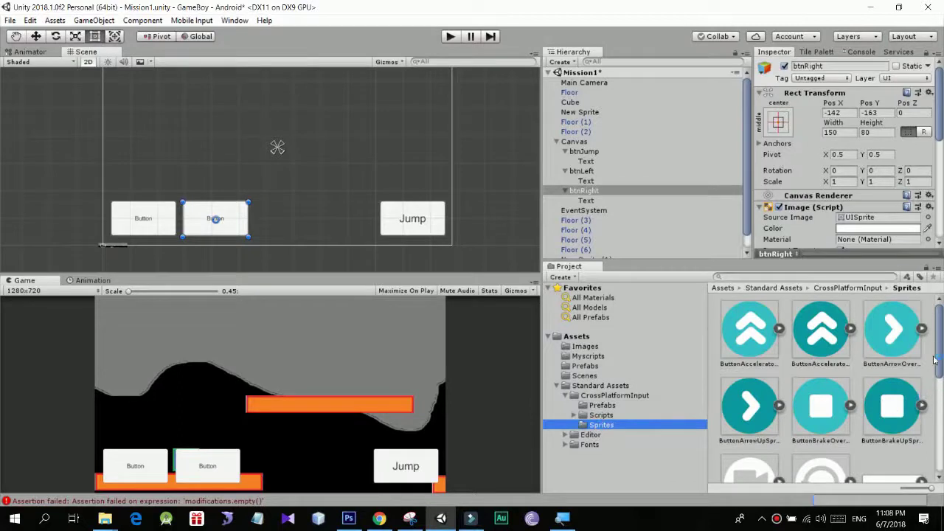
pyautogui.moveTo(943, 355); pyautogui.dragTo(943, 352)
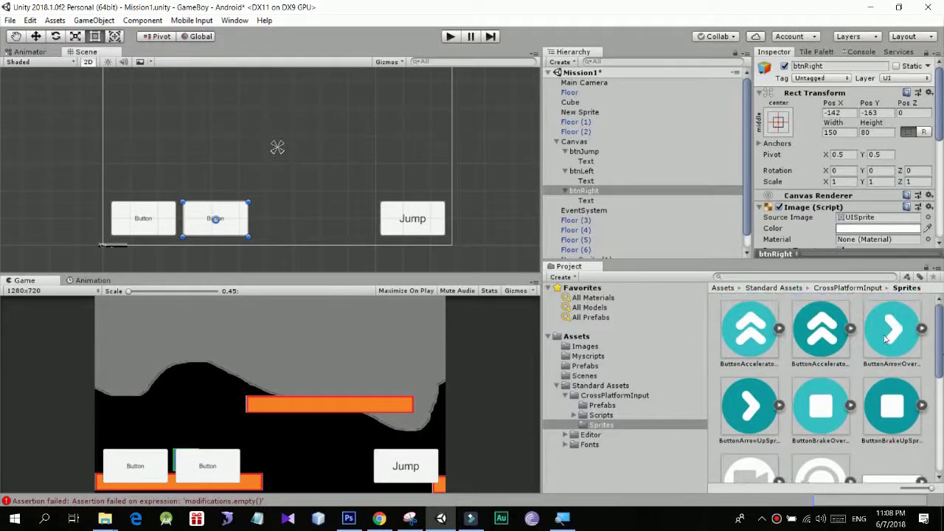
pyautogui.scroll(-3, 833, 398)
pyautogui.scroll(-2, 839, 430)
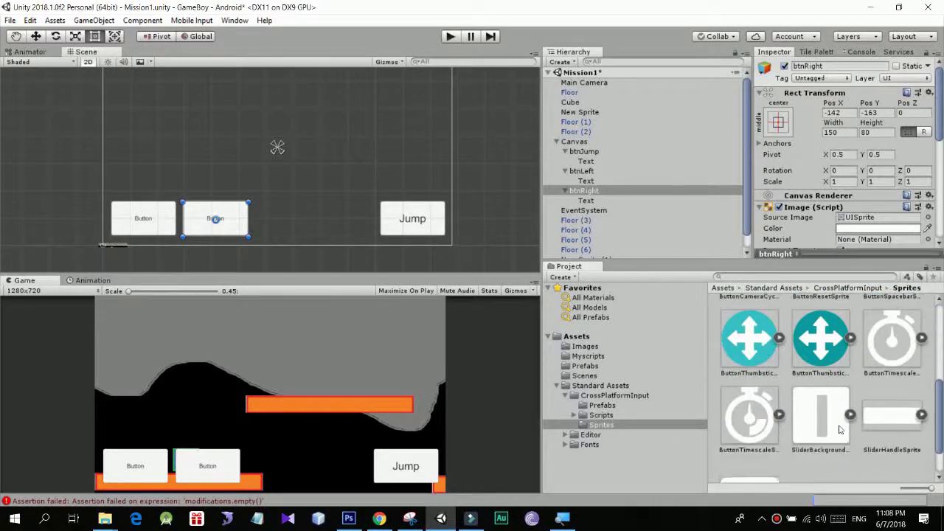
pyautogui.scroll(3, 839, 429)
pyautogui.scroll(2, 839, 429)
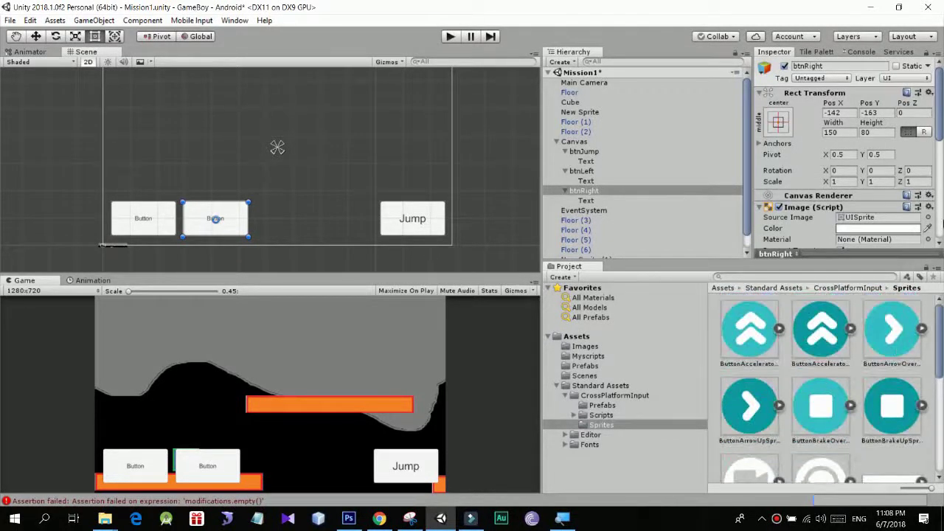
pyautogui.click(297, 219)
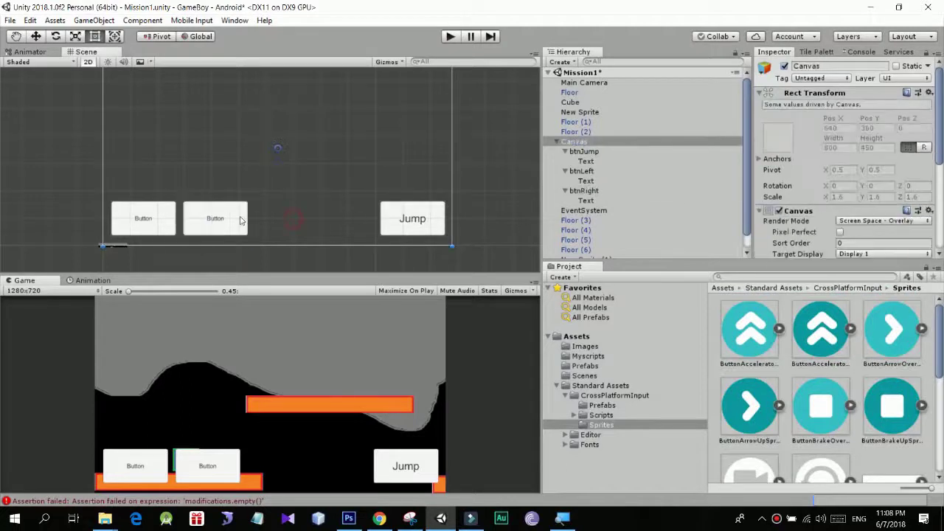
# Delete btnLeft's Text child, then bring up the sprite picker for its Source Image
pyautogui.click(170, 220)
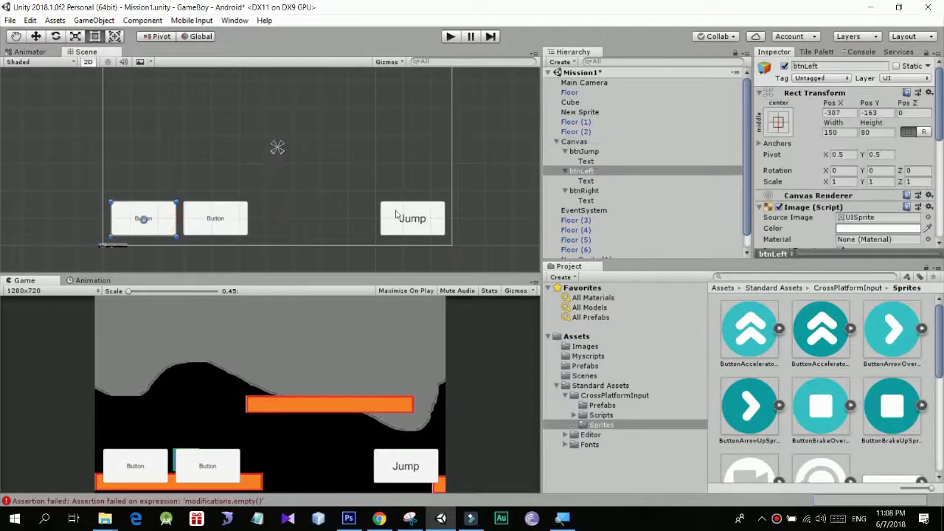
pyautogui.click(588, 181)
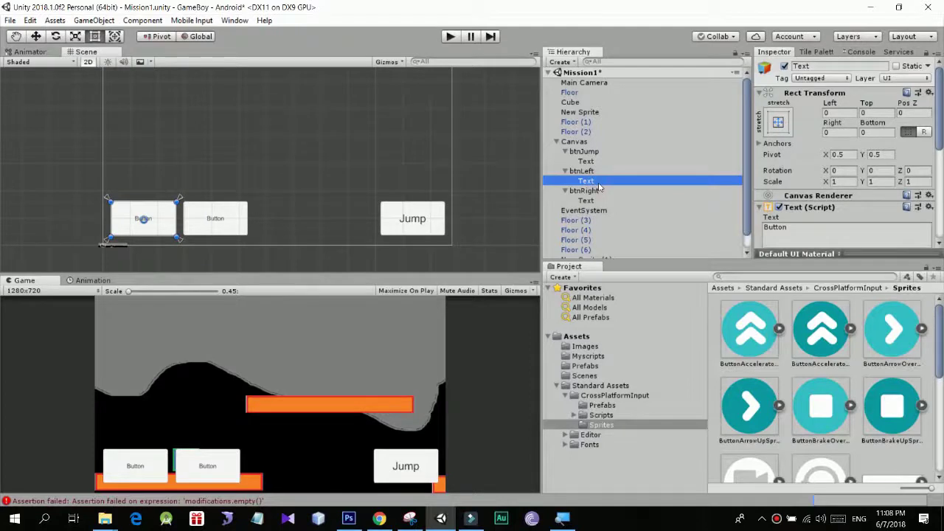
pyautogui.press('Delete')
pyautogui.click(592, 173)
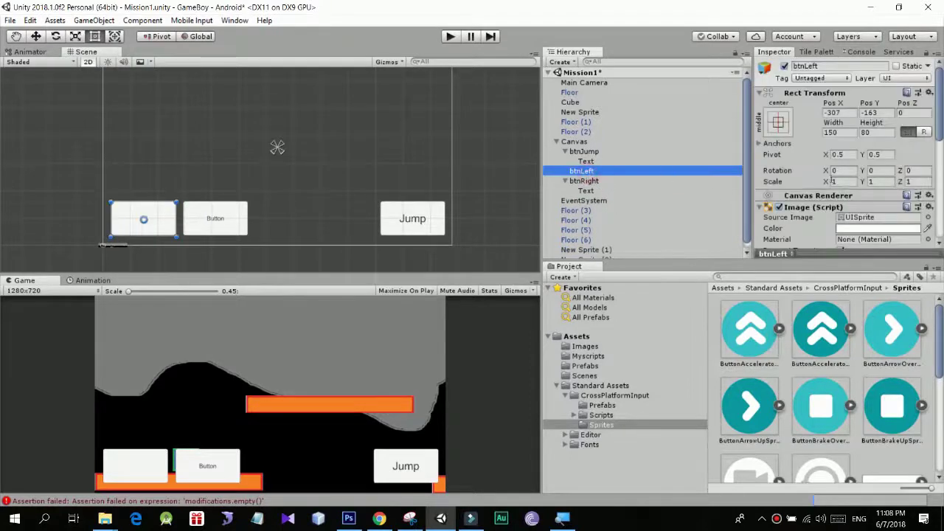
pyautogui.scroll(-5, 834, 180)
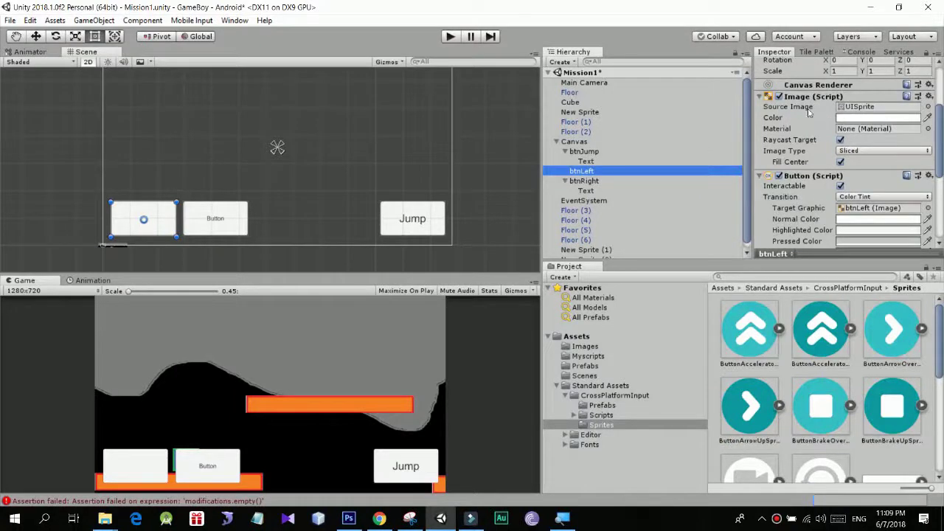
pyautogui.click(929, 107)
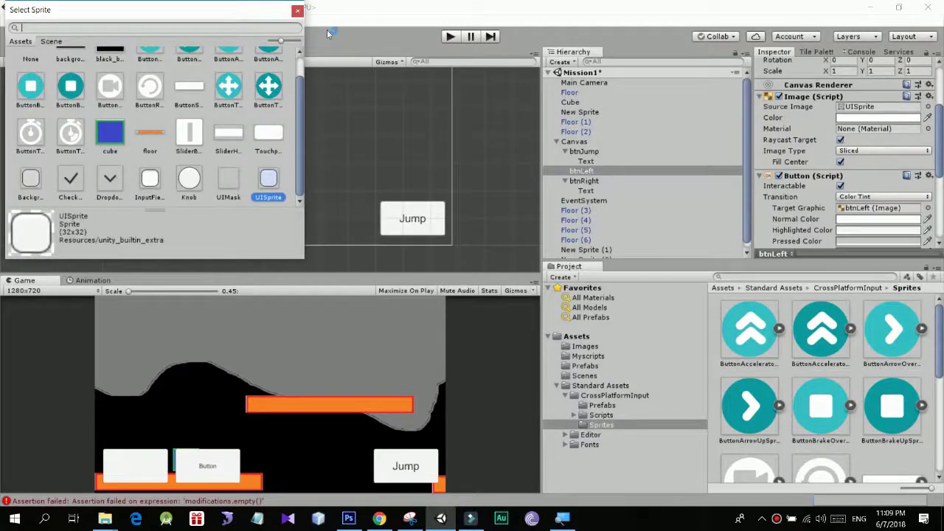
# Give btnLeft the ButtonBrakeOverSprite image, narrow it into a round button, then select btnRight's Text
pyautogui.click(299, 11)
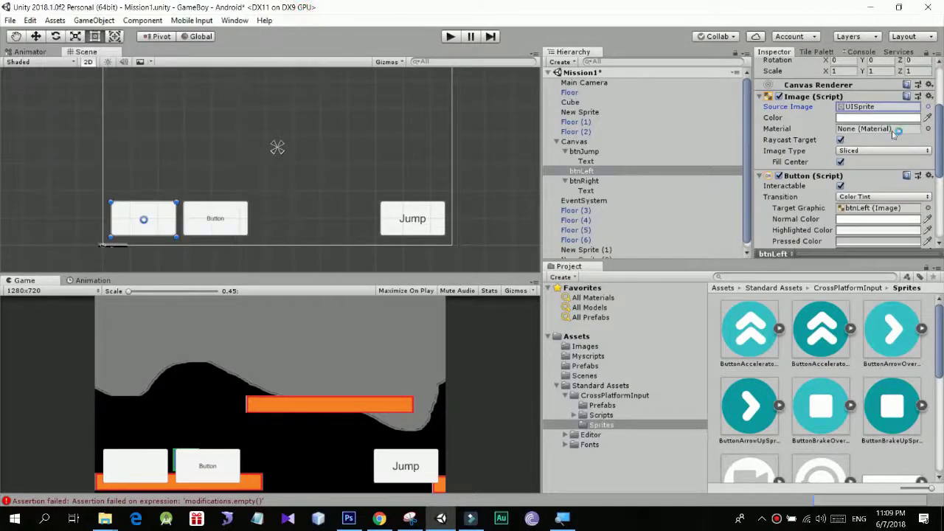
pyautogui.click(929, 107)
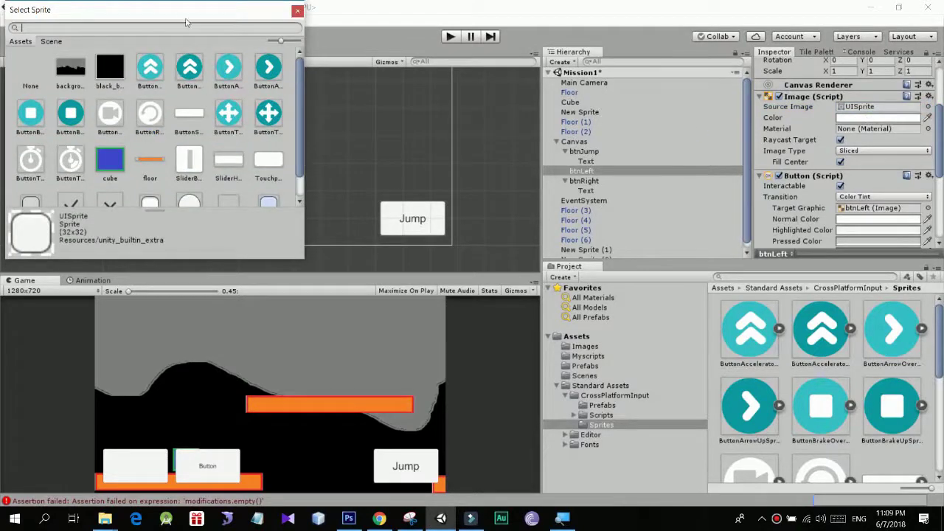
pyautogui.moveTo(187, 11); pyautogui.dragTo(416, 117)
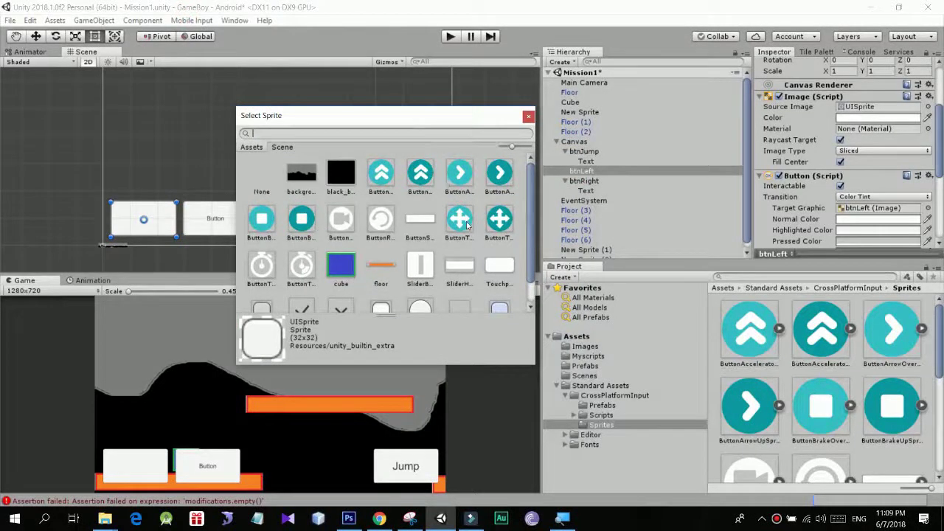
pyautogui.click(262, 219)
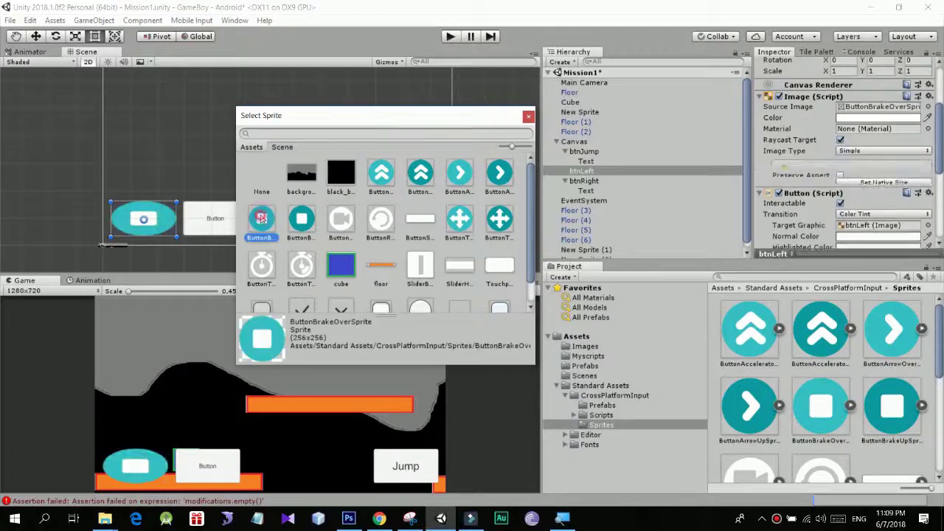
pyautogui.click(528, 118)
pyautogui.moveTo(175, 229); pyautogui.dragTo(148, 233)
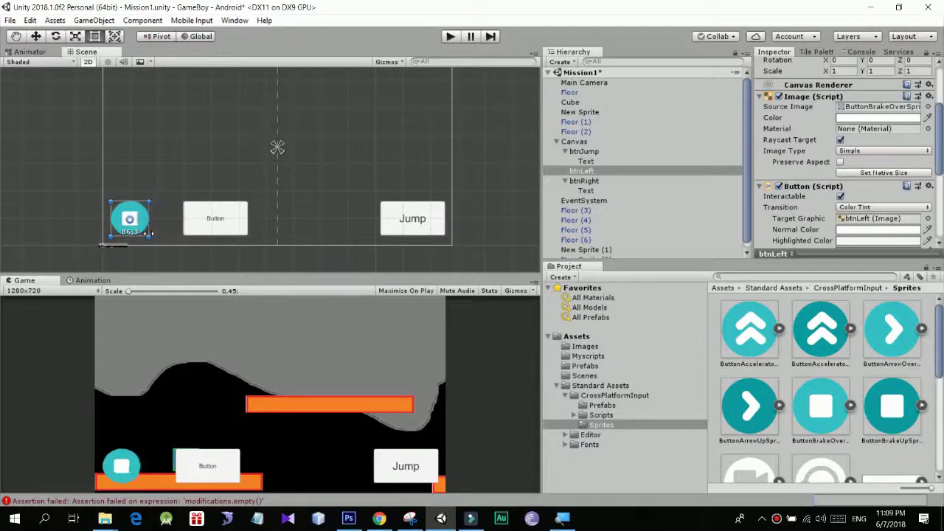
pyautogui.click(214, 220)
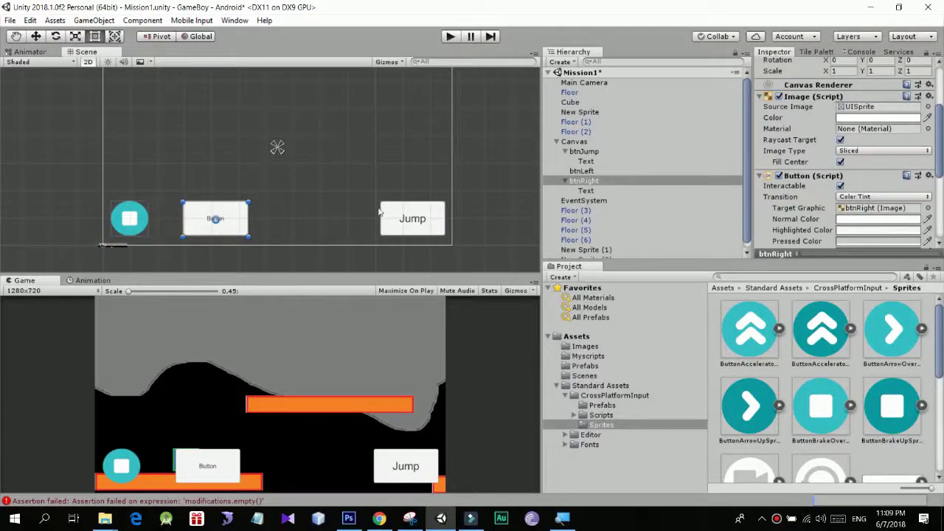
pyautogui.click(582, 191)
# Delete btnRight's Text label and give it the teal ButtonArrowOverSprite image
pyautogui.press('Delete')
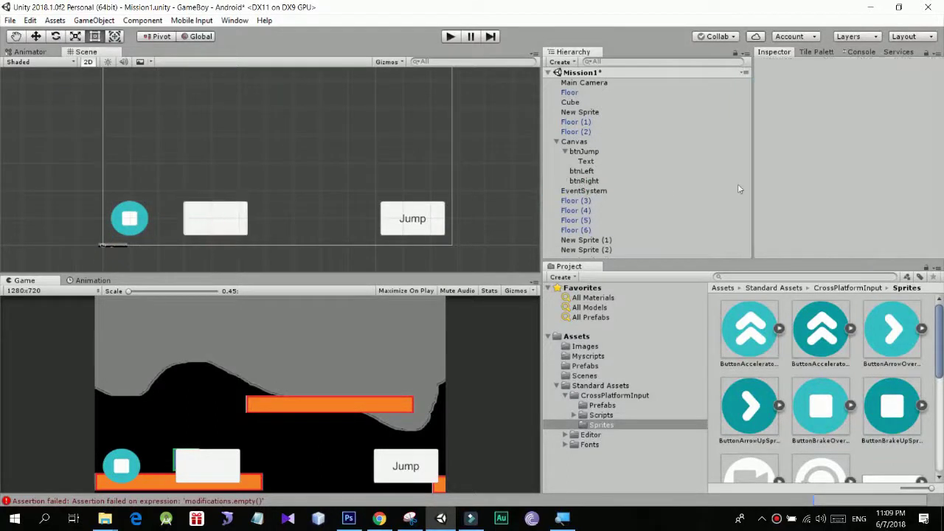
pyautogui.click(584, 181)
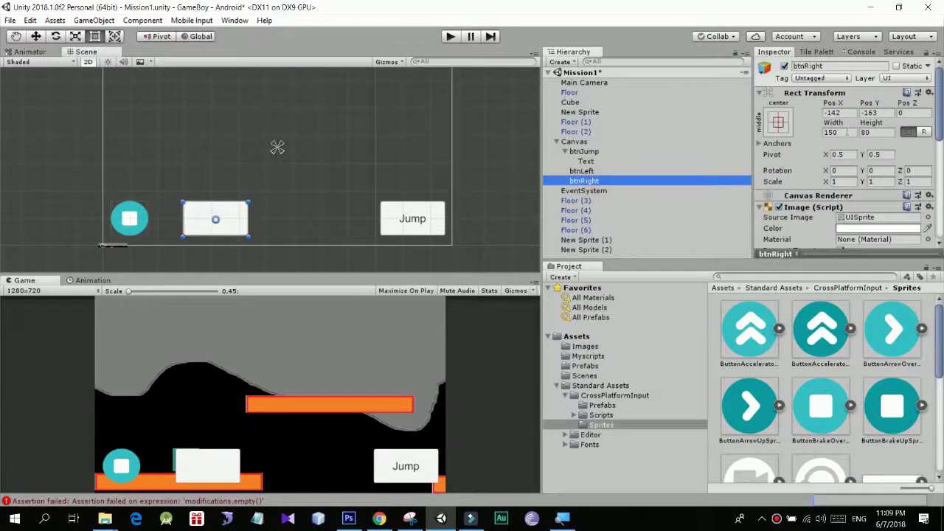
pyautogui.click(927, 218)
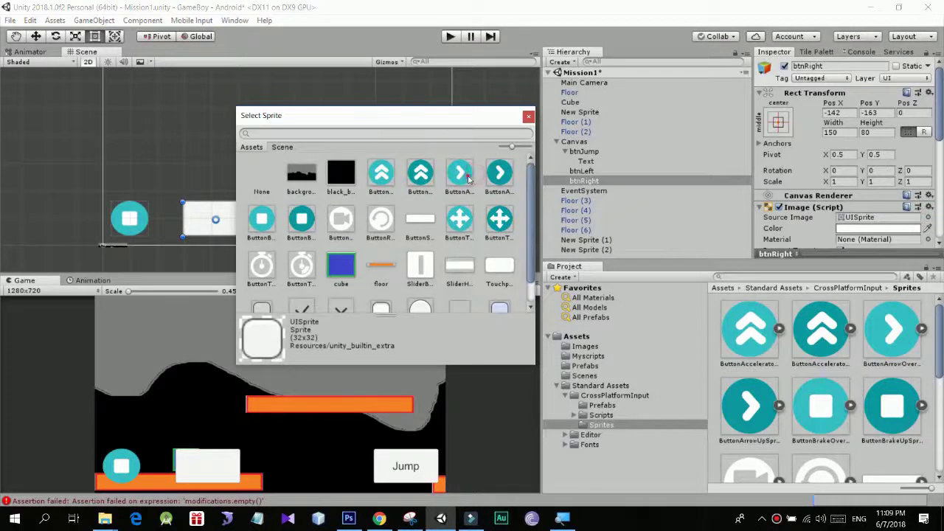
pyautogui.click(459, 173)
pyautogui.click(528, 117)
# Set btnRight's width to 80 and move it to Pos X -234 beside btnLeft
pyautogui.click(144, 228)
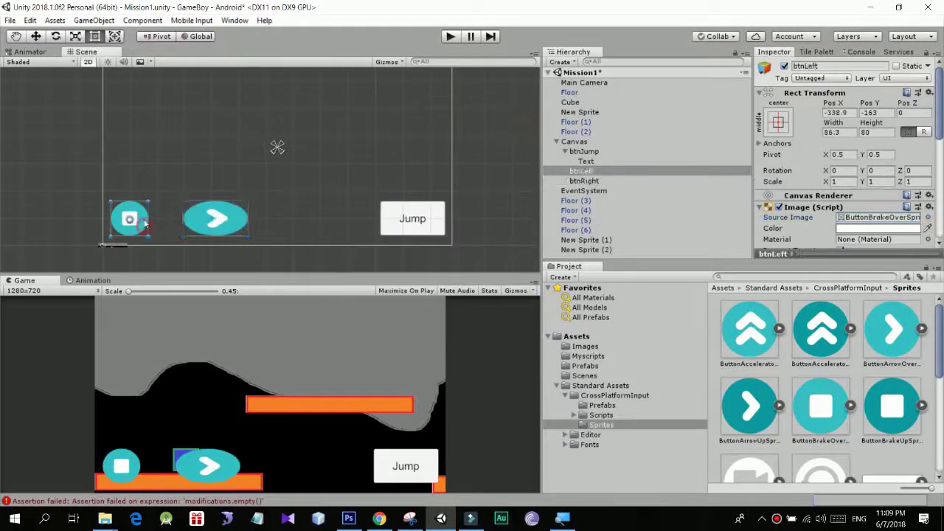
pyautogui.click(845, 132)
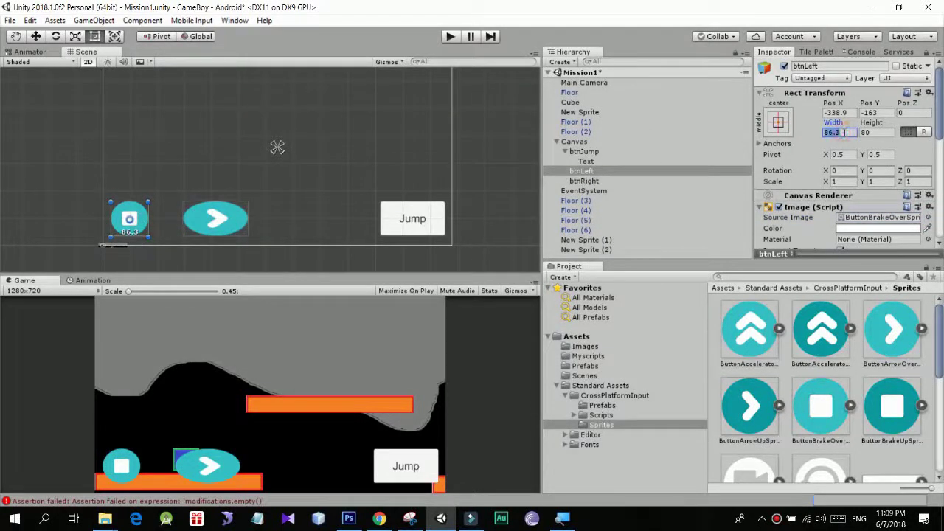
pyautogui.write('80')
pyautogui.click(215, 221)
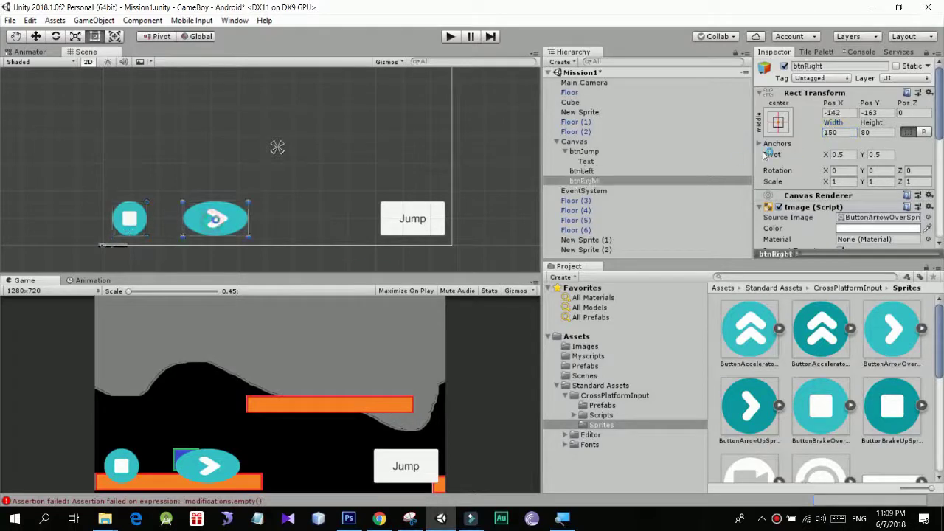
pyautogui.click(842, 133)
pyautogui.write('8')
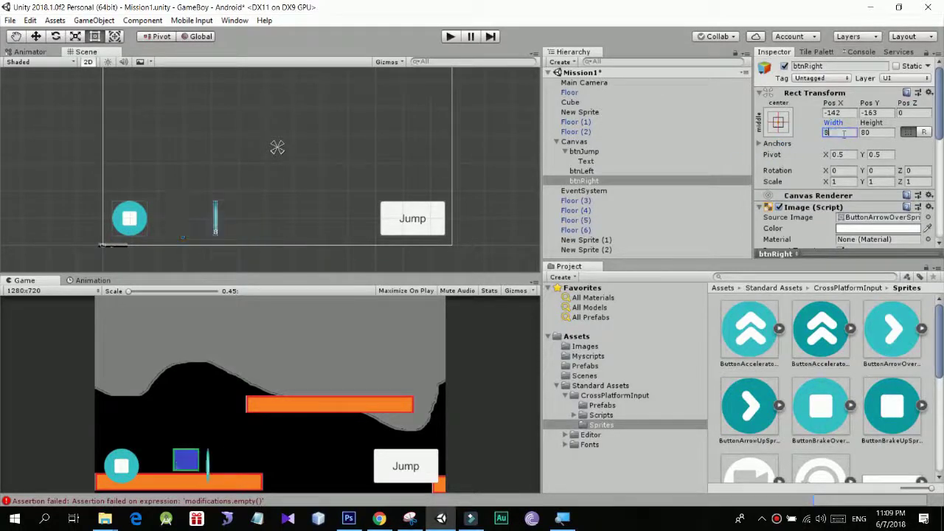
pyautogui.write('0')
pyautogui.click(276, 218)
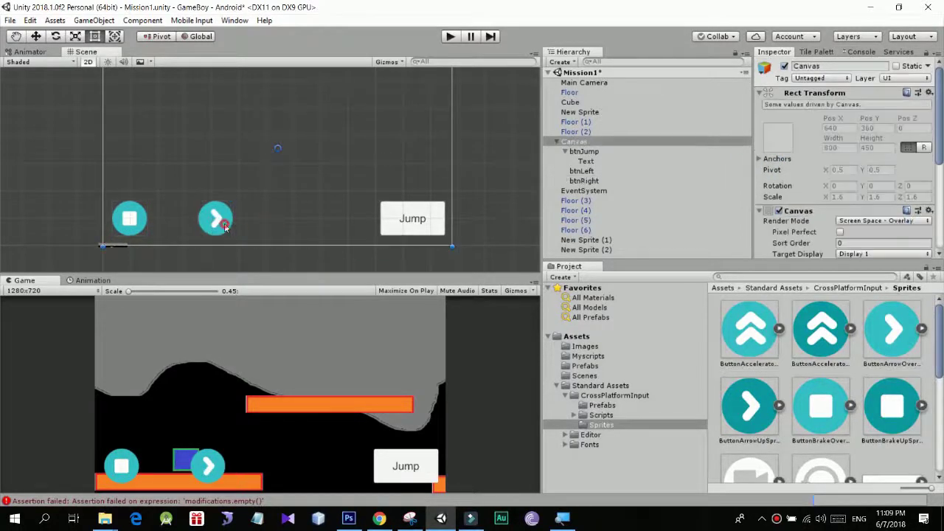
pyautogui.moveTo(225, 228); pyautogui.dragTo(184, 227)
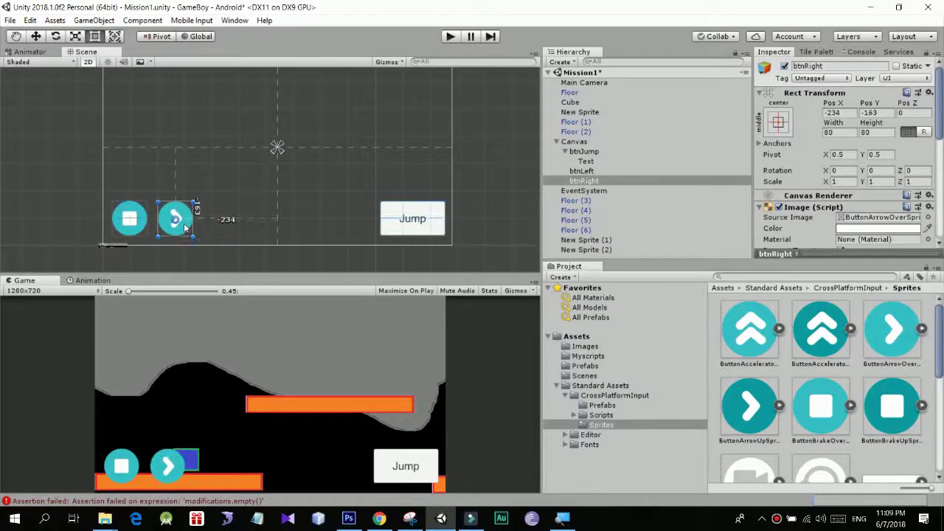
pyautogui.click(255, 205)
pyautogui.click(411, 229)
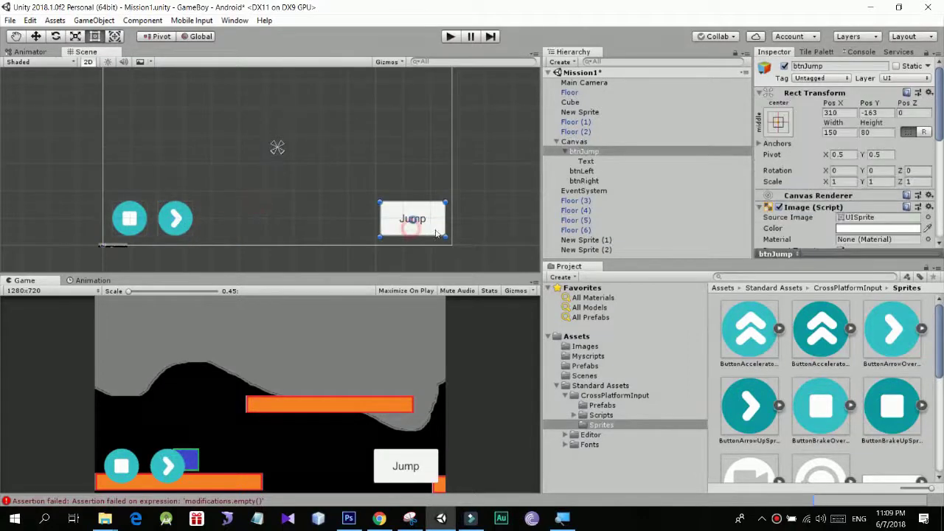
# Give btnJump the ButtonAcceleratorOverSprite, narrow its width, and delete its Jump text label
pyautogui.click(928, 218)
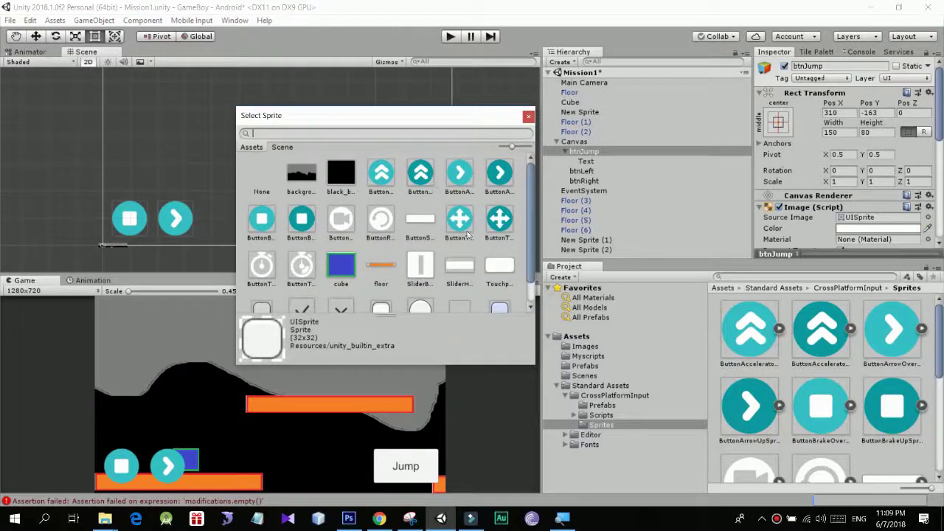
pyautogui.click(392, 179)
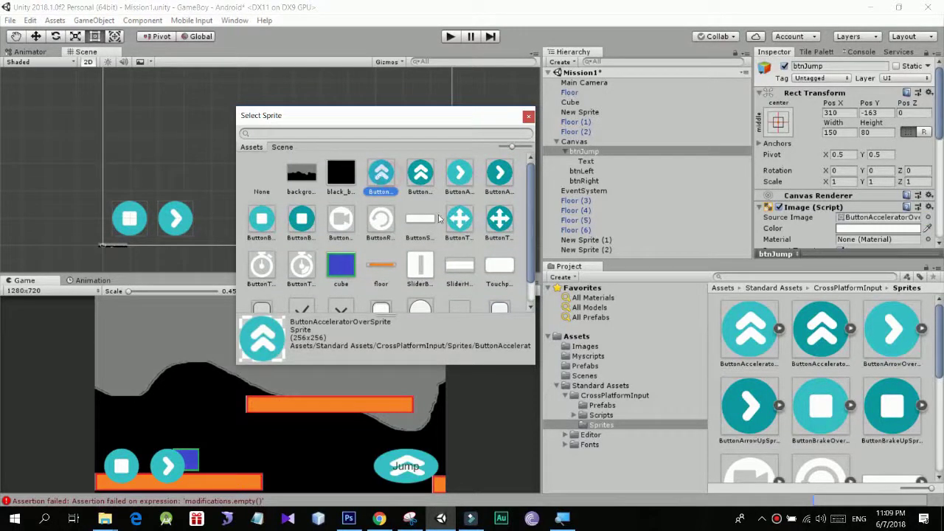
pyautogui.click(529, 118)
pyautogui.click(848, 112)
pyautogui.click(841, 132)
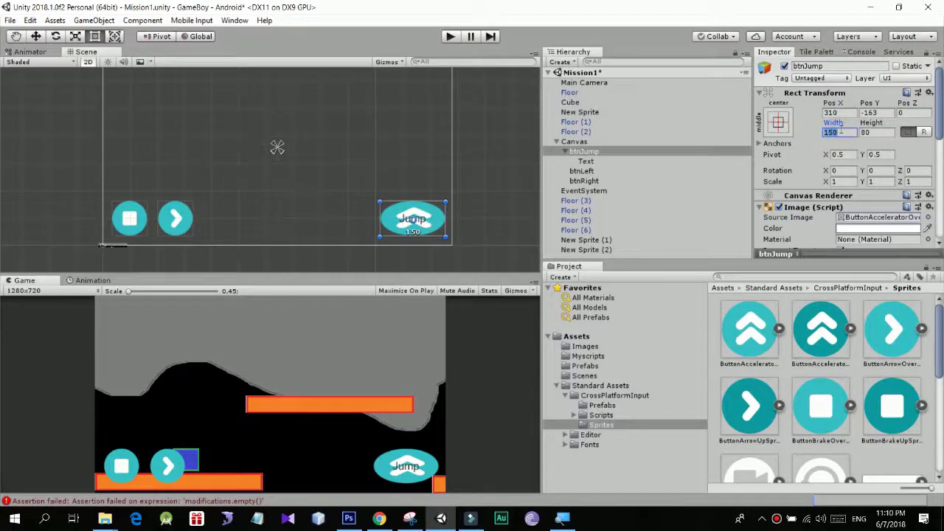
pyautogui.write('80')
pyautogui.click(587, 162)
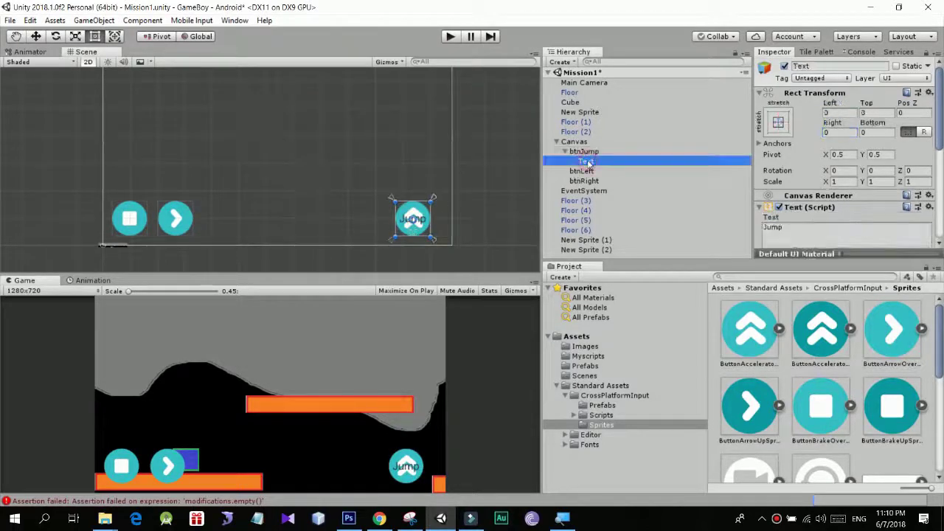
pyautogui.press('Delete')
pyautogui.click(277, 168)
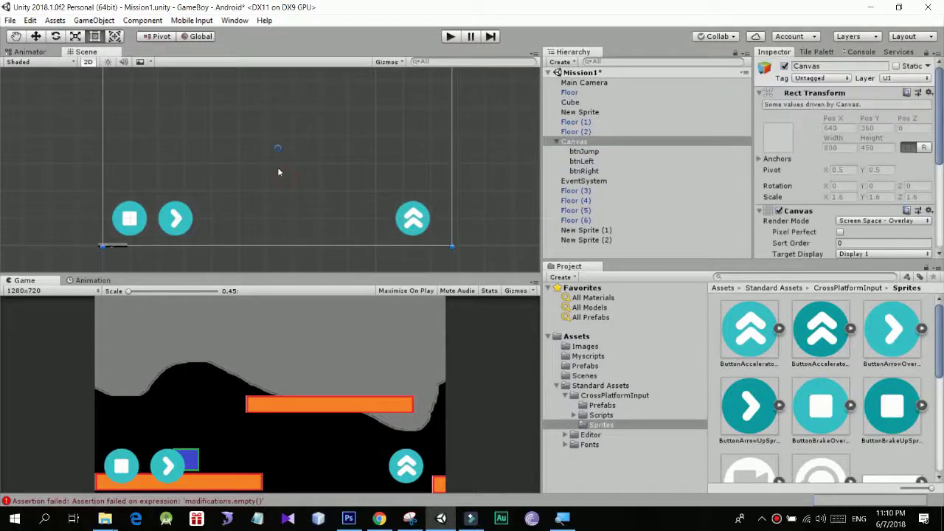
pyautogui.scroll(-1, 277, 167)
pyautogui.moveTo(277, 167); pyautogui.dragTo(323, 185, button='middle')
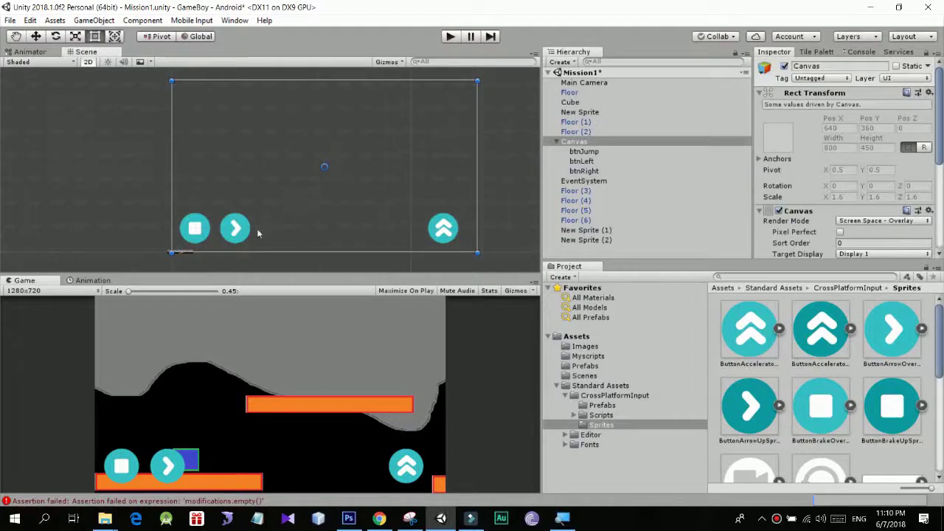
pyautogui.click(452, 36)
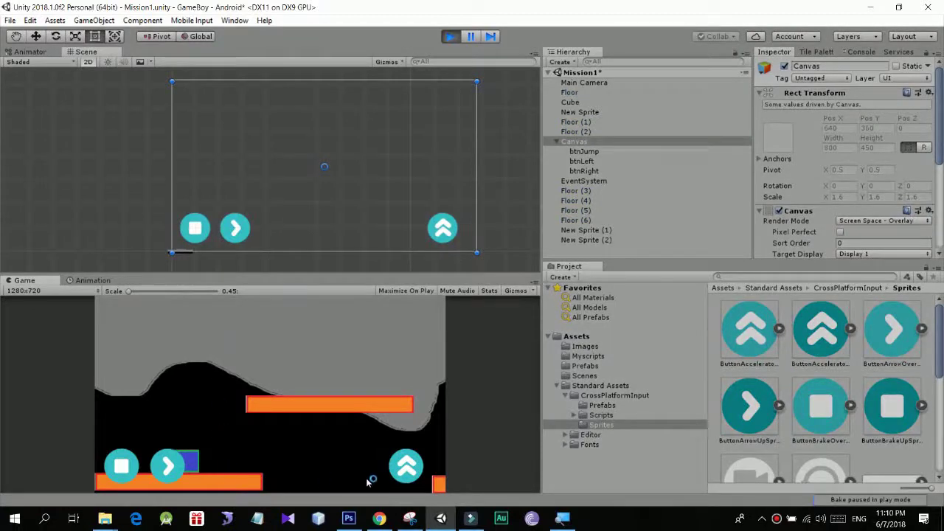
pyautogui.click(406, 476)
pyautogui.click(407, 476)
pyautogui.click(407, 476)
pyautogui.click(171, 472)
pyautogui.click(121, 465)
pyautogui.click(168, 465)
pyautogui.click(121, 465)
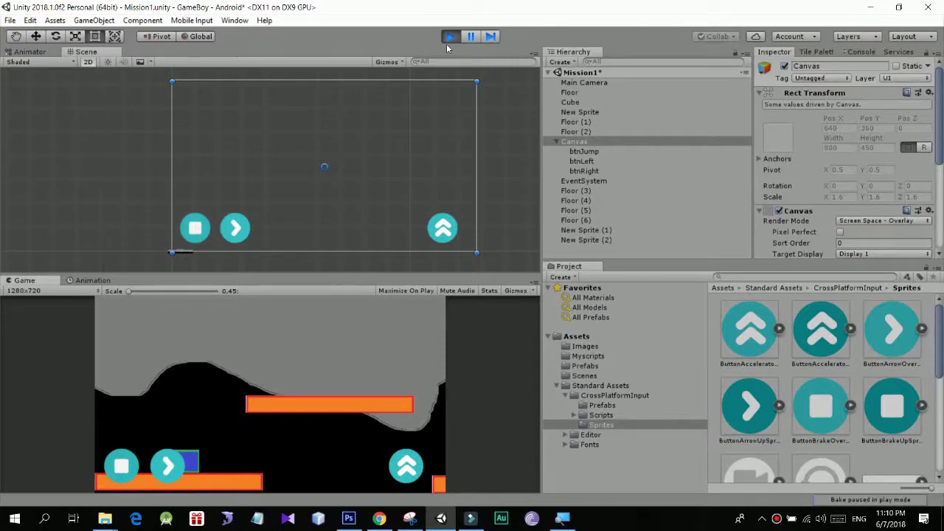
pyautogui.click(448, 40)
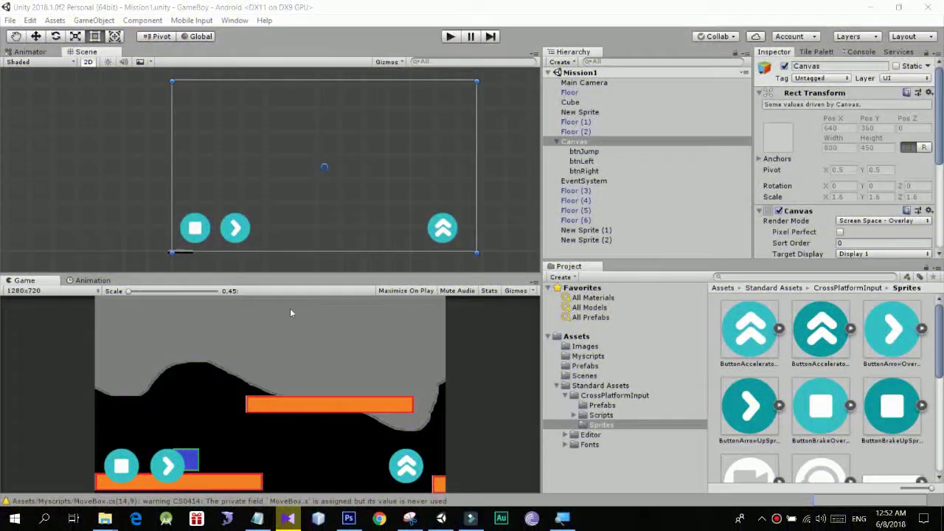
# Select btnLeft, btnRight and btnJump in turn to inspect their settings
pyautogui.click(235, 230)
pyautogui.click(186, 236)
pyautogui.click(209, 233)
pyautogui.click(236, 228)
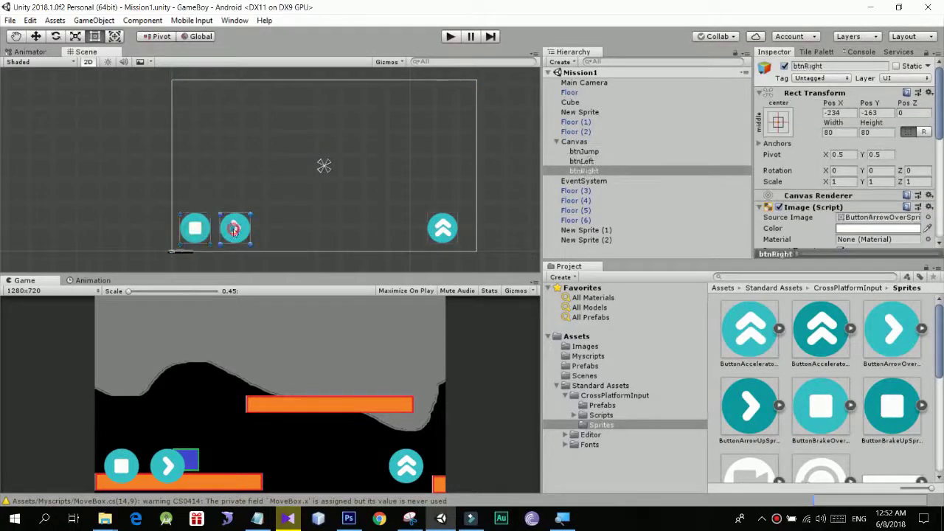
pyautogui.click(444, 231)
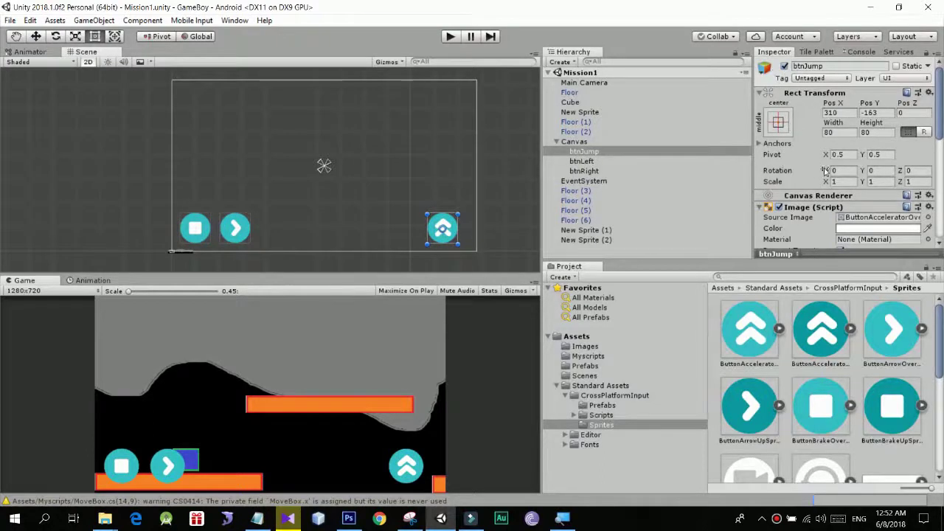
# Open the CubeActions script from the Myscripts folder in Visual Studio
pyautogui.scroll(-2, 826, 177)
pyautogui.scroll(-3, 828, 178)
pyautogui.scroll(-2, 829, 178)
pyautogui.scroll(-2, 829, 178)
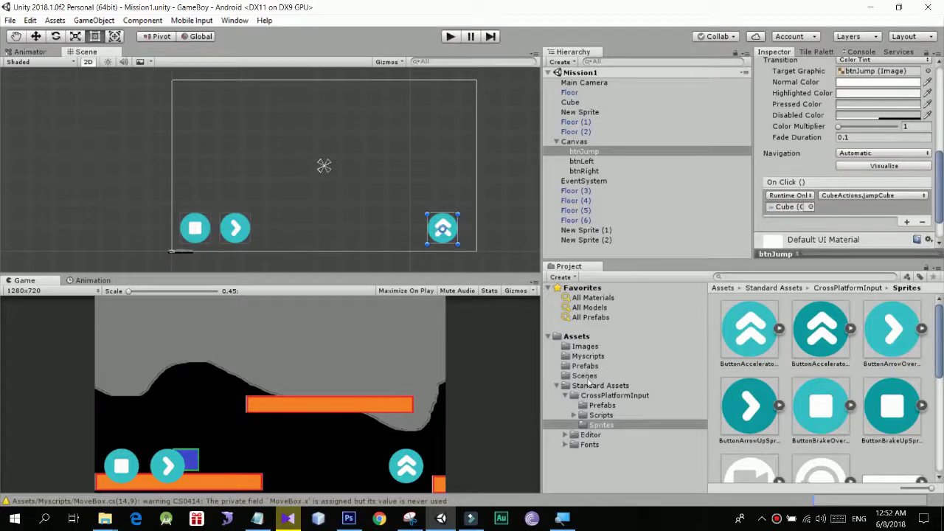
pyautogui.click(588, 356)
pyautogui.doubleClick(817, 334)
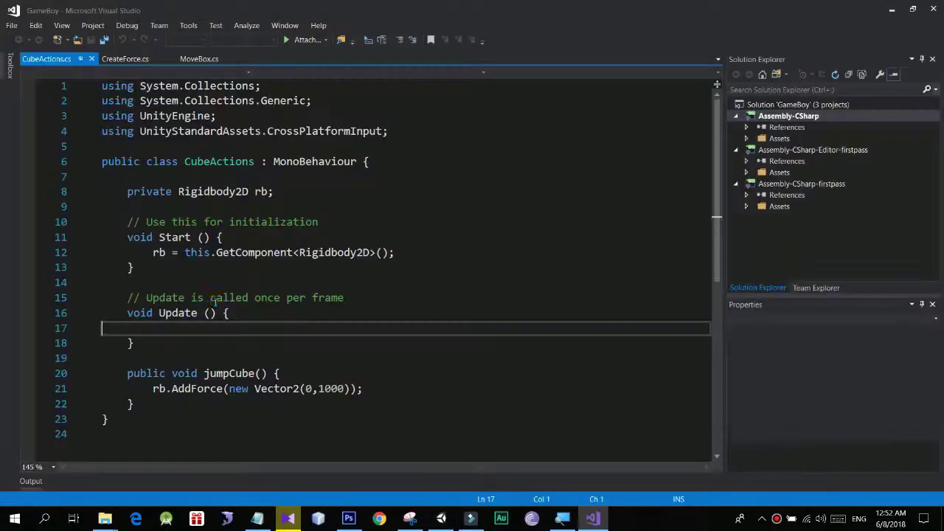
# Look over CubeActions' Start, Update and jumpCube methods without editing, then minimize Visual Studio
pyautogui.click(102, 101)
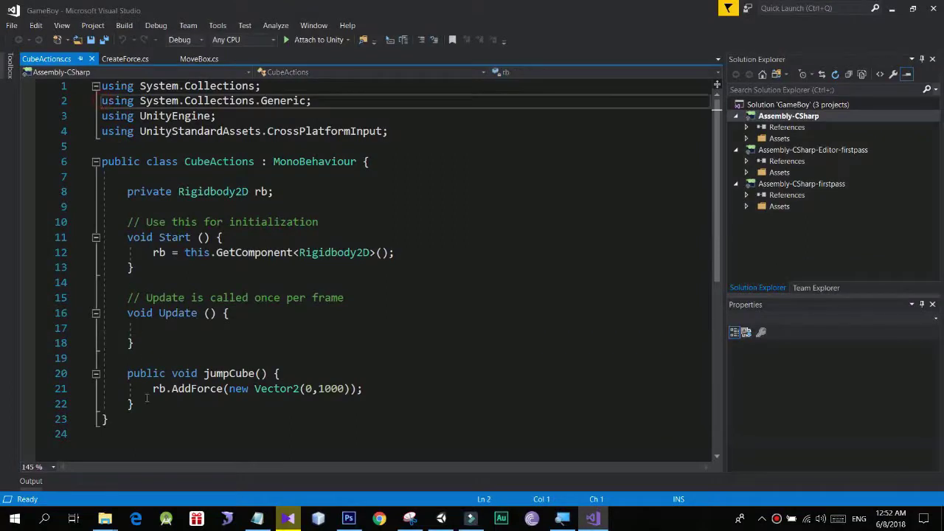
pyautogui.moveTo(135, 403); pyautogui.dragTo(125, 193)
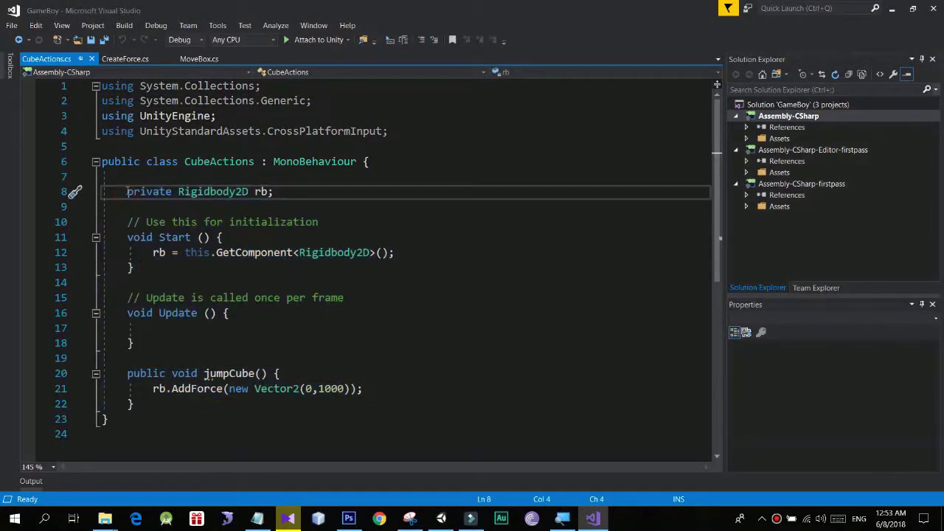
pyautogui.moveTo(124, 193); pyautogui.dragTo(162, 405)
pyautogui.click(162, 405)
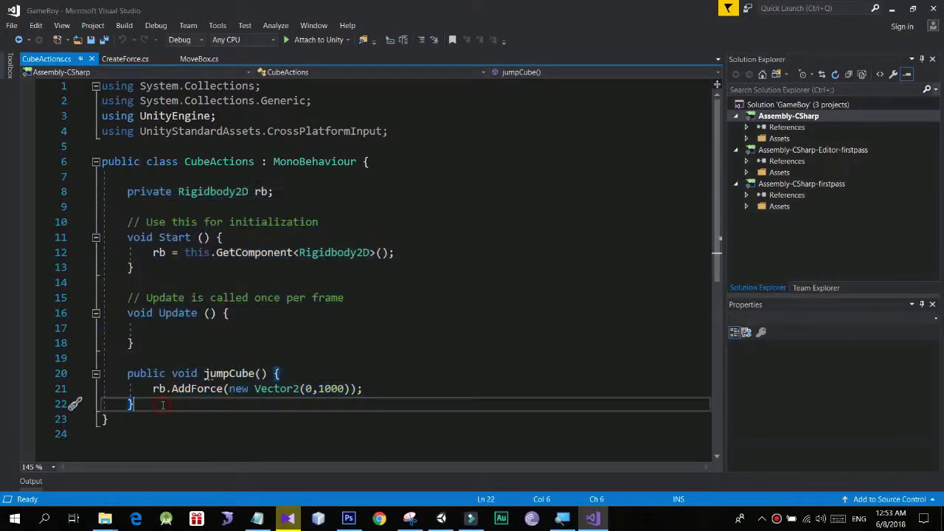
pyautogui.scroll(-1, 210, 349)
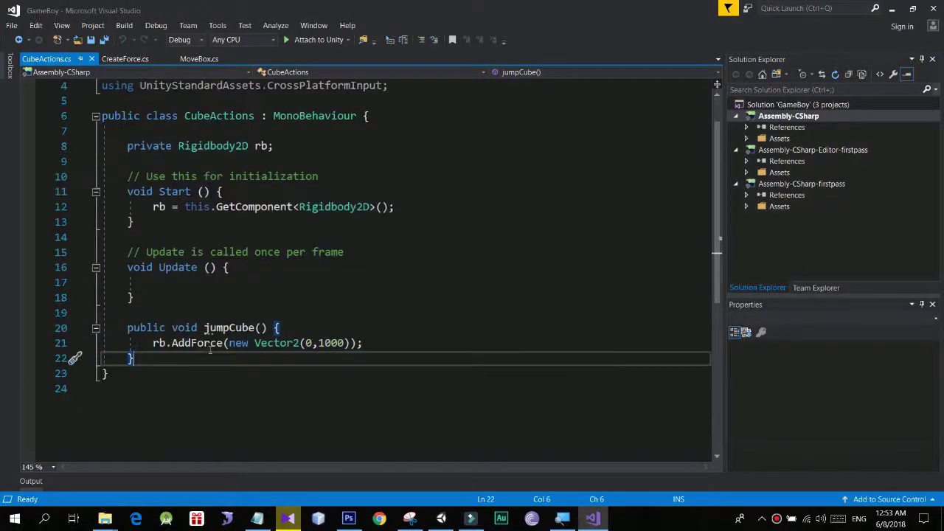
pyautogui.click(183, 284)
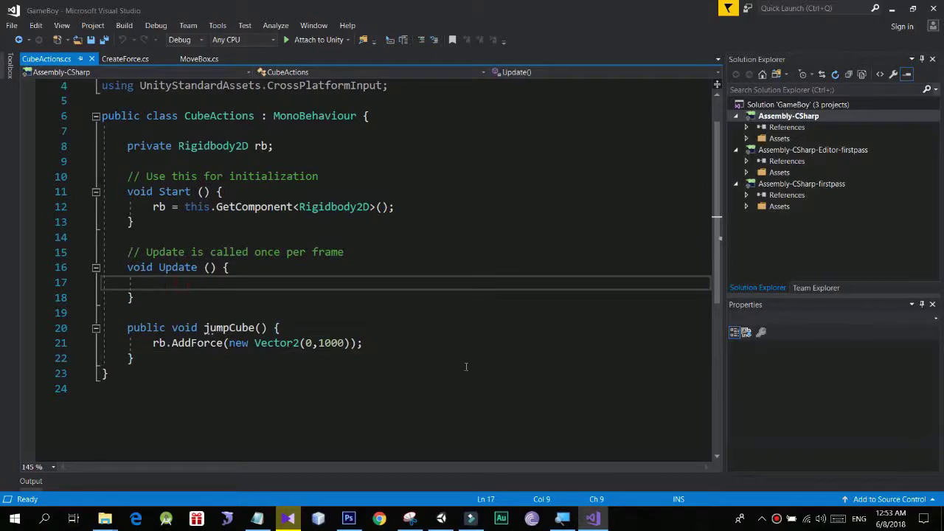
pyautogui.click(592, 519)
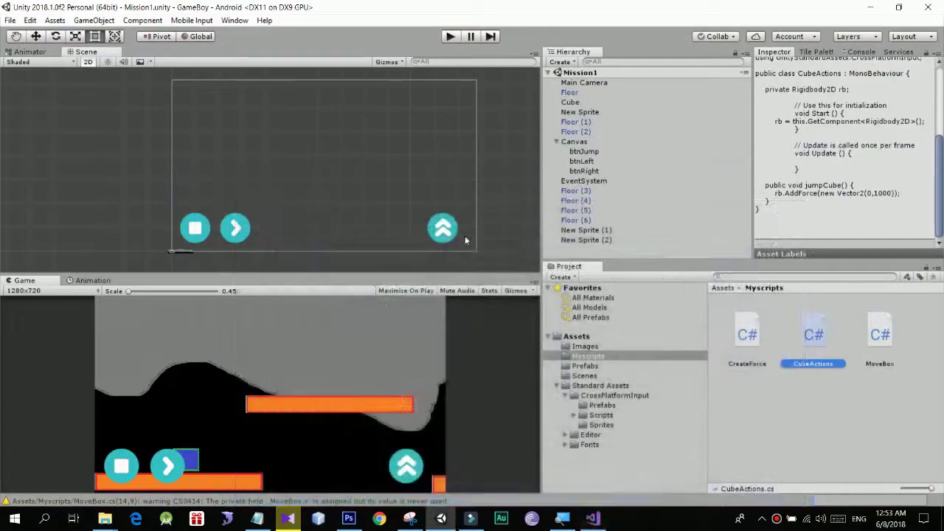
# Select btnJump and glance at the jumpCube method in Visual Studio before returning to Unity
pyautogui.click(587, 152)
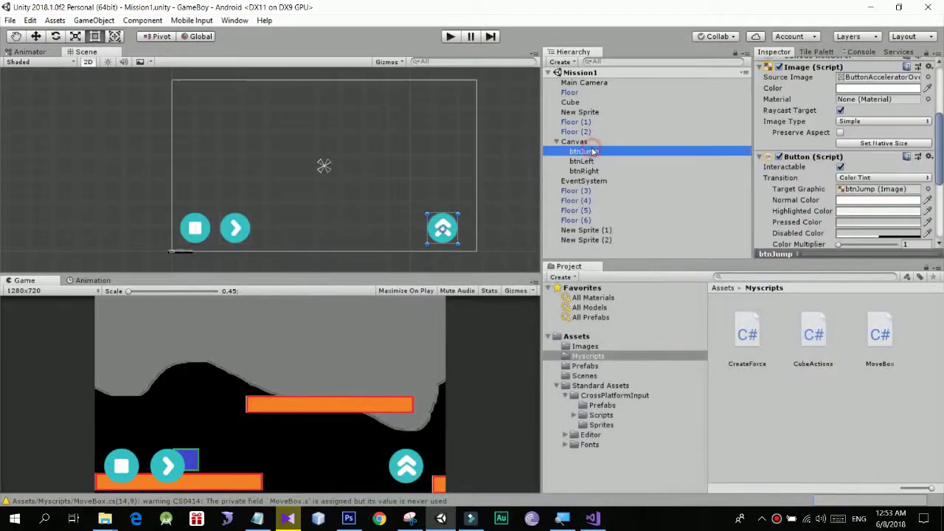
pyautogui.scroll(-3, 860, 187)
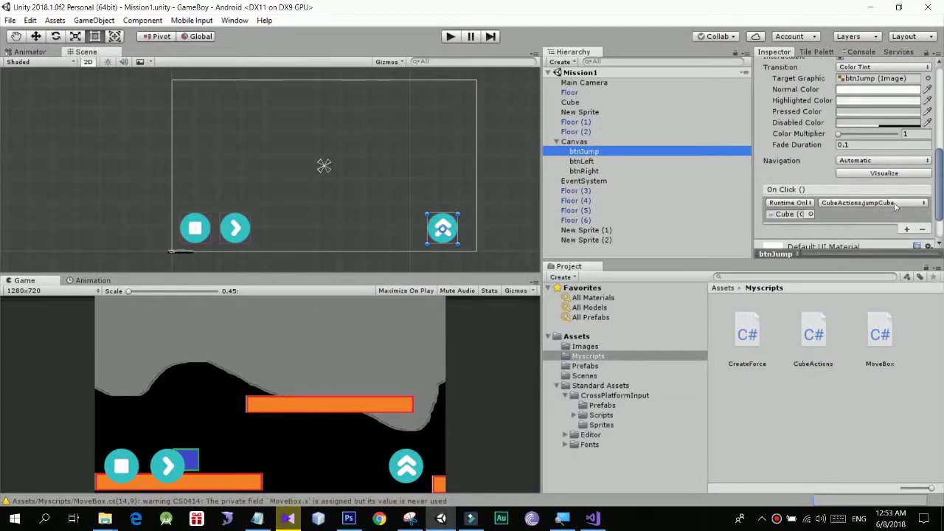
pyautogui.click(600, 522)
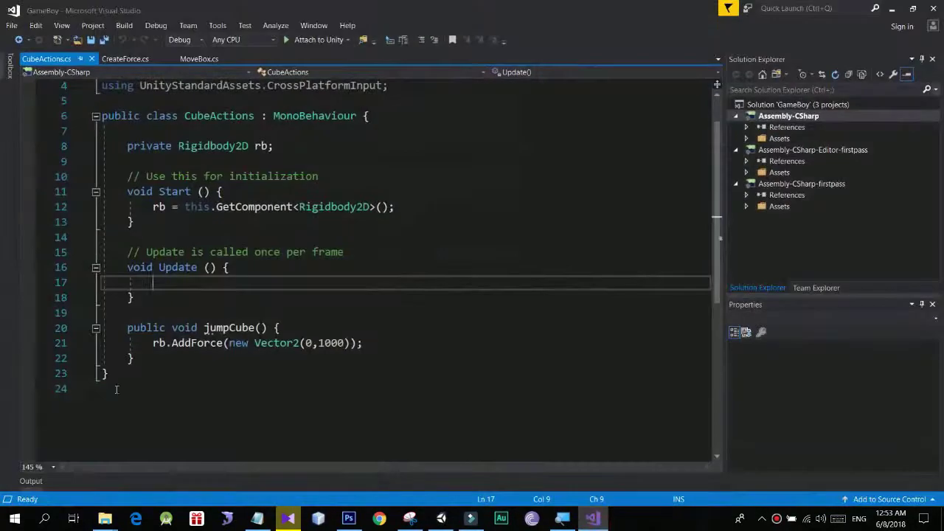
pyautogui.moveTo(146, 359); pyautogui.dragTo(124, 340)
pyautogui.press('Escape')
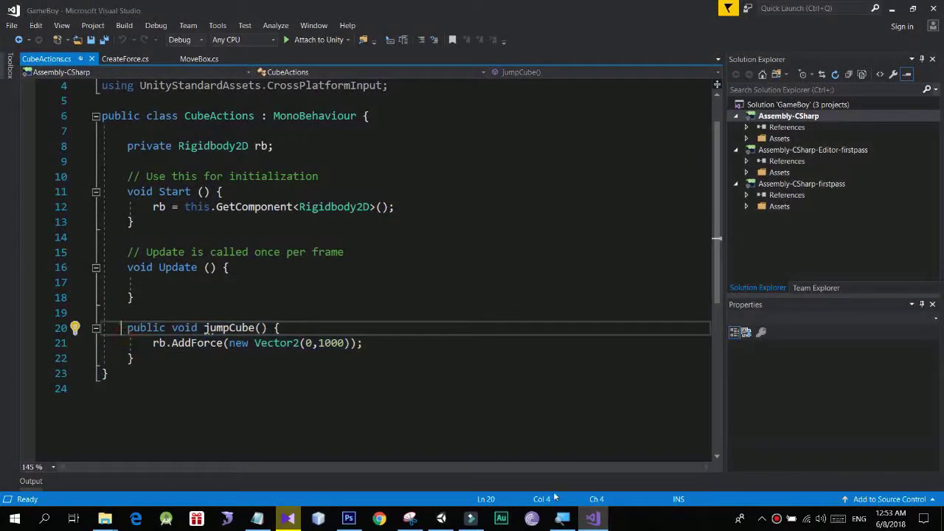
pyautogui.hotkey('alt', 'Tab')
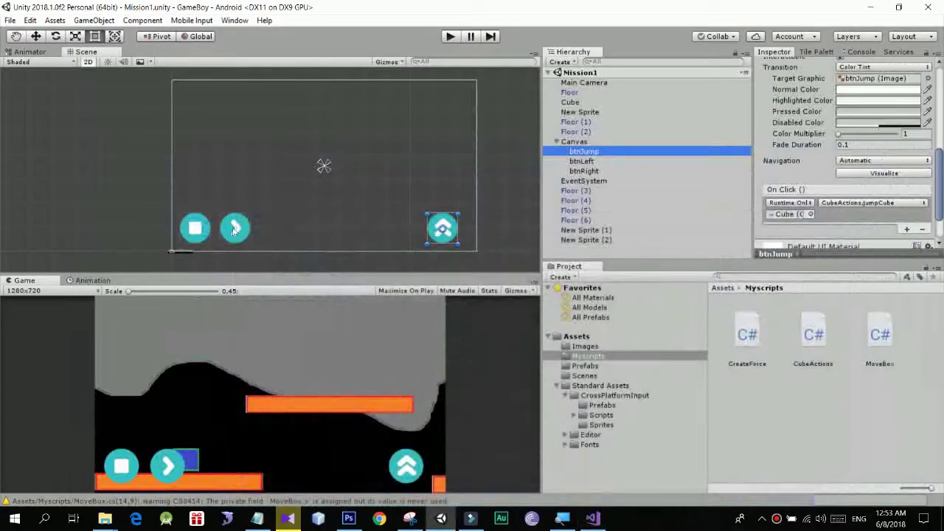
# Compare On Click lists: btnJump calls CubeActions.jumpCube, btnLeft and btnRight are empty
pyautogui.click(235, 228)
pyautogui.click(197, 236)
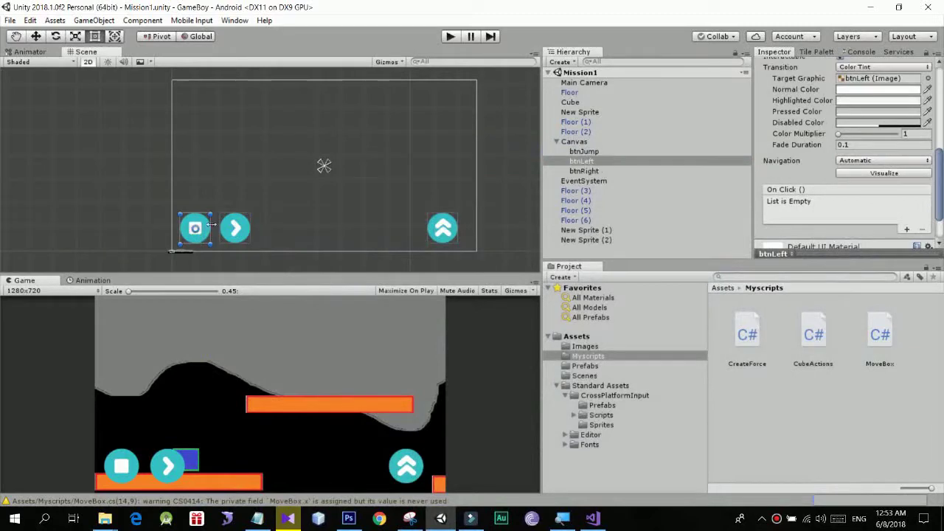
pyautogui.click(442, 226)
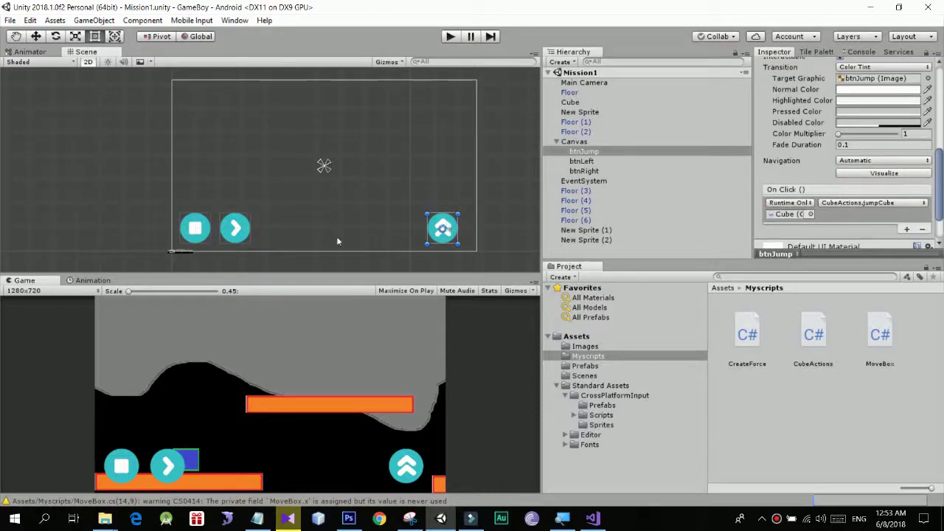
pyautogui.click(233, 232)
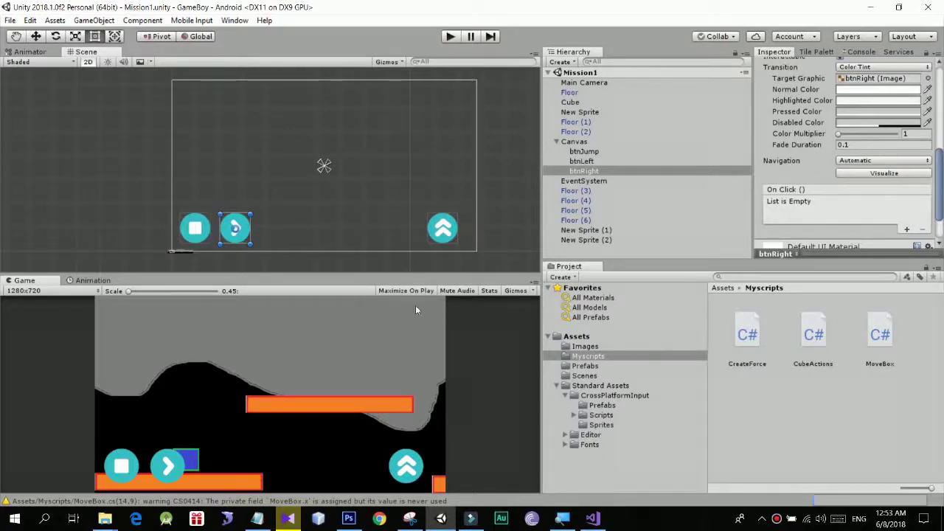
# Open the CrossPlatformInput Scripts folder and preview AxisTouchButton, ButtonHandler and Joystick code
pyautogui.click(601, 416)
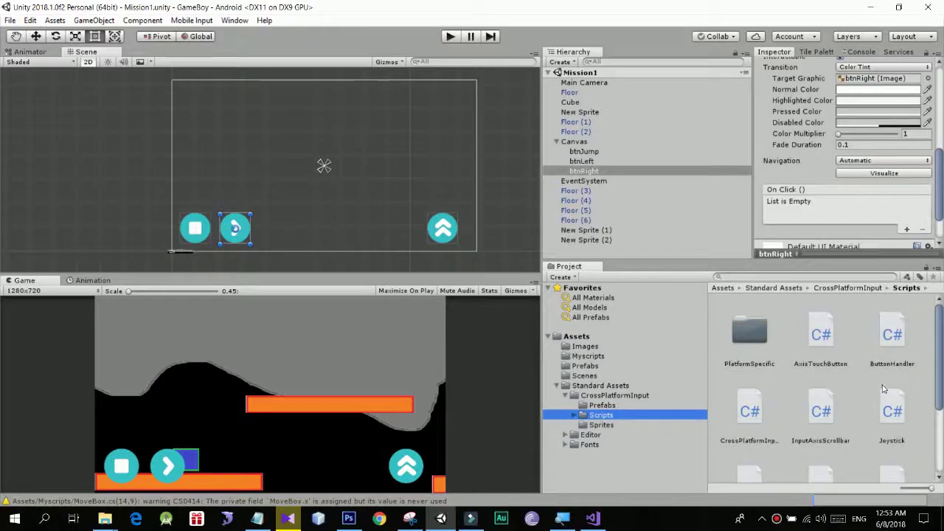
pyautogui.scroll(-2, 824, 357)
pyautogui.scroll(2, 823, 357)
pyautogui.click(824, 357)
pyautogui.click(906, 347)
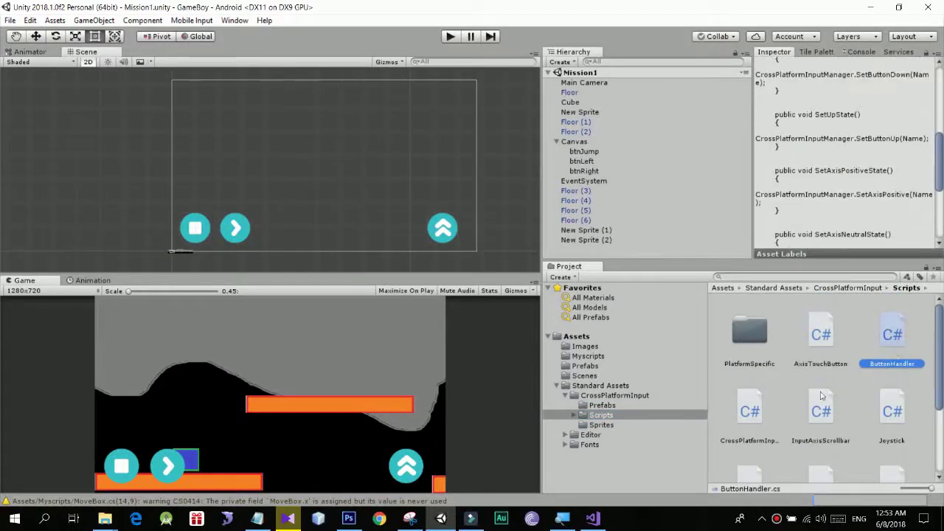
pyautogui.click(890, 418)
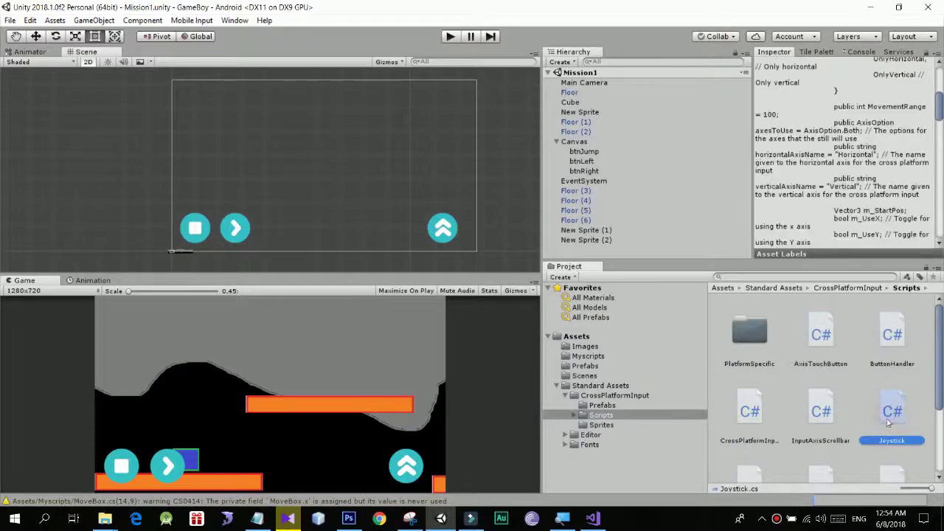
pyautogui.scroll(-1, 868, 441)
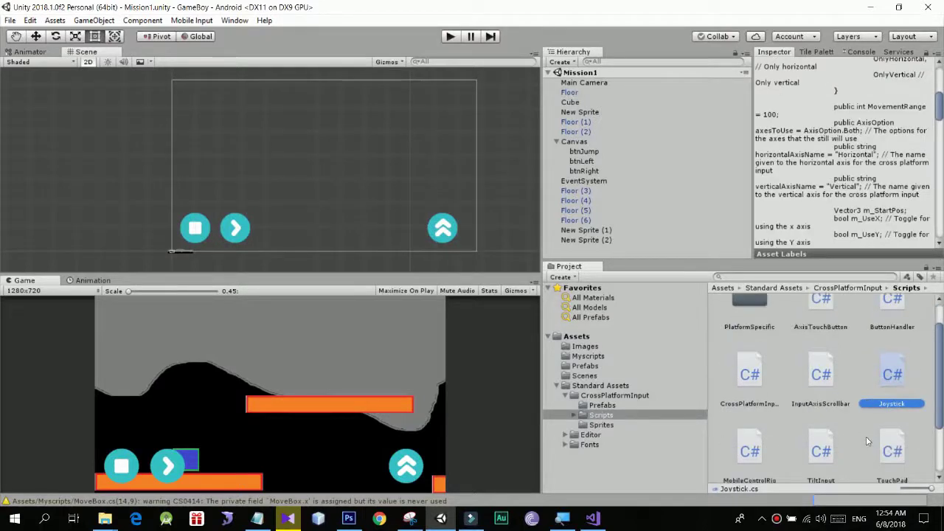
pyautogui.scroll(-1, 922, 439)
# Preview TouchPad and AxisTouchButton code, then drag AxisTouchButton onto btnLeft
pyautogui.click(885, 418)
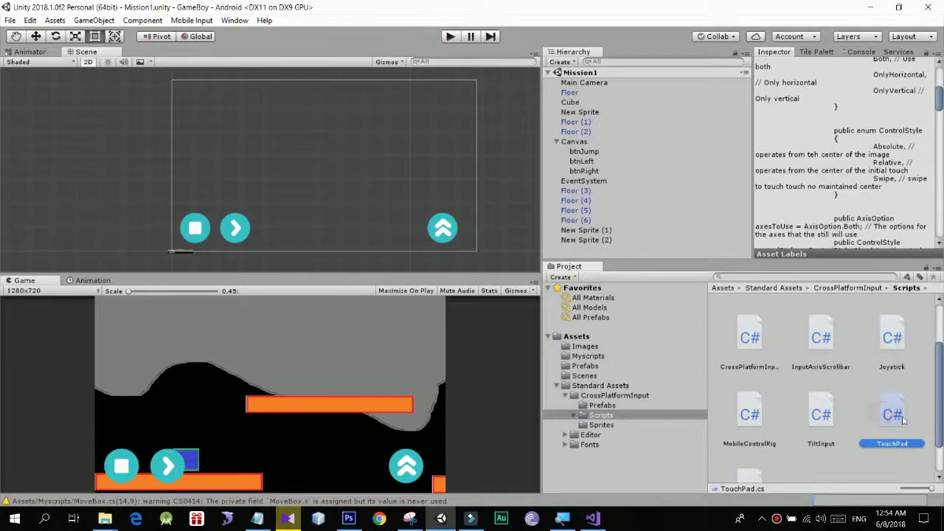
pyautogui.scroll(1, 884, 414)
pyautogui.scroll(1, 885, 414)
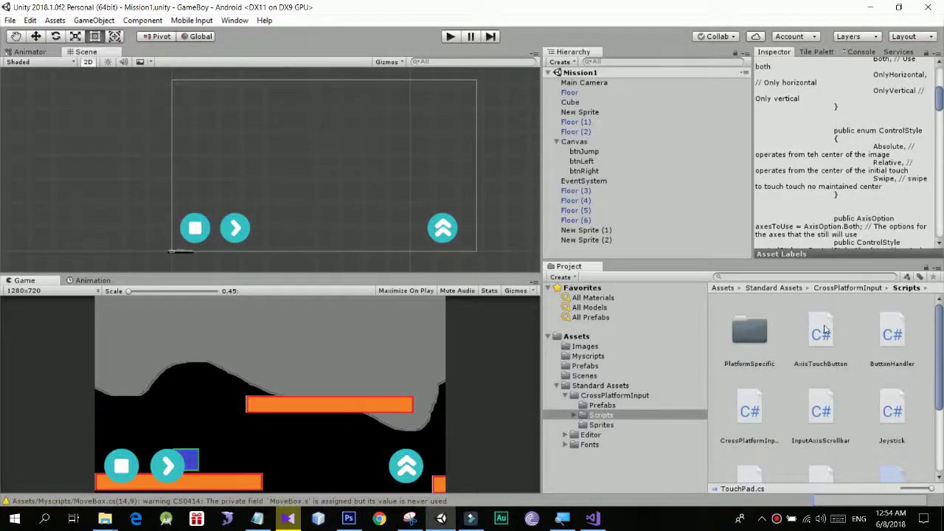
pyautogui.click(824, 330)
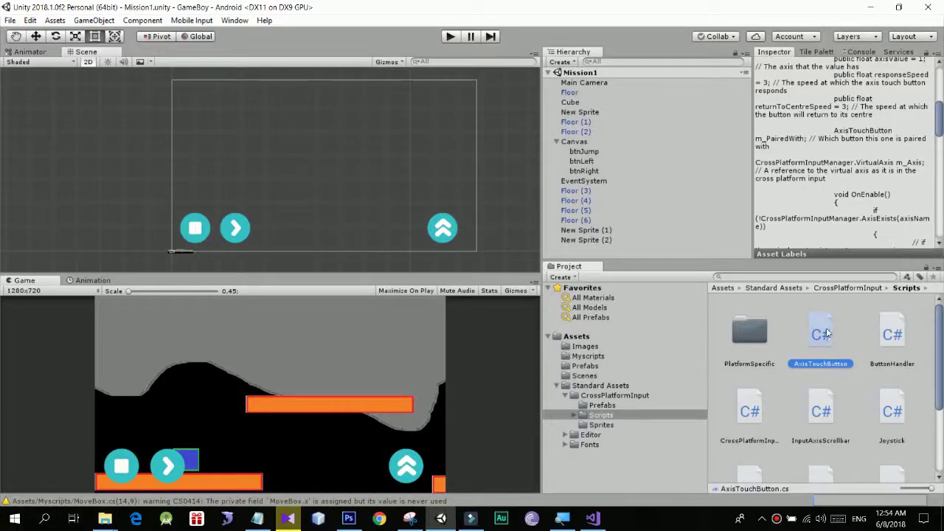
pyautogui.moveTo(826, 336); pyautogui.dragTo(592, 168)
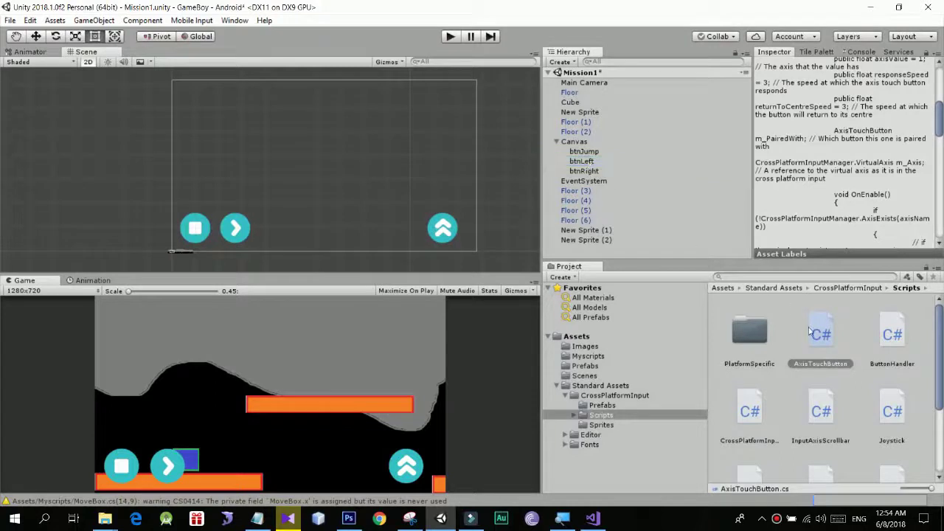
# Attach AxisTouchButton to btnRight and check btnLeft's new component settings
pyautogui.moveTo(822, 341); pyautogui.dragTo(594, 172)
pyautogui.click(583, 162)
pyautogui.scroll(-5, 810, 183)
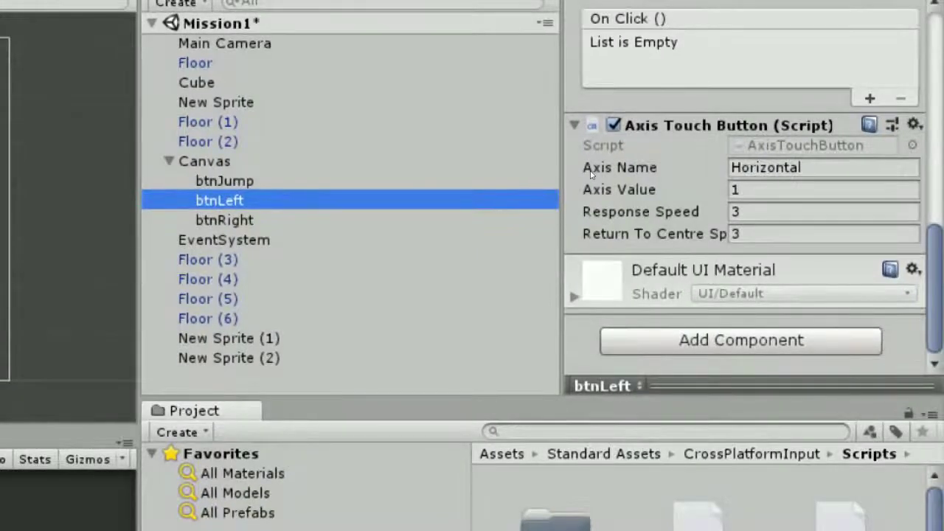
pyautogui.press('Down')
pyautogui.press('Up')
# Set btnLeft's AxisTouchButton Axis Value to -1
pyautogui.click(858, 145)
pyautogui.press('Tab')
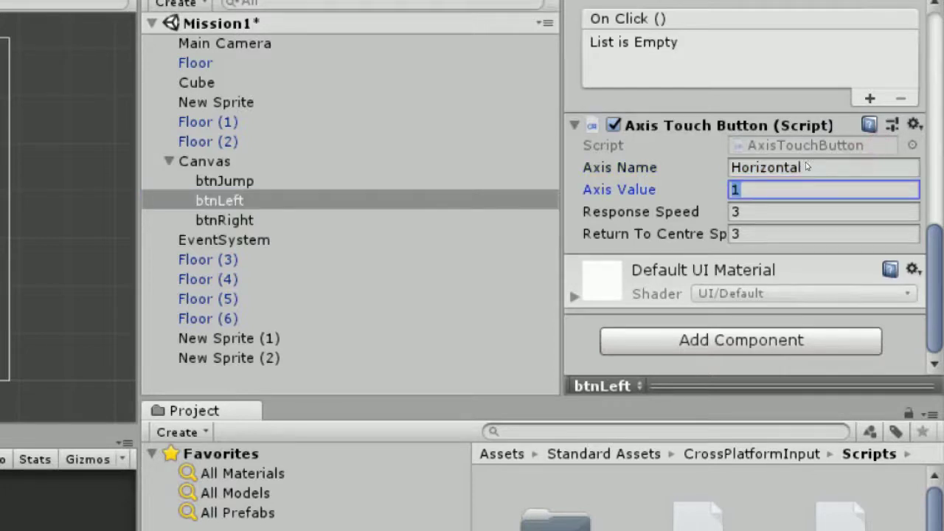
pyautogui.press('Tab')
pyautogui.press('Tab')
pyautogui.hotkey('shift', 'Tab')
pyautogui.press('Escape')
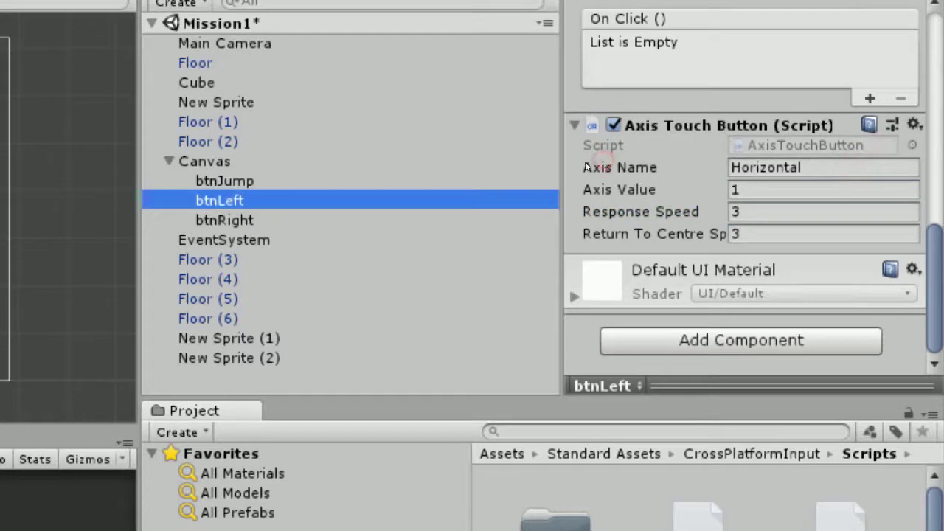
pyautogui.hotkey('shift', 'Tab')
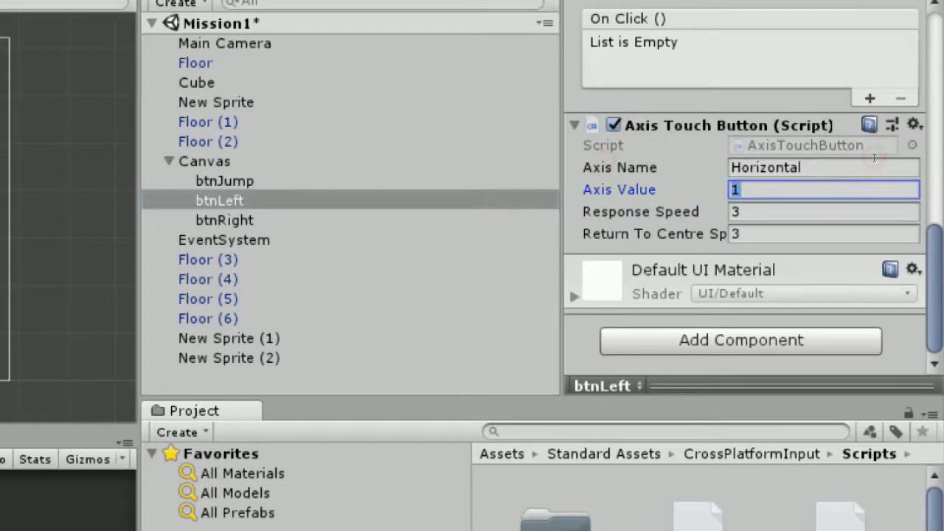
pyautogui.write('-1')
# Compare the two buttons, leaving btnRight's Axis Value at 1
pyautogui.press('Down')
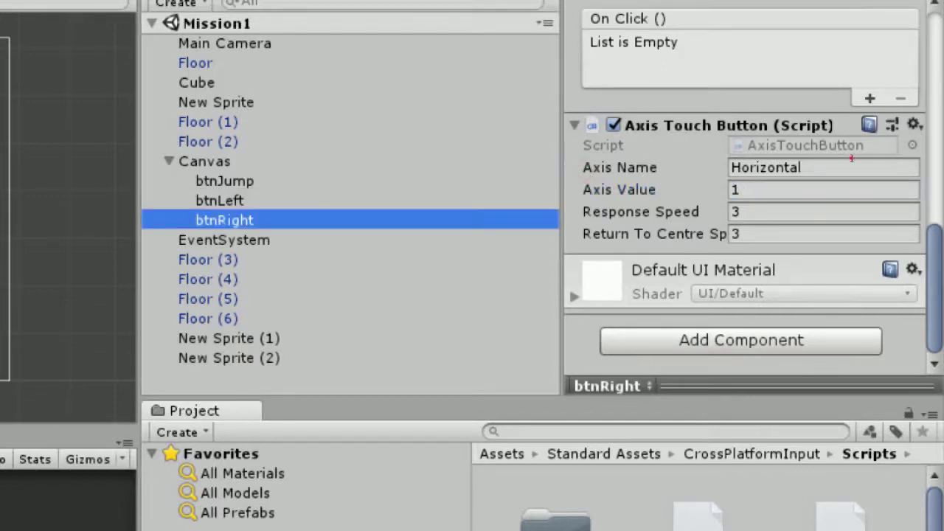
pyautogui.hotkey('shift', 'Tab')
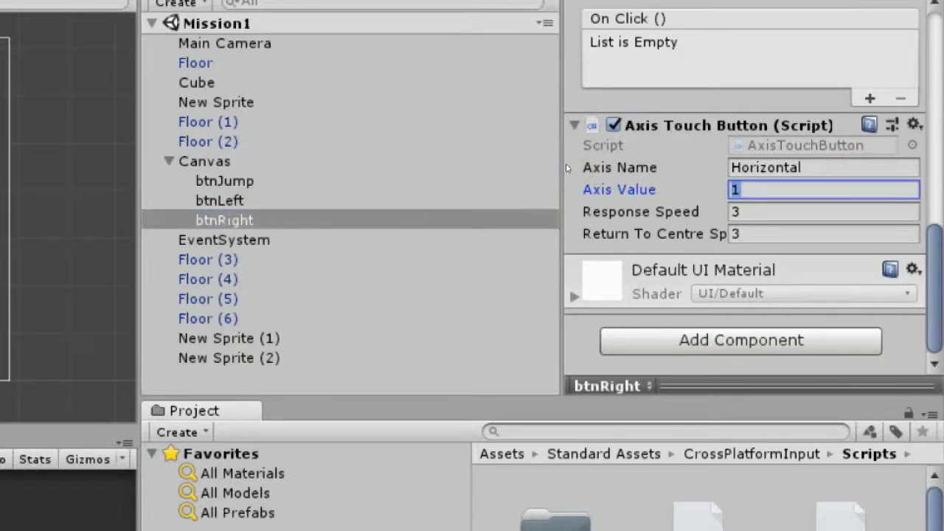
pyautogui.press('Up')
pyautogui.hotkey('shift', 'Tab')
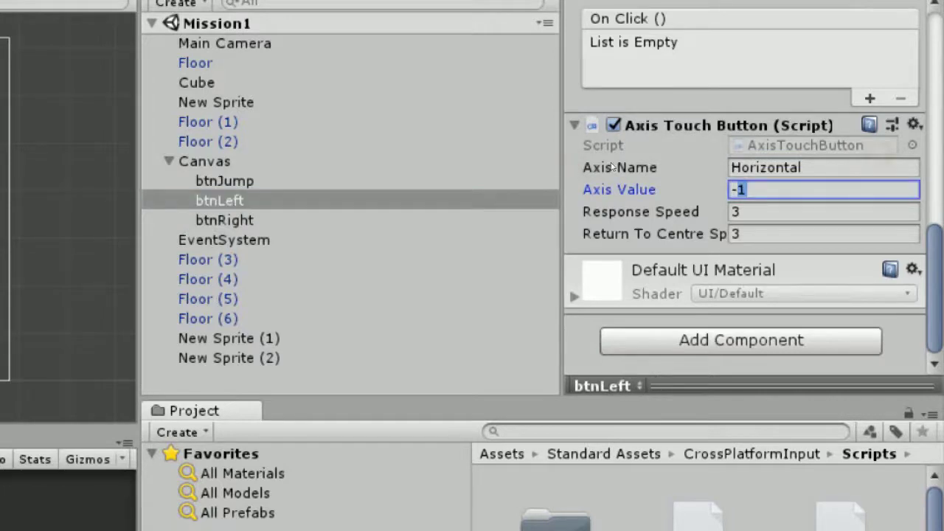
pyautogui.press('Down')
pyautogui.hotkey('shift', 'Tab')
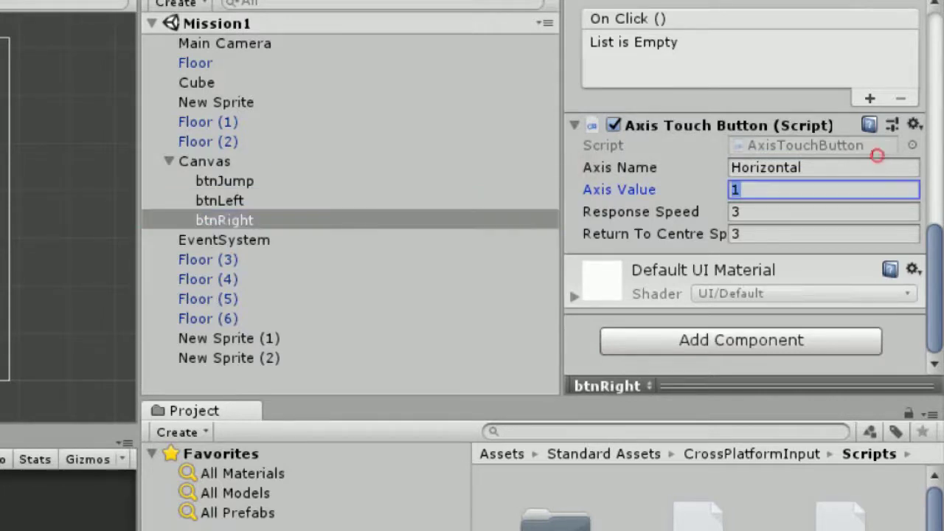
pyautogui.press('Right')
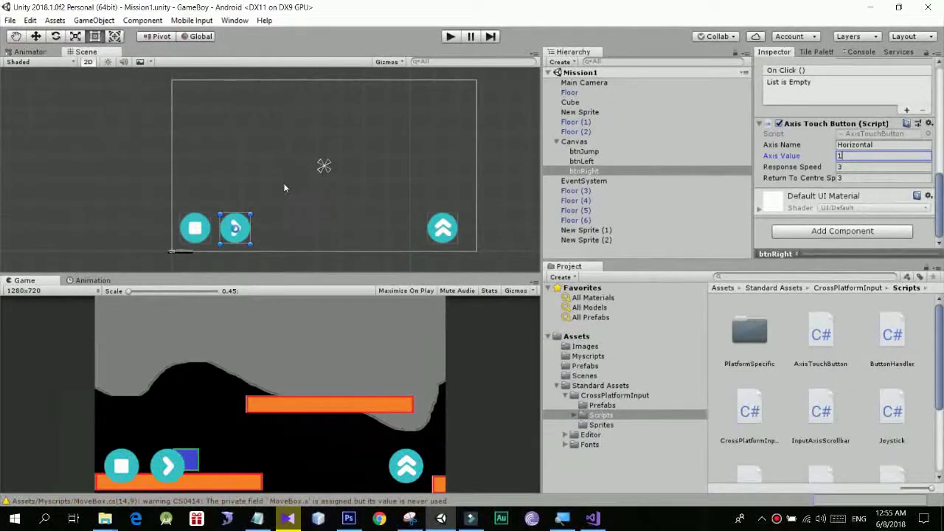
pyautogui.click(284, 188)
pyautogui.moveTo(149, 197); pyautogui.dragTo(275, 245)
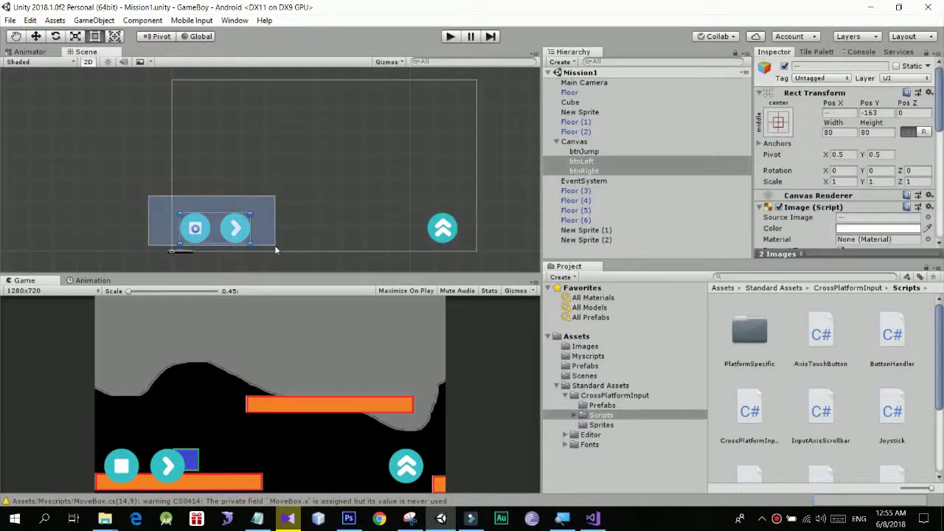
pyautogui.click(229, 231)
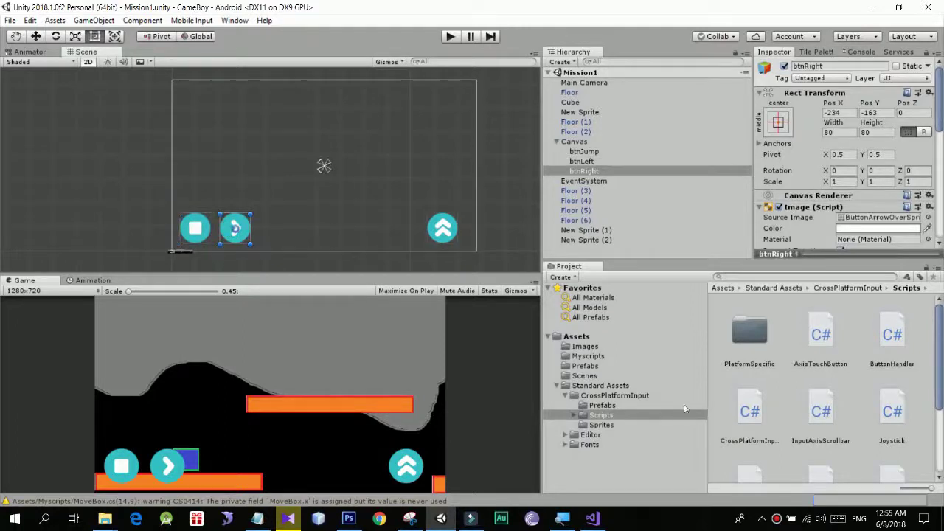
pyautogui.click(591, 162)
pyautogui.scroll(-3, 812, 210)
pyautogui.scroll(-5, 819, 209)
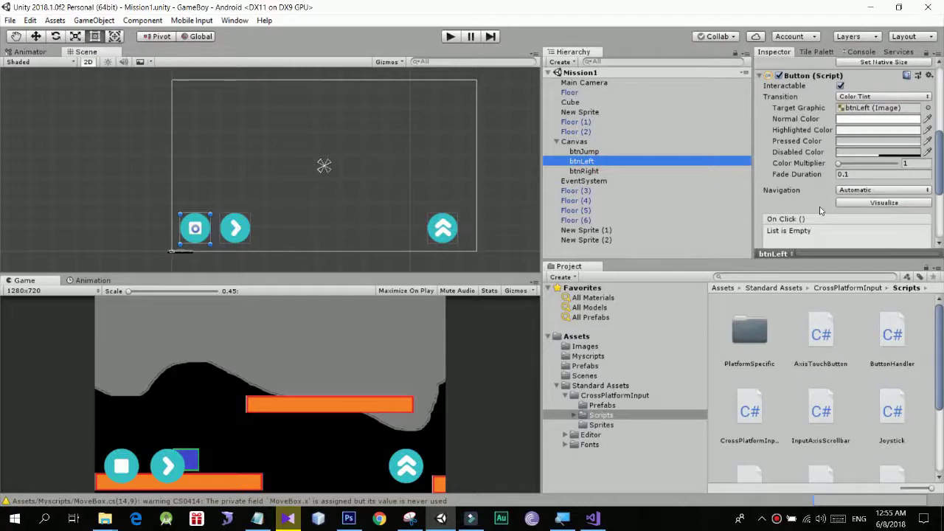
pyautogui.scroll(-3, 830, 207)
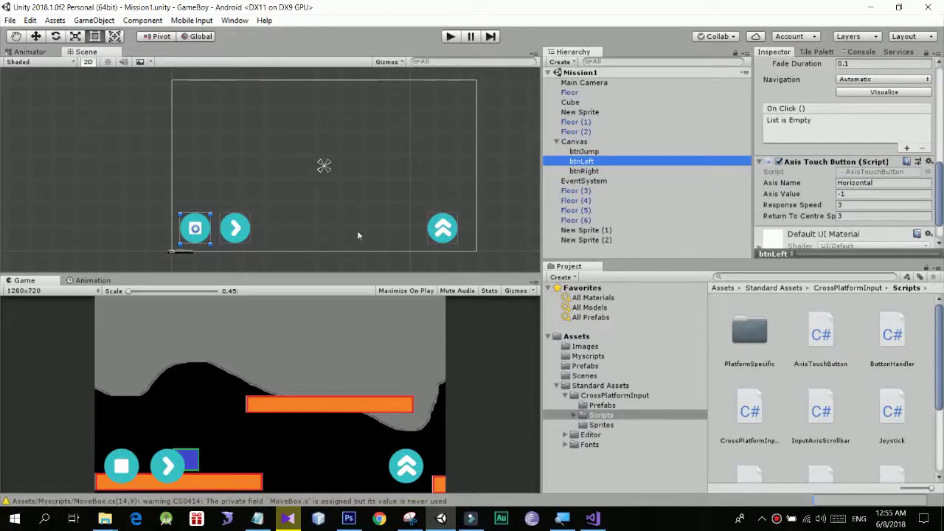
pyautogui.click(251, 172)
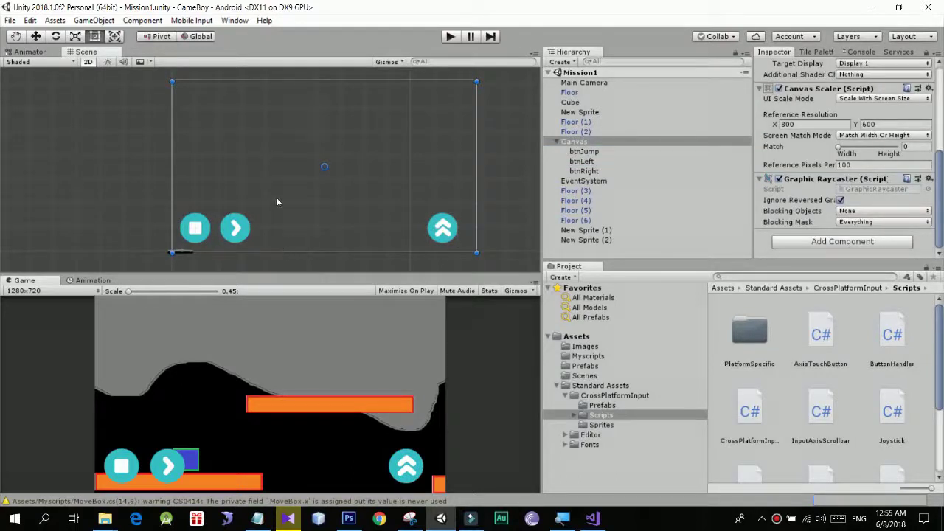
pyautogui.click(594, 520)
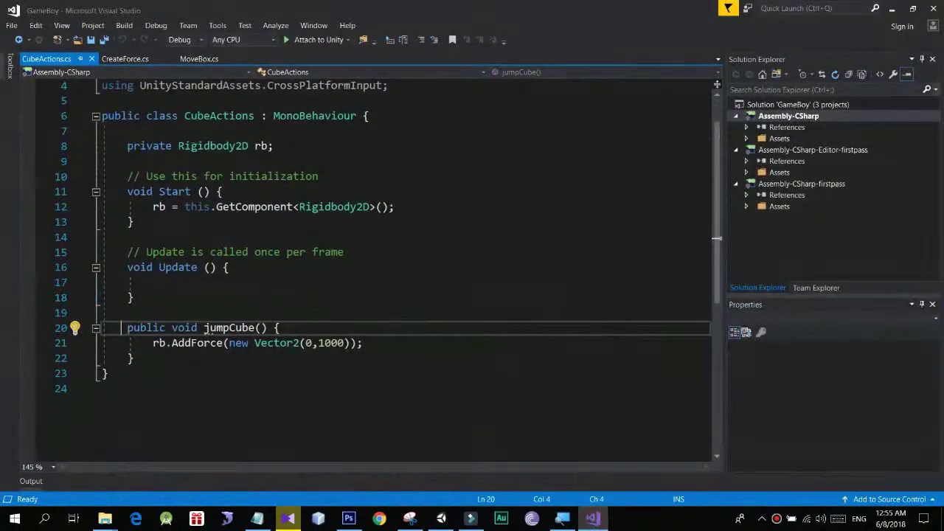
# Write Debug.Log(); inside the Update method
pyautogui.click(308, 270)
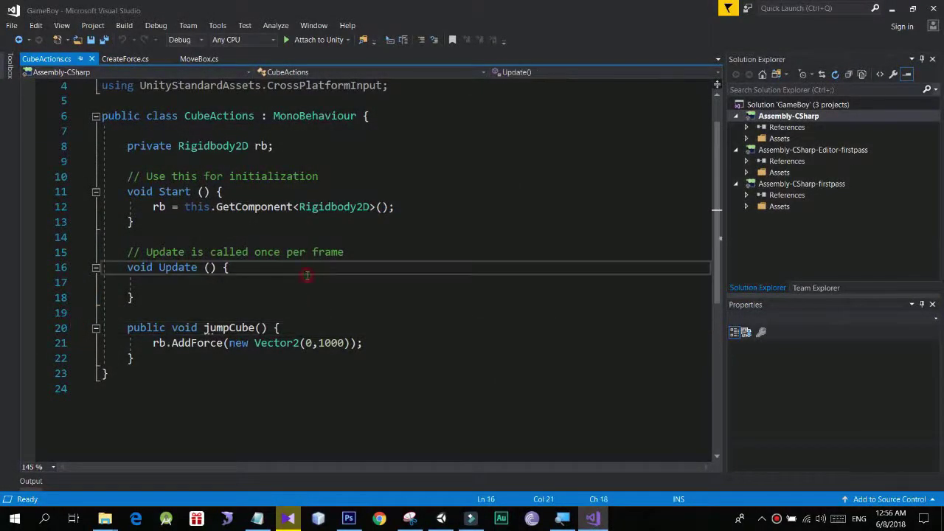
pyautogui.click(327, 287)
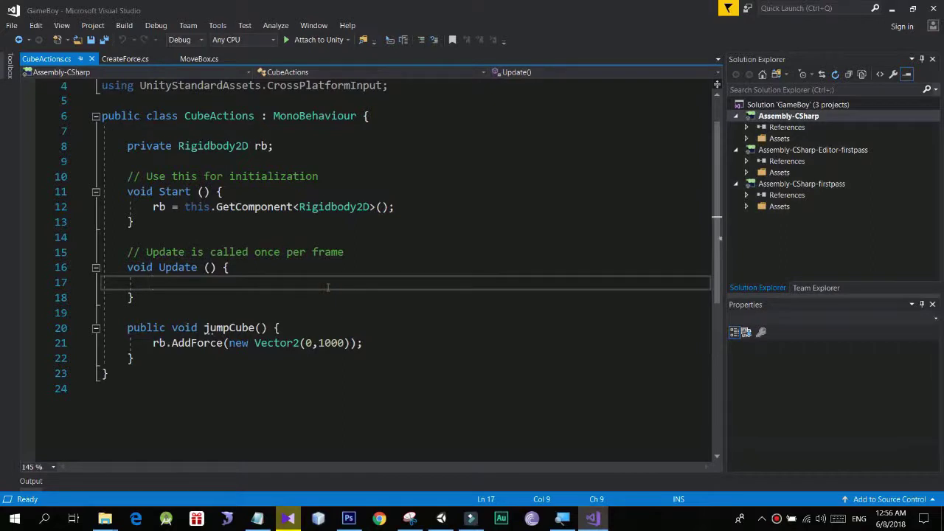
pyautogui.write('De')
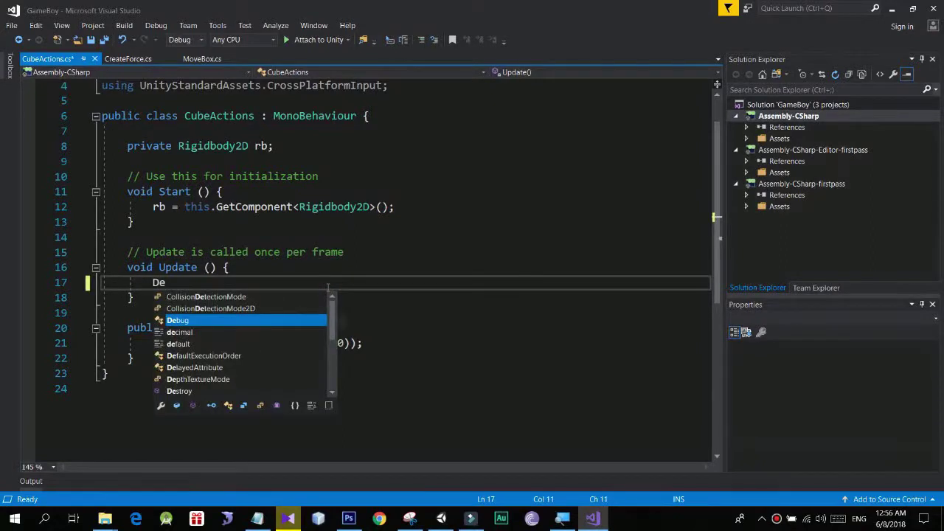
pyautogui.write('bug.')
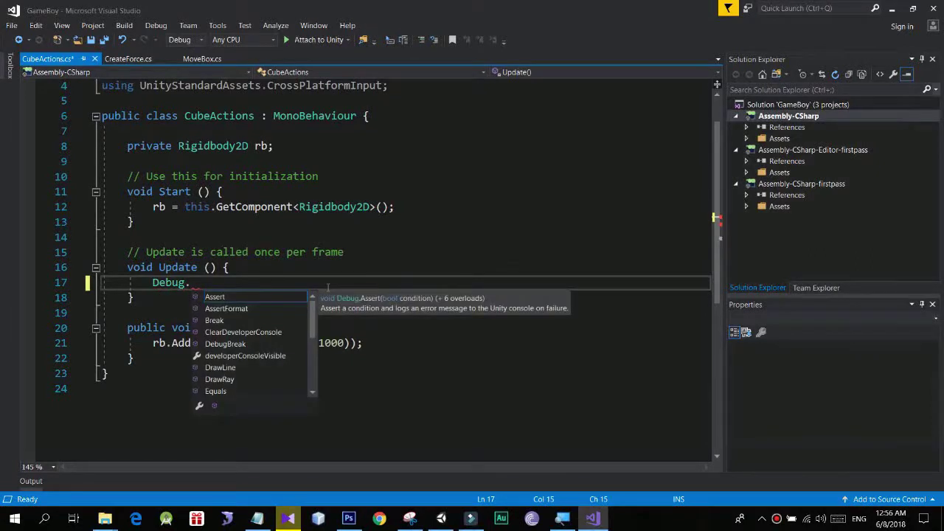
pyautogui.write('Log();')
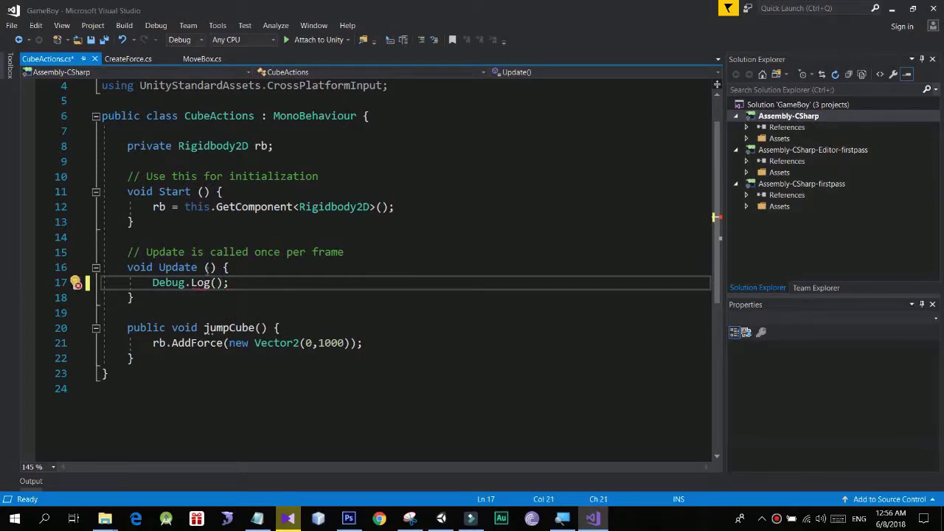
pyautogui.moveTo(172, 267); pyautogui.dragTo(233, 292)
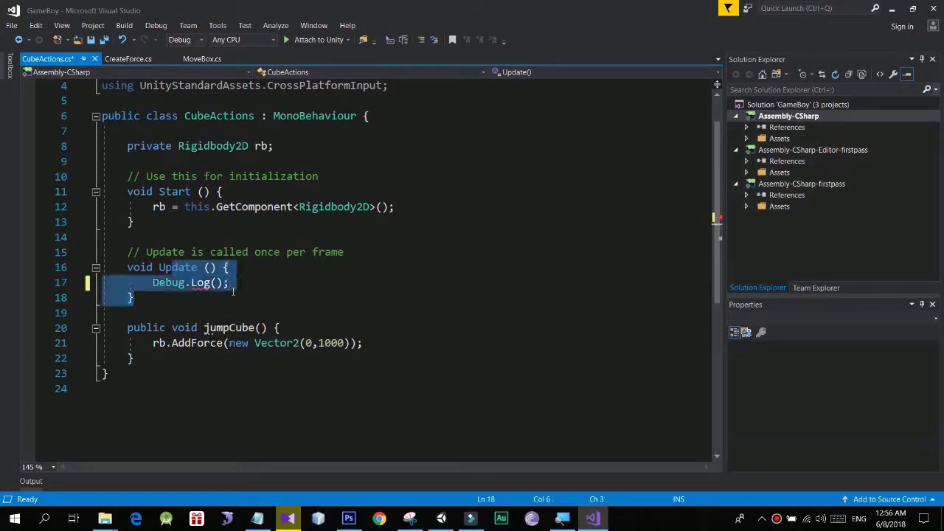
pyautogui.click(128, 269)
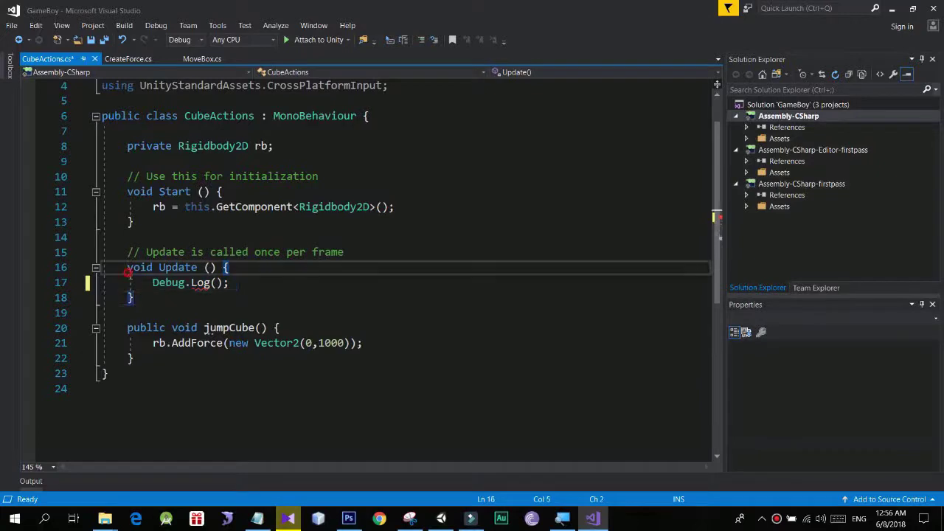
pyautogui.moveTo(128, 272); pyautogui.dragTo(140, 296)
pyautogui.click(190, 270)
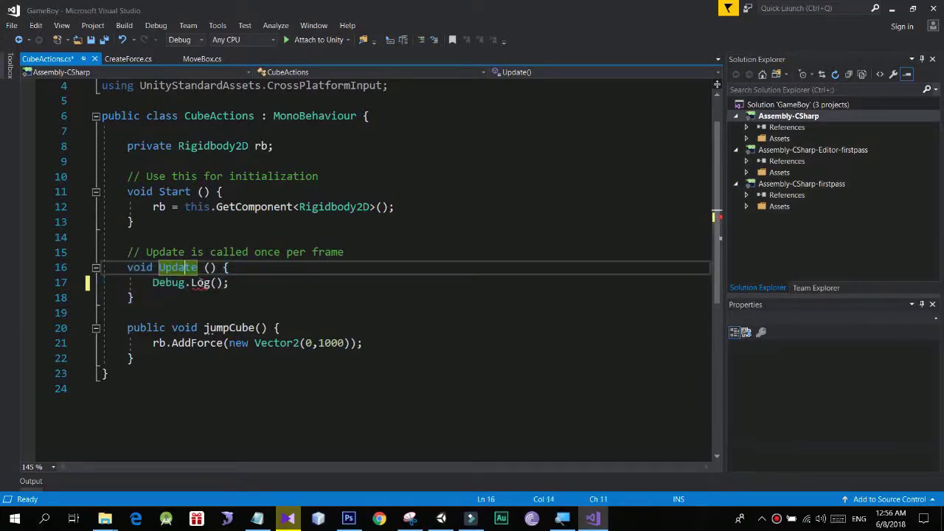
pyautogui.click(218, 283)
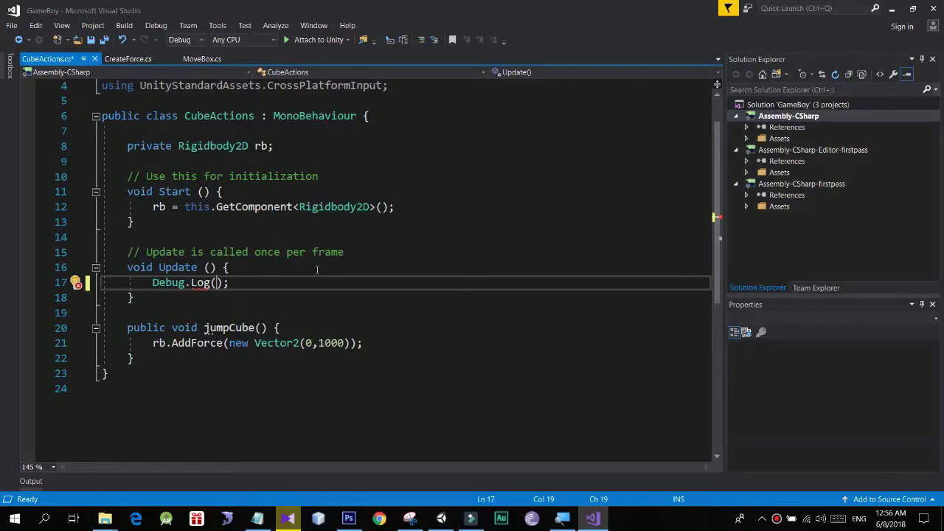
# Remove the CrossPlatformInput using line, log CrossPlatformInputManager, and show suggested fixes for the error
pyautogui.hotkey('ctrl', 'z')
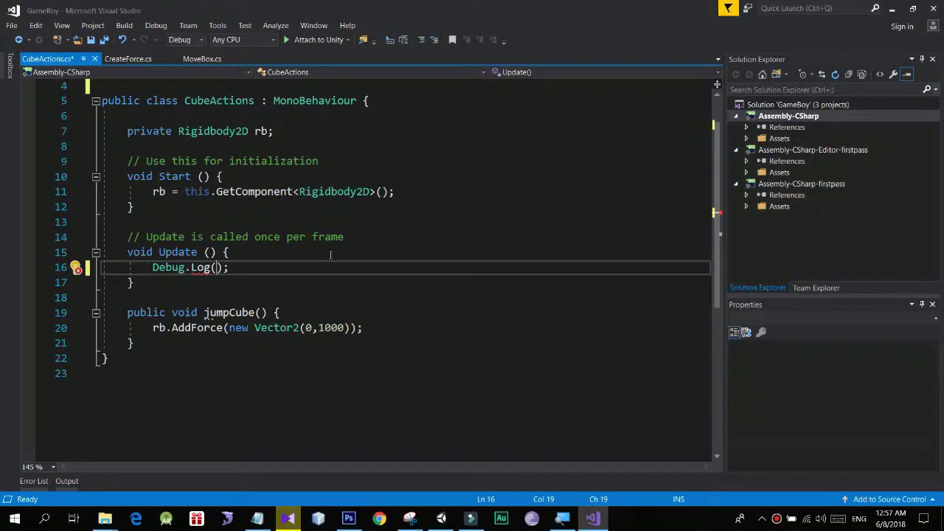
pyautogui.write('Cro')
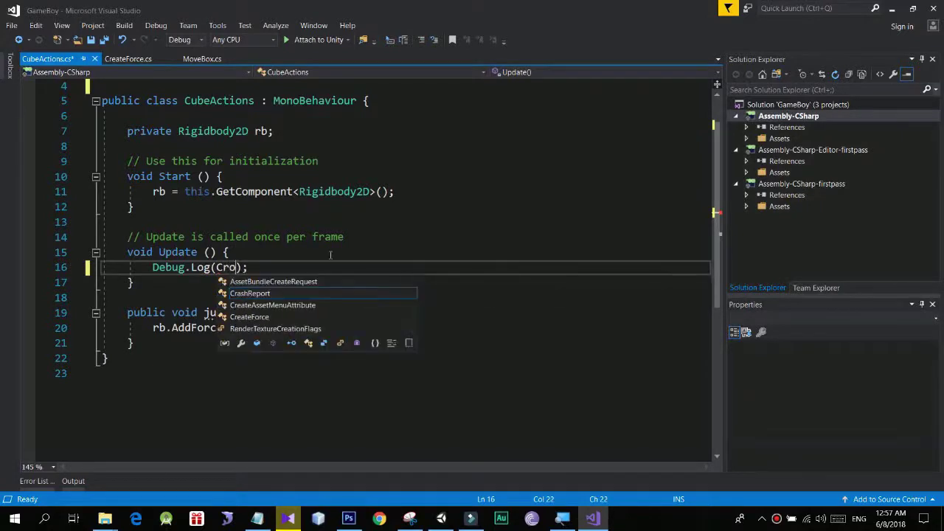
pyautogui.write('ssPlatformInputManager')
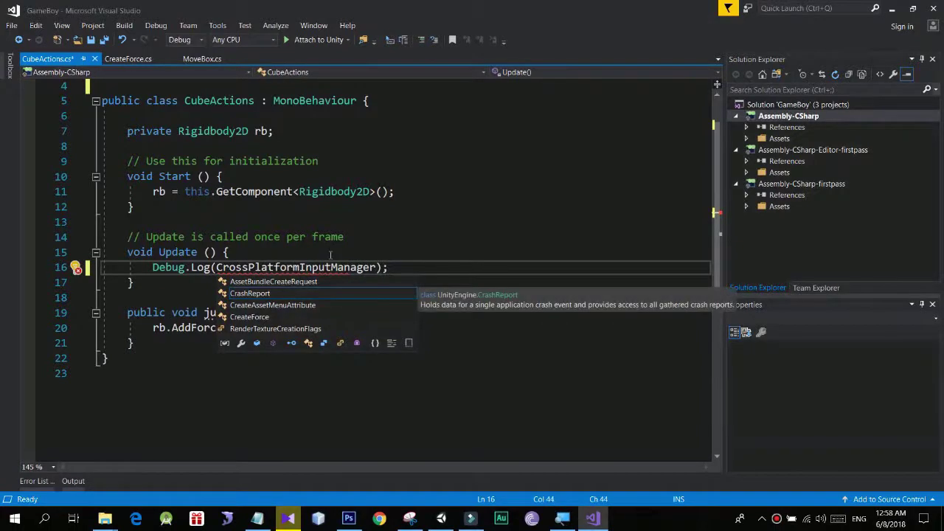
pyautogui.click(330, 267)
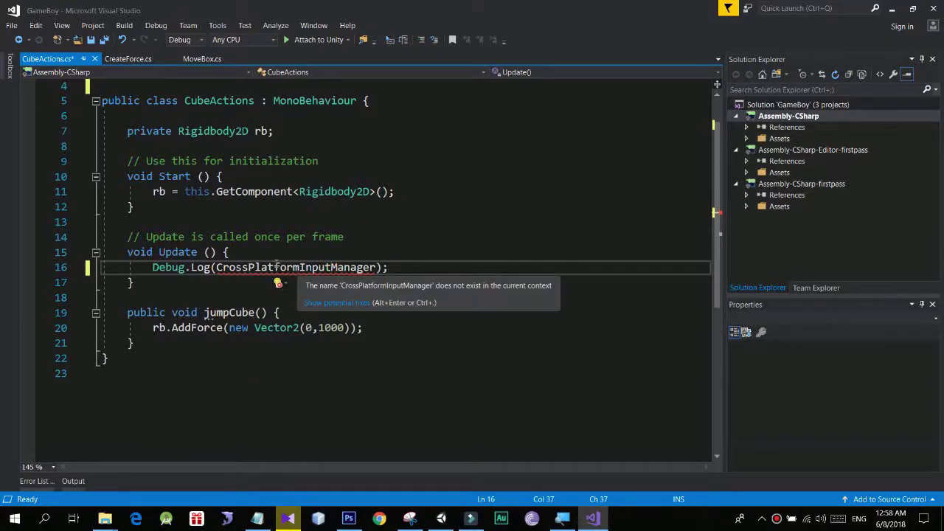
pyautogui.click(285, 267)
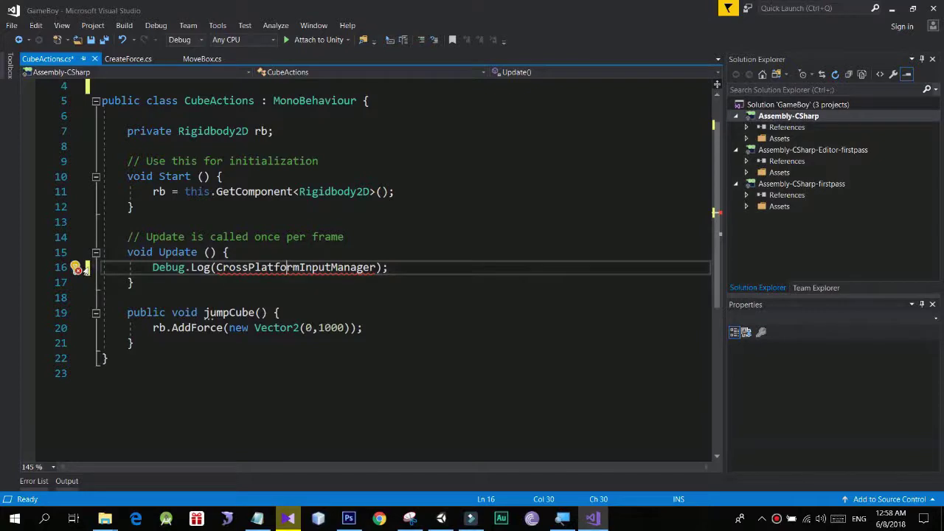
pyautogui.click(85, 270)
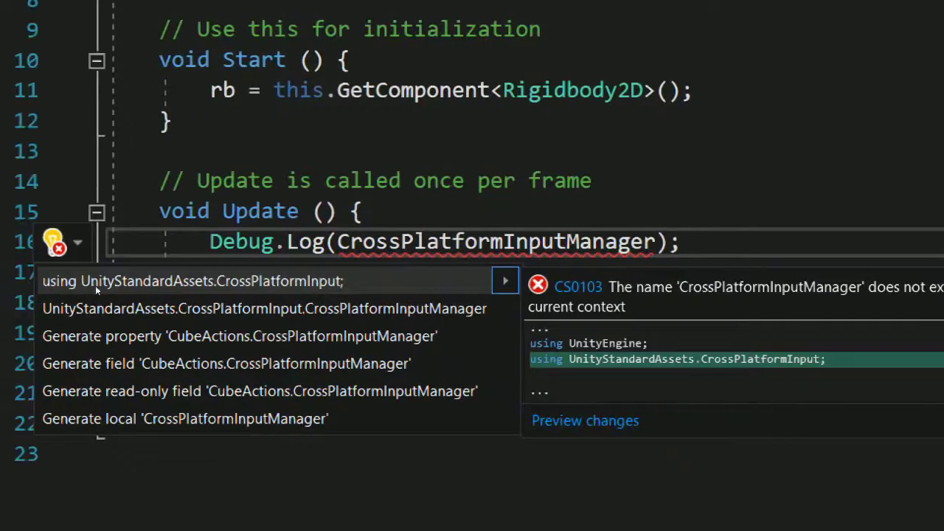
# Apply the 'using UnityStandardAssets.CrossPlatformInput;' quick fix and review the restored line
pyautogui.click(137, 291)
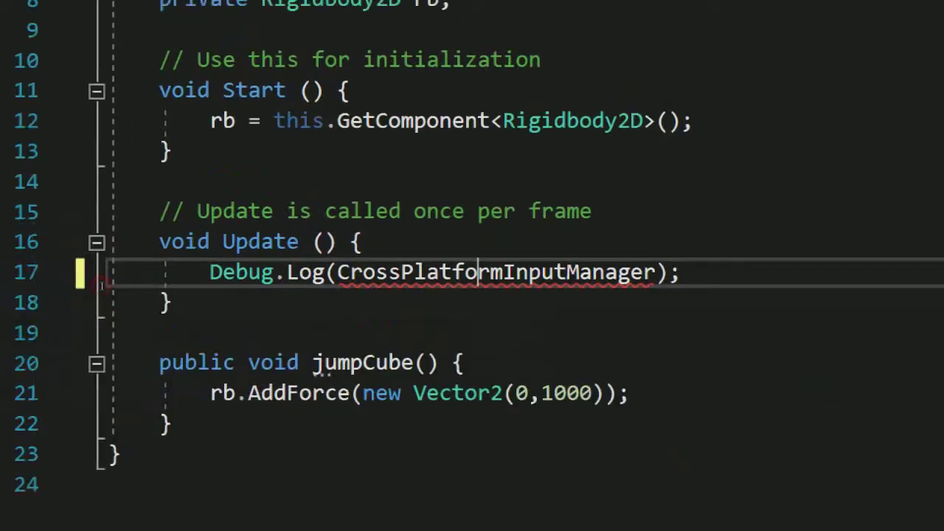
pyautogui.scroll(3, 101, 286)
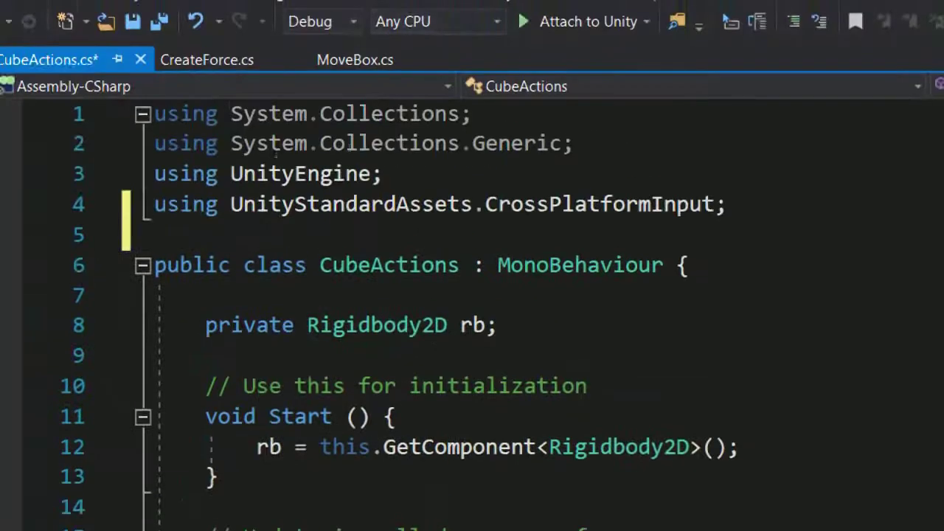
pyautogui.hotkey('ctrl', 'shift', 'Left')
pyautogui.hotkey('ctrl', 'shift', 'Left')
pyautogui.hotkey('shift', 'Home')
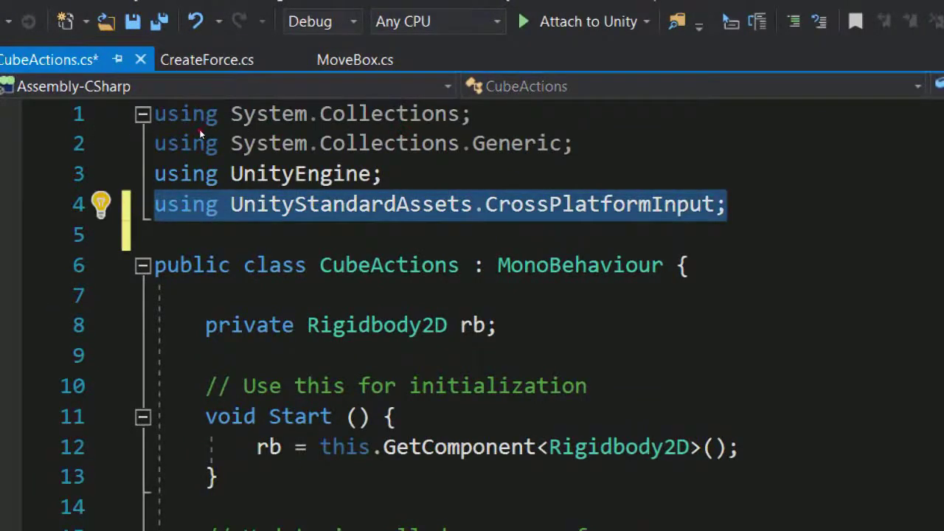
pyautogui.press('Home')
pyautogui.hotkey('ctrl', 'Right')
pyautogui.hotkey('ctrl', 'shift', 'Right')
pyautogui.press('Right')
pyautogui.press('Right')
pyautogui.hotkey('ctrl', 'shift', 'Right')
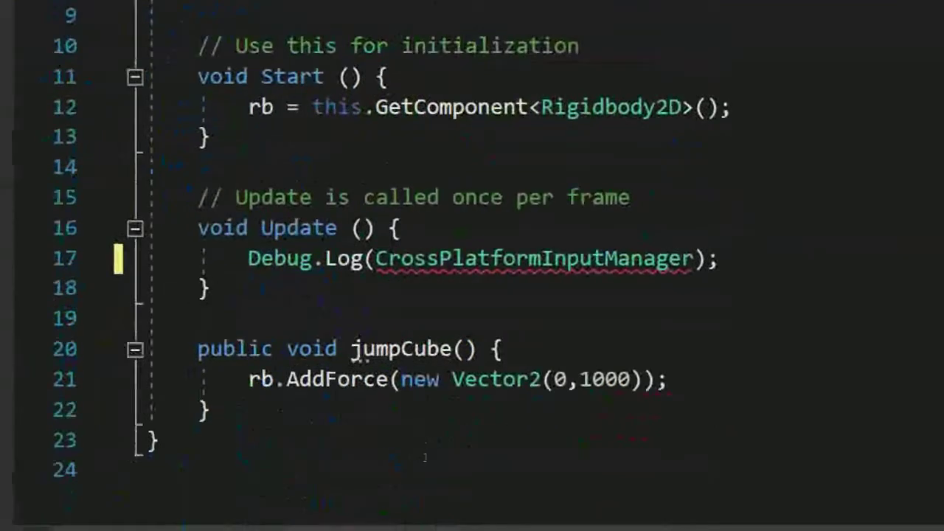
# Append .GetAxis to CrossPlatformInputManager inside Debug.Log using IntelliSense
pyautogui.hotkey('ctrl', 'shift', 'Right')
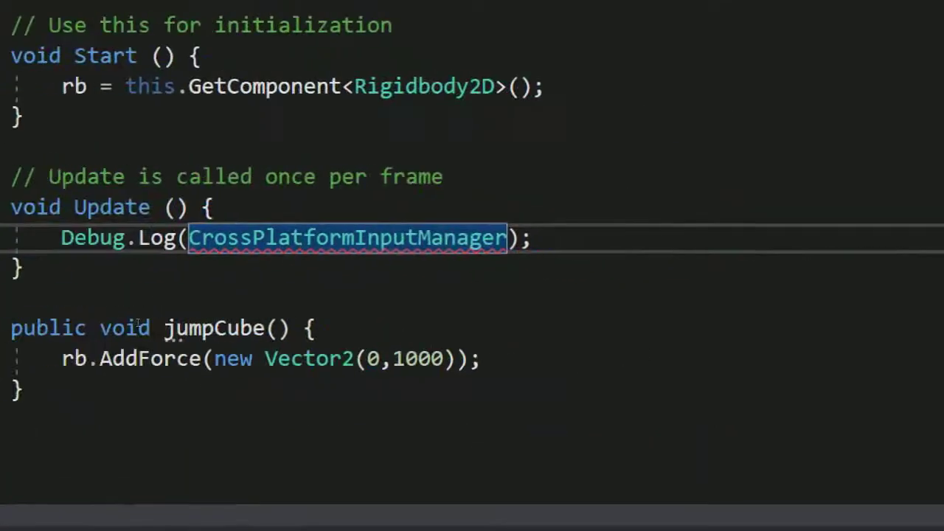
pyautogui.press('Right')
pyautogui.write('.')
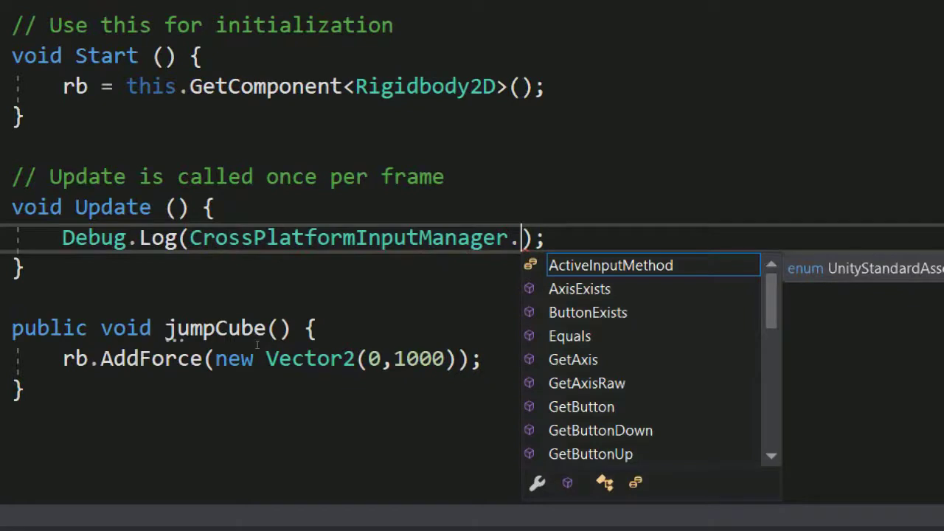
pyautogui.scroll(-1, 464, 395)
pyautogui.scroll(-5, 464, 396)
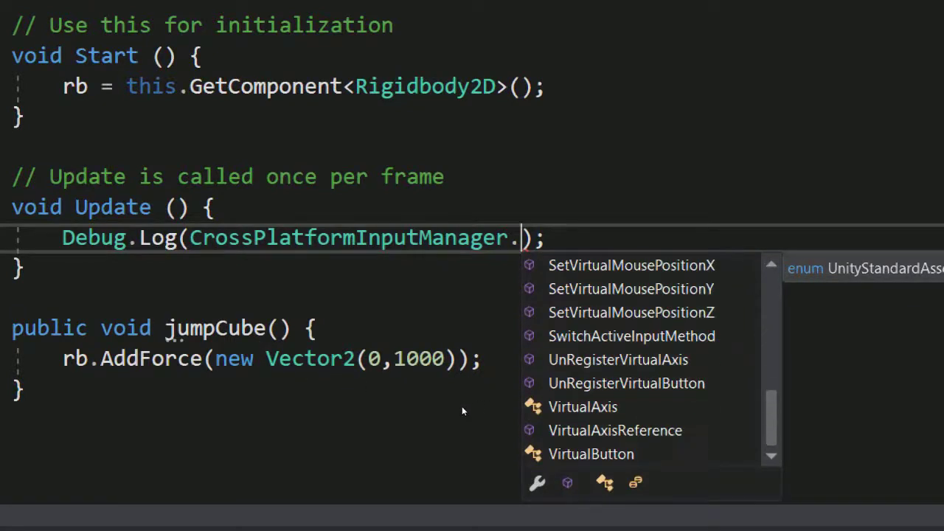
pyautogui.scroll(3, 462, 407)
pyautogui.scroll(3, 462, 409)
pyautogui.scroll(1, 462, 408)
pyautogui.scroll(-1, 462, 409)
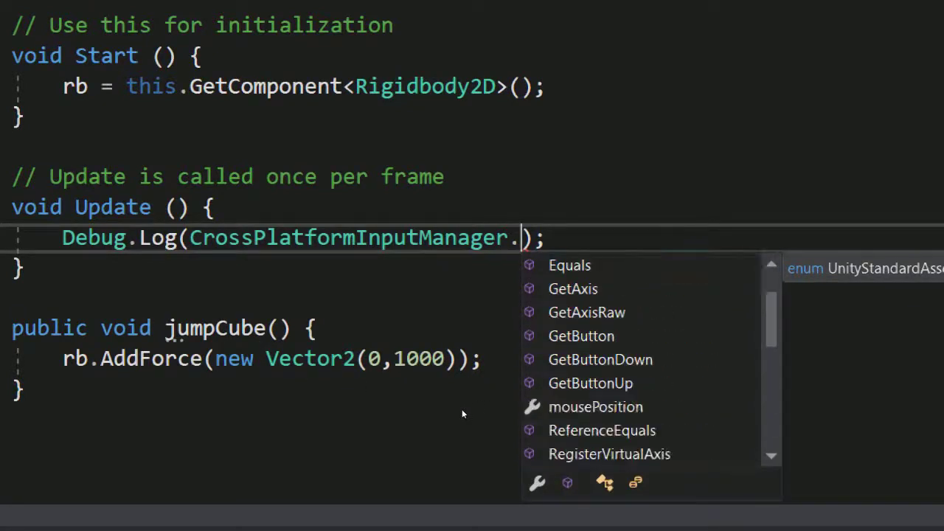
pyautogui.scroll(-2, 462, 409)
pyautogui.scroll(1, 462, 409)
pyautogui.scroll(-1, 415, 379)
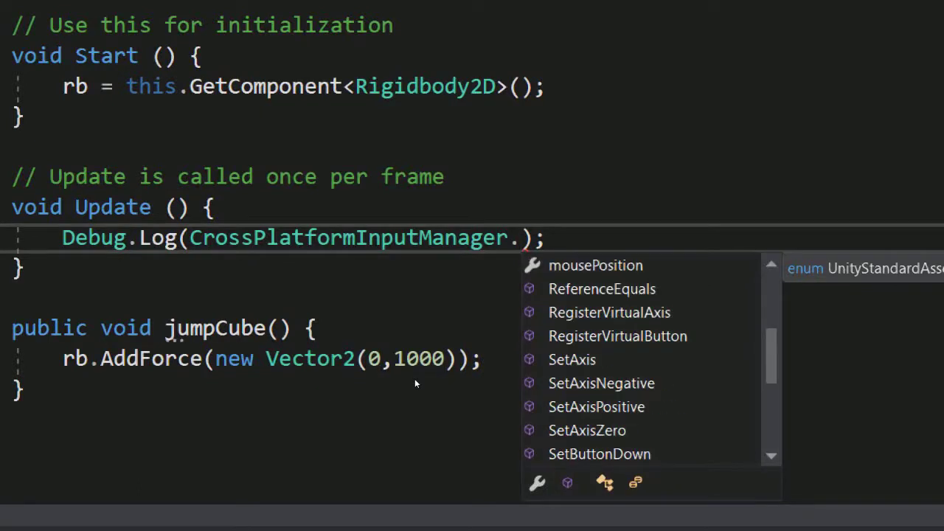
pyautogui.scroll(-1, 415, 378)
pyautogui.write('get')
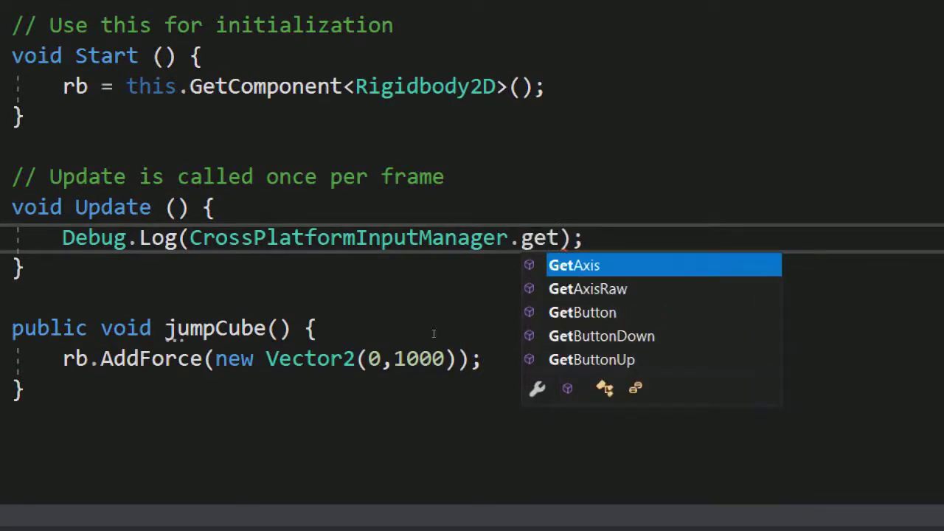
pyautogui.press('Tab')
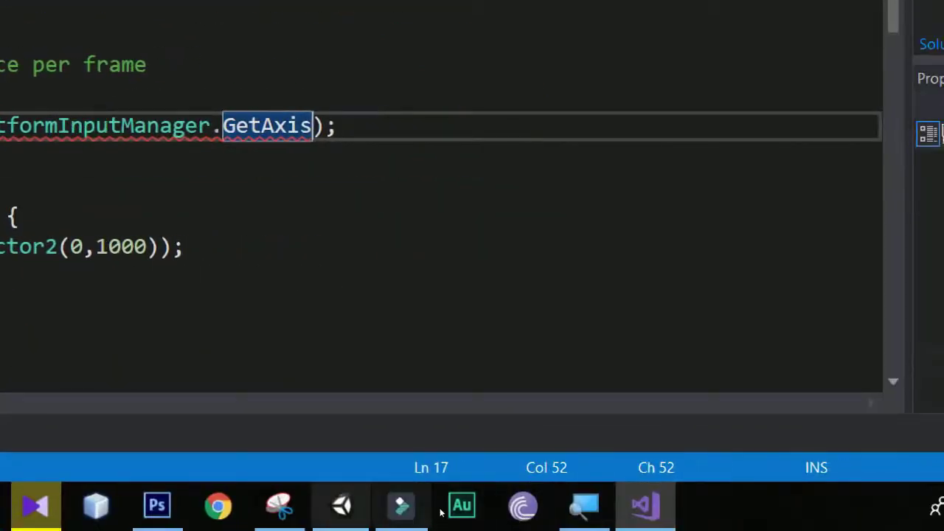
pyautogui.hotkey('alt', 'Tab')
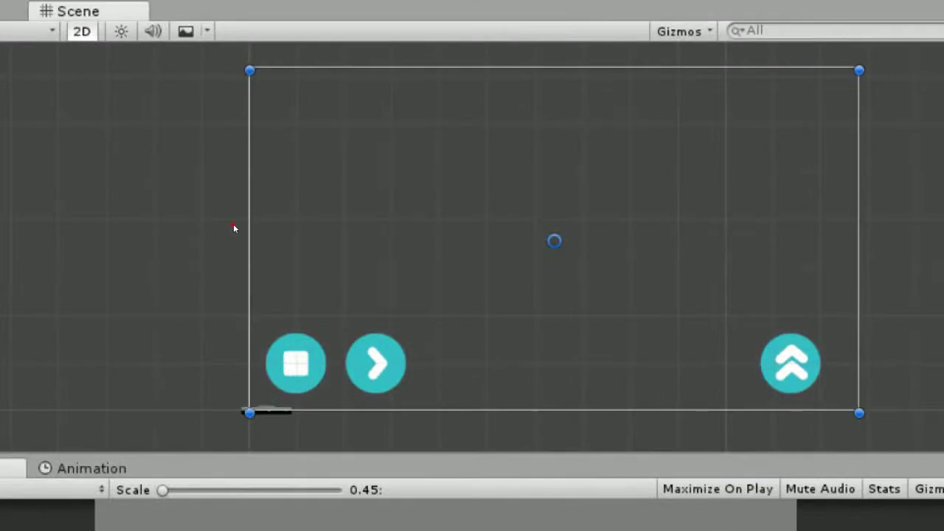
pyautogui.press('Down')
pyautogui.press('Down')
pyautogui.press('Down')
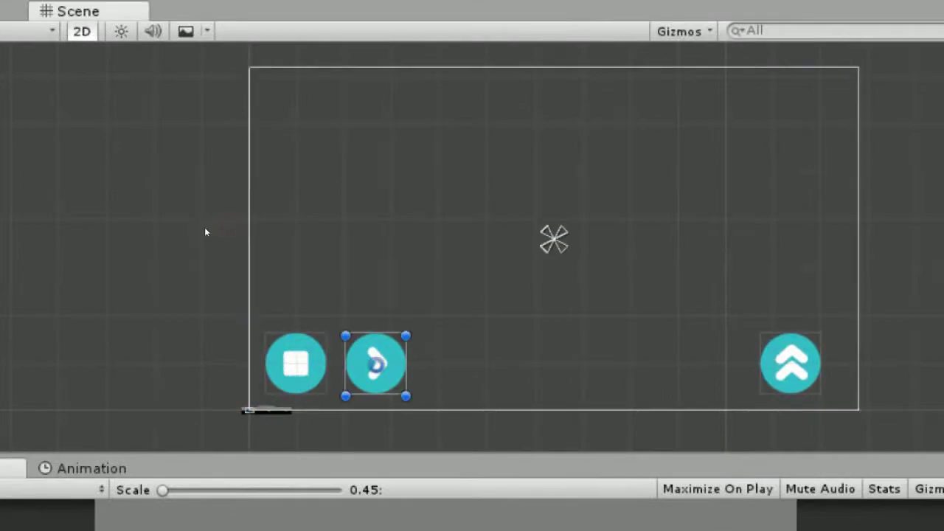
pyautogui.press('Up')
pyautogui.press('Down')
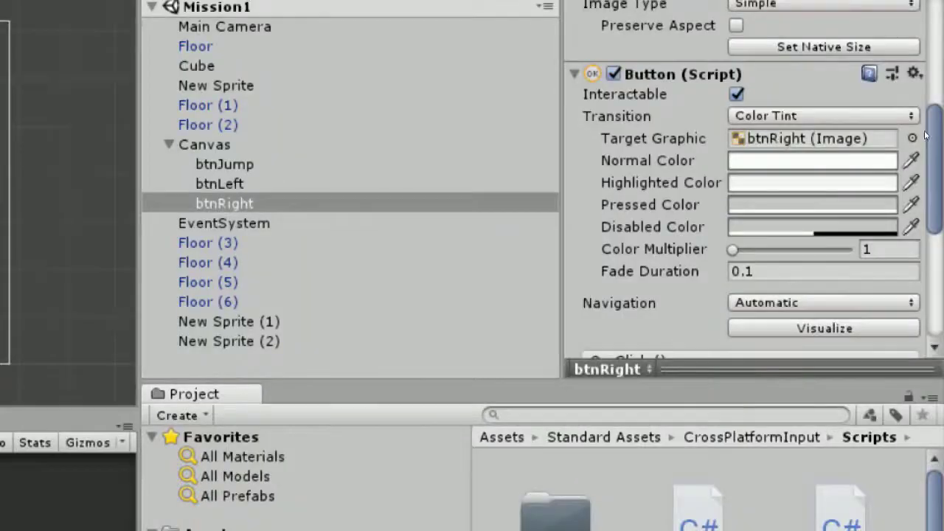
pyautogui.scroll(-5, 839, 157)
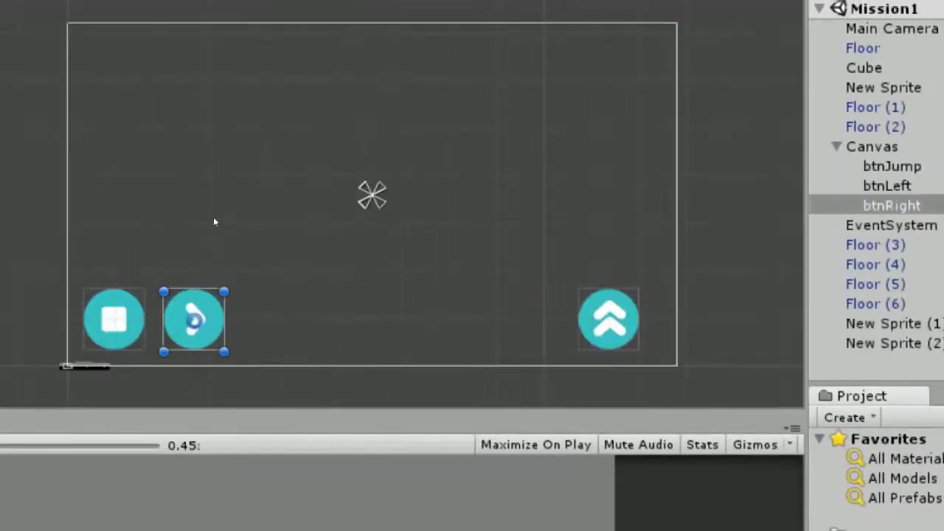
pyautogui.press('Up')
pyautogui.press('Tab')
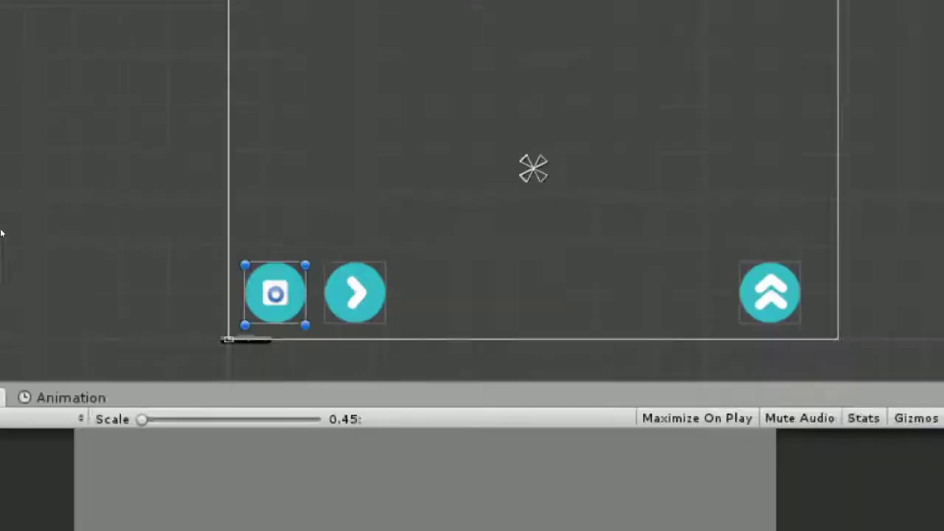
pyautogui.press('Down')
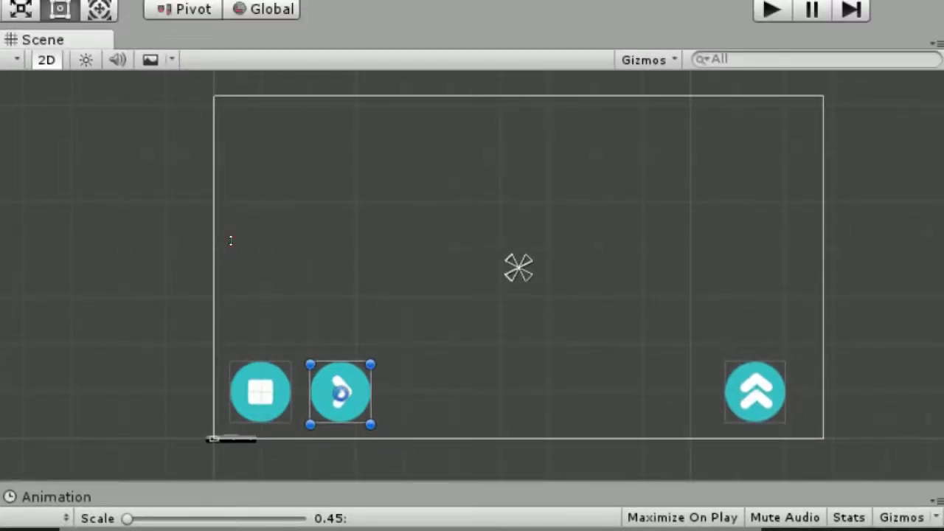
pyautogui.press('Up')
pyautogui.press('Down')
pyautogui.press('Up')
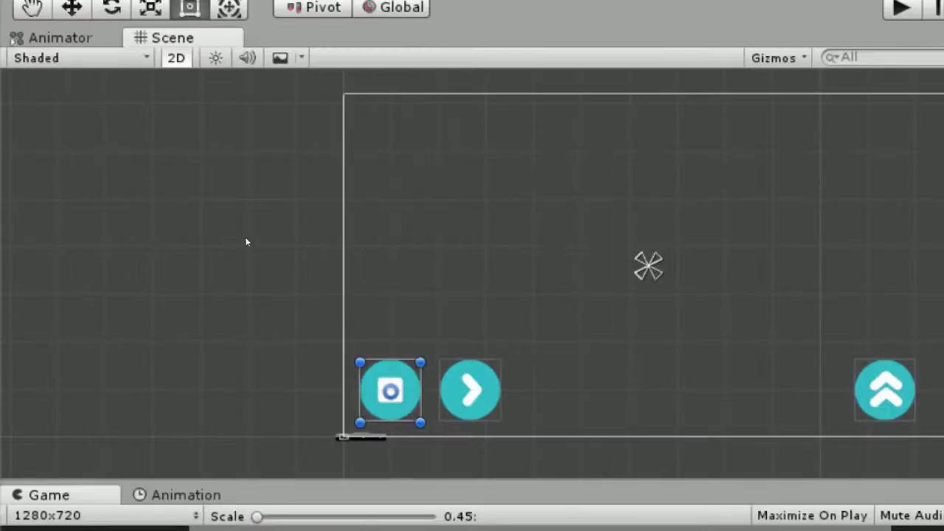
pyautogui.press('Down')
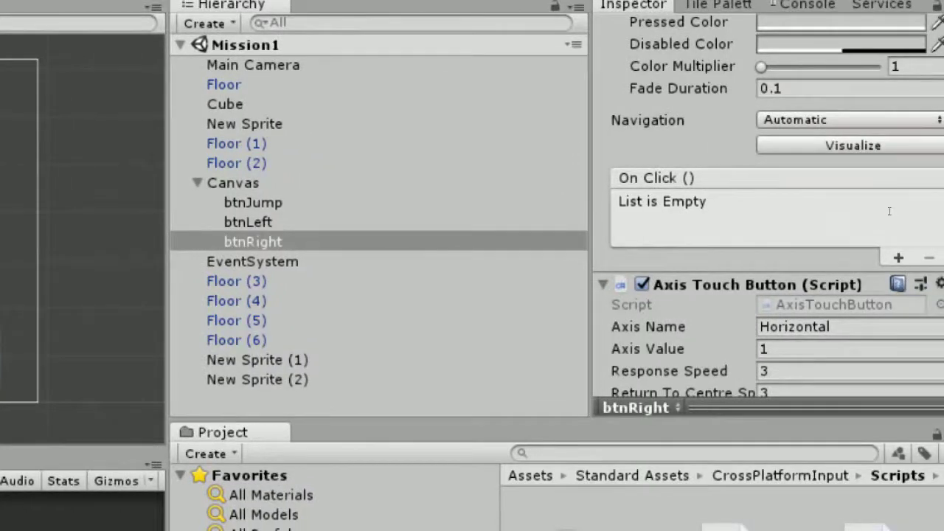
pyautogui.press('Tab')
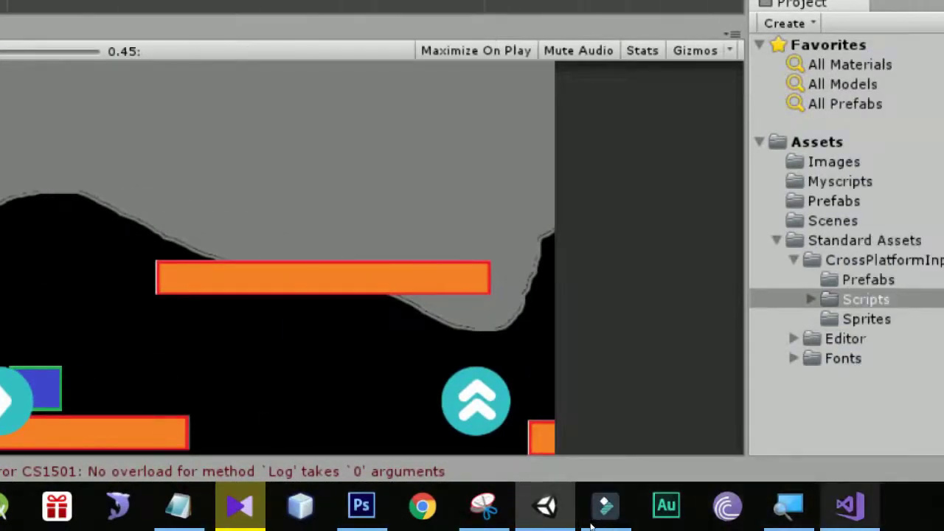
pyautogui.click(844, 506)
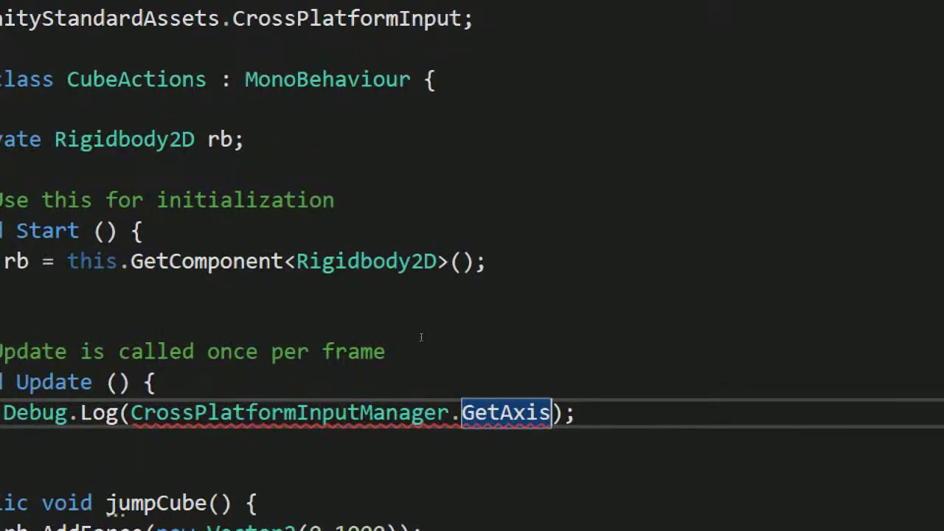
# Complete the call as CrossPlatformInputManager.GetAxis("Horizontal") inside Debug.Log
pyautogui.hotkey('ctrl', 'space')
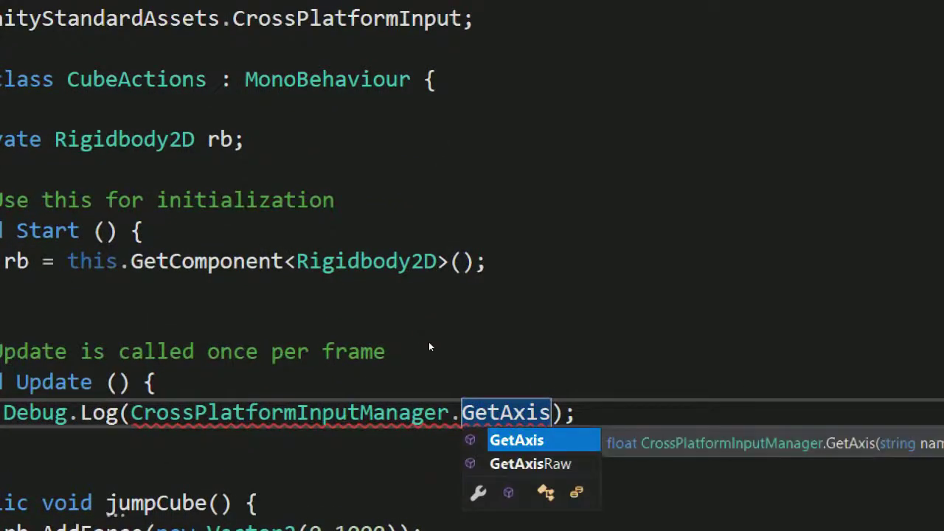
pyautogui.write('(')
pyautogui.write(')')
pyautogui.write('""')
pyautogui.press('Left')
pyautogui.write('Horizontal')
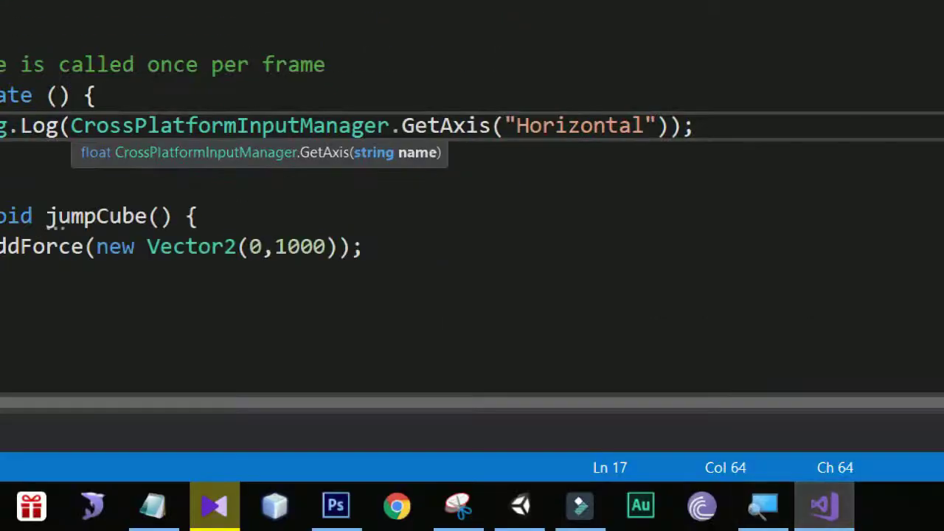
pyautogui.press('Left')
pyautogui.press('Left')
pyautogui.press('Left')
pyautogui.hotkey('ctrl', 'space')
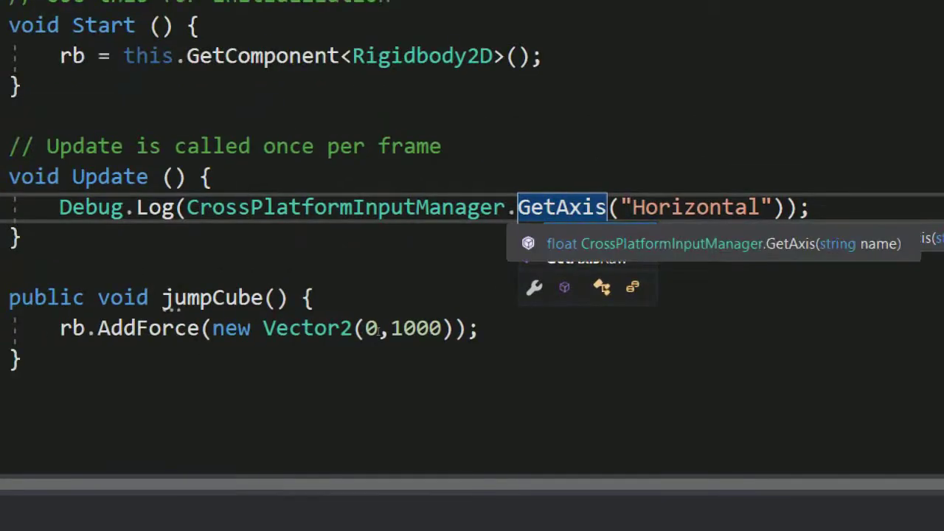
# Save the CubeActions script and return to the Unity editor
pyautogui.press('Left')
pyautogui.press('Left')
pyautogui.press('Left')
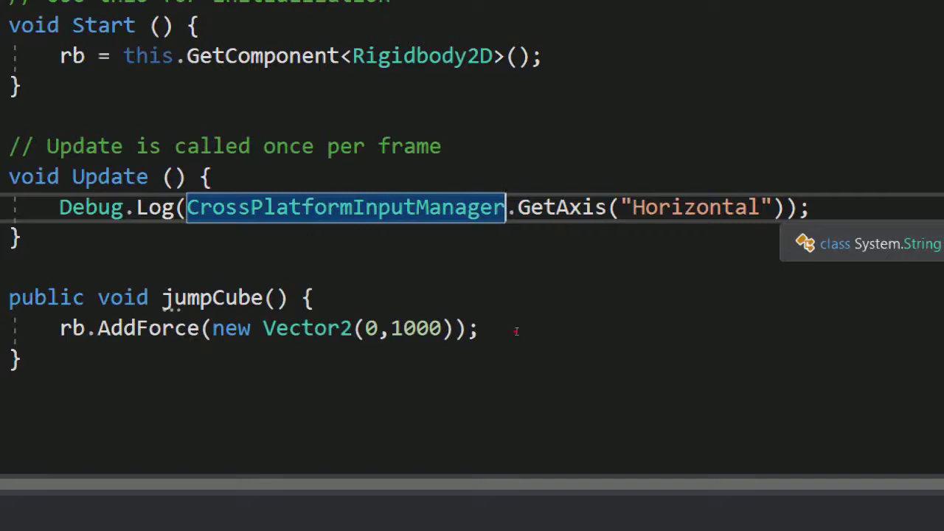
pyautogui.moveTo(785, 207); pyautogui.dragTo(187, 207)
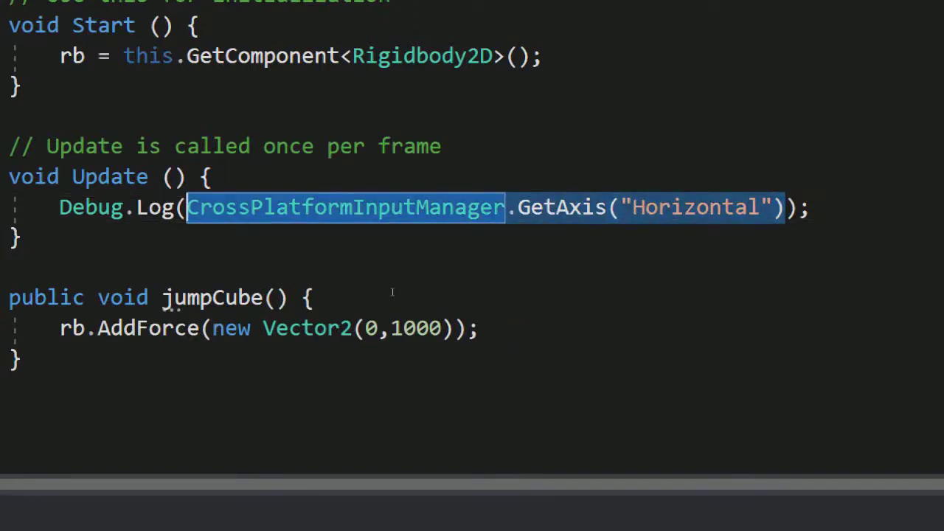
pyautogui.press('End')
pyautogui.press('Up')
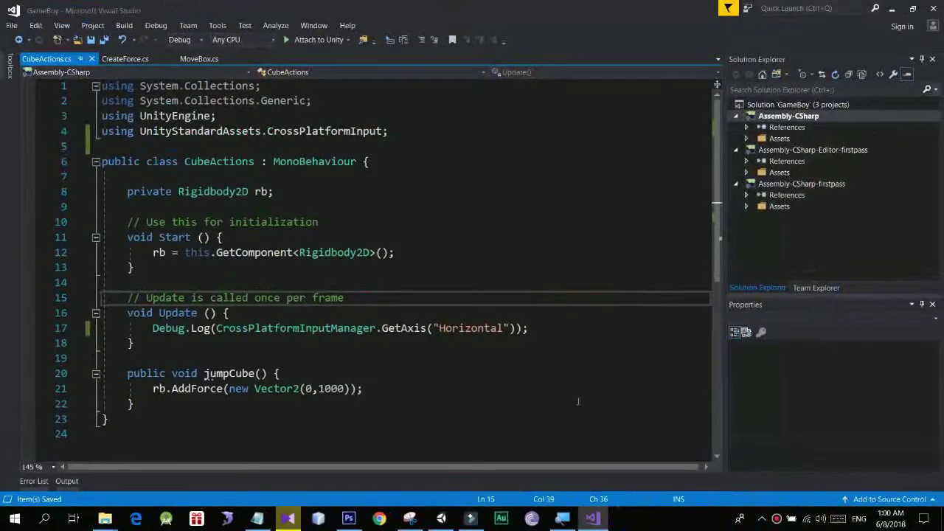
pyautogui.click(442, 520)
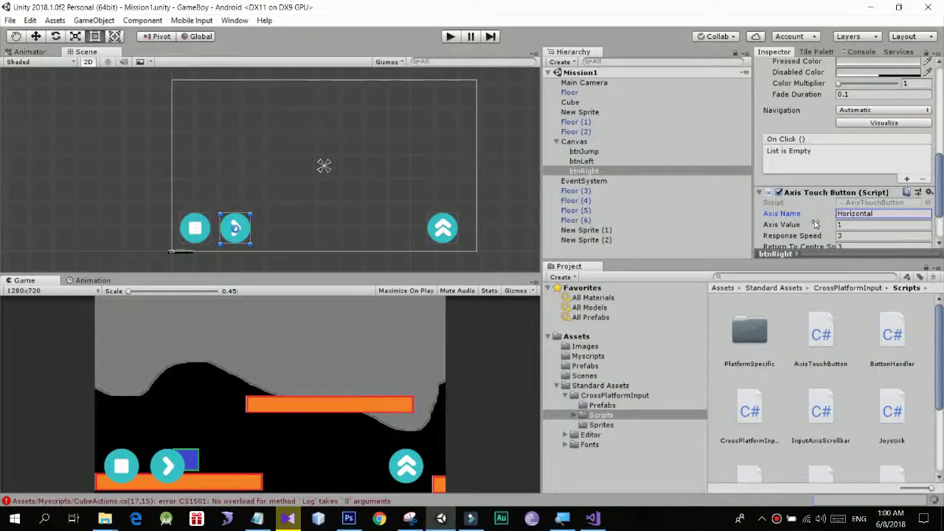
# Run the game in play mode and view the Console logging Horizontal values of 0
pyautogui.scroll(-2, 869, 188)
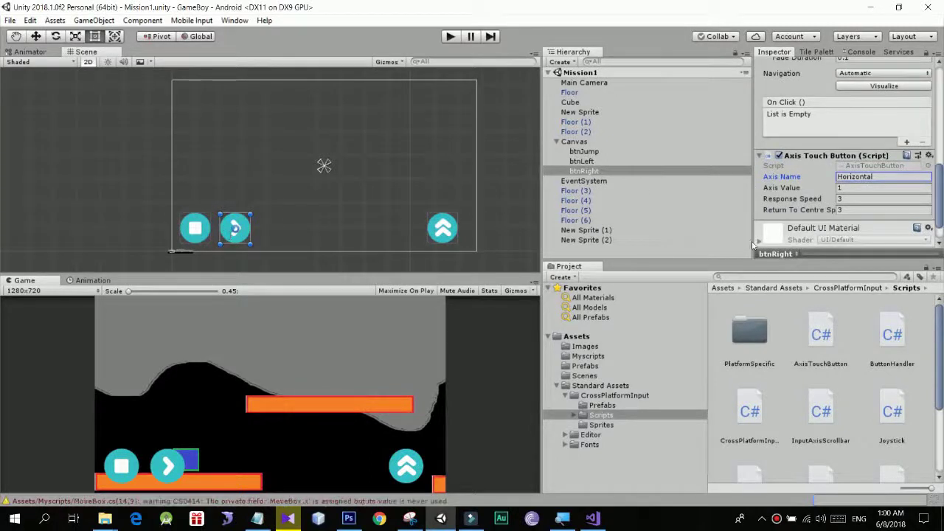
pyautogui.click(450, 37)
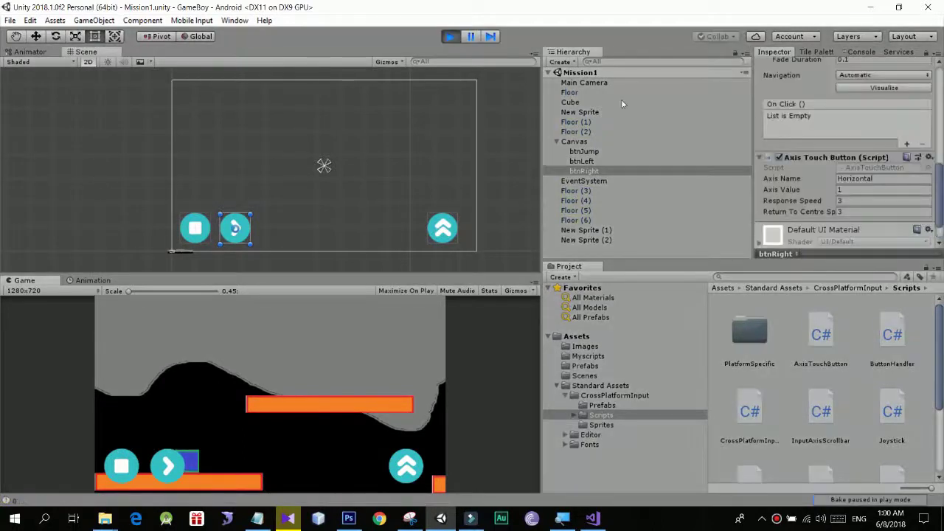
pyautogui.click(861, 52)
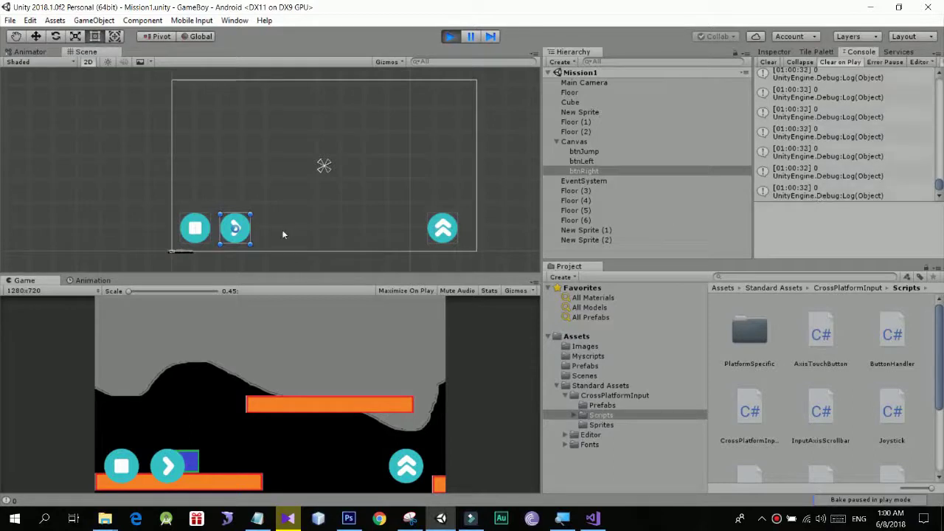
# Tap and hold the right-arrow touch button to log positive Horizontal values
pyautogui.click(164, 470)
pyautogui.click(163, 470)
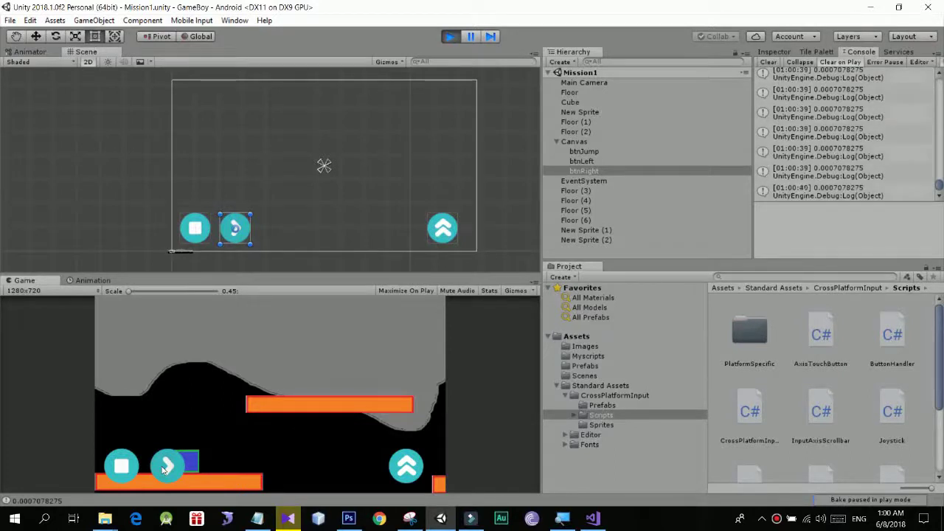
pyautogui.click(164, 470)
pyautogui.click(164, 470)
pyautogui.click(163, 470)
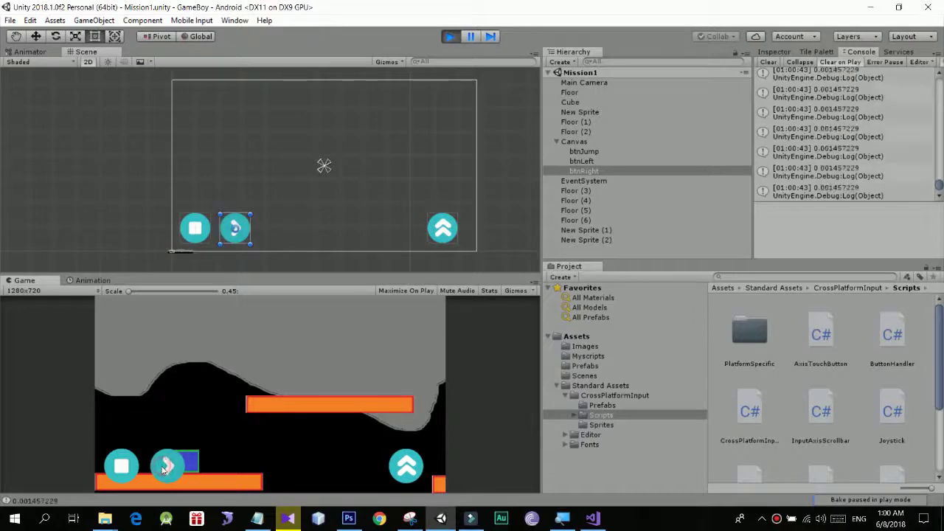
pyautogui.click(164, 470)
pyautogui.click(164, 470)
pyautogui.click(163, 470)
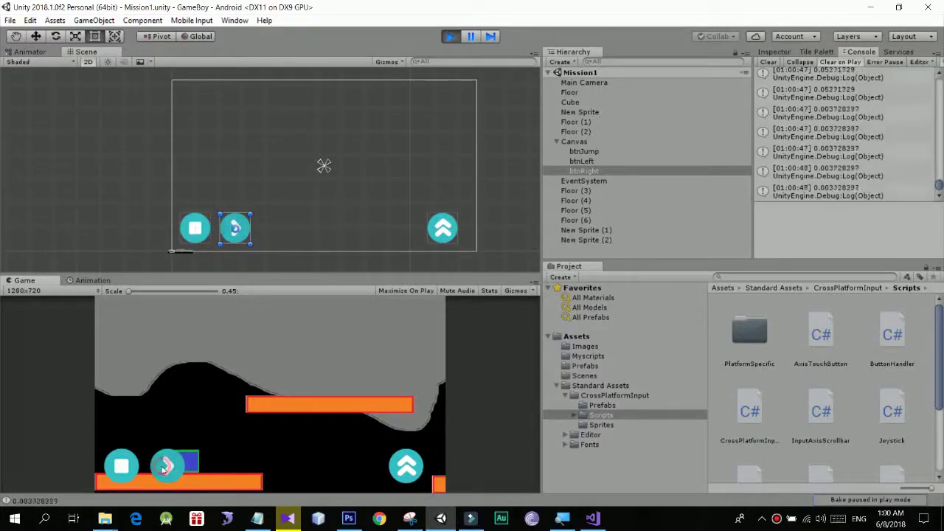
pyautogui.click(164, 466)
pyautogui.click(164, 466)
pyautogui.click(164, 466)
# Tap the left touch button to log negative values like -0.00264423, then stop play mode
pyautogui.click(118, 461)
pyautogui.click(115, 464)
pyautogui.click(116, 464)
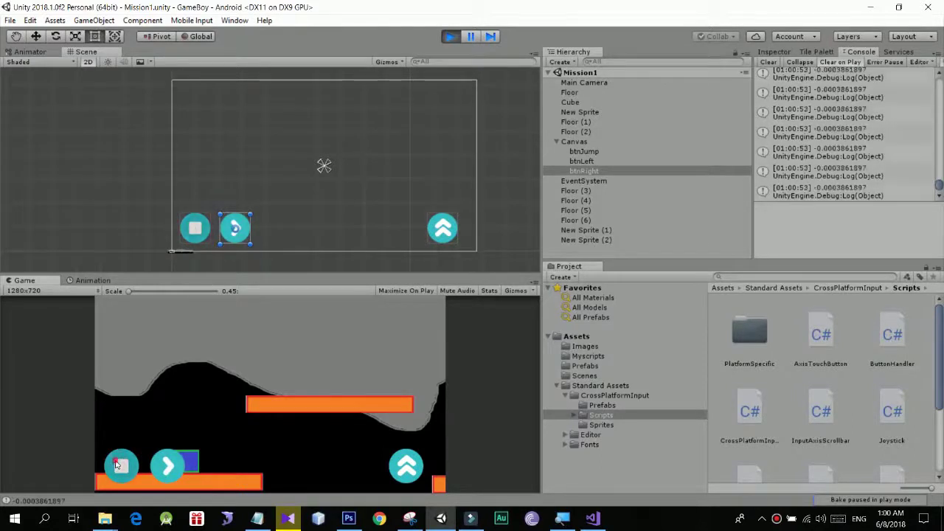
pyautogui.click(116, 464)
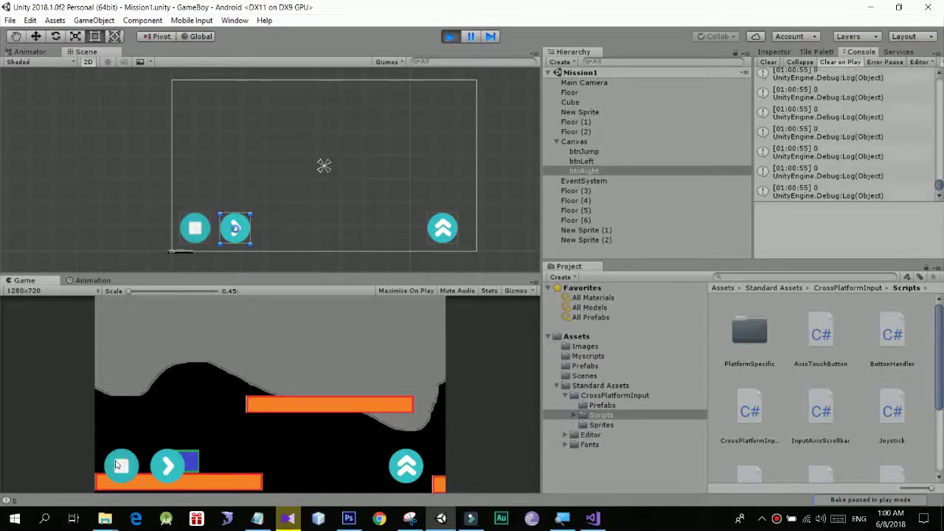
pyautogui.click(116, 463)
pyautogui.click(116, 464)
pyautogui.click(116, 463)
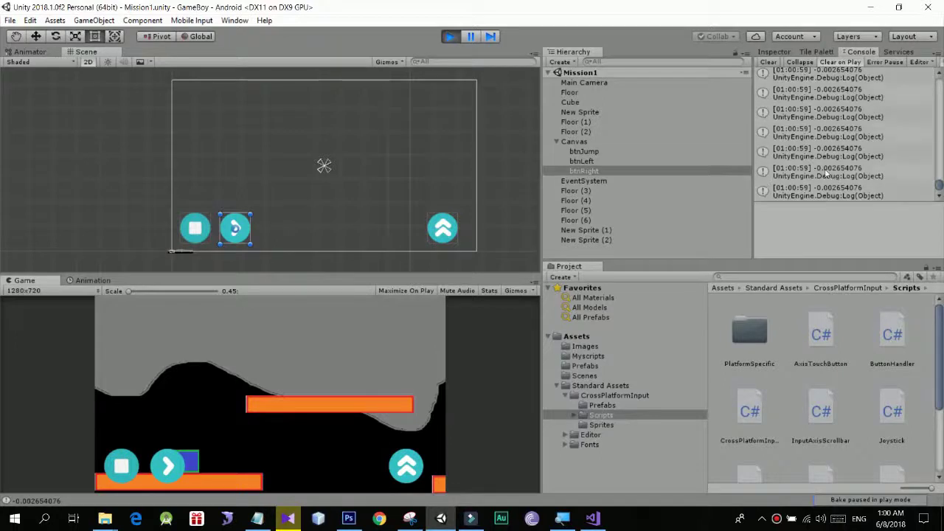
pyautogui.click(124, 470)
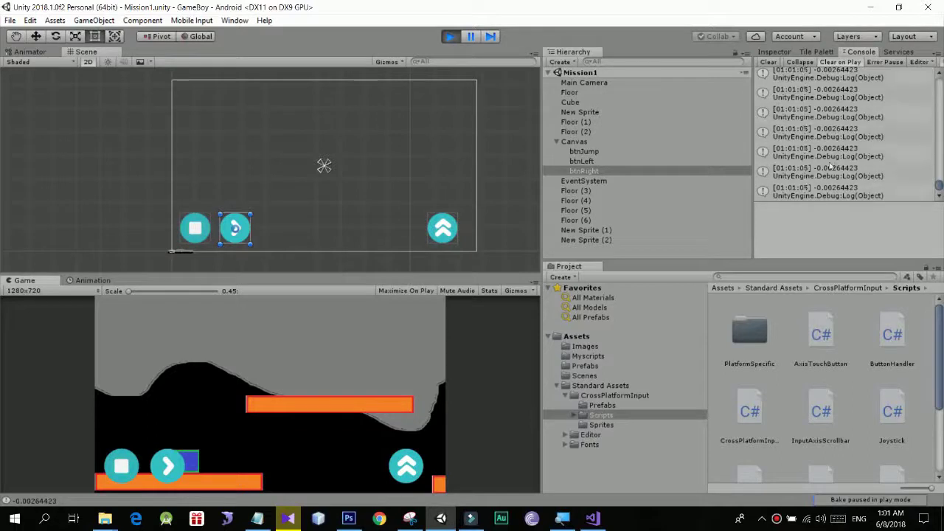
pyautogui.click(114, 463)
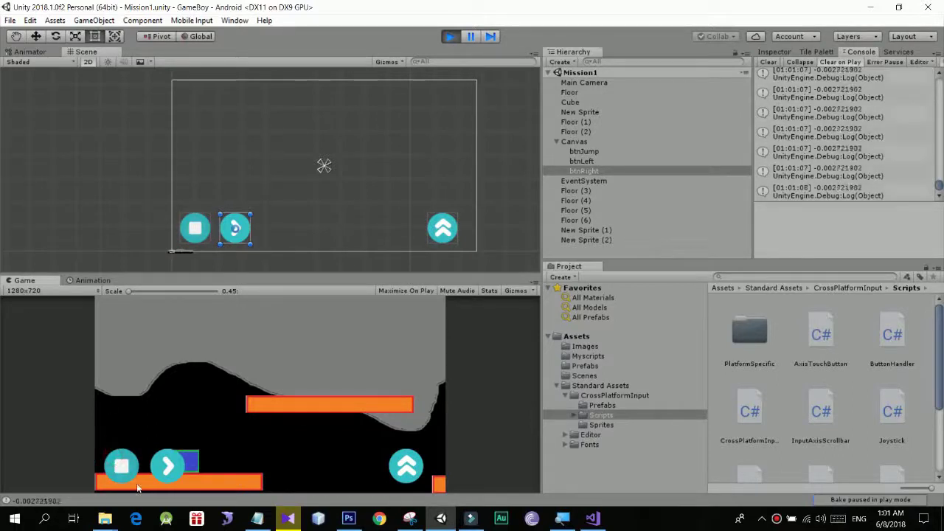
pyautogui.click(131, 476)
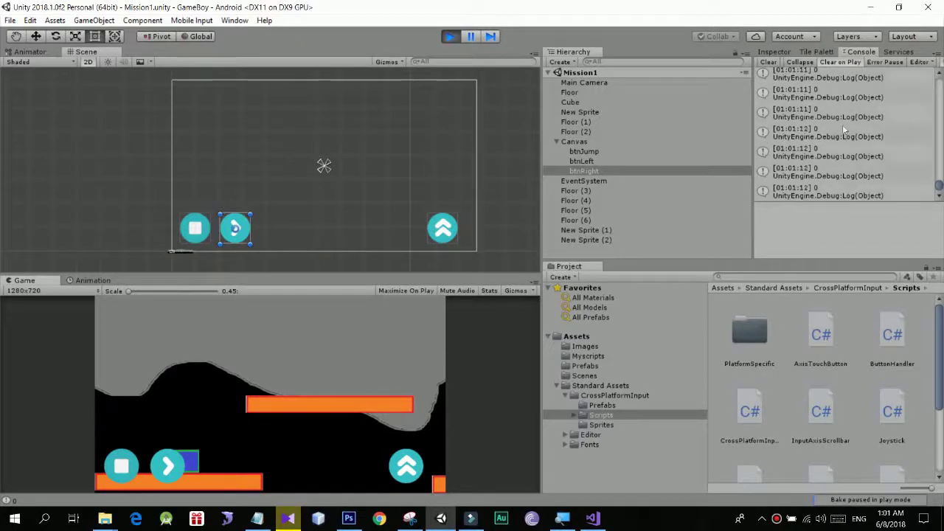
pyautogui.click(450, 37)
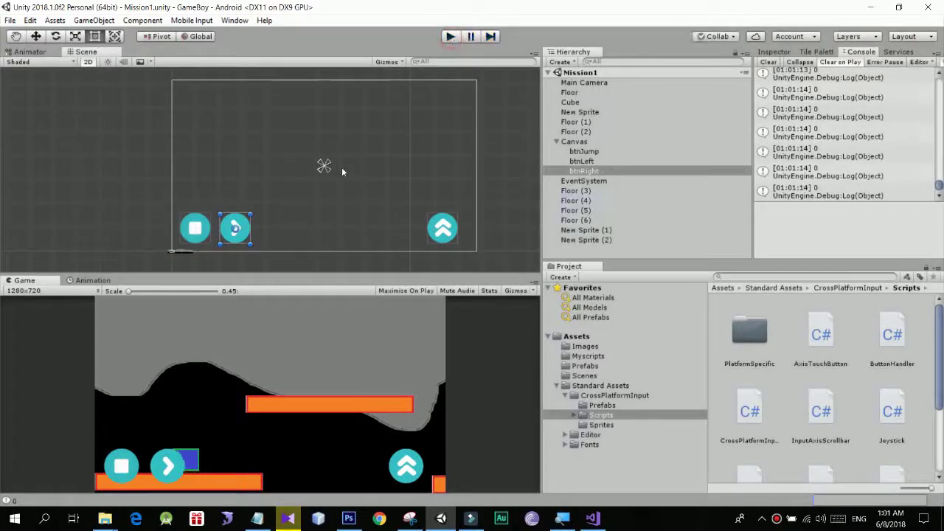
pyautogui.keyDown('shift'); pyautogui.click(199, 237); pyautogui.keyUp('shift')
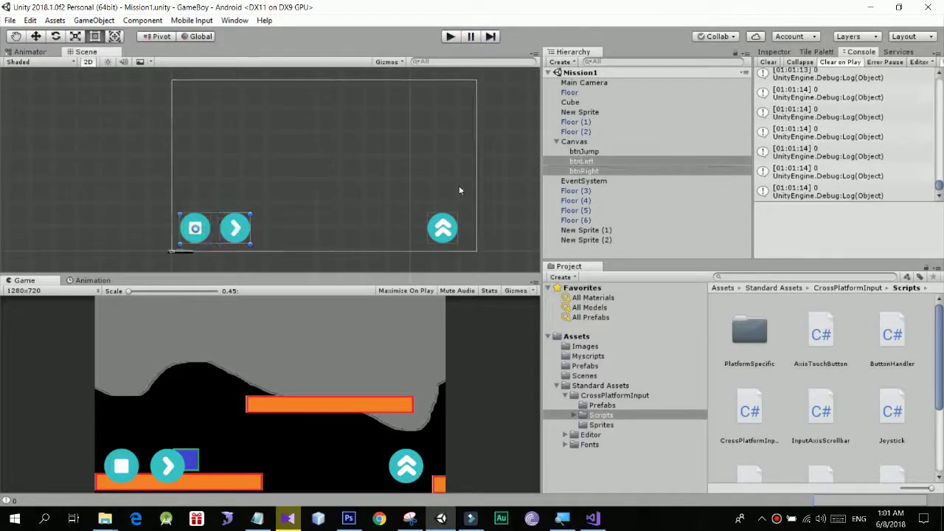
# Set Response Speed and Return To Centre Speed to 10000 on btnLeft and btnRight
pyautogui.click(774, 53)
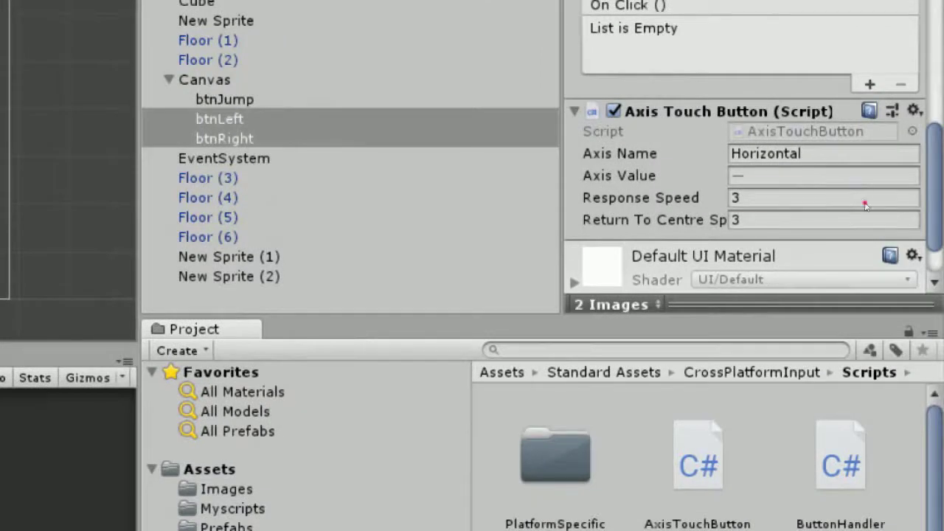
pyautogui.click(867, 199)
pyautogui.click(853, 214)
pyautogui.click(853, 197)
pyautogui.write('10000')
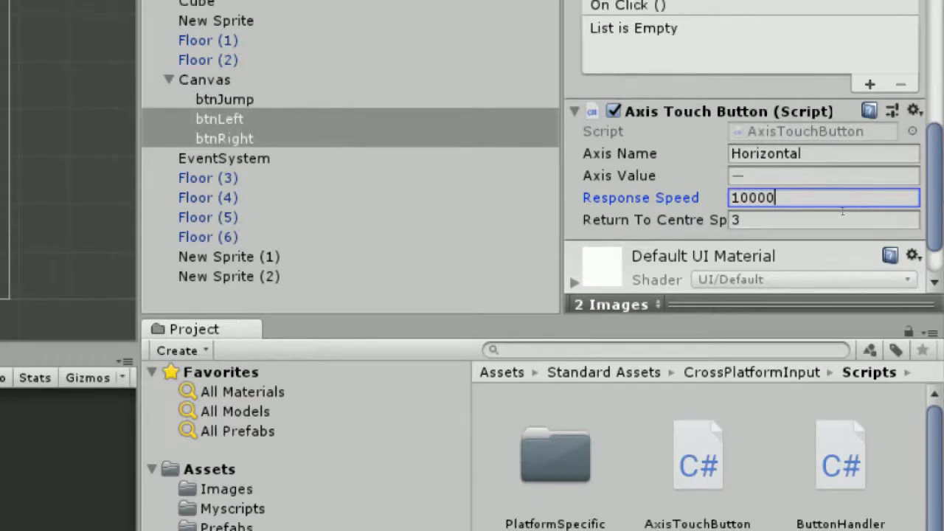
pyautogui.click(842, 212)
pyautogui.write('10000')
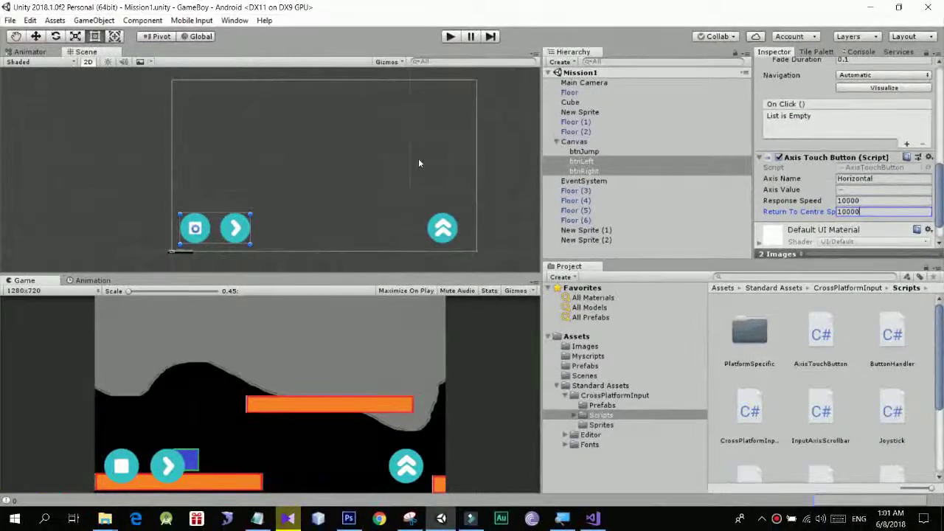
pyautogui.click(419, 158)
pyautogui.click(449, 36)
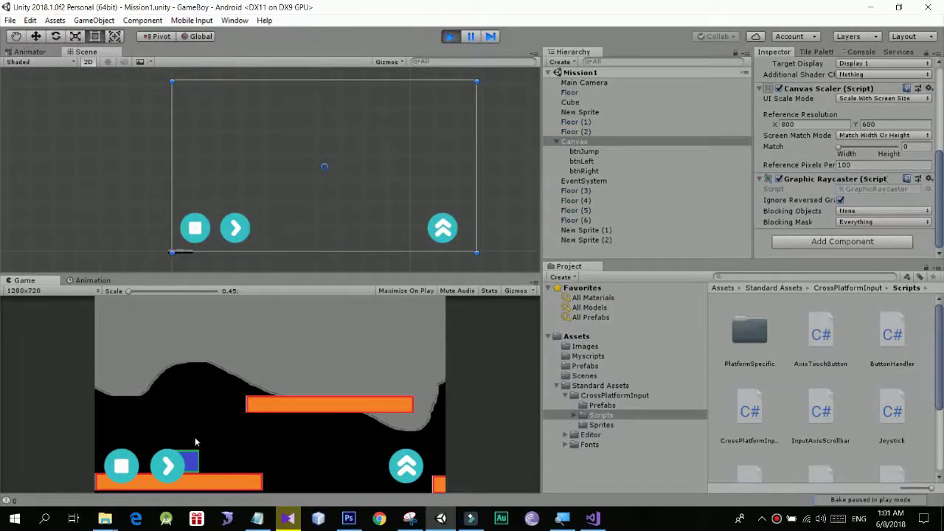
# In the Console, confirm the right touch button now logs a Horizontal value of 1
pyautogui.click(860, 51)
pyautogui.click(164, 471)
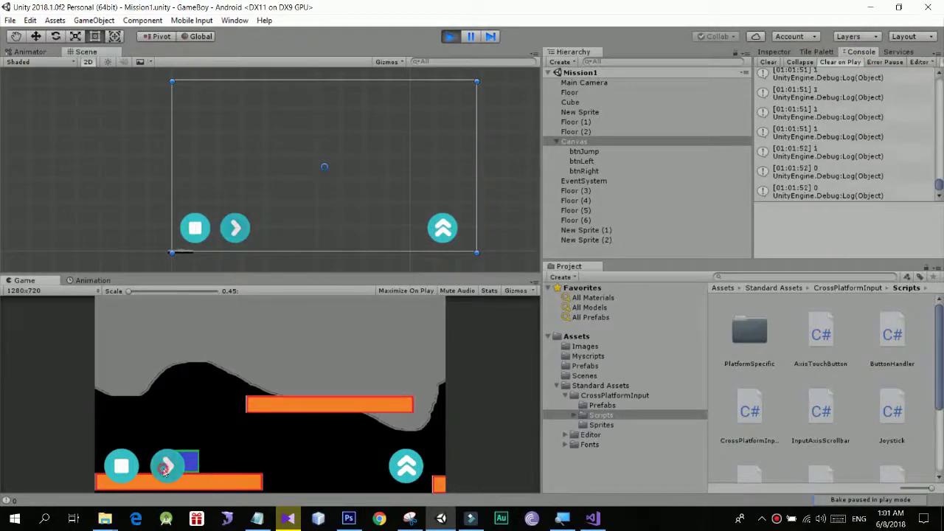
pyautogui.click(164, 471)
pyautogui.click(165, 471)
pyautogui.click(164, 470)
pyautogui.click(164, 471)
pyautogui.click(164, 471)
pyautogui.click(164, 471)
pyautogui.click(164, 470)
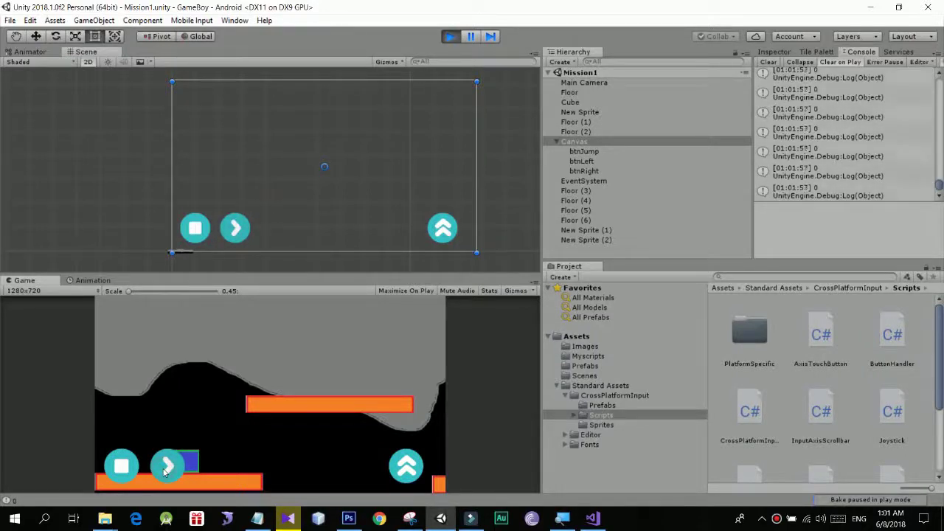
pyautogui.click(165, 471)
pyautogui.click(164, 470)
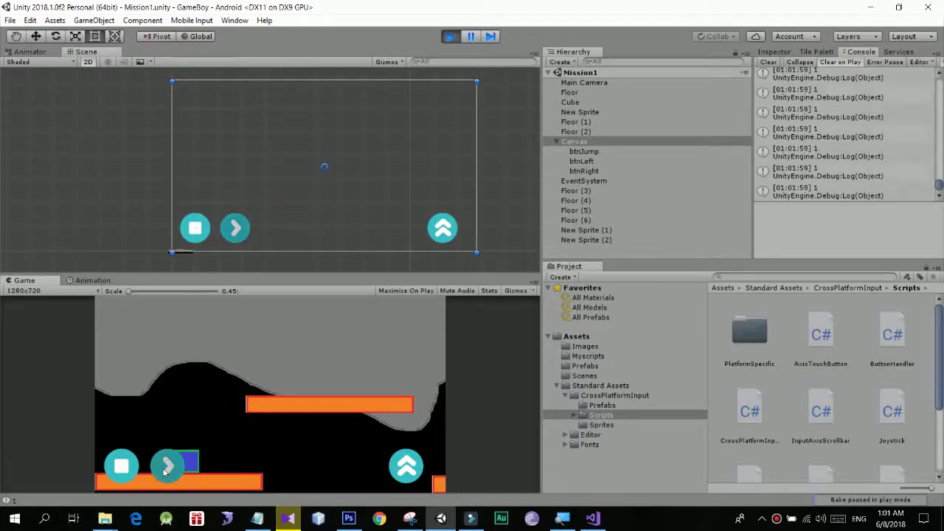
pyautogui.click(164, 471)
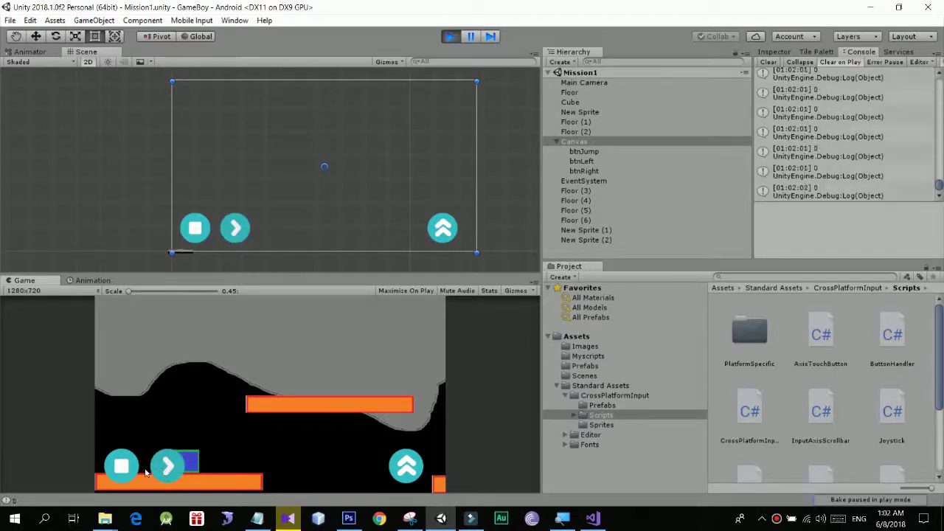
# Confirm the left touch button logs a Horizontal value of -1
pyautogui.click(123, 471)
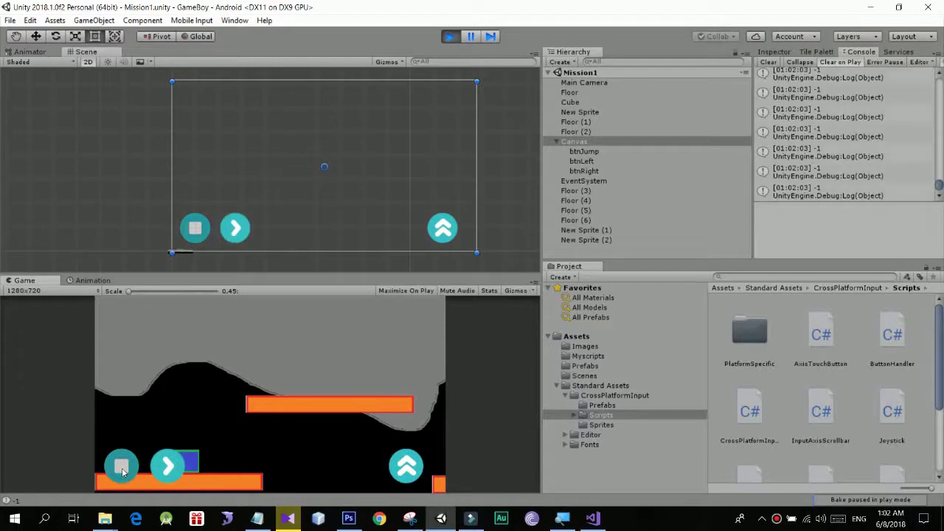
pyautogui.click(122, 471)
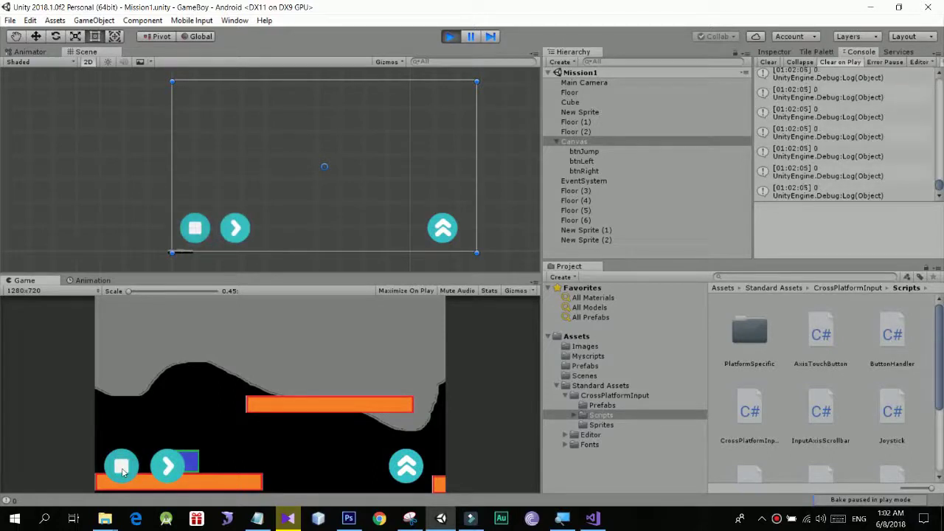
pyautogui.click(123, 471)
pyautogui.click(122, 471)
pyautogui.click(123, 471)
# Alternate between the right and left buttons to recheck 1 and -1, then stop play mode
pyautogui.click(174, 466)
pyautogui.click(175, 466)
pyautogui.click(177, 467)
pyautogui.click(175, 467)
pyautogui.click(122, 466)
pyautogui.click(168, 467)
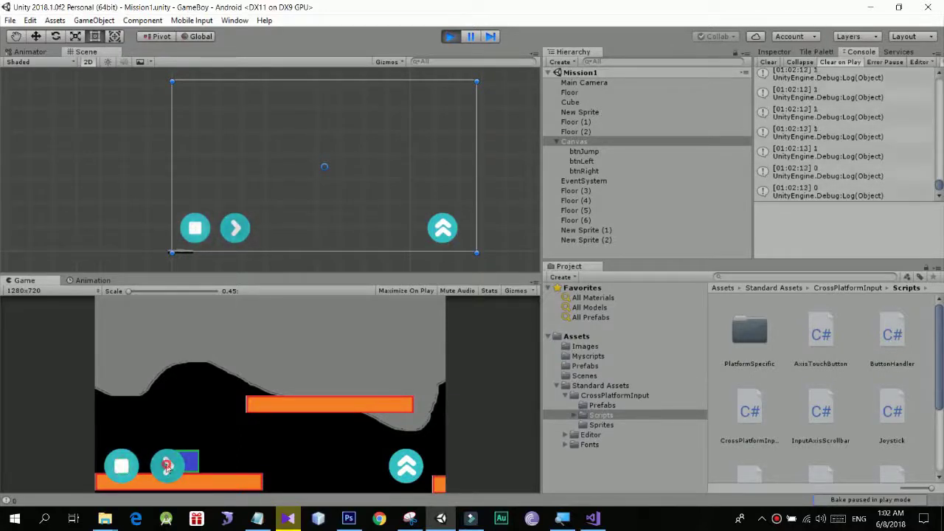
pyautogui.click(128, 466)
pyautogui.click(168, 466)
pyautogui.click(122, 466)
pyautogui.click(168, 465)
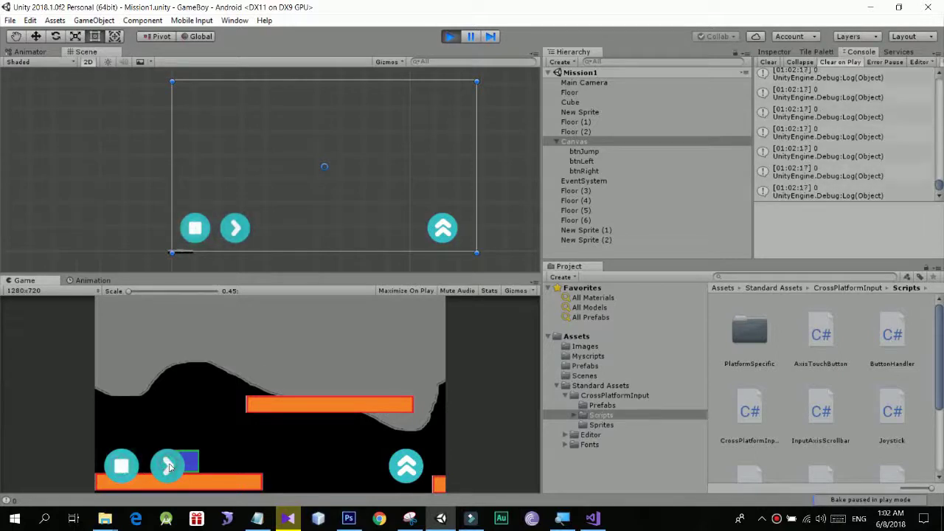
pyautogui.click(445, 40)
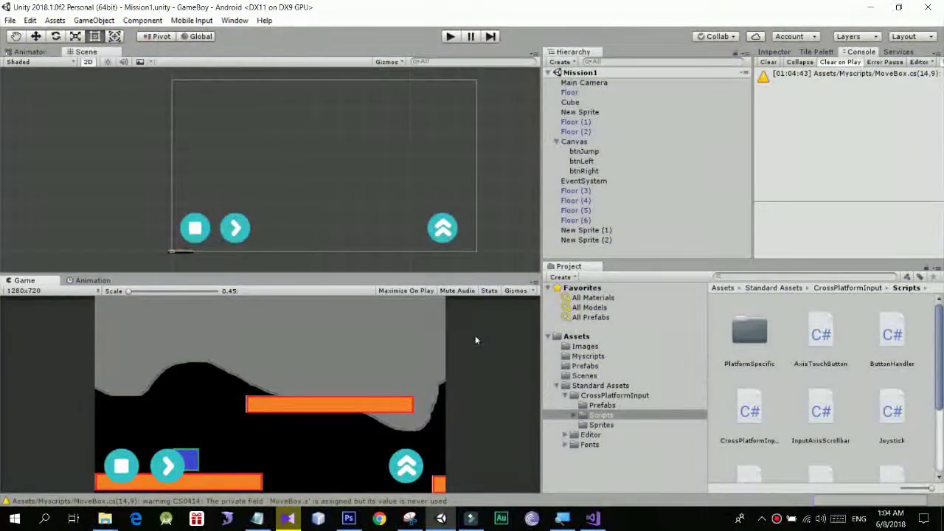
pyautogui.click(593, 519)
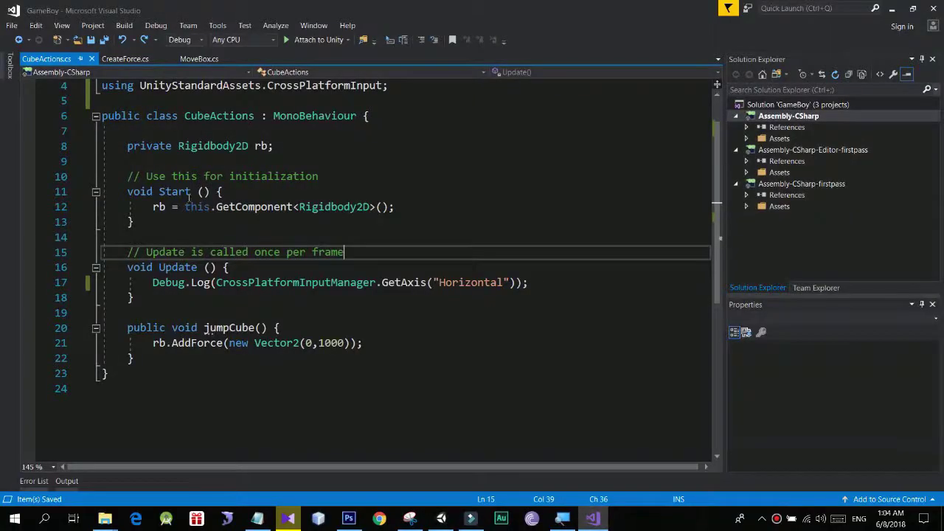
# Add a 'float speed;' line directly below the rb field in CubeActions.cs
pyautogui.click(212, 239)
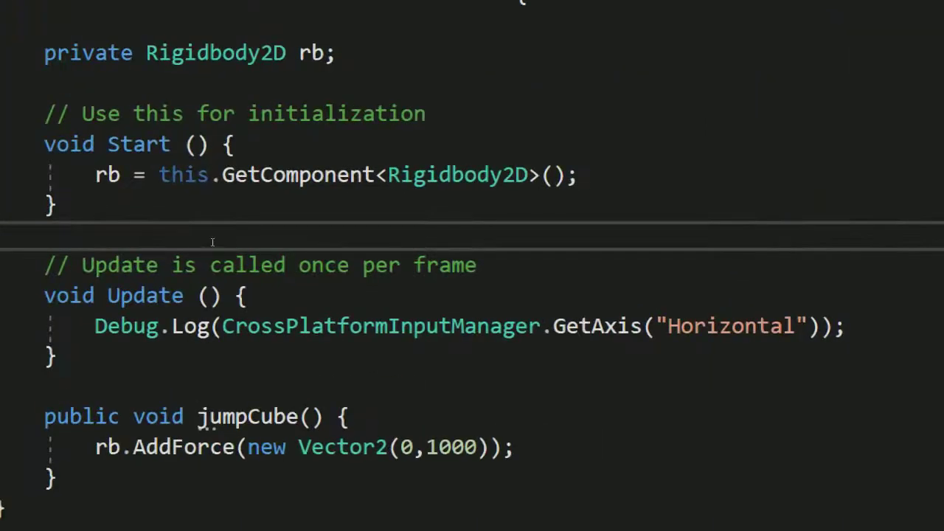
pyautogui.press('Up')
pyautogui.press('Up')
pyautogui.press('Up')
pyautogui.press('End')
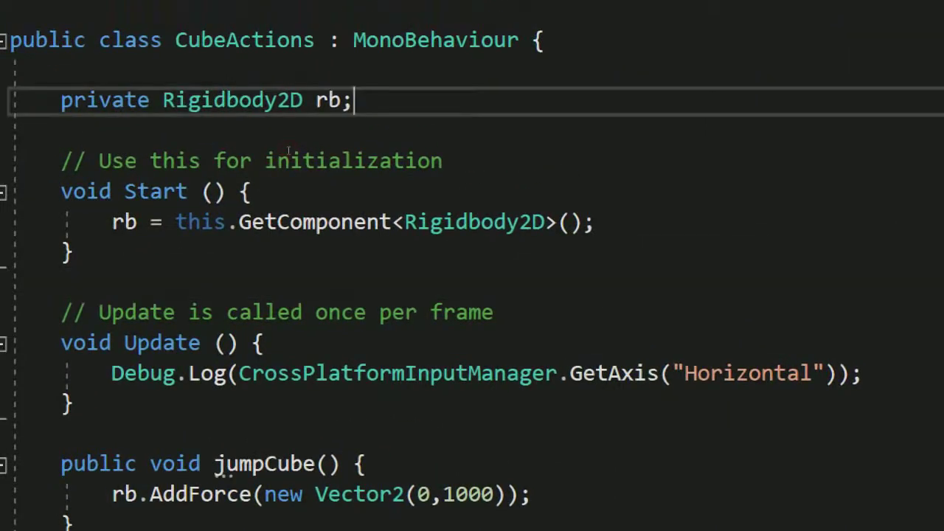
pyautogui.press('Return')
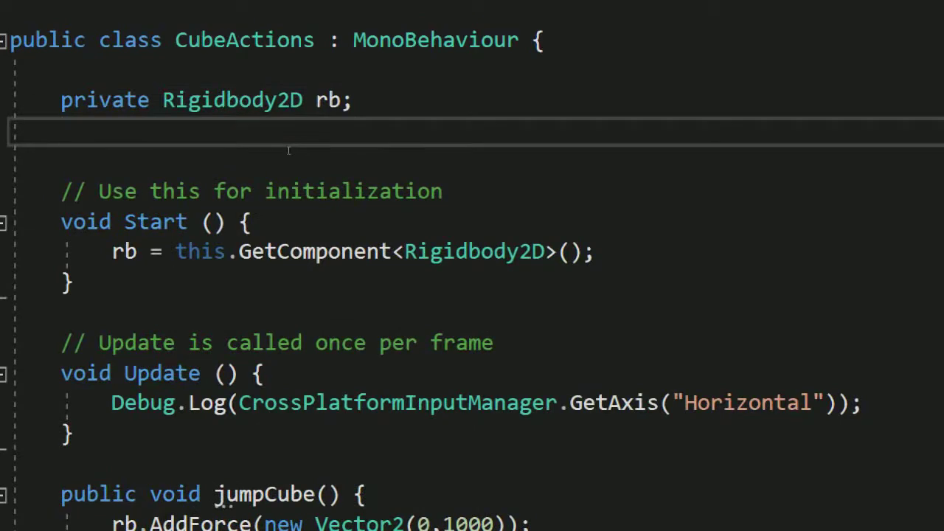
pyautogui.write('public')
pyautogui.press('BackSpace')
pyautogui.press('BackSpace')
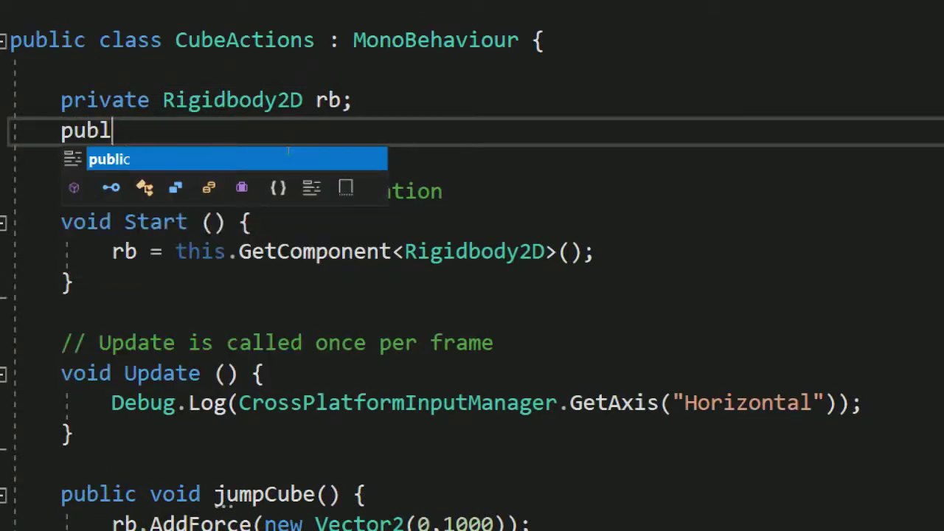
pyautogui.press('BackSpace')
pyautogui.press('BackSpace')
pyautogui.press('BackSpace')
pyautogui.press('BackSpace')
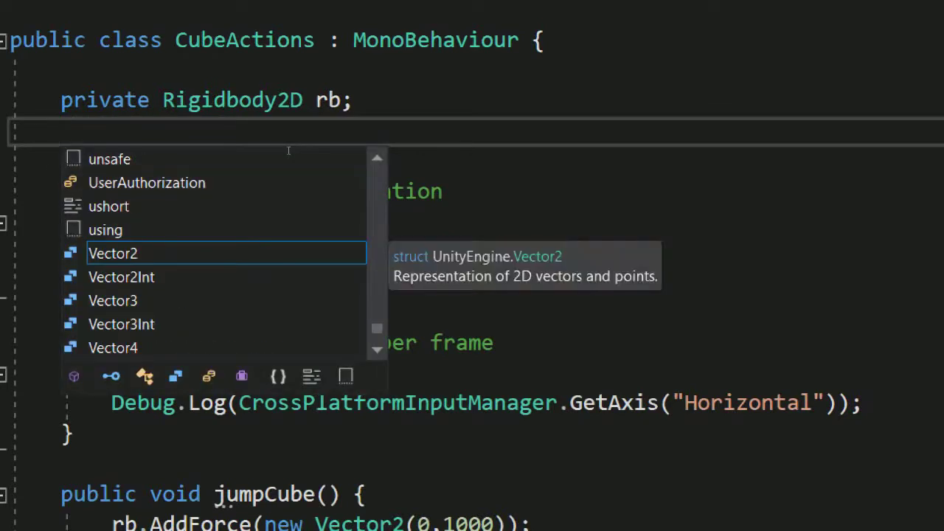
pyautogui.write('float speed;')
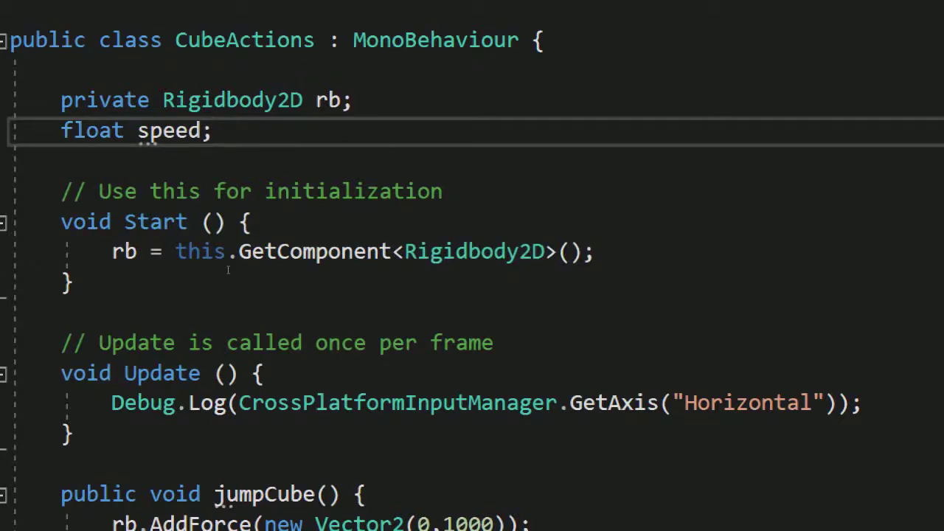
# Make the new line read 'public float speed;'
pyautogui.press('Home')
pyautogui.hotkey('ctrl', 'shift', 'Right')
pyautogui.write('public')
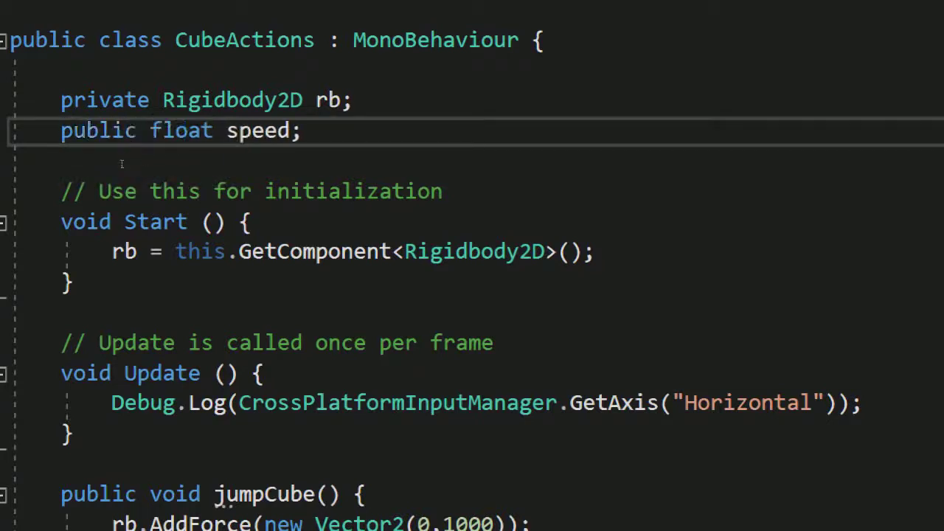
pyautogui.hotkey('ctrl', 'shift', 'Right')
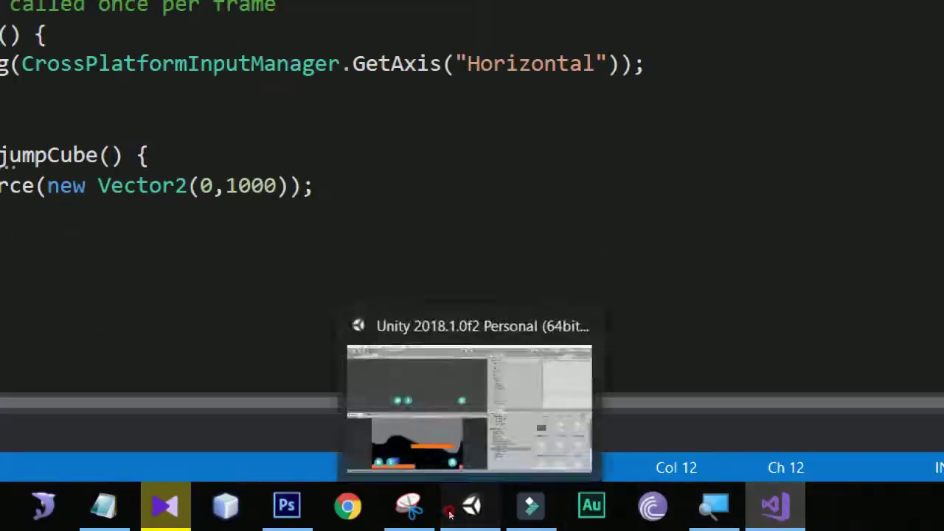
pyautogui.click(449, 512)
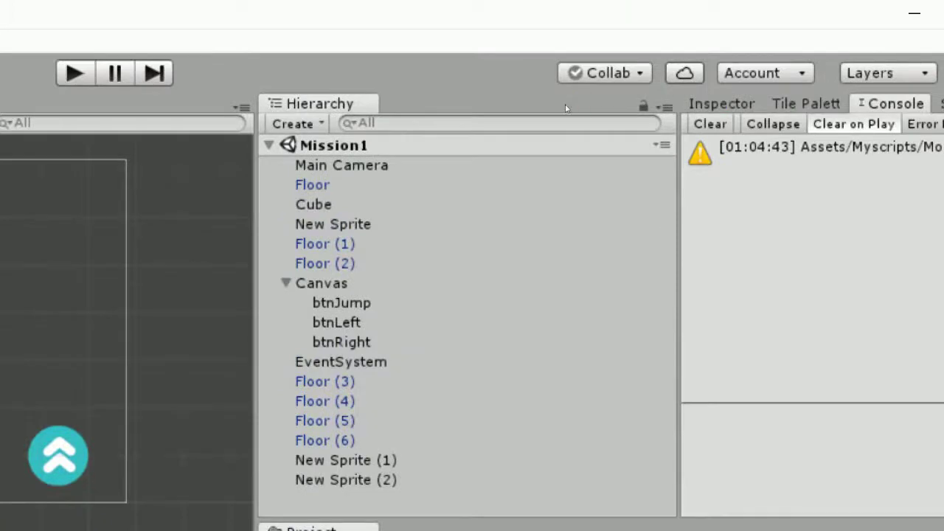
# Select Cube and find the Cube Actions Speed field in the Inspector, set to 0
pyautogui.click(313, 205)
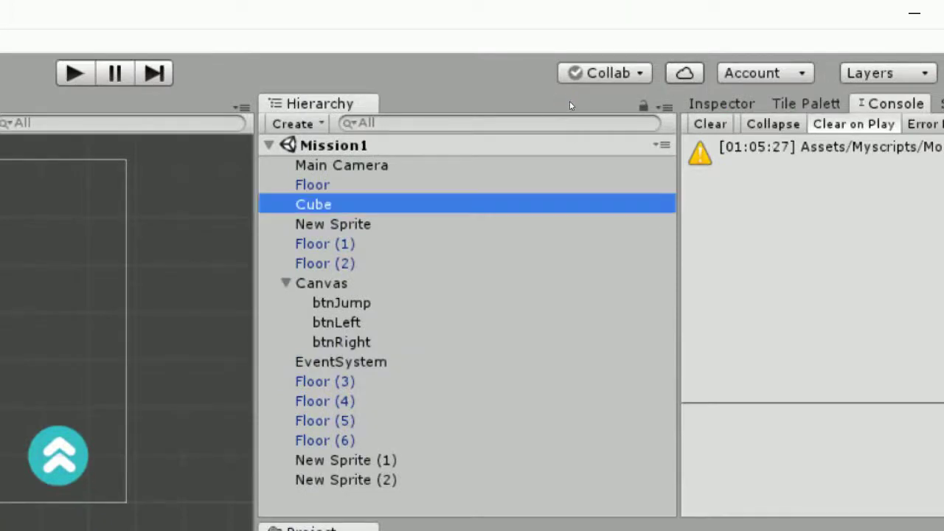
pyautogui.press('F2')
pyautogui.press('Return')
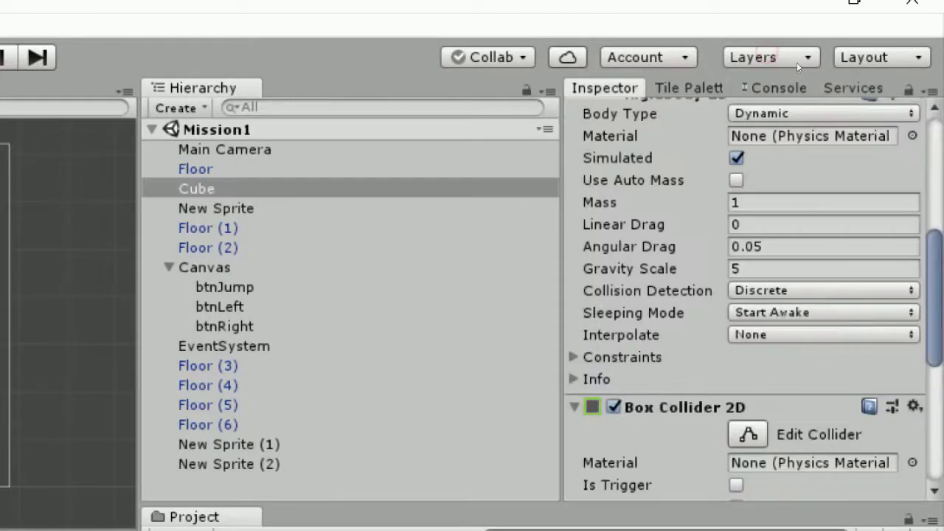
pyautogui.scroll(-3, 842, 182)
pyautogui.scroll(-5, 843, 182)
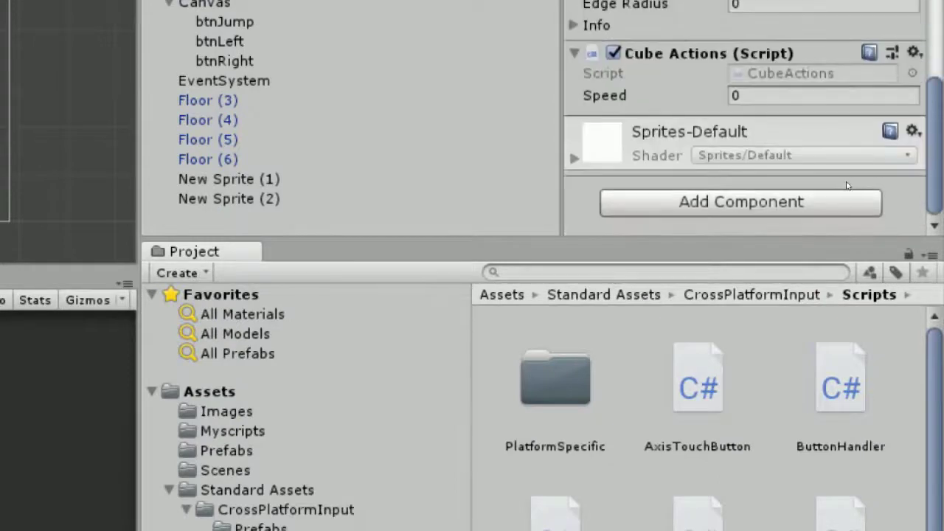
pyautogui.click(844, 185)
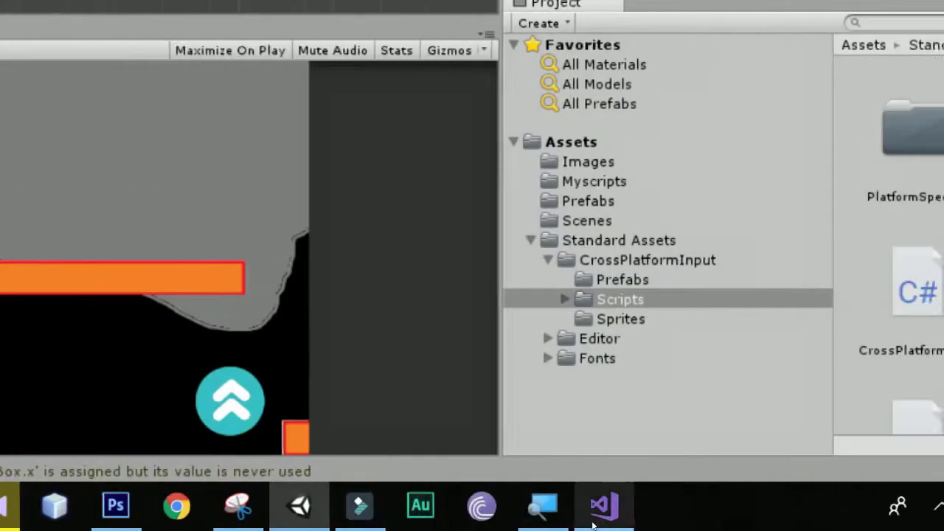
# Change the speed field's modifier from public to private in CubeActions.cs
pyautogui.click(594, 524)
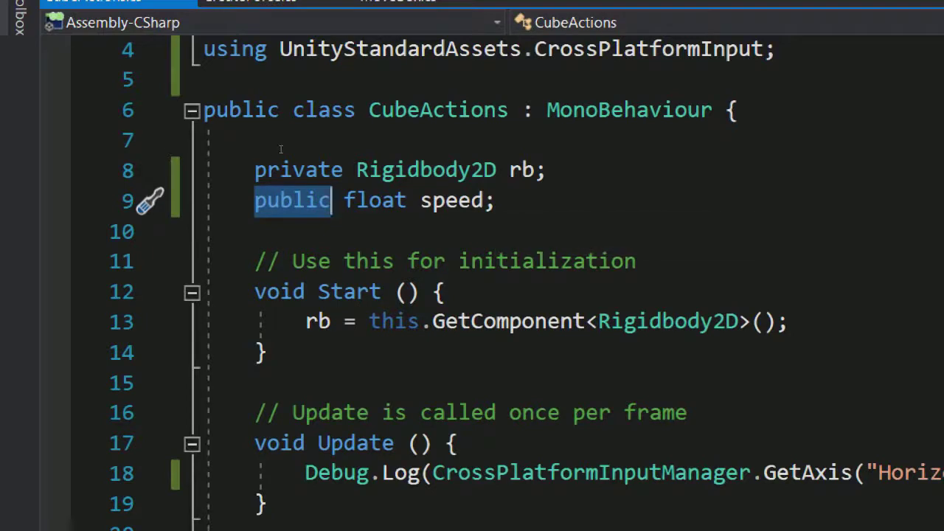
pyautogui.hotkey('ctrl', 'z')
pyautogui.hotkey('ctrl', 'y')
pyautogui.hotkey('ctrl', 'z')
pyautogui.hotkey('ctrl', 'y')
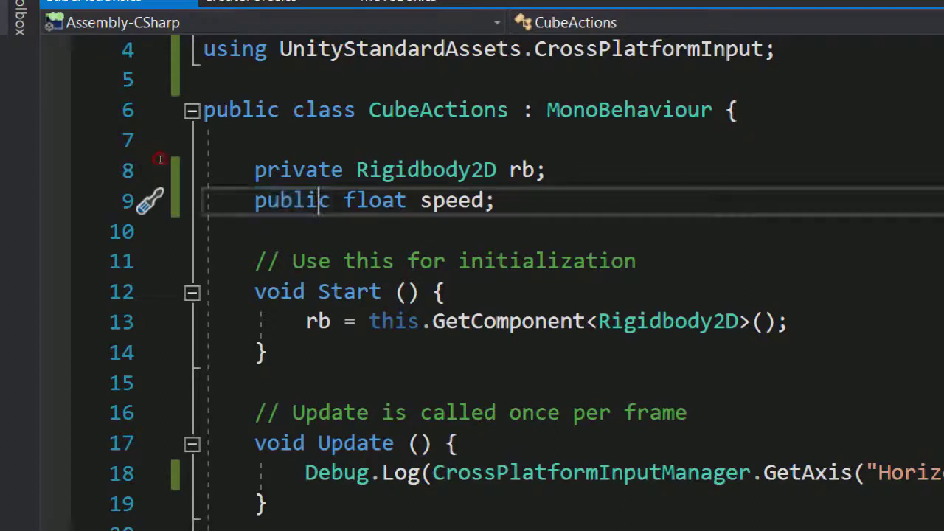
pyautogui.write('private')
pyautogui.press('Escape')
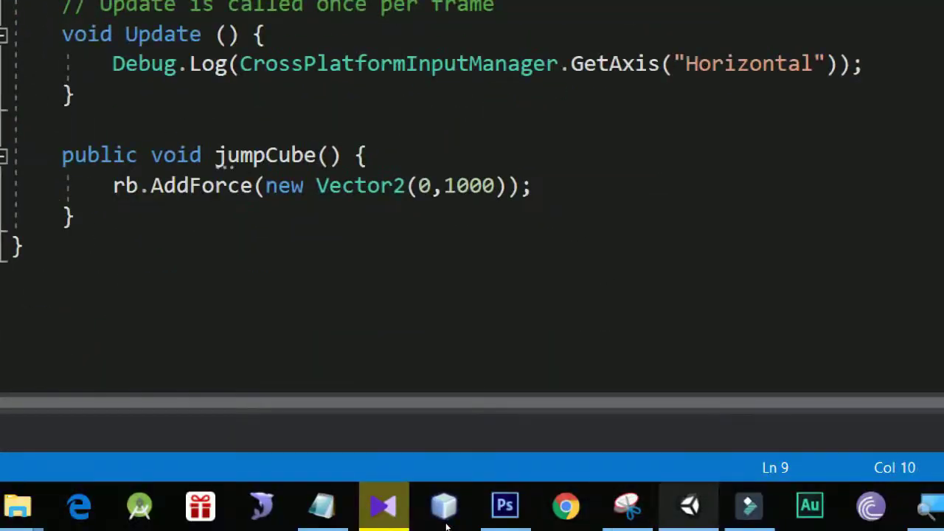
pyautogui.click(444, 520)
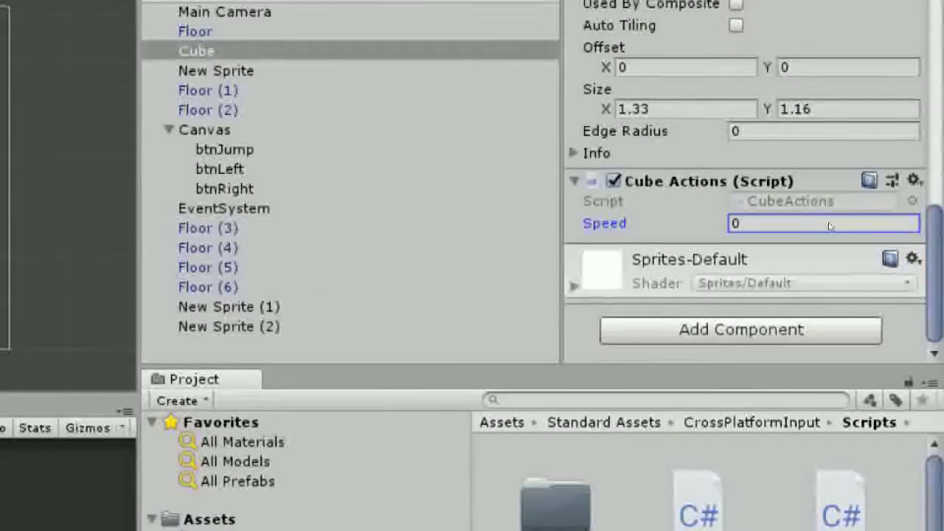
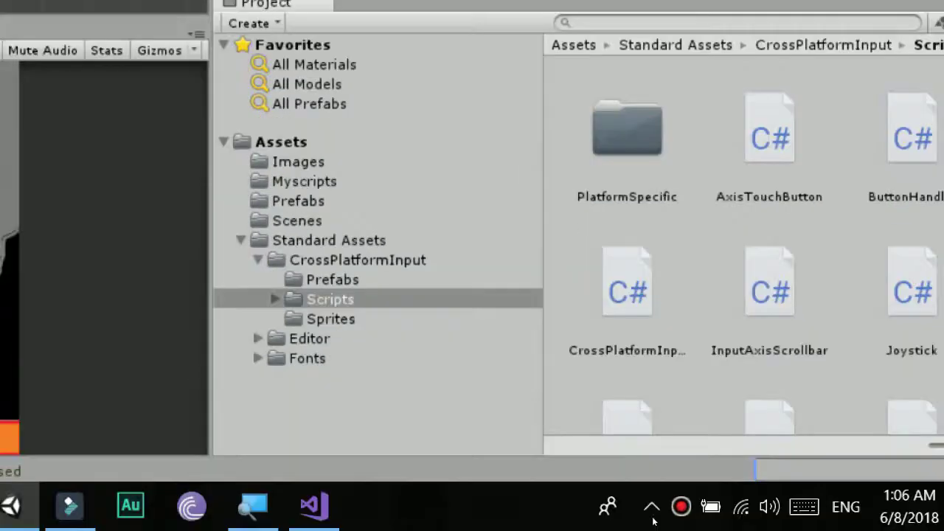
# Add [SerializeField] above the speed field and a blank line after the rb declaration
pyautogui.click(313, 506)
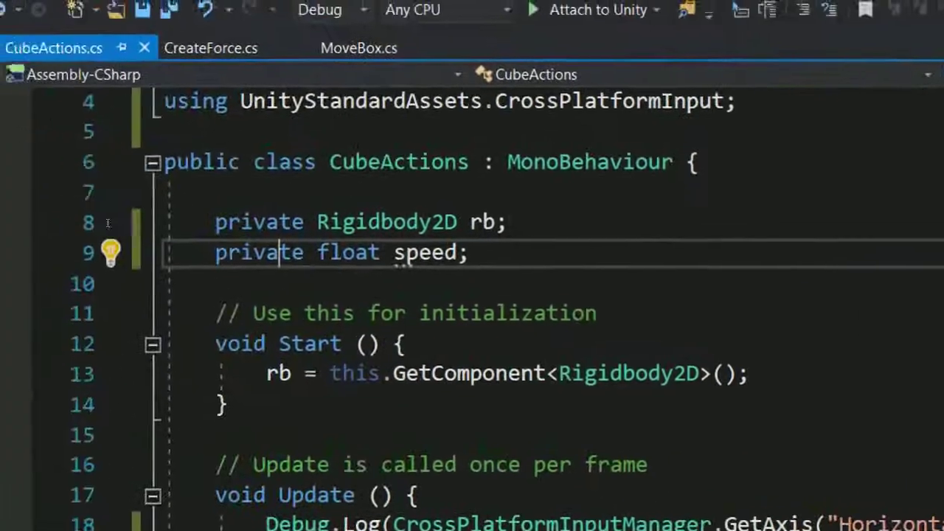
pyautogui.press('Return')
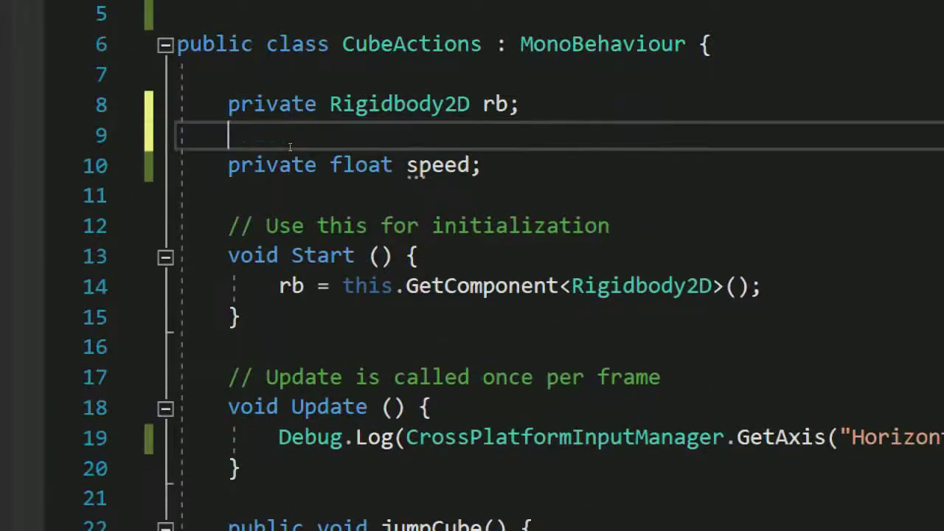
pyautogui.write('[')
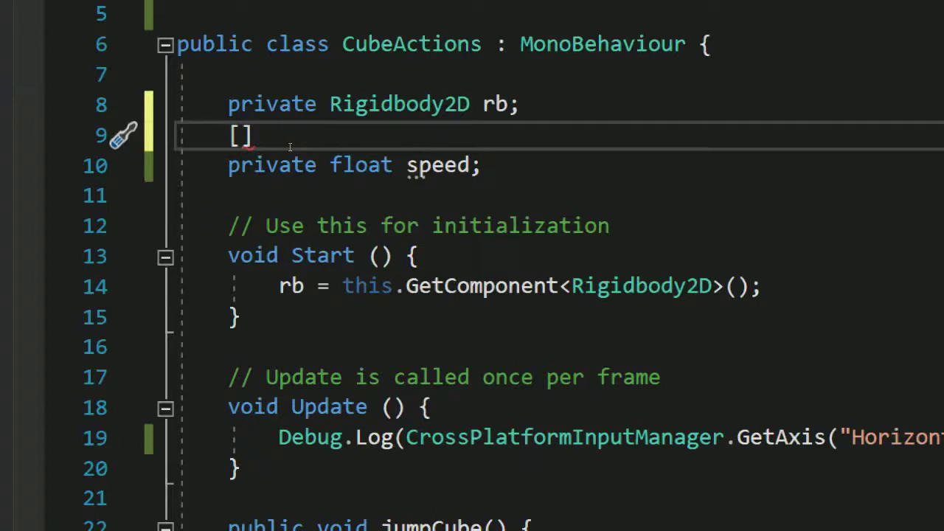
pyautogui.write('Se')
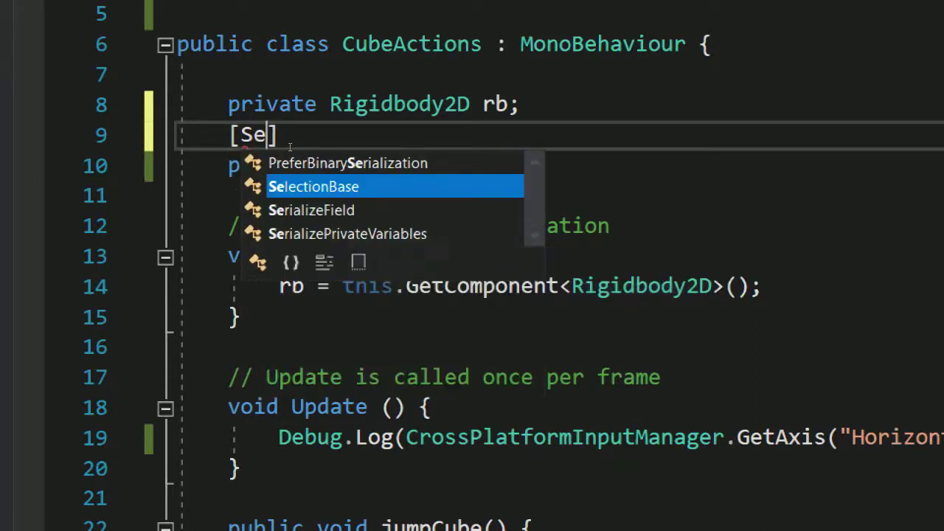
pyautogui.write('r')
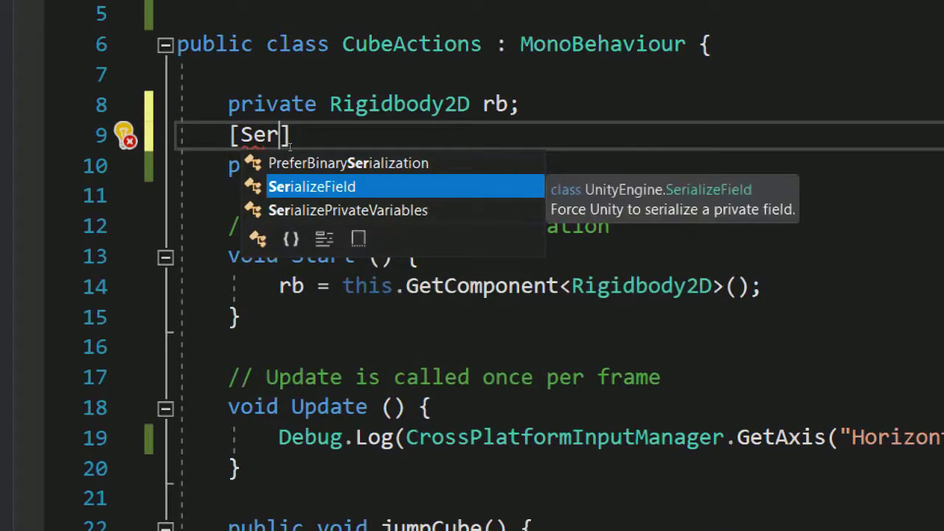
pyautogui.press('Tab')
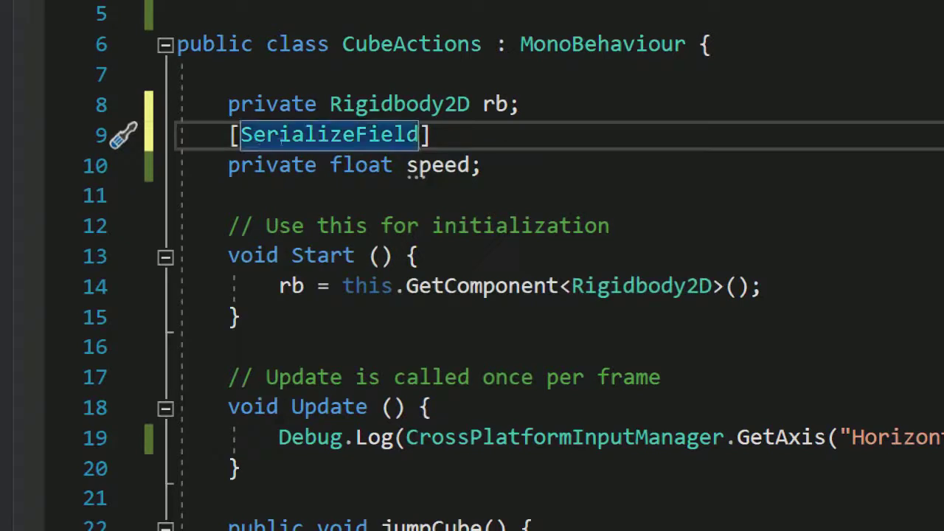
pyautogui.press('Up')
pyautogui.press('End')
pyautogui.press('Return')
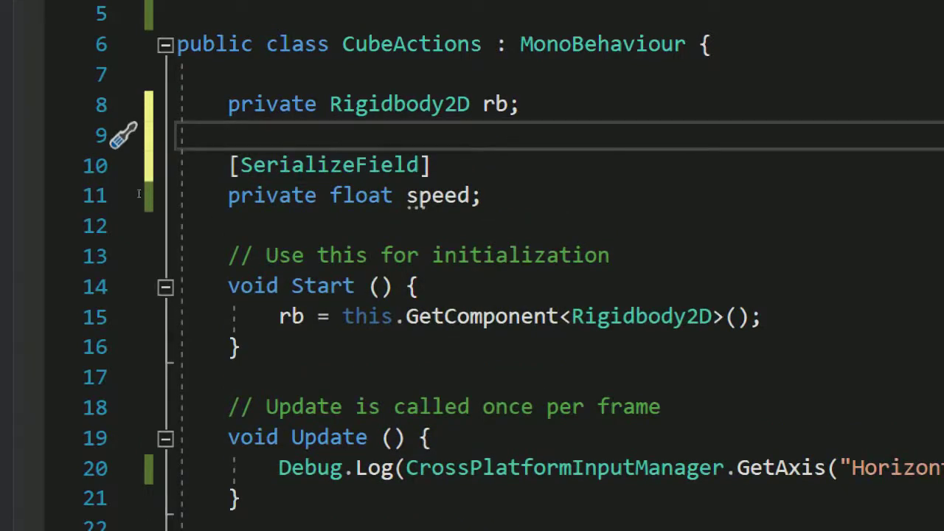
# Highlight the speed field declaration, then return to the Unity editor
pyautogui.moveTo(228, 195); pyautogui.dragTo(292, 194)
pyautogui.click(228, 195)
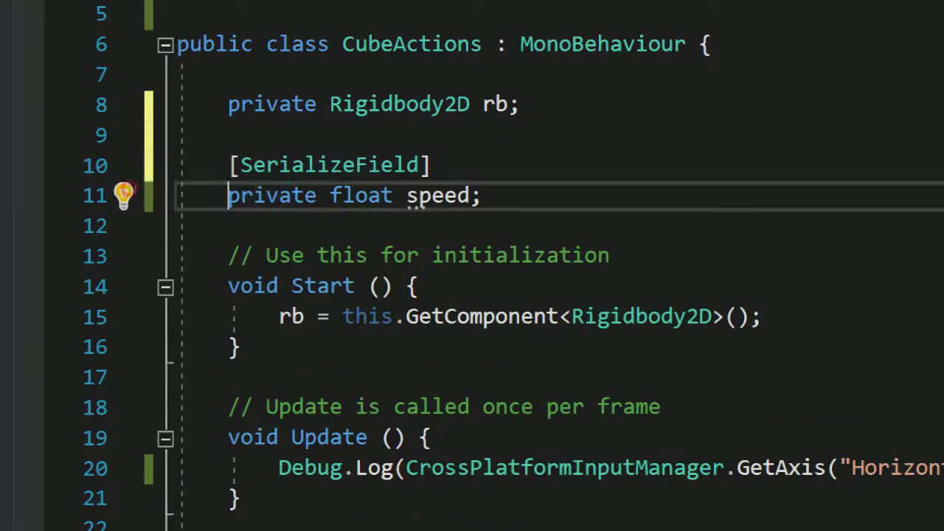
pyautogui.moveTo(228, 195); pyautogui.dragTo(470, 195)
pyautogui.click(470, 195)
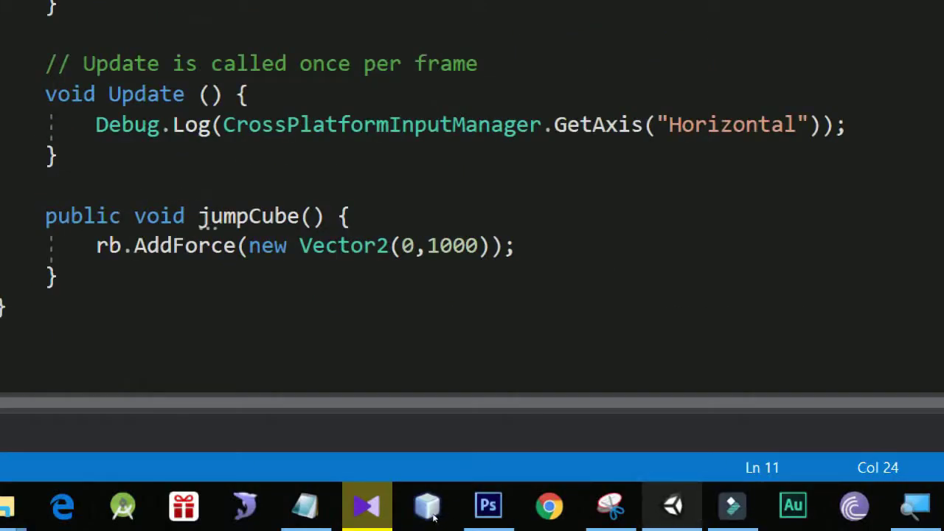
pyautogui.click(673, 505)
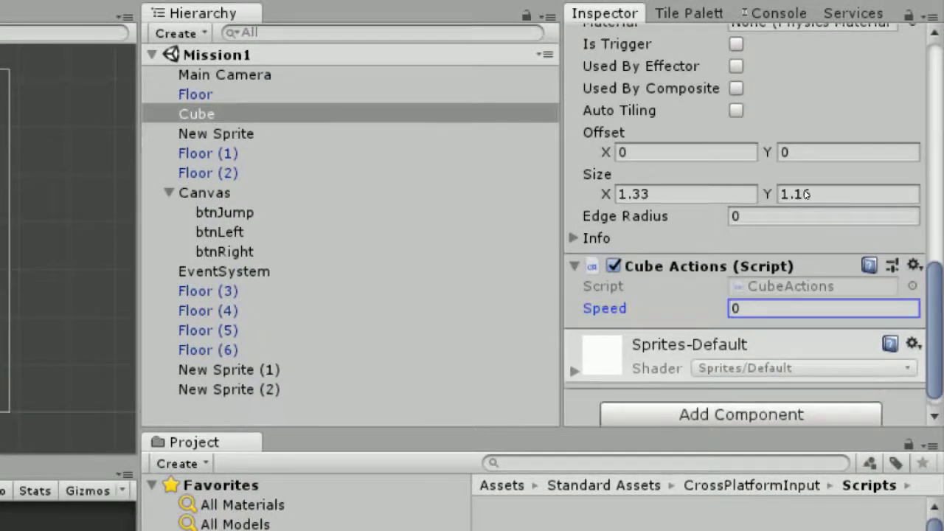
# Set the Cube's Speed to 10 in the Inspector and go back to the CubeActions script
pyautogui.click(851, 200)
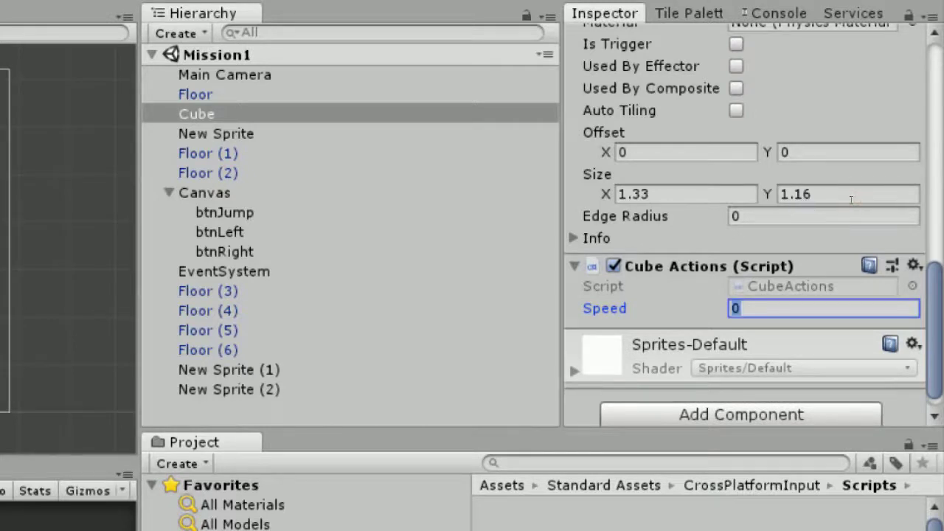
pyautogui.write('10')
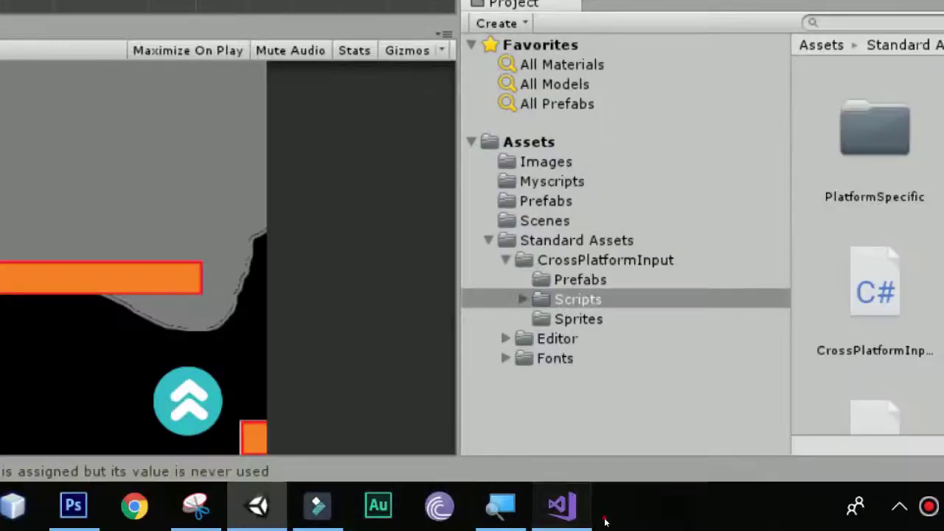
pyautogui.click(605, 521)
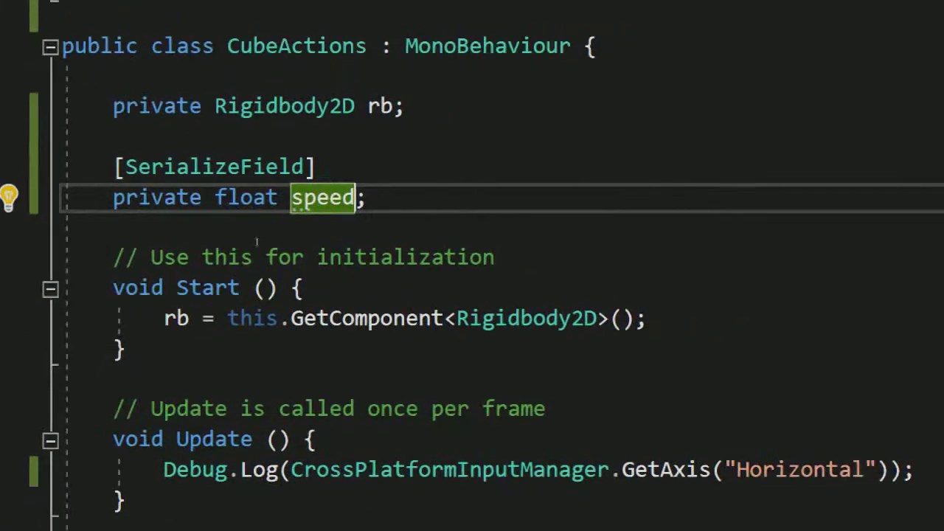
pyautogui.moveTo(228, 318); pyautogui.dragTo(522, 318)
pyautogui.hotkey('shift', 'Right')
pyautogui.hotkey('shift', 'Right')
pyautogui.hotkey('shift', 'Right')
pyautogui.hotkey('shift', 'Right')
pyautogui.hotkey('shift', 'Right')
pyautogui.press('Right')
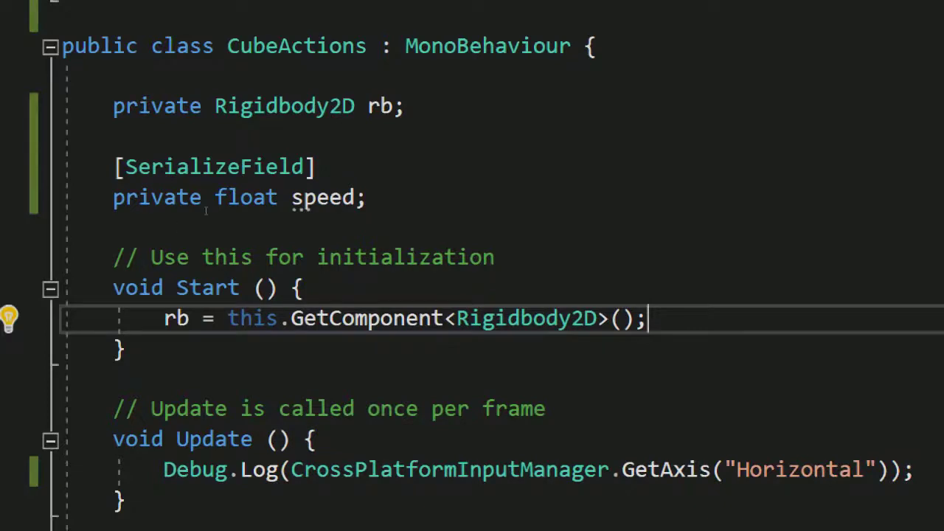
pyautogui.scroll(-1, 197, 216)
pyautogui.click(324, 107)
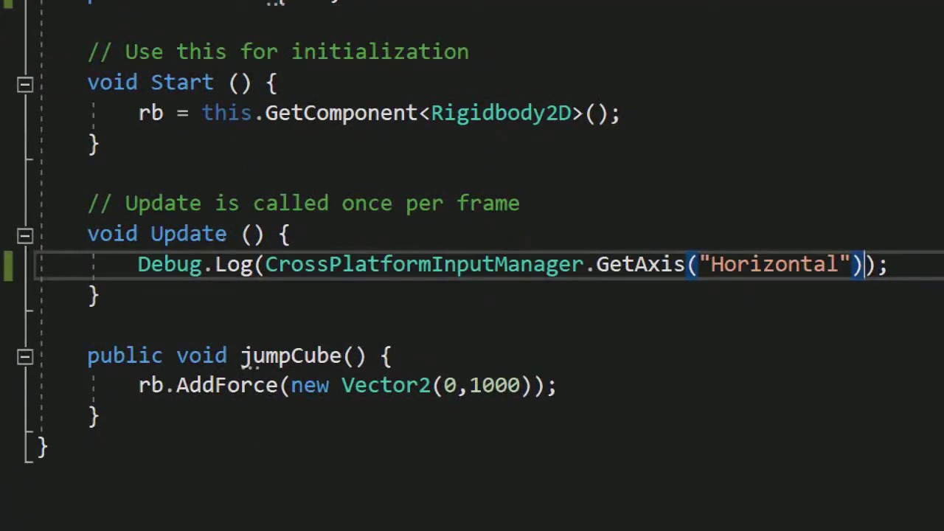
pyautogui.press('Home')
pyautogui.hotkey('shift', 'Right')
pyautogui.hotkey('shift', 'Right')
pyautogui.hotkey('shift', 'Right')
pyautogui.hotkey('shift', 'Right')
pyautogui.hotkey('shift', 'Right')
pyautogui.hotkey('shift', 'Right')
pyautogui.hotkey('shift', 'Right')
pyautogui.hotkey('shift', 'Right')
pyautogui.hotkey('shift', 'Right')
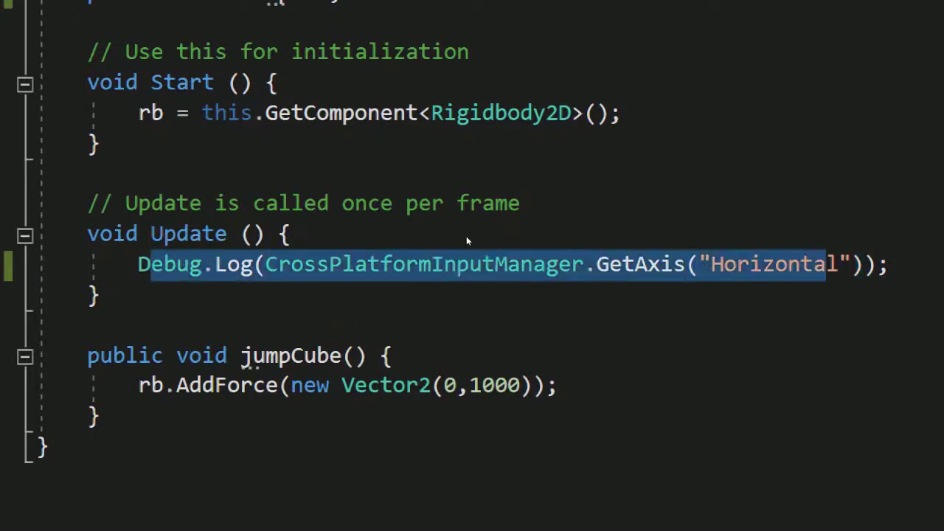
pyautogui.hotkey('shift', 'Right')
pyautogui.press('Right')
pyautogui.press('Right')
pyautogui.press('Right')
pyautogui.hotkey('shift', 'Left')
pyautogui.hotkey('shift', 'Left')
pyautogui.hotkey('shift', 'Left')
pyautogui.hotkey('shift', 'Left')
pyautogui.hotkey('shift', 'Left')
pyautogui.hotkey('shift', 'Left')
pyautogui.hotkey('shift', 'Left')
pyautogui.hotkey('shift', 'Left')
pyautogui.hotkey('shift', 'Left')
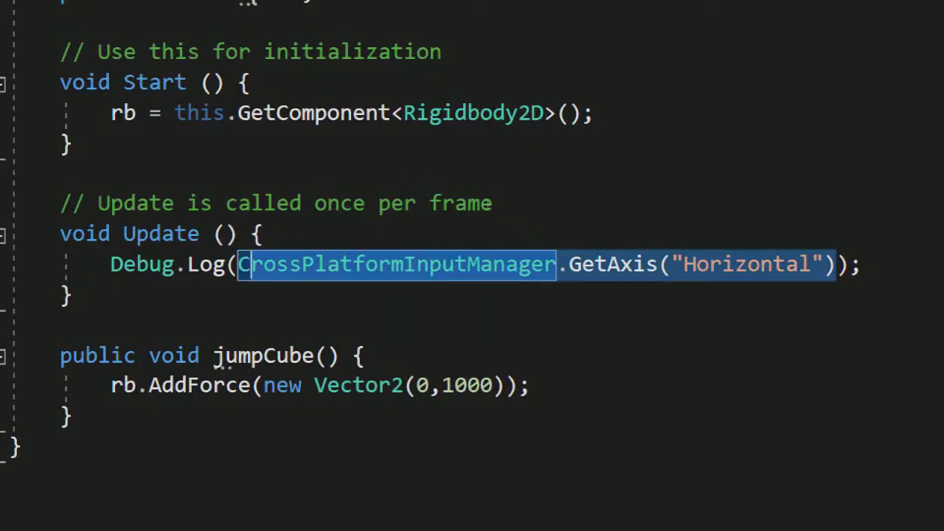
pyautogui.press('Right')
pyautogui.press('Right')
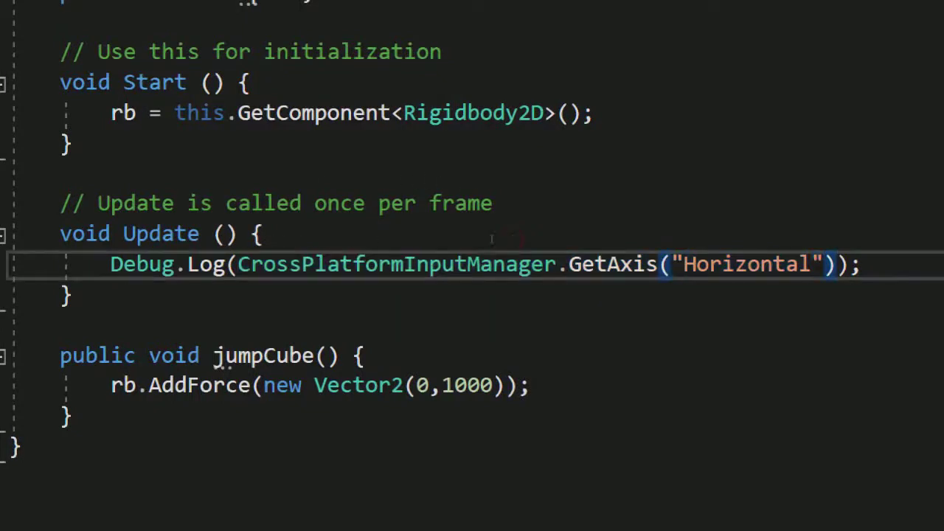
pyautogui.press('Left')
pyautogui.press('Left')
pyautogui.press('Left')
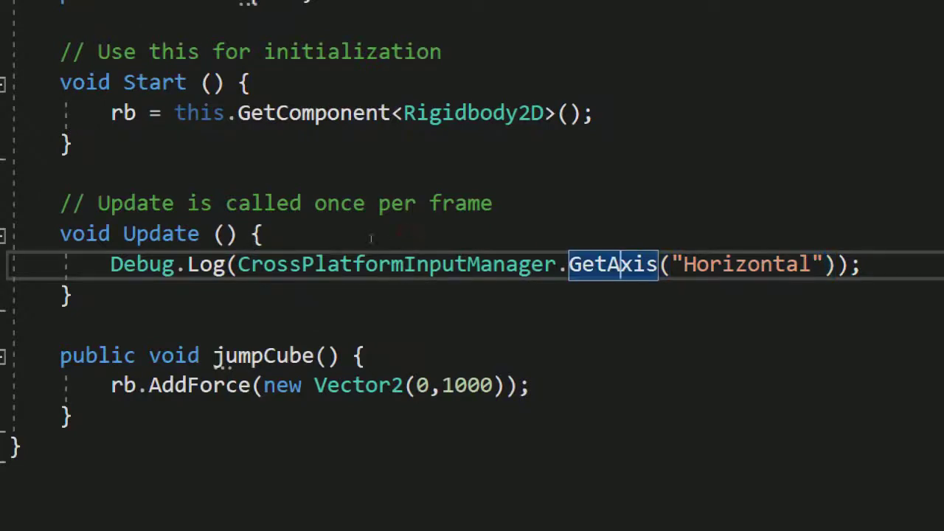
pyautogui.click(234, 187)
pyautogui.press('Return')
pyautogui.write('float direction;')
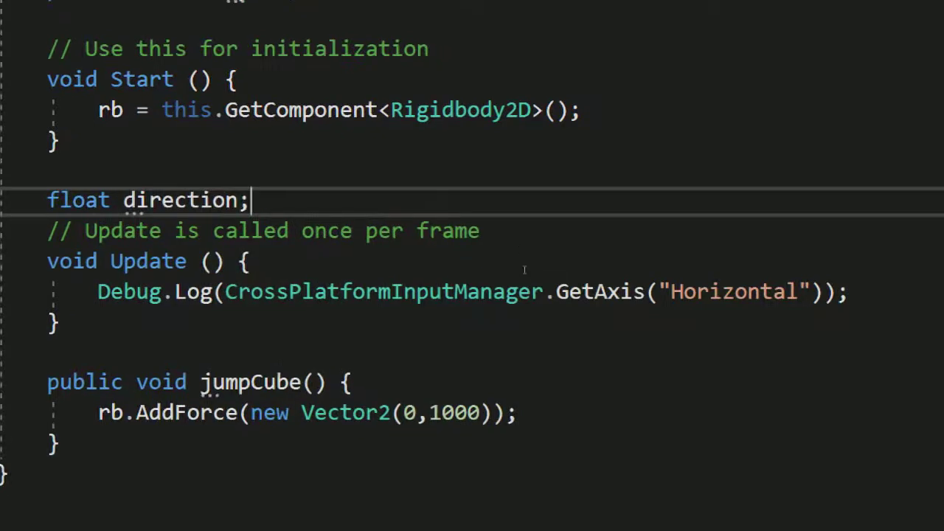
# Replace the Debug.Log line with direction = CrossPlatformInputManager.GetAxis("Horizontal");
pyautogui.click(821, 292)
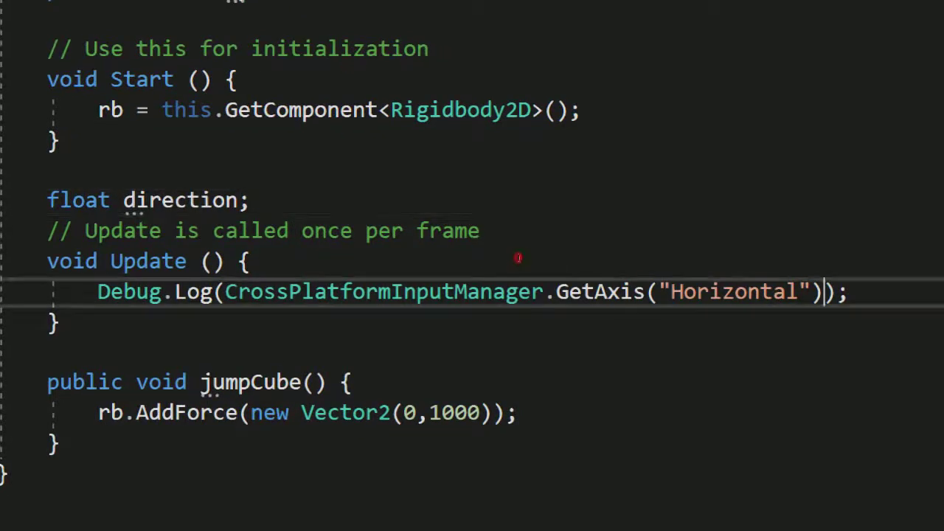
pyautogui.keyDown('shift'); pyautogui.click(225, 292); pyautogui.keyUp('shift')
pyautogui.hotkey('ctrl', 'x')
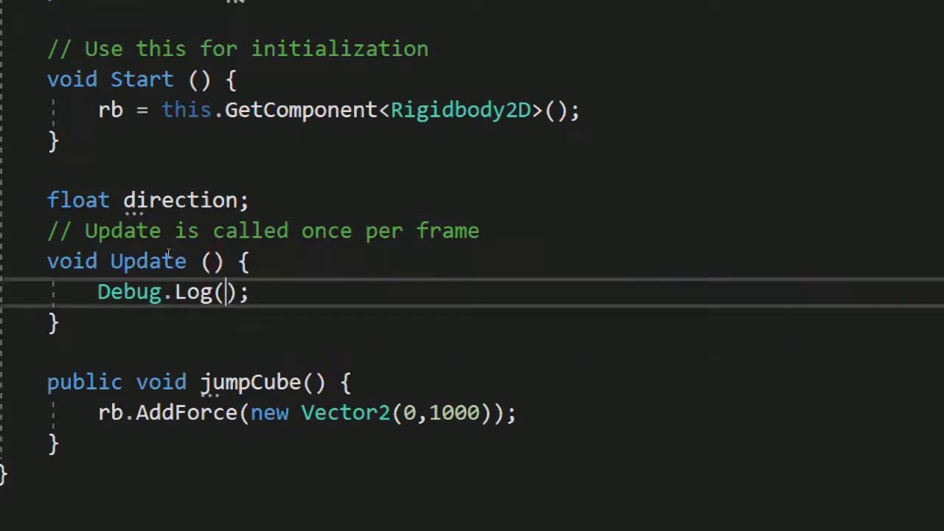
pyautogui.moveTo(98, 291); pyautogui.dragTo(251, 291)
pyautogui.write('dir')
pyautogui.press('Tab')
pyautogui.write('=')
pyautogui.hotkey('ctrl', 'v')
pyautogui.write(';')
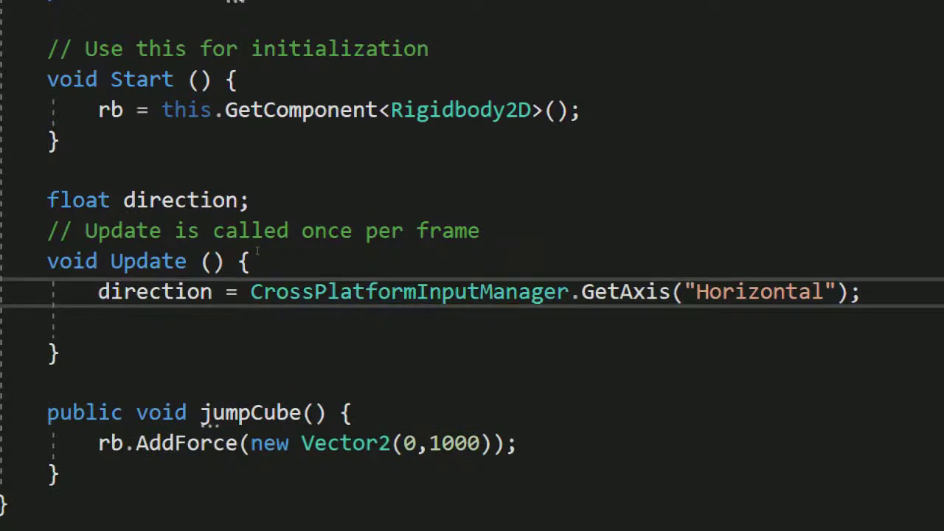
pyautogui.press('Down')
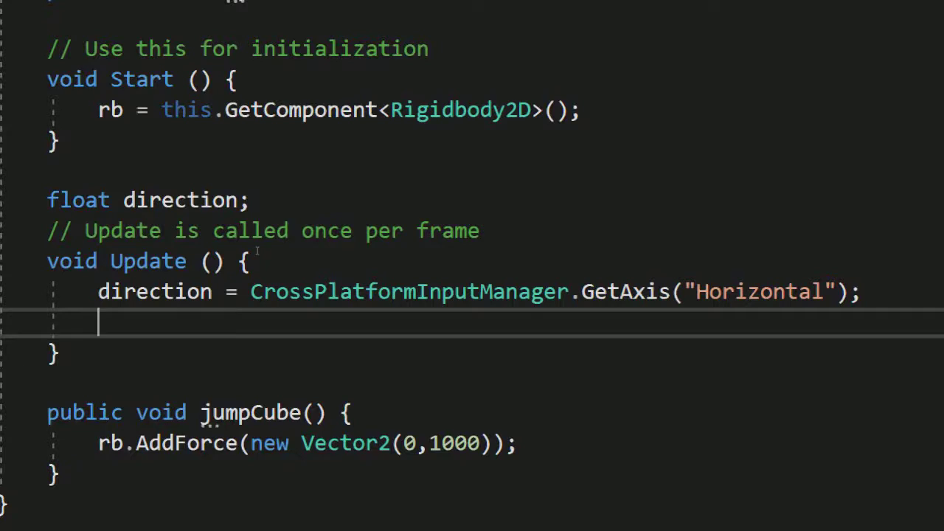
# Start the line rb.velocity = new Vector2(); in Update
pyautogui.write('rb.ve')
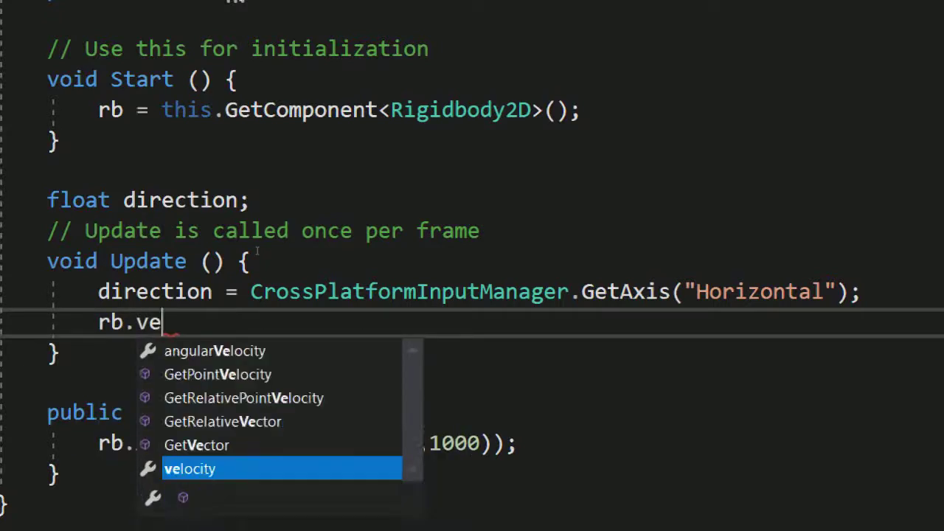
pyautogui.press('Tab')
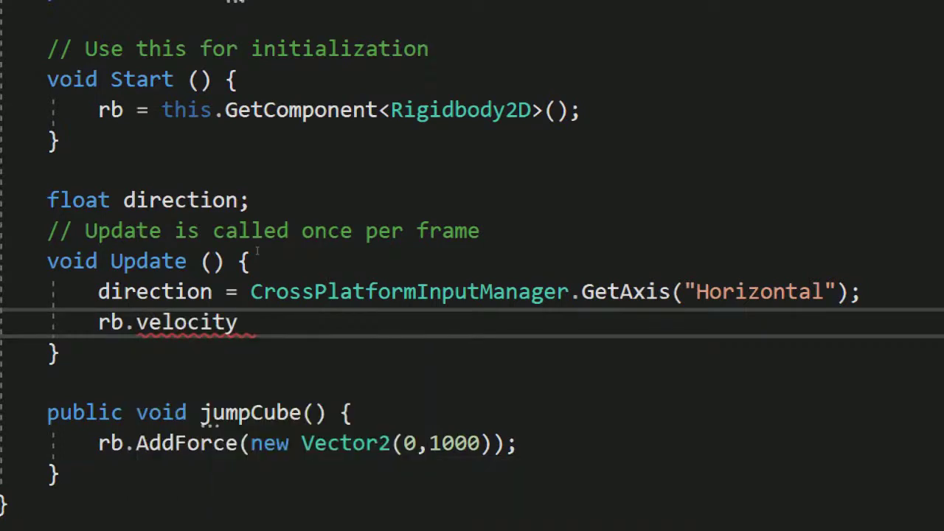
pyautogui.write('= new ve')
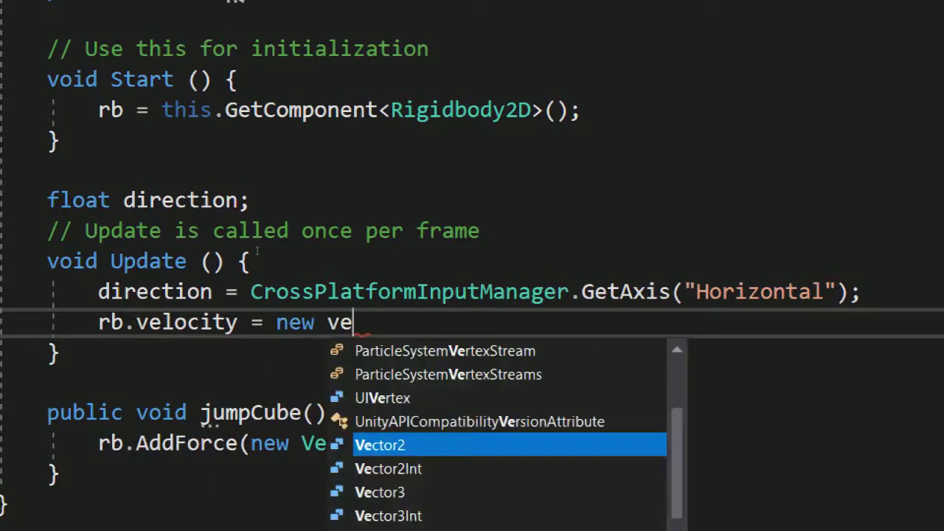
pyautogui.write('ctor')
pyautogui.press('Tab')
pyautogui.write('();')
pyautogui.press('Left')
pyautogui.press('Left')
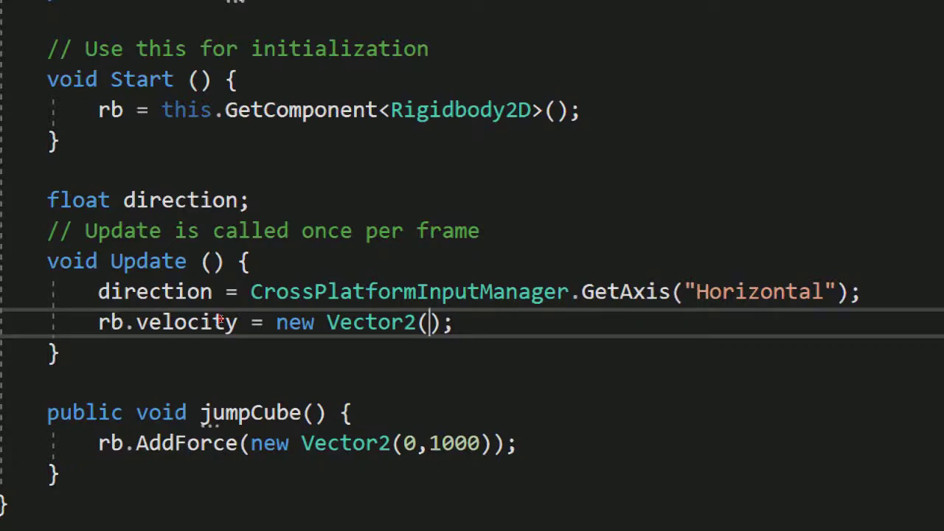
pyautogui.doubleClick(251, 413)
pyautogui.hotkey('ctrl', '-')
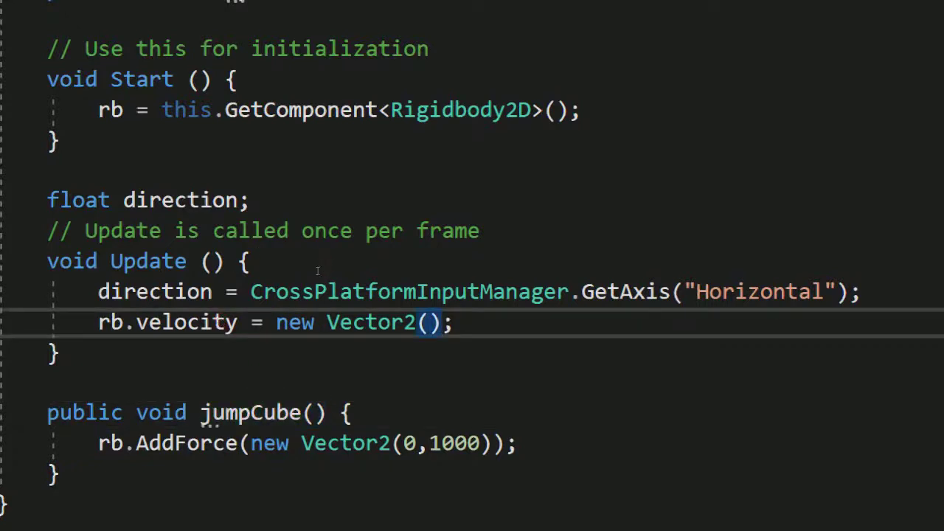
# Add rb.velocity.y as the second Vector2 argument
pyautogui.write(',')
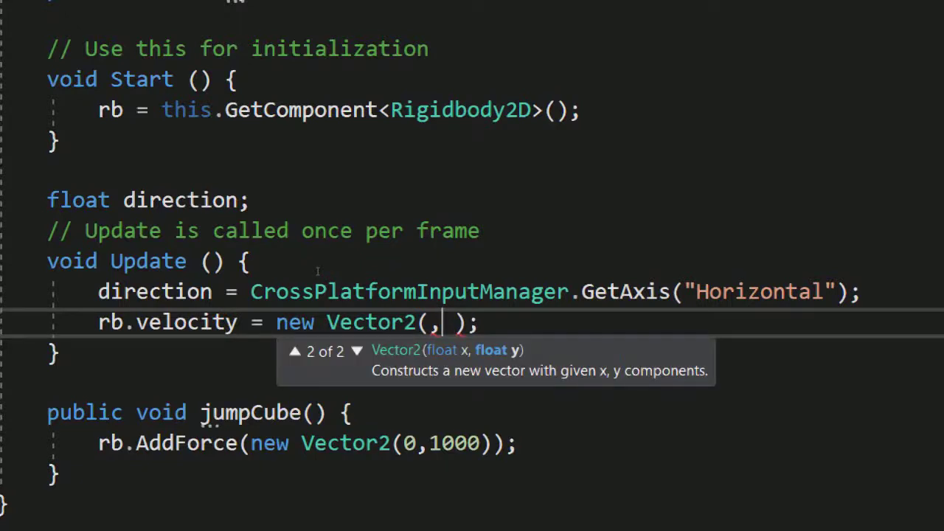
pyautogui.write(' rb.')
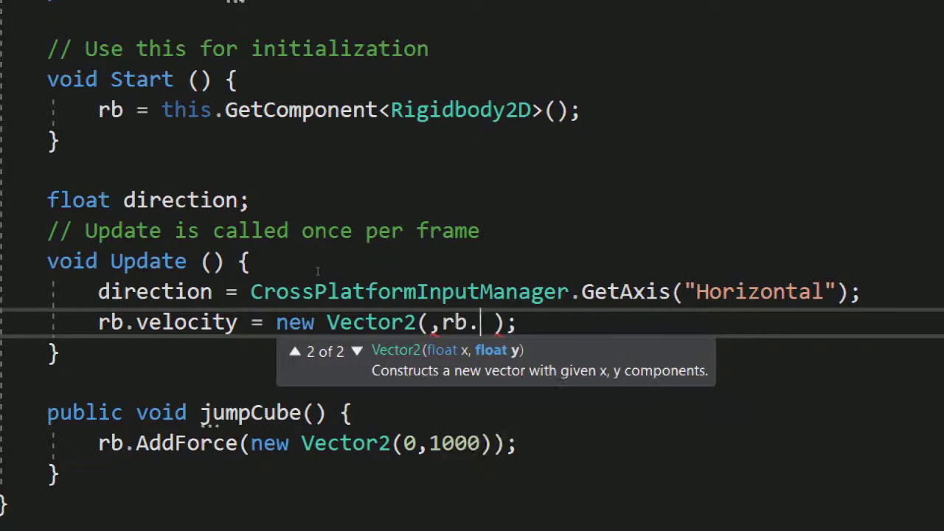
pyautogui.write('vbe')
pyautogui.press('BackSpace')
pyautogui.press('BackSpace')
pyautogui.write('elocity.y')
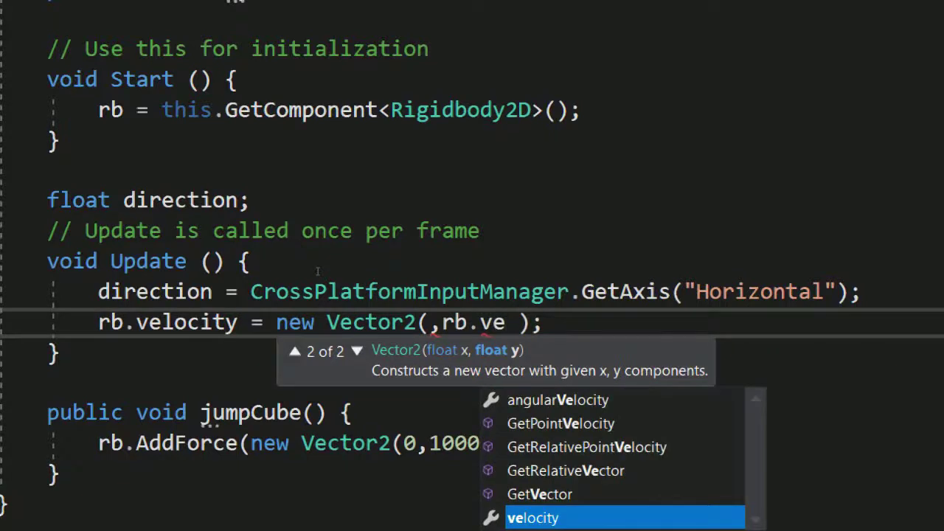
pyautogui.press('Tab')
pyautogui.write('.y')
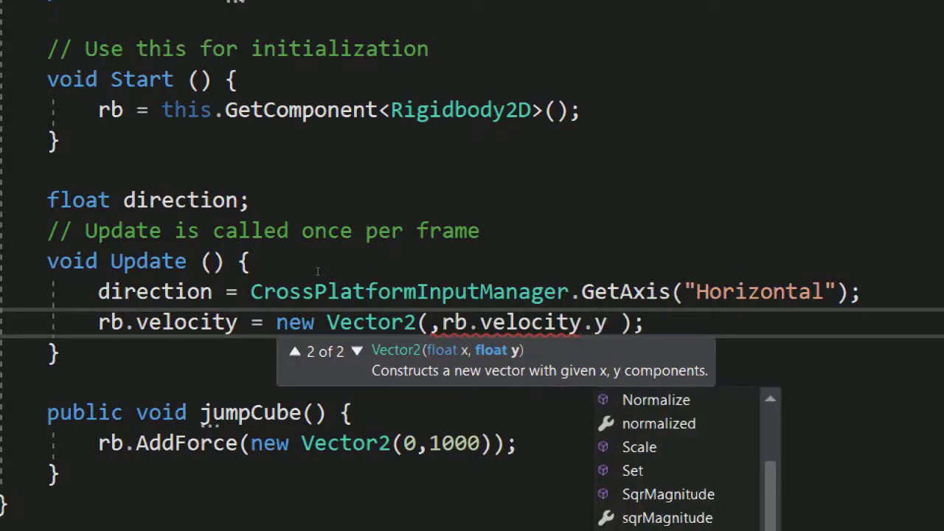
pyautogui.press('Escape')
pyautogui.click(317, 272)
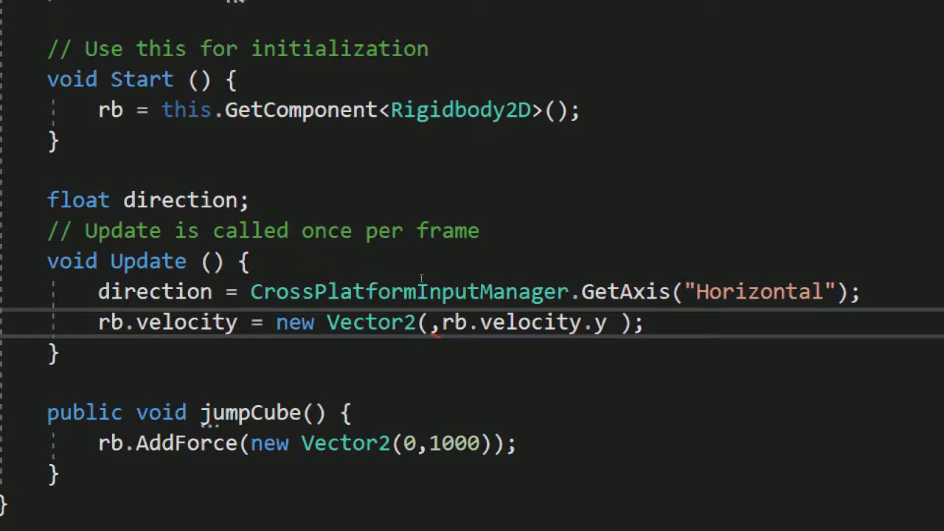
# Fill in speed*direction as the Vector2's x argument
pyautogui.press('Left')
pyautogui.write('s')
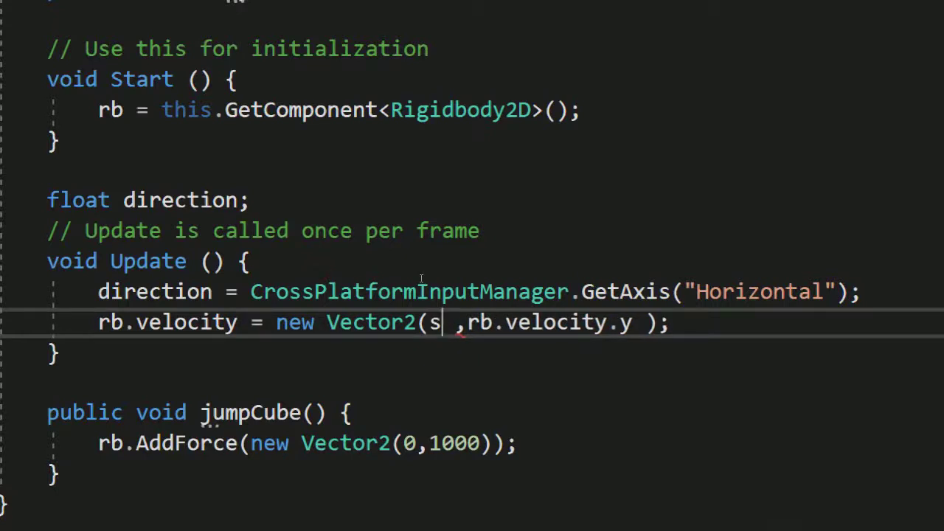
pyautogui.write('pe')
pyautogui.press('Tab')
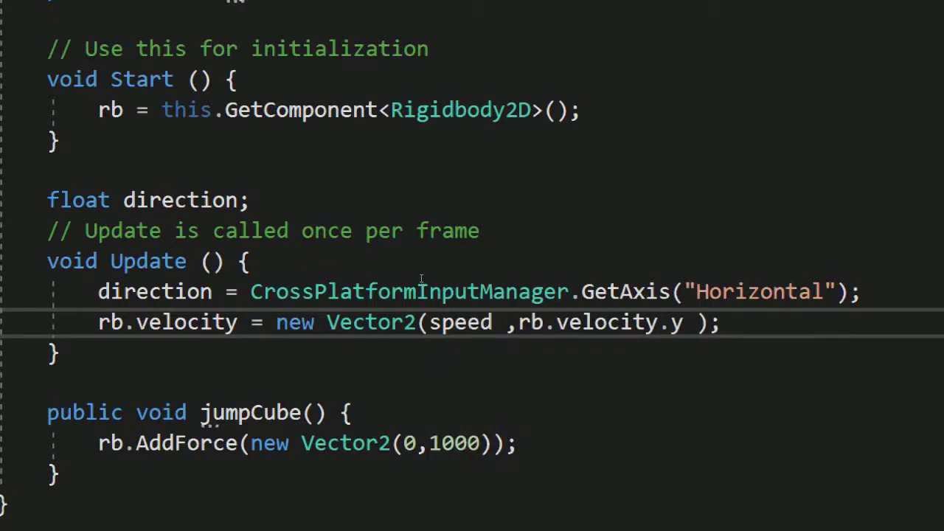
pyautogui.write('*')
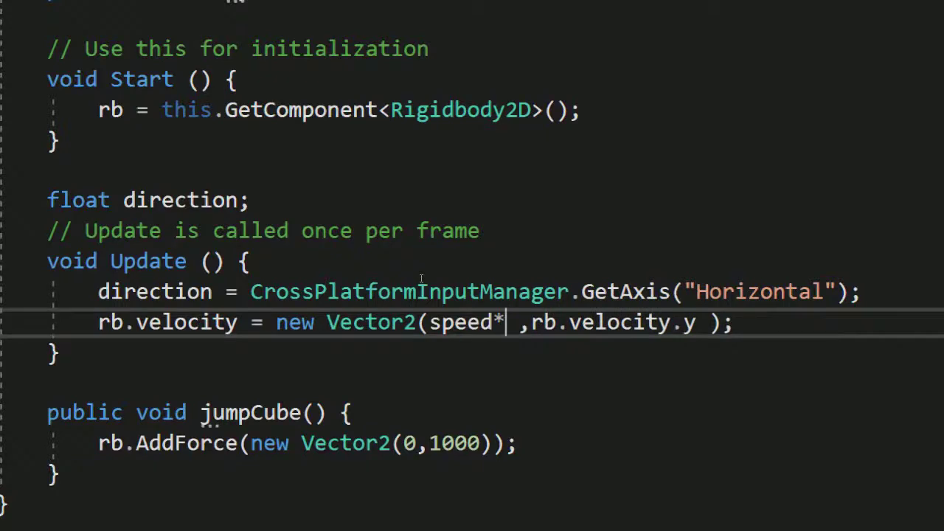
pyautogui.write('dir')
pyautogui.press('Tab')
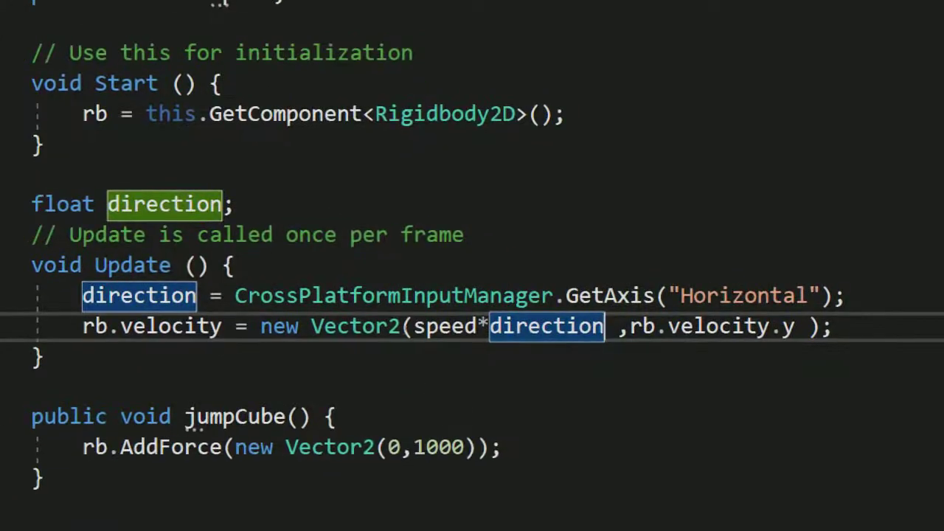
pyautogui.hotkey('ctrl', 'Left')
pyautogui.hotkey('ctrl', 'Left')
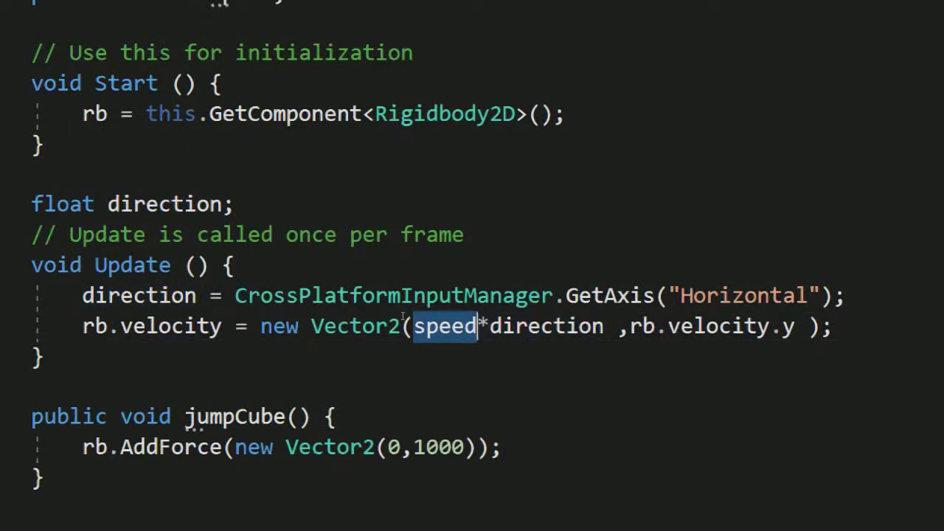
pyautogui.hotkey('ctrl', 'Right')
pyautogui.hotkey('ctrl', 'Right')
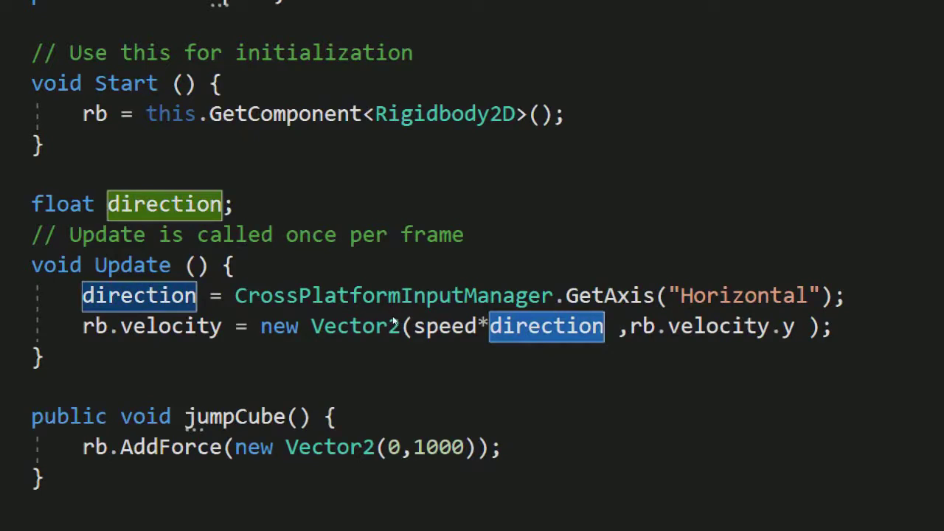
pyautogui.hotkey('ctrl', 'shift', 'Left')
pyautogui.hotkey('ctrl', 'shift', 'Left')
pyautogui.hotkey('ctrl', 'shift', 'Left')
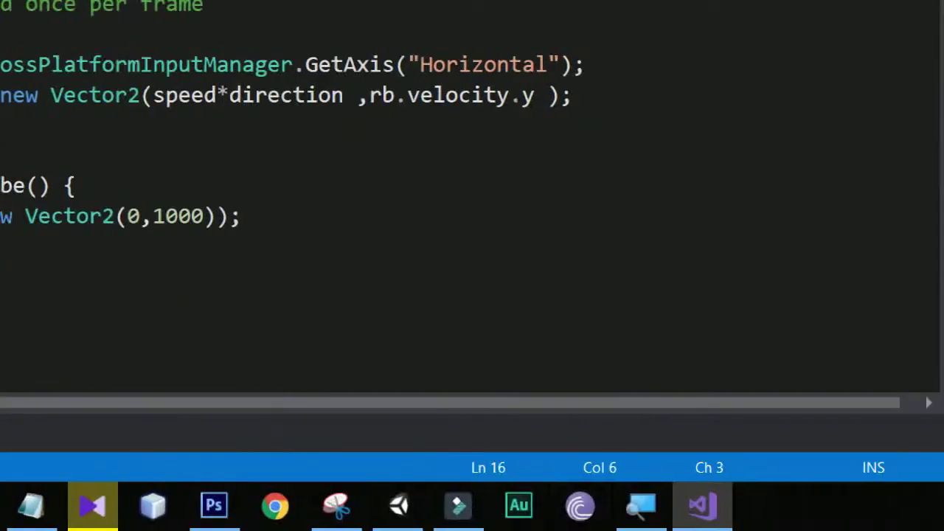
# Play-test the cube's left/right movement, stop play mode, and box-select several scene objects
pyautogui.click(392, 506)
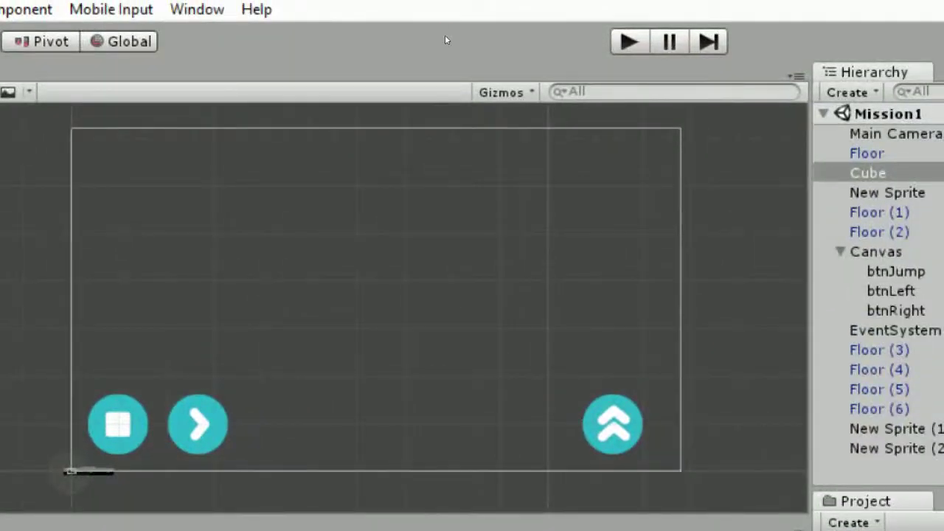
pyautogui.hotkey('ctrl', 'p')
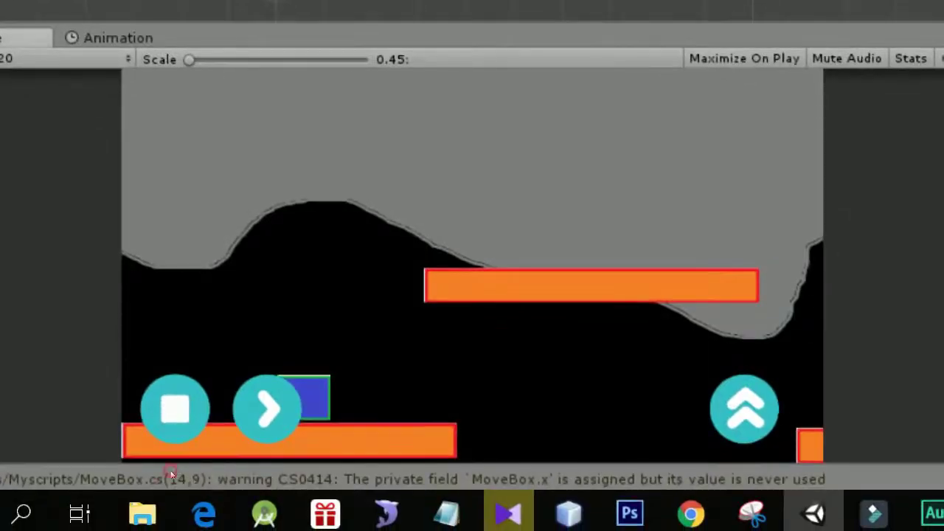
pyautogui.click(163, 468)
pyautogui.press('Right')
pyautogui.press('Left')
pyautogui.press('Right')
pyautogui.press('Left')
pyautogui.press('Right')
pyautogui.press('Left')
pyautogui.press('Right')
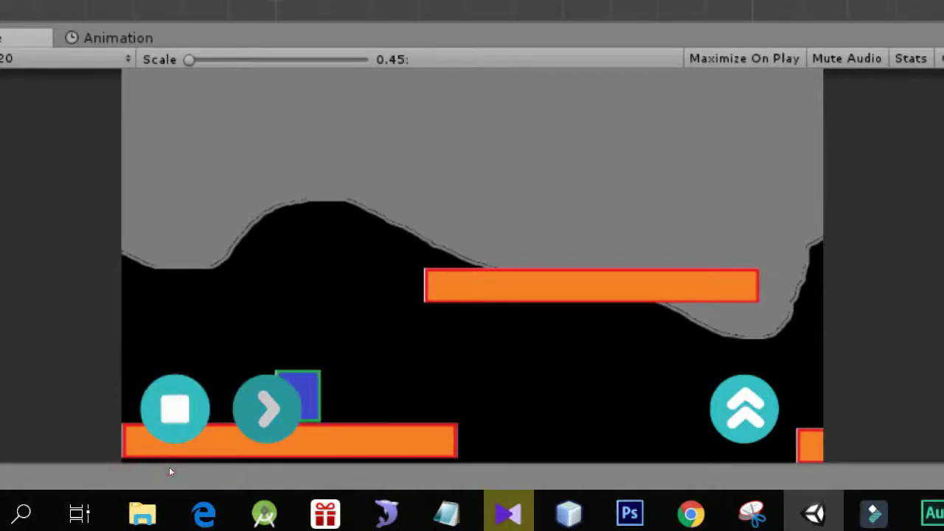
pyautogui.press('Left')
pyautogui.press('Right')
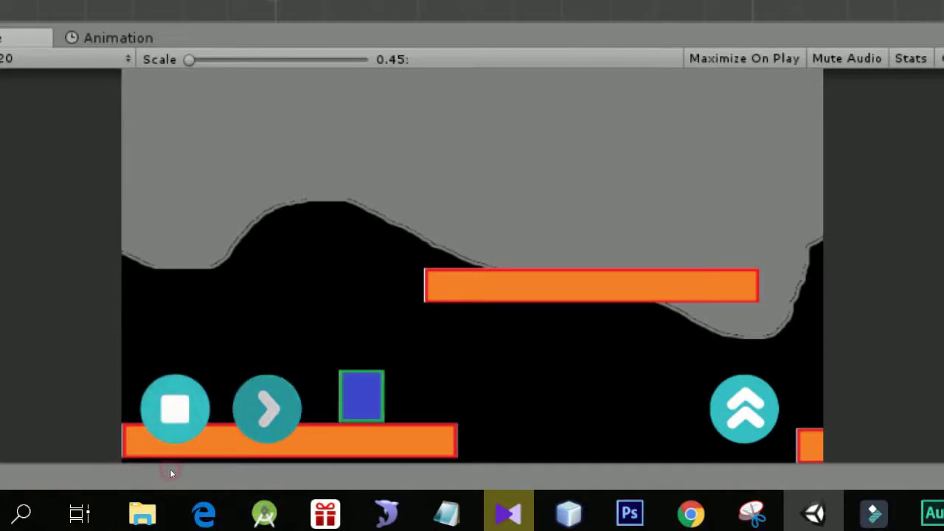
pyautogui.press('Left')
pyautogui.press('Right')
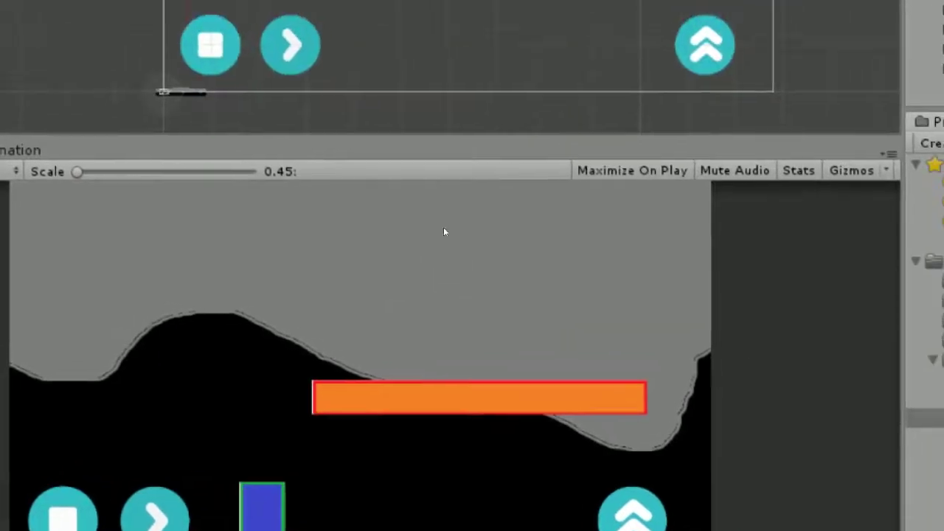
pyautogui.hotkey('ctrl', 'p')
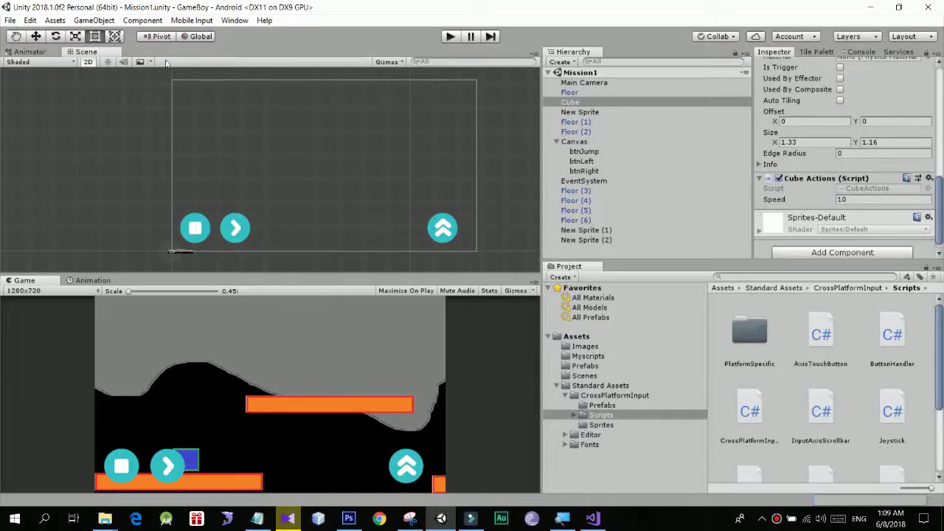
pyautogui.moveTo(132, 78); pyautogui.dragTo(485, 261)
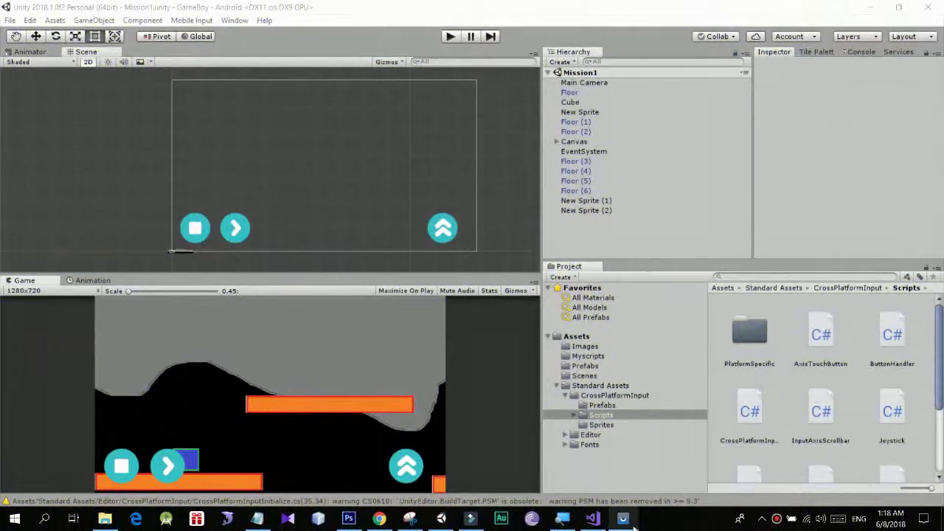
# View the game on the Vysor phone mirror, moving the window aside and closing the notification shade
pyautogui.moveTo(633, 525)
pyautogui.click(623, 465)
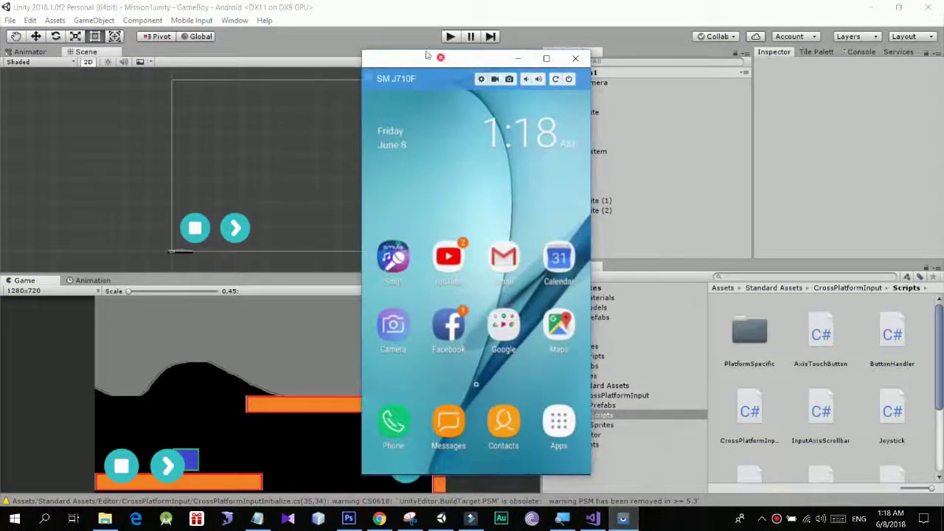
pyautogui.moveTo(440, 58); pyautogui.dragTo(358, 33)
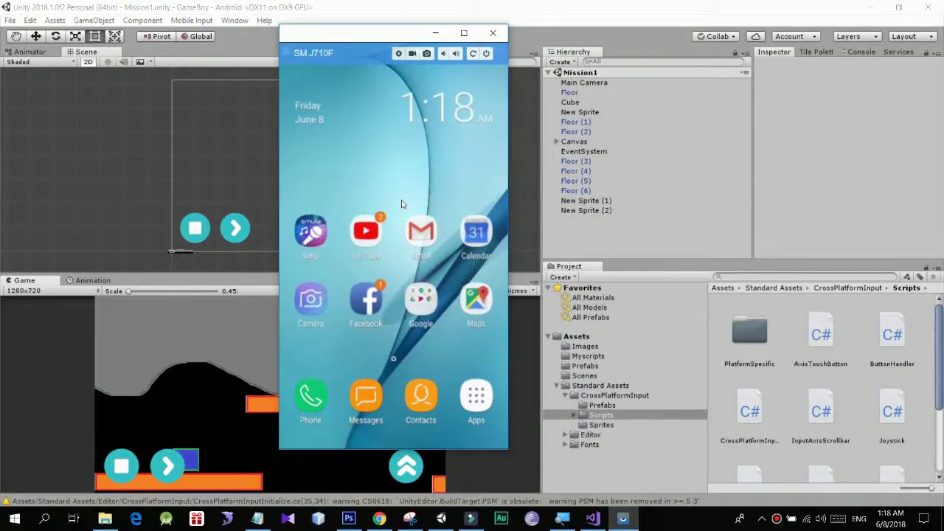
pyautogui.scroll(-2, 401, 203)
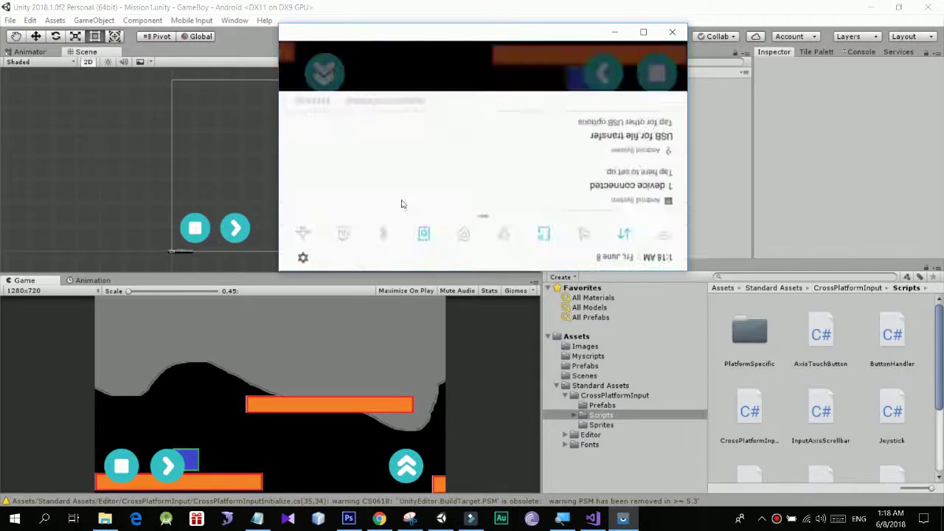
pyautogui.click(402, 203)
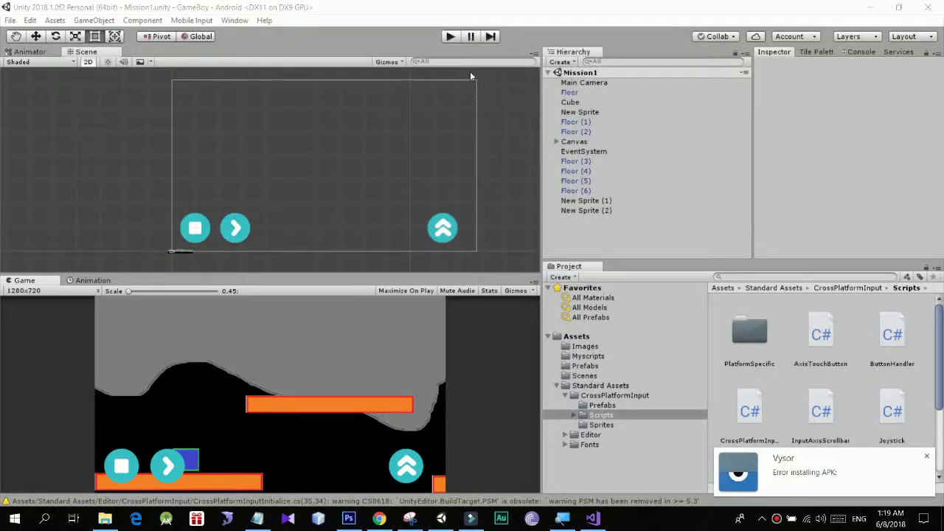
# Adjust the floor platforms, moving Floor (2) down-right and nudging Floor (4) slightly left
pyautogui.doubleClick(594, 172)
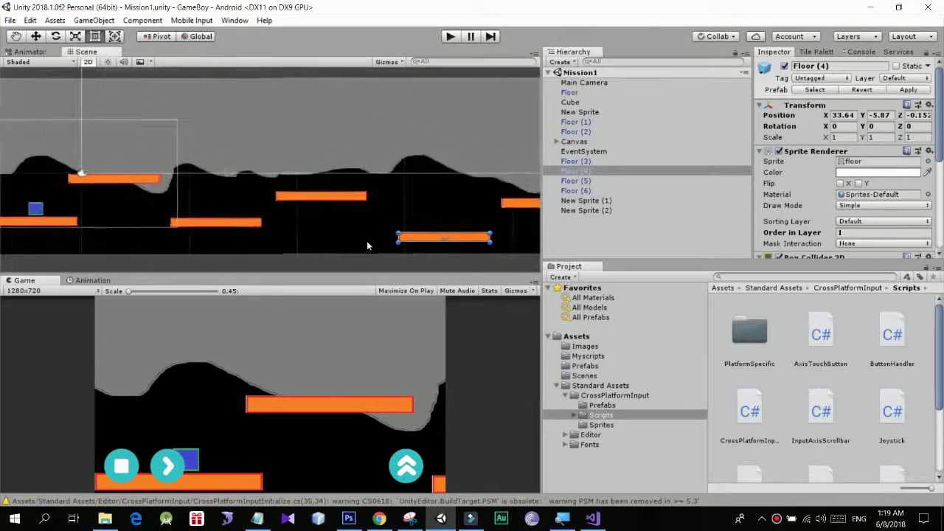
pyautogui.click(219, 191)
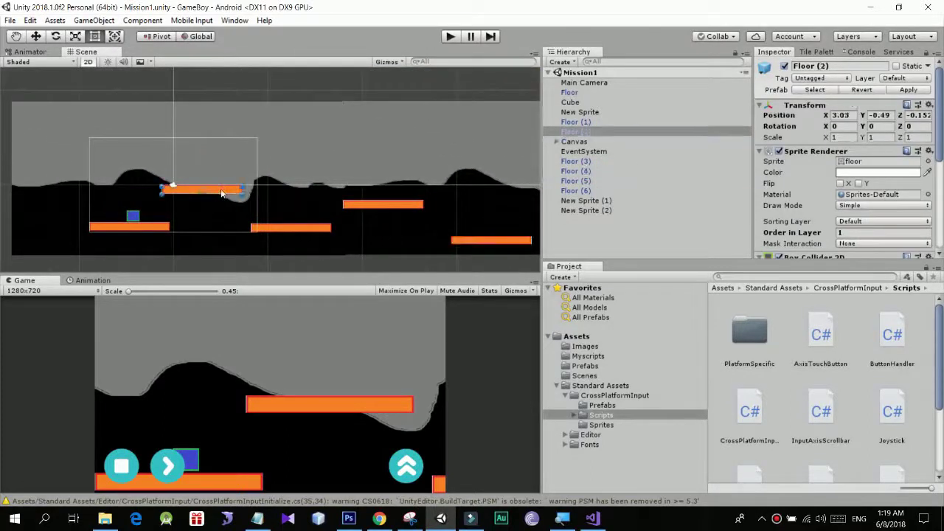
pyautogui.moveTo(226, 195); pyautogui.dragTo(230, 204)
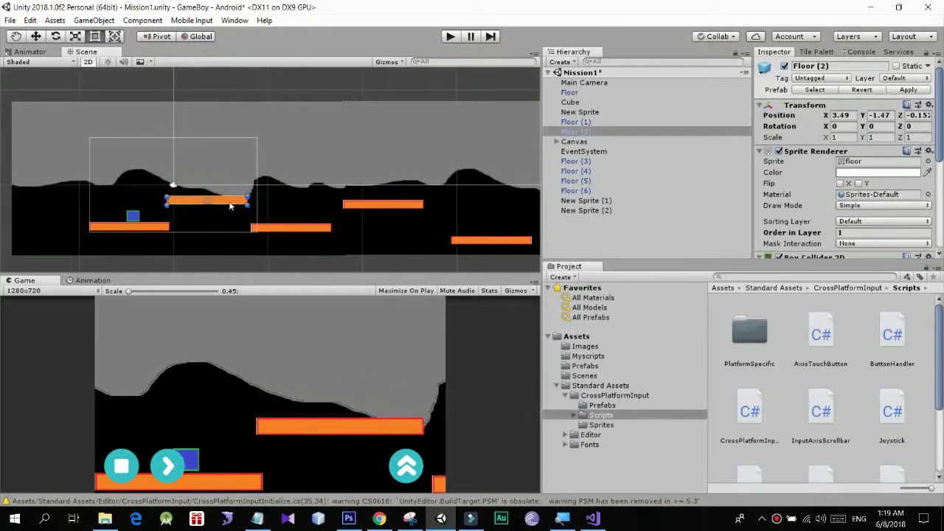
pyautogui.click(316, 229)
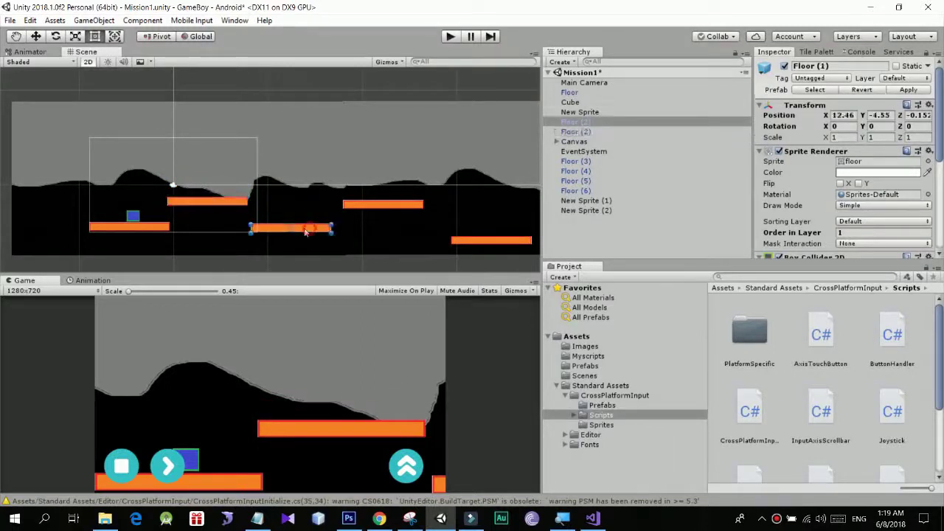
pyautogui.moveTo(299, 226); pyautogui.dragTo(230, 226, button='middle')
pyautogui.click(306, 205)
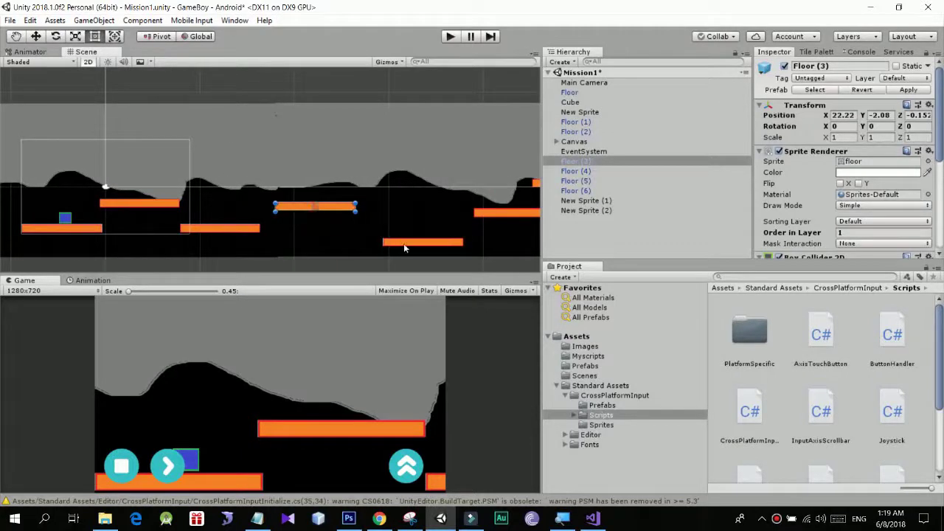
pyautogui.click(405, 243)
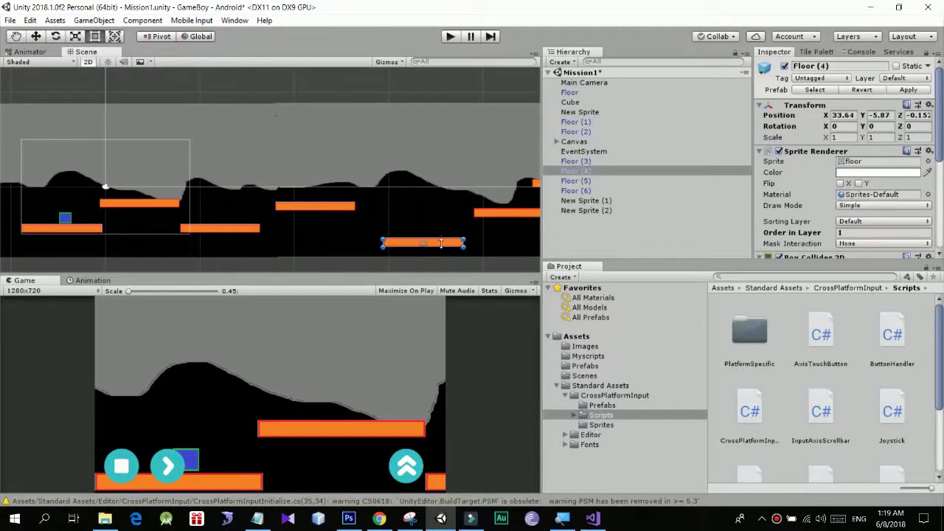
pyautogui.moveTo(443, 246); pyautogui.dragTo(435, 245)
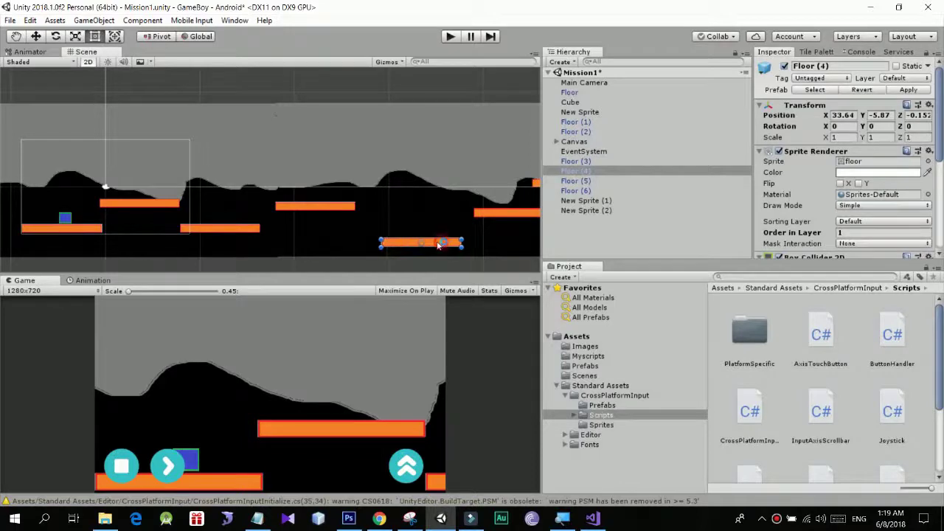
pyautogui.click(384, 191)
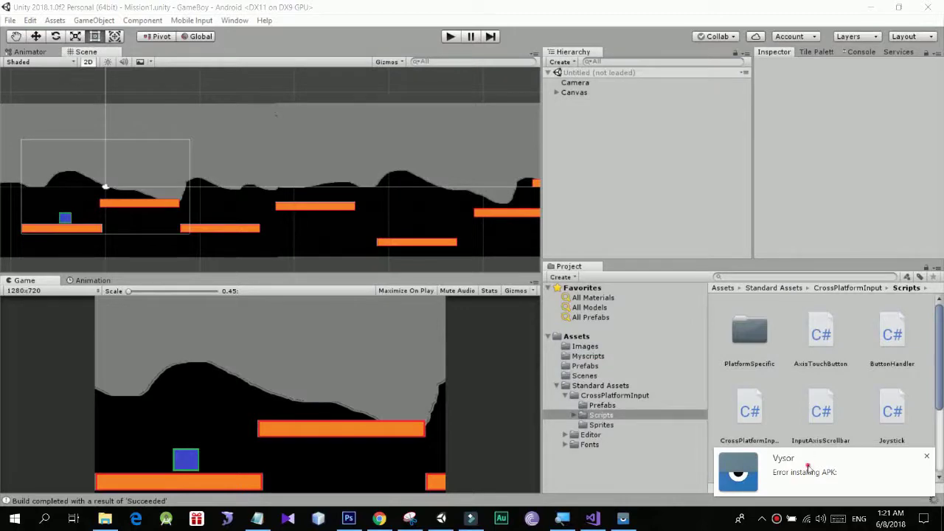
# Check the rebuilt game on the SM J710F mirror in Vysor, then minimize both Vysor windows
pyautogui.click(623, 524)
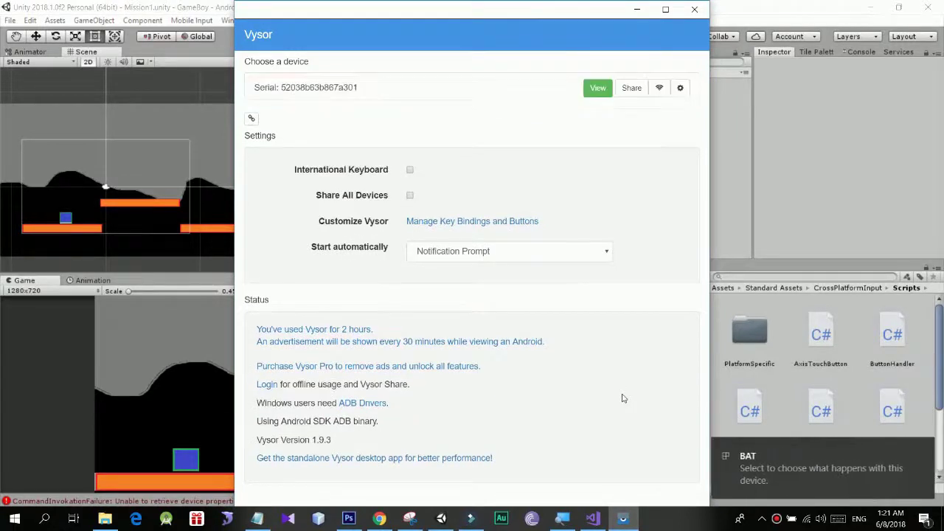
pyautogui.click(598, 88)
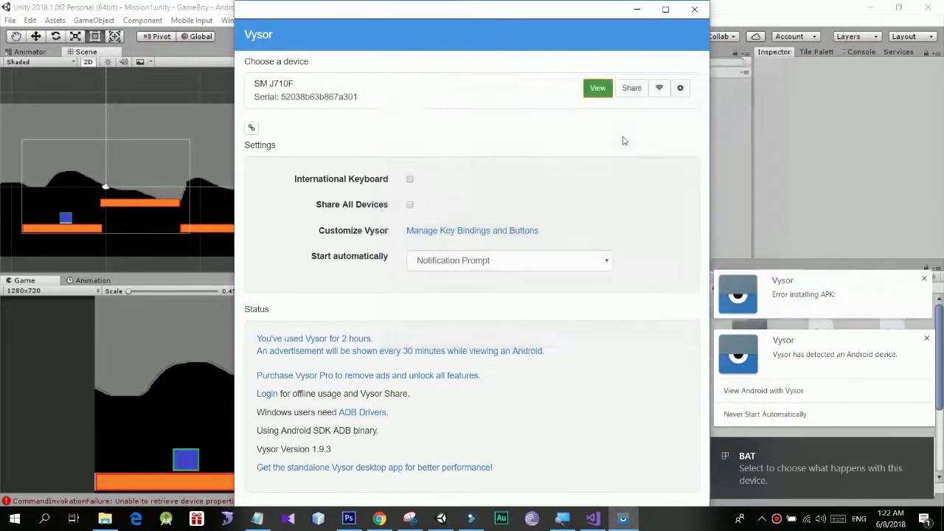
pyautogui.click(599, 93)
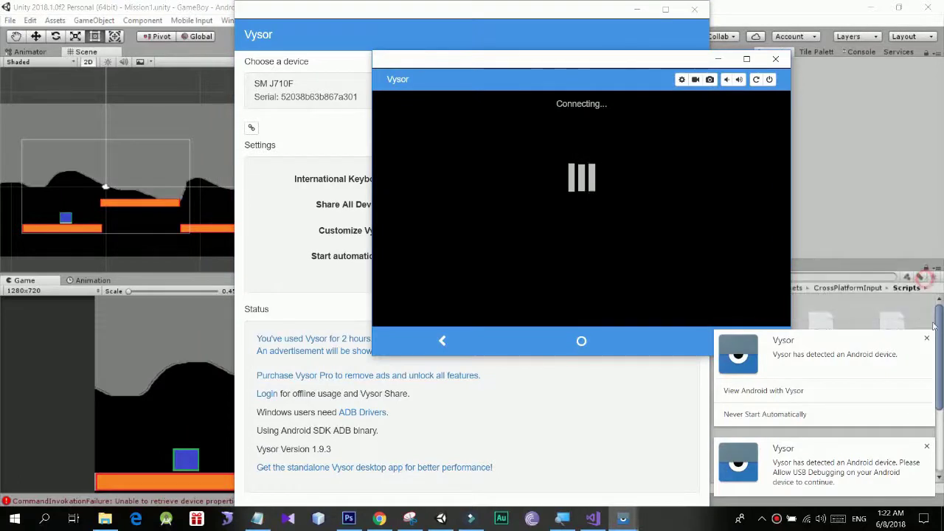
pyautogui.moveTo(652, 62); pyautogui.dragTo(567, 61)
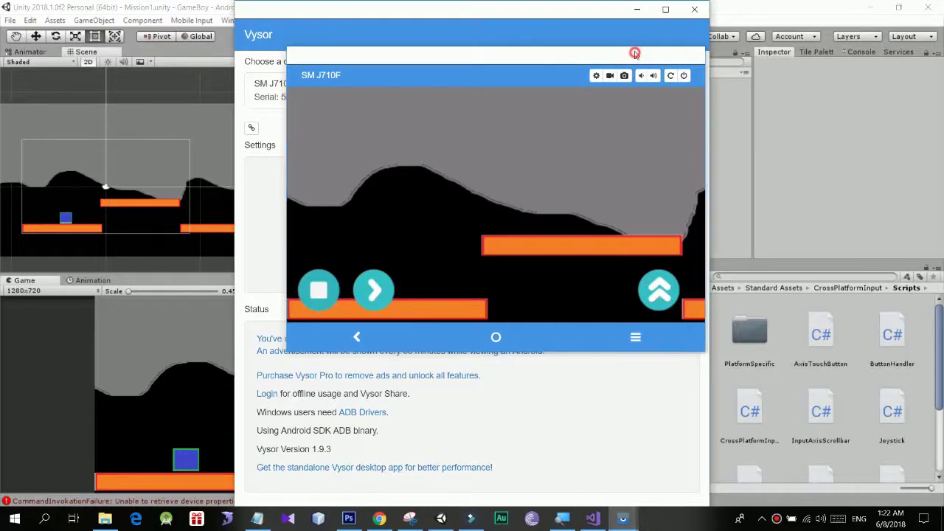
pyautogui.click(633, 54)
pyautogui.click(637, 9)
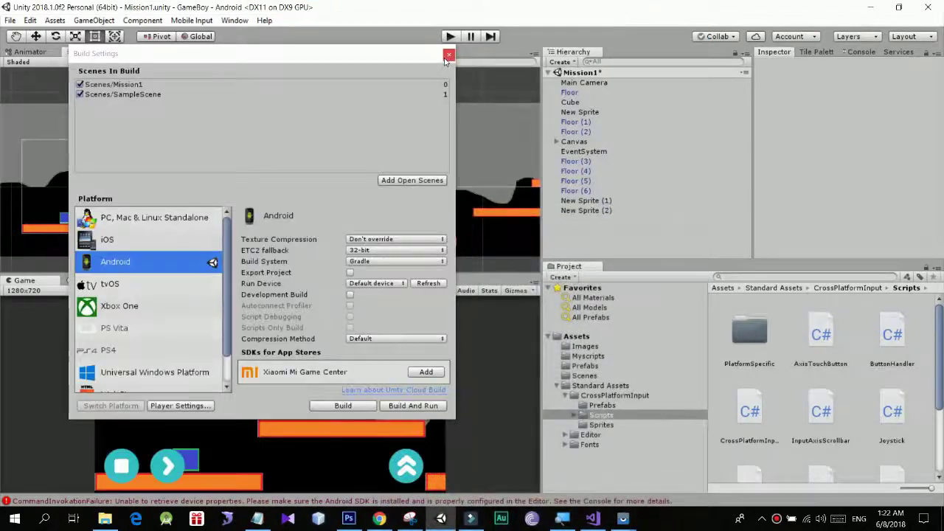
# Close Build Settings, frame the main camera with F, select Cube, and return to CubeActions.cs
pyautogui.click(448, 55)
pyautogui.press('f')
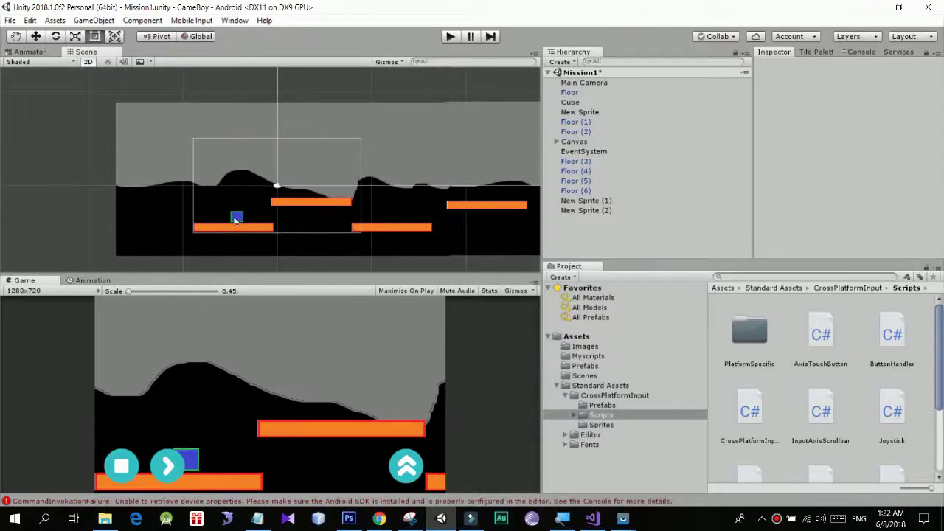
pyautogui.click(236, 218)
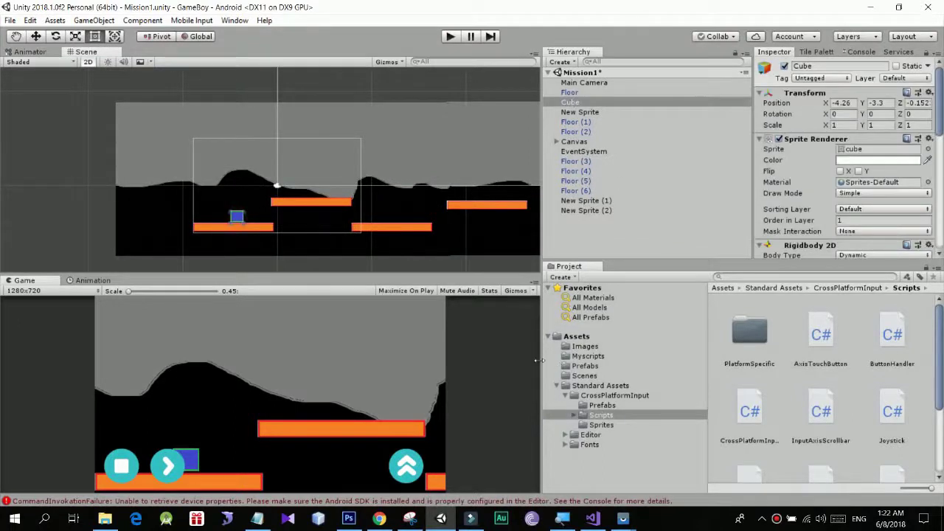
pyautogui.click(592, 519)
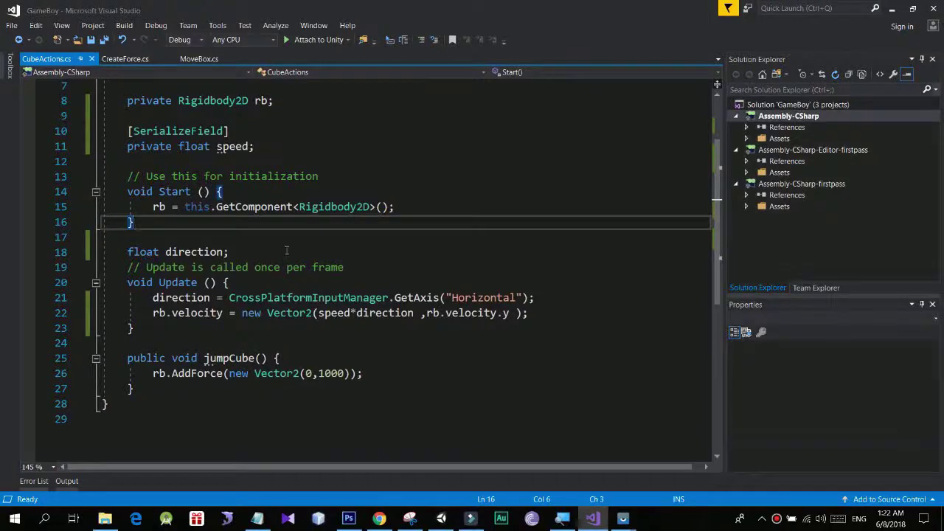
# Declare a 'private Camera cam;' field below the speed field
pyautogui.scroll(2, 286, 251)
pyautogui.scroll(-1, 255, 217)
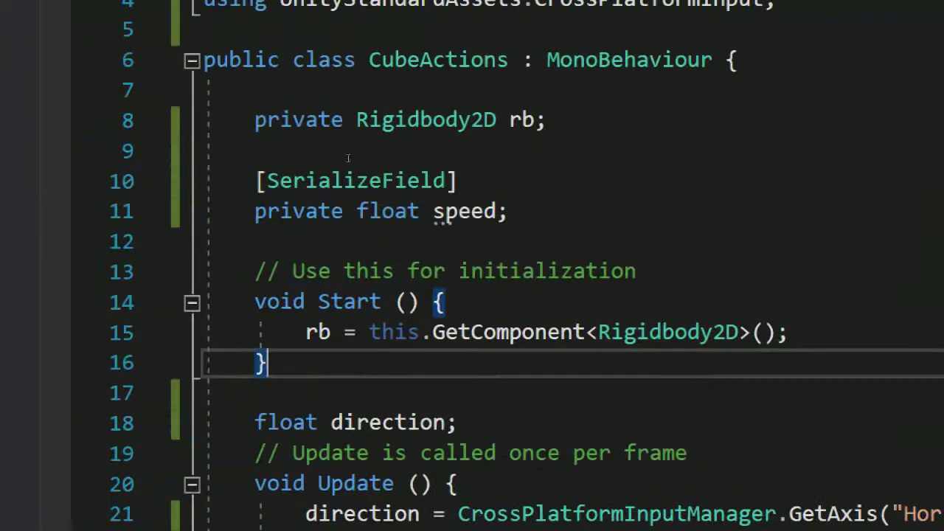
pyautogui.click(348, 209)
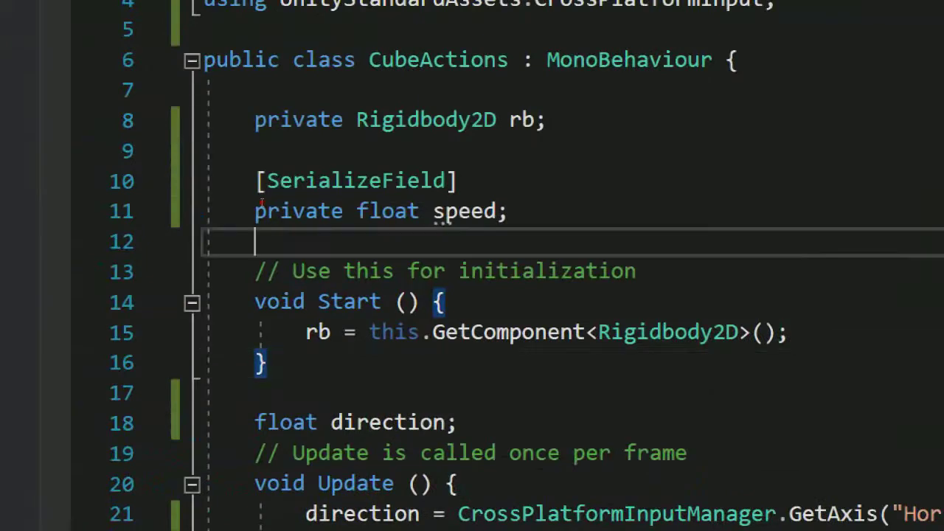
pyautogui.press('Return')
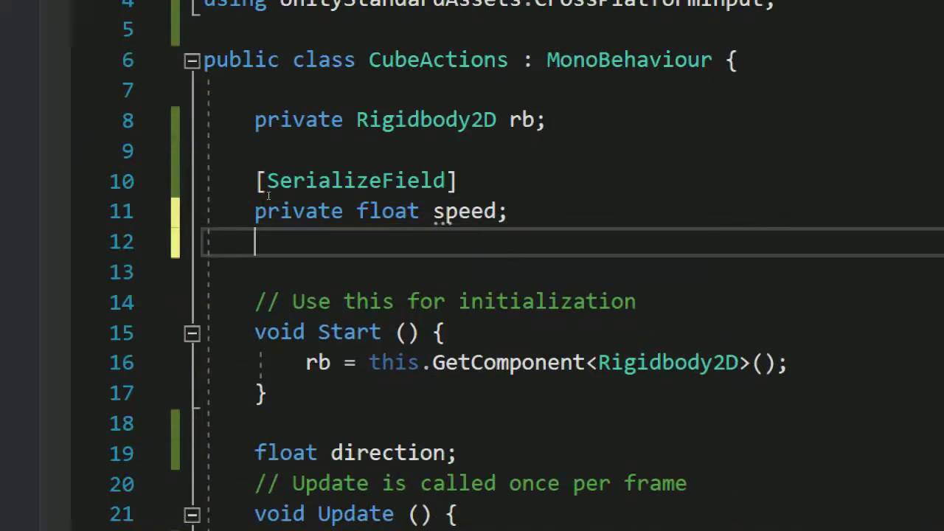
pyautogui.press('Return')
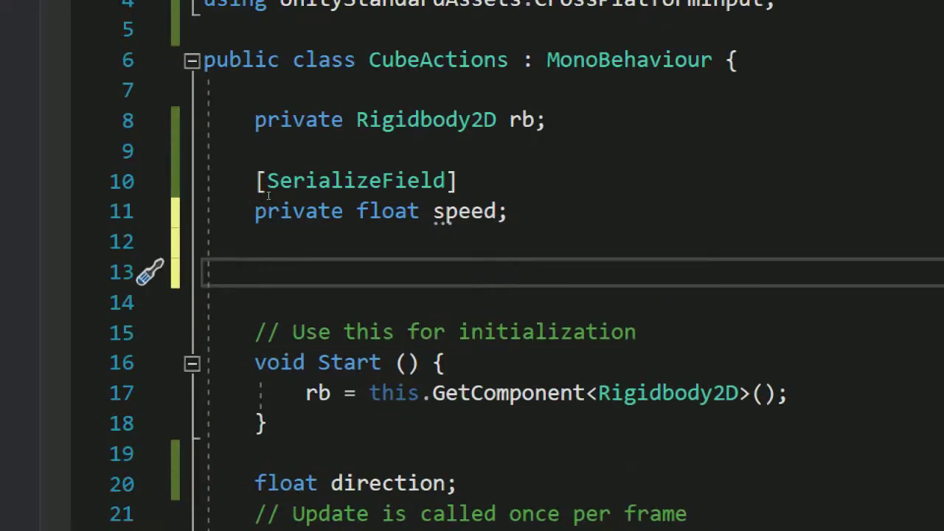
pyautogui.write('pu')
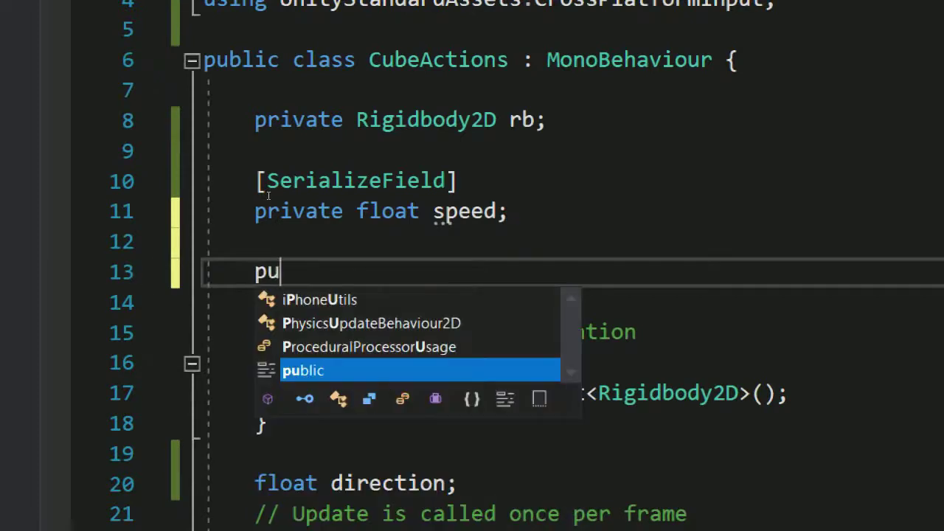
pyautogui.press('BackSpace')
pyautogui.write('irvate')
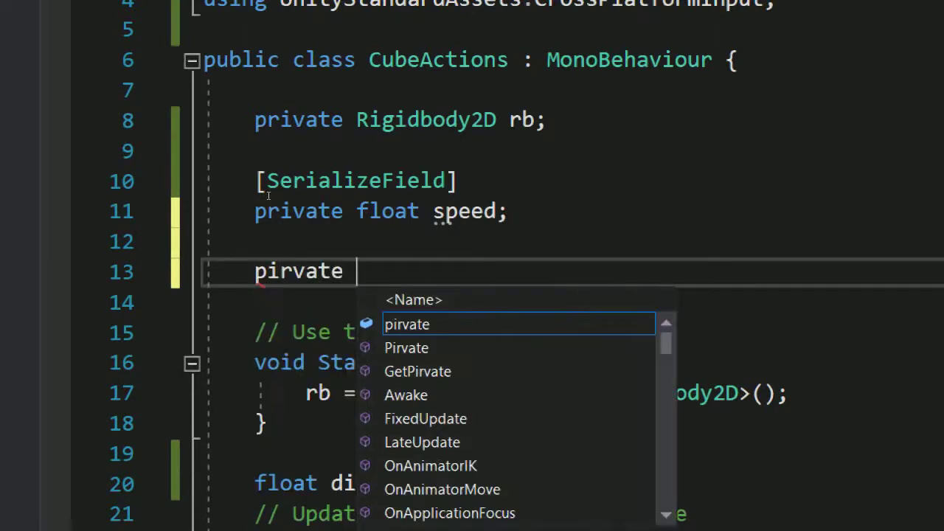
pyautogui.press('BackSpace')
pyautogui.press('BackSpace')
pyautogui.press('BackSpace')
pyautogui.press('BackSpace')
pyautogui.press('BackSpace')
pyautogui.press('BackSpace')
pyautogui.press('BackSpace')
pyautogui.write('rivate Camera')
pyautogui.press('Escape')
pyautogui.write('cam')
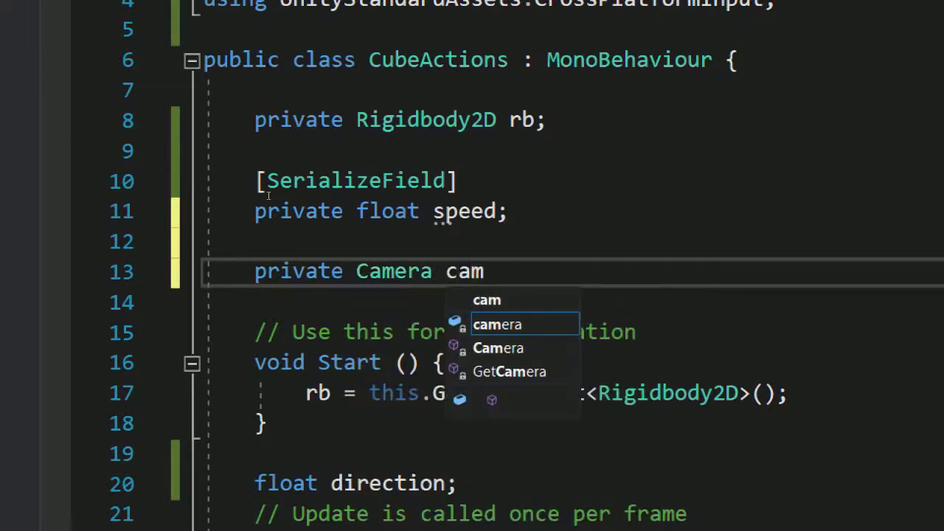
pyautogui.write(';')
# Put [SerializeField] above the cam field and go back to Unity
pyautogui.press('Up')
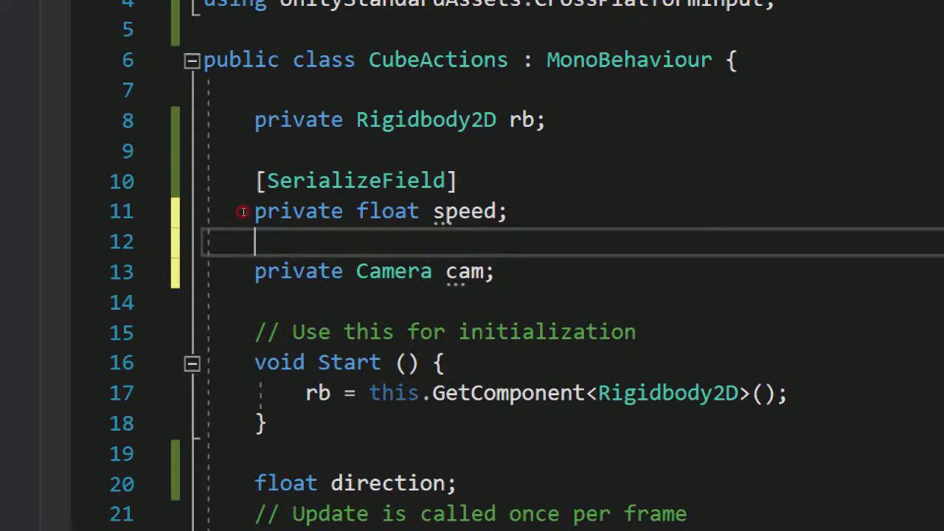
pyautogui.press('Return')
pyautogui.write('{]')
pyautogui.press('BackSpace')
pyautogui.press('BackSpace')
pyautogui.write('[Ser')
pyautogui.press('Tab')
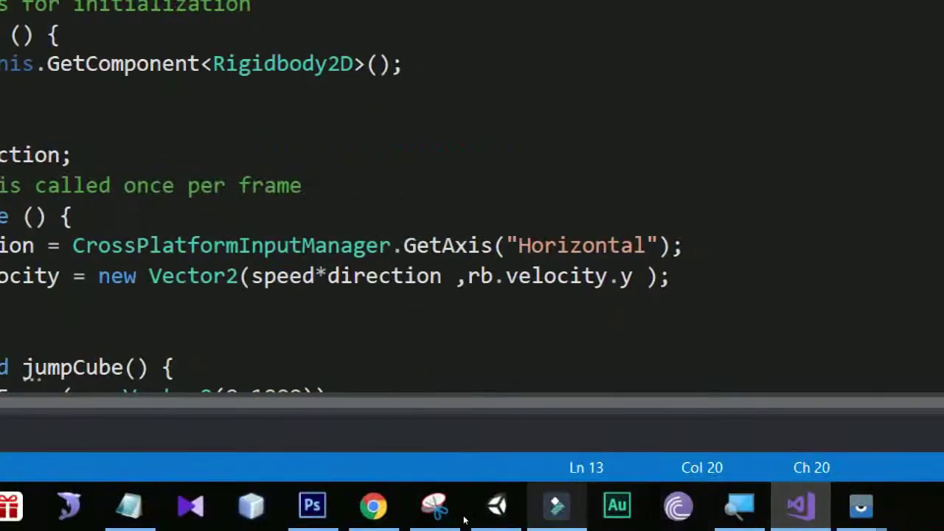
pyautogui.click(443, 518)
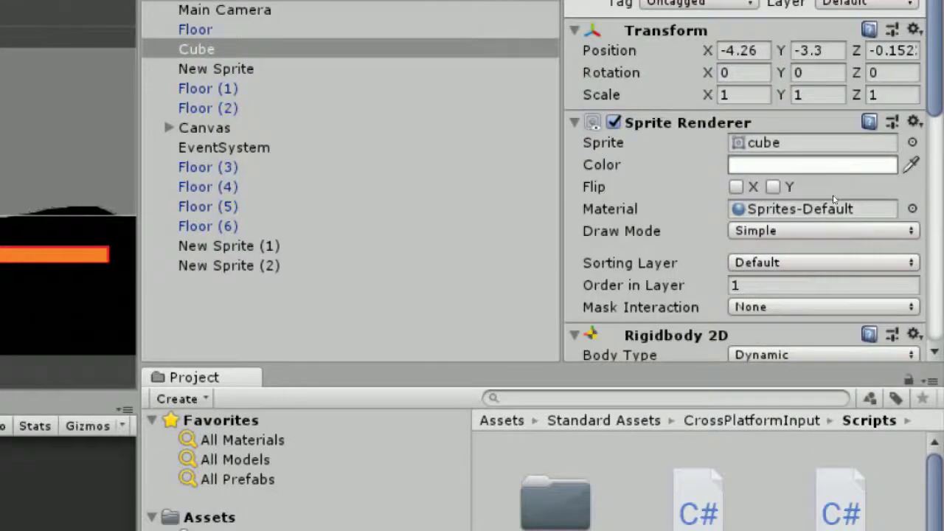
# Drag Main Camera into the Cam field of the Cube's Cube Actions script
pyautogui.scroll(-10, 938, 130)
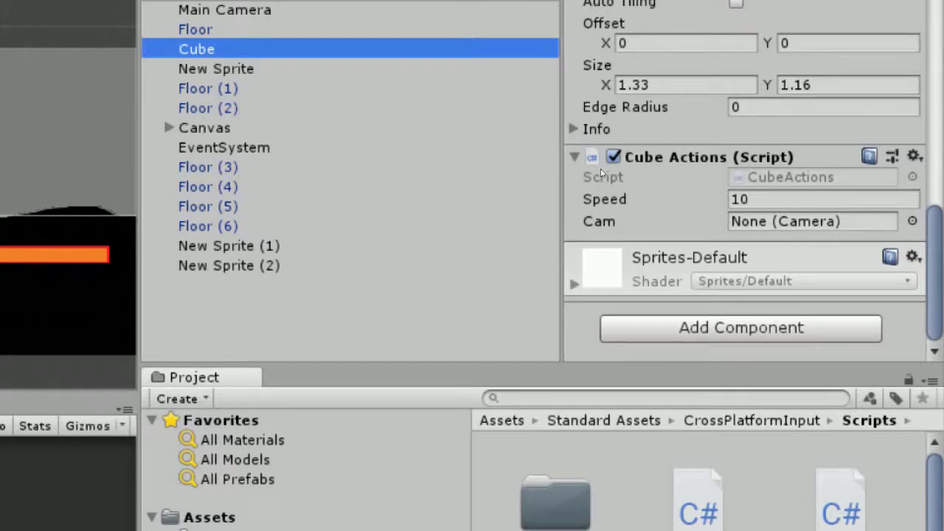
pyautogui.moveTo(576, 172)
pyautogui.mouseDown()
pyautogui.moveTo(853, 190)
pyautogui.moveTo(588, 190)
pyautogui.moveTo(590, 175)
pyautogui.mouseUp()
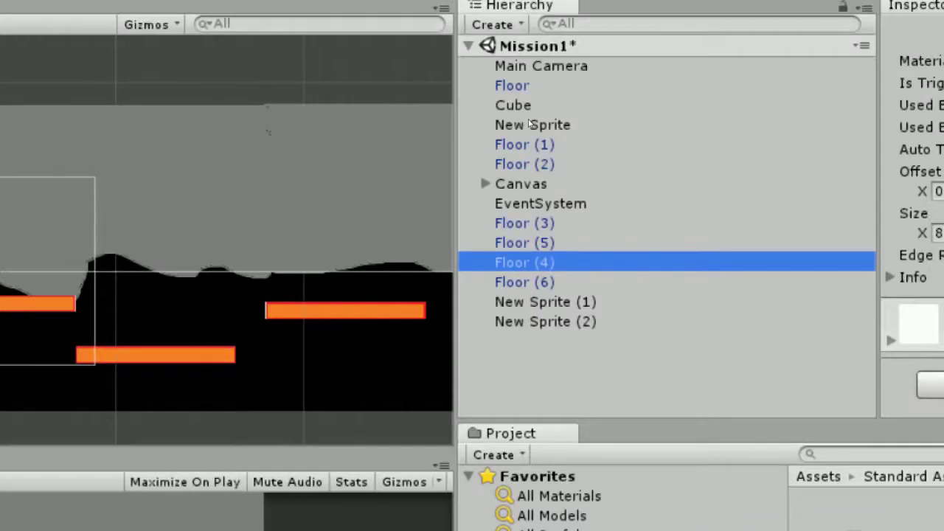
pyautogui.click(573, 104)
pyautogui.scroll(-3, 882, 156)
pyautogui.scroll(-5, 883, 157)
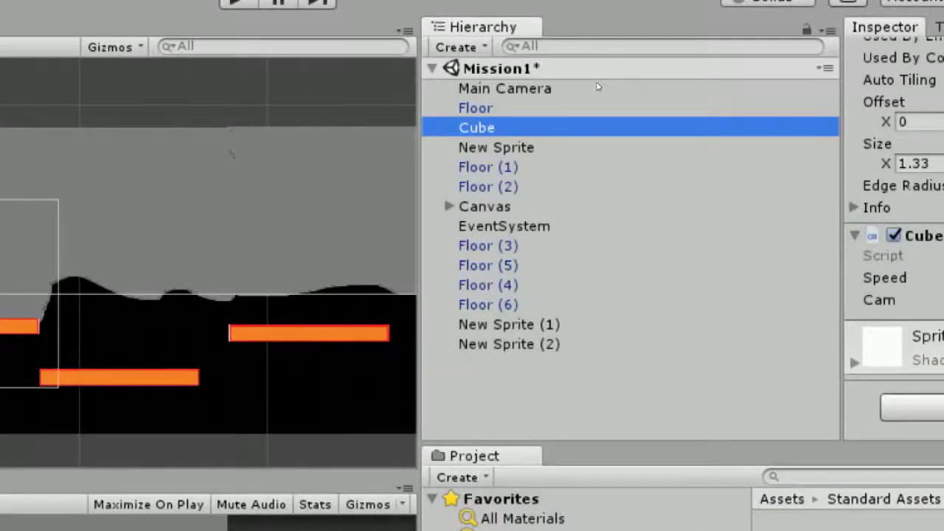
pyautogui.moveTo(603, 89)
pyautogui.mouseDown()
pyautogui.moveTo(931, 157)
pyautogui.moveTo(867, 190)
pyautogui.mouseUp()
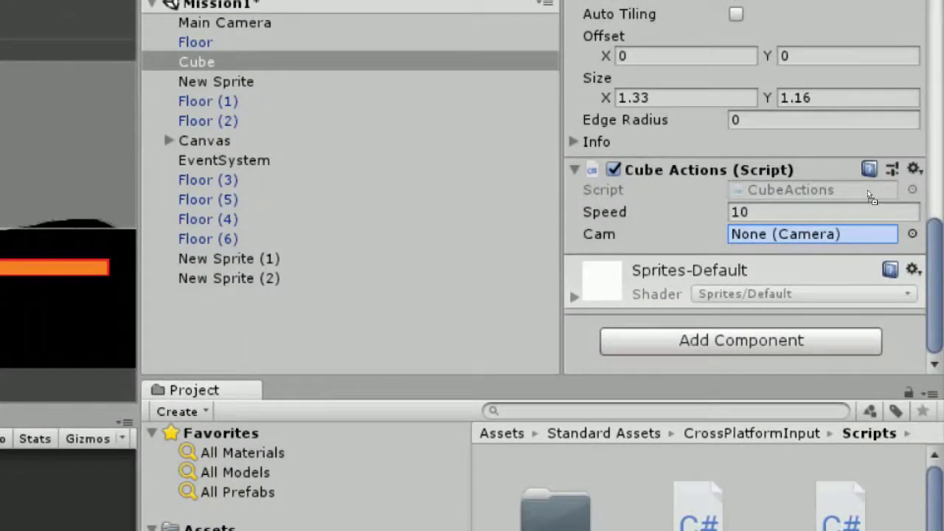
pyautogui.moveTo(868, 189); pyautogui.dragTo(868, 190)
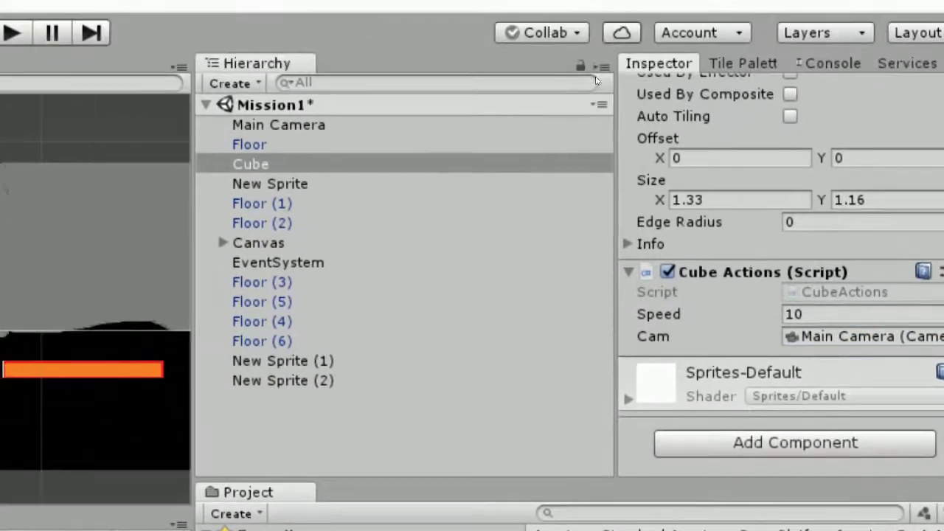
pyautogui.click(598, 124)
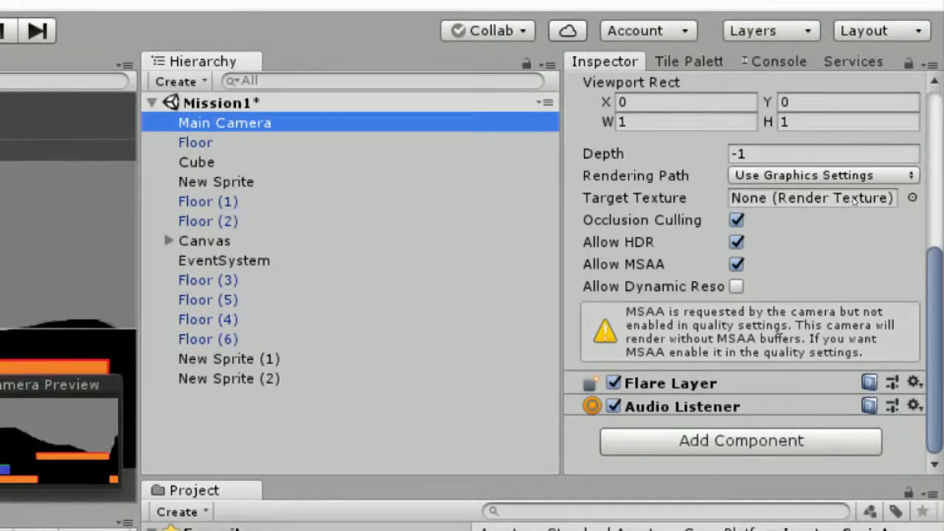
# Recheck the Cube's Cube Actions settings, then place the cursor after the velocity line in Visual Studio
pyautogui.scroll(10, 786, 113)
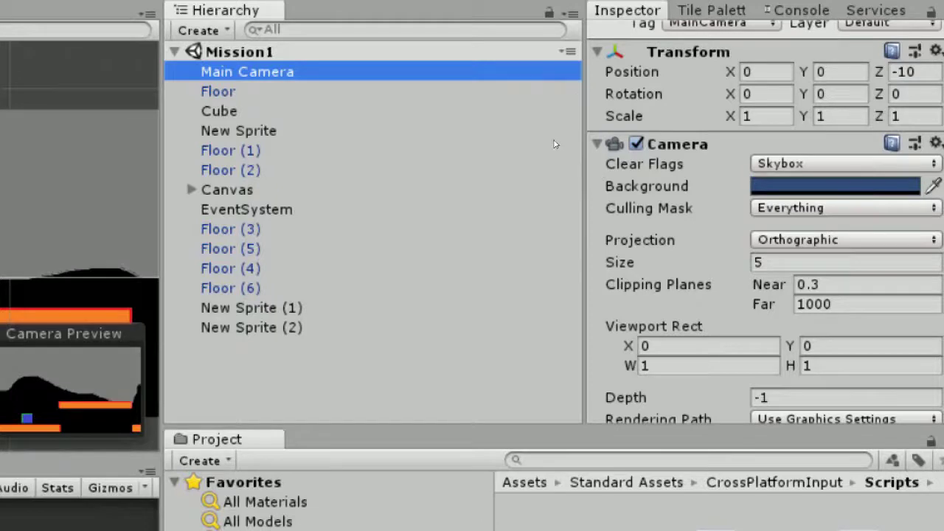
pyautogui.click(574, 111)
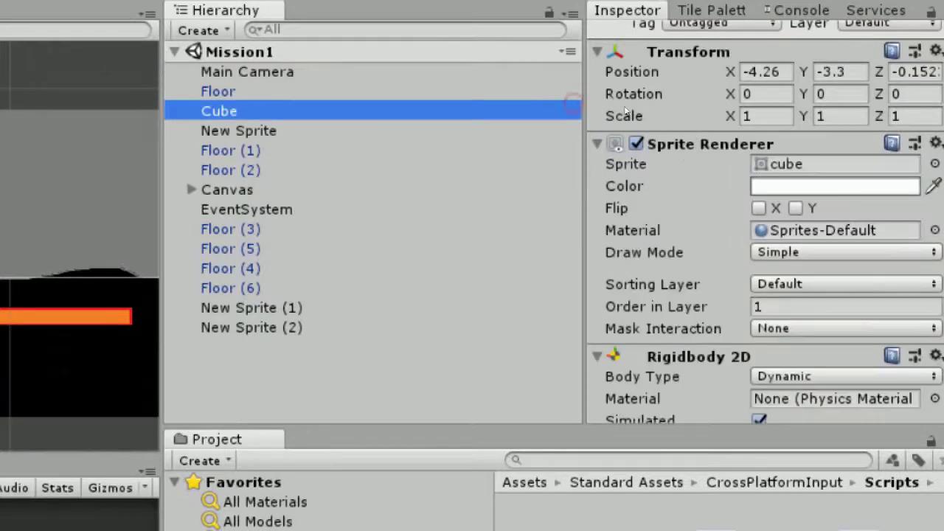
pyautogui.scroll(-10, 846, 123)
pyautogui.scroll(-5, 848, 147)
pyautogui.scroll(-5, 850, 214)
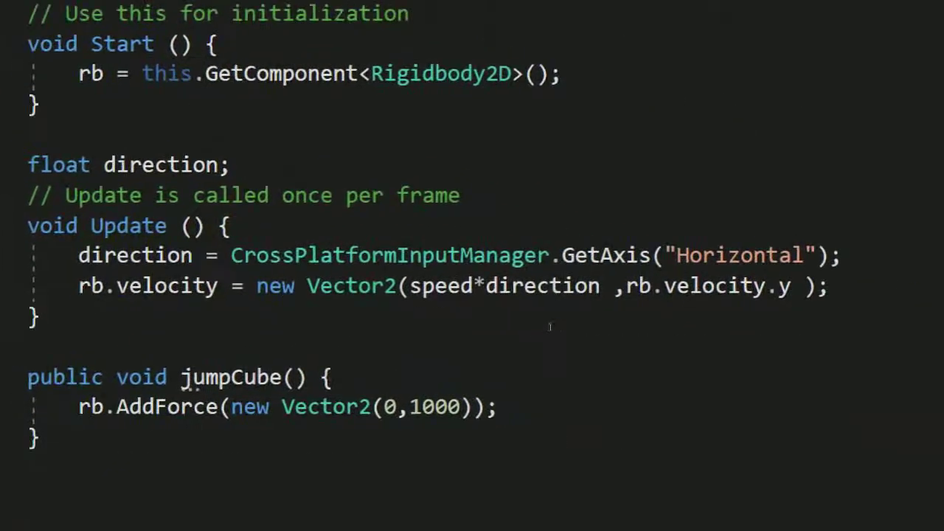
pyautogui.click(934, 328)
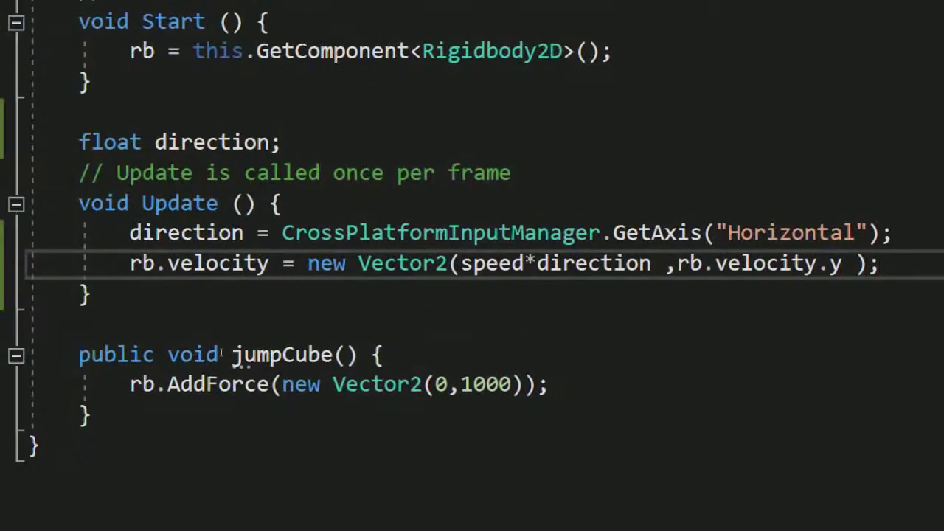
# Add a new Update line reading this.transform.position; using IntelliSense
pyautogui.press('Return')
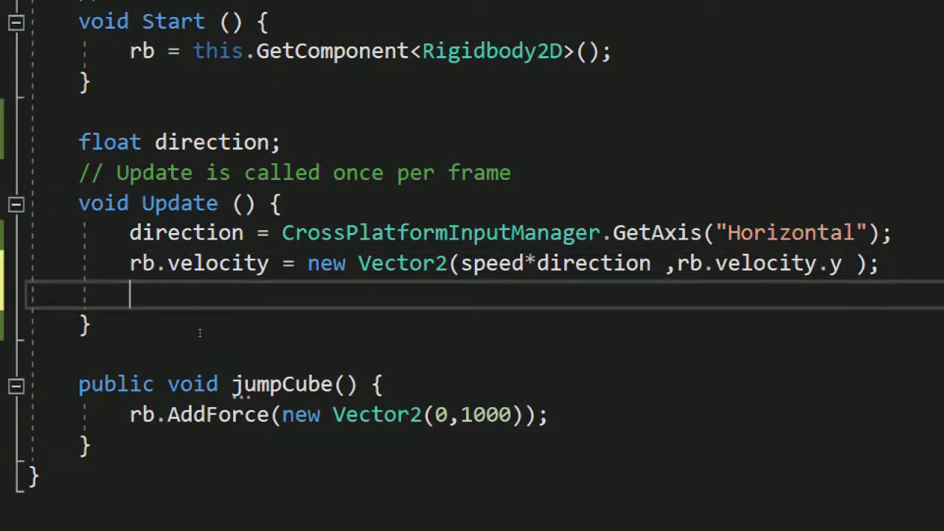
pyautogui.write('thi')
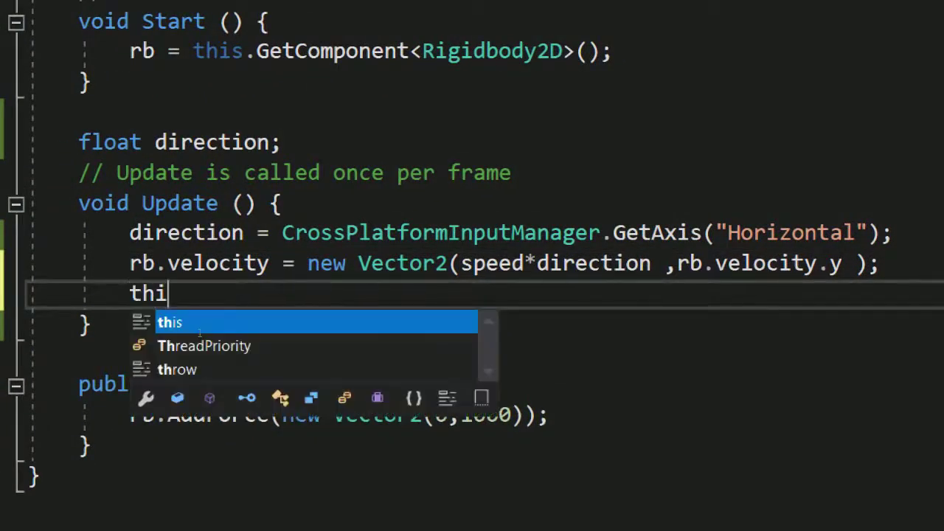
pyautogui.write('s.')
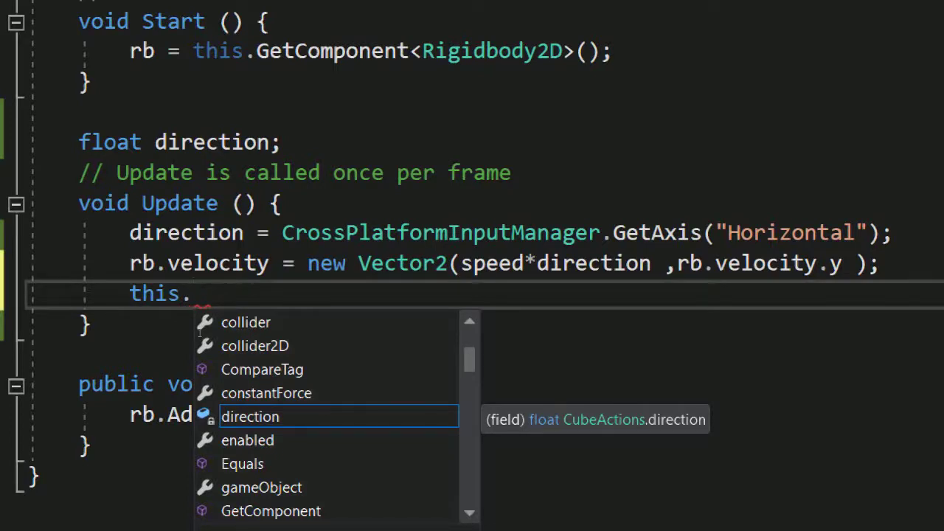
pyautogui.write('t')
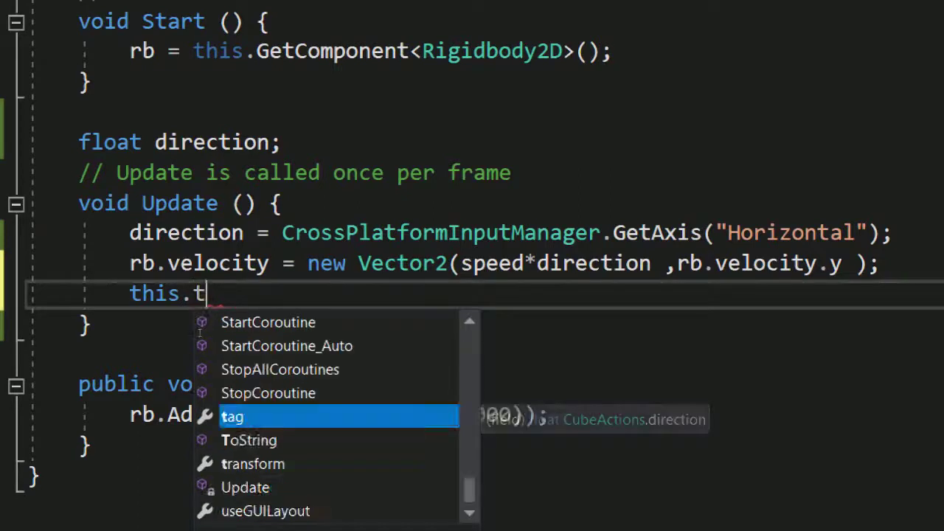
pyautogui.write('ra')
pyautogui.press('Tab')
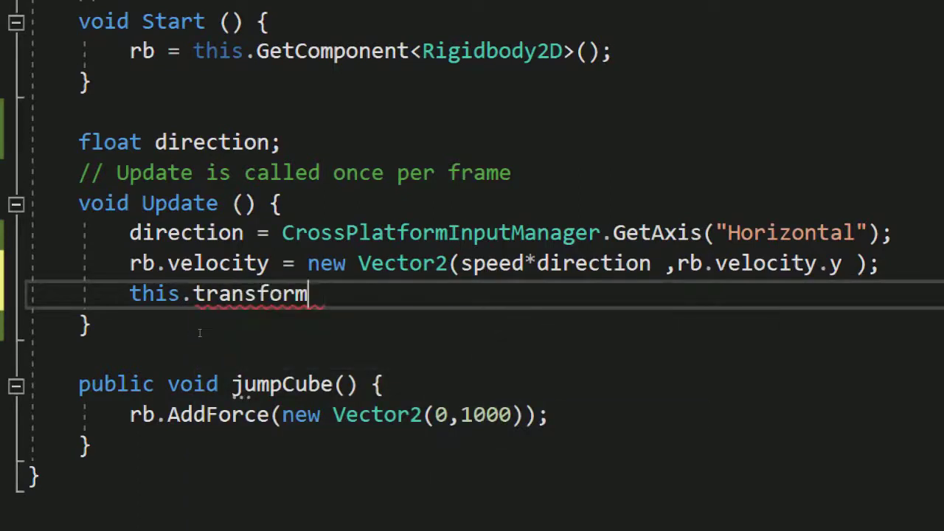
pyautogui.write('.')
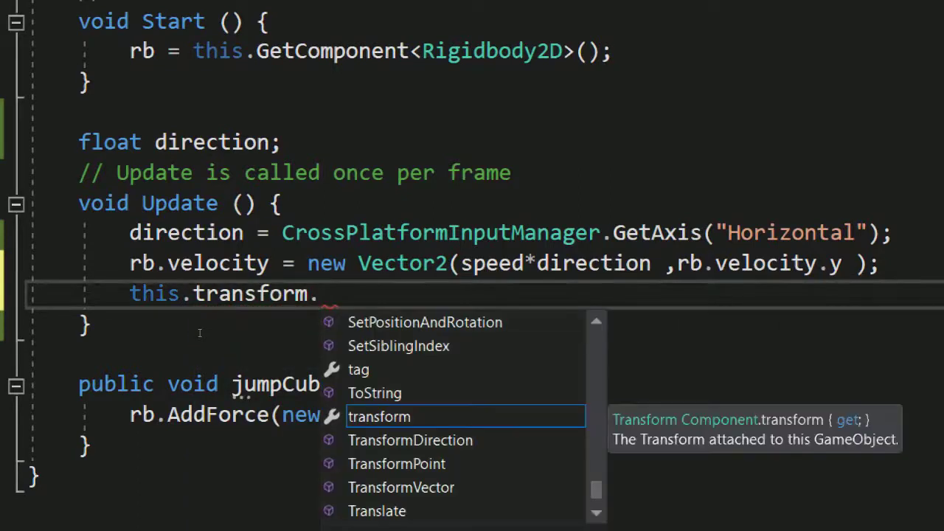
pyautogui.write('pod')
pyautogui.press('BackSpace')
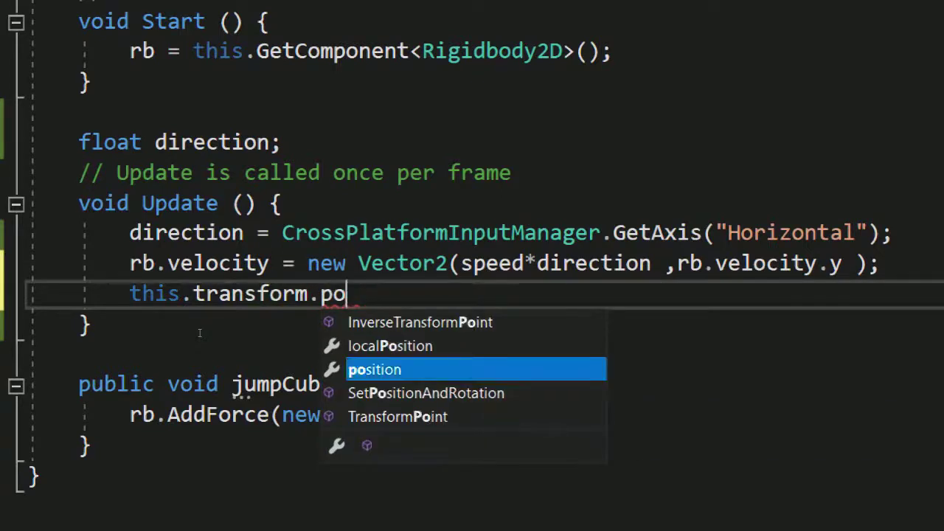
pyautogui.write('s')
pyautogui.press('Tab')
pyautogui.write(';')
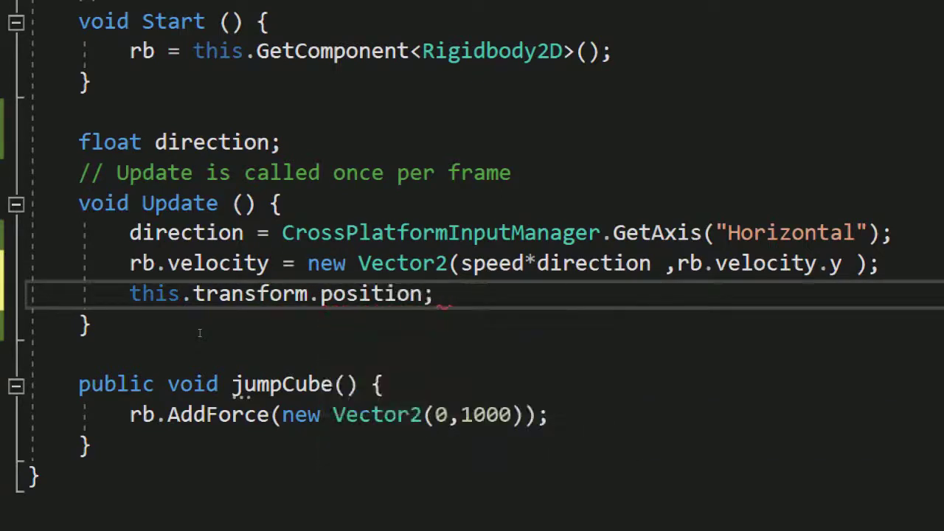
# Prefix the line with cam.transform.position = so the camera copies the cube's position
pyautogui.moveTo(129, 293); pyautogui.dragTo(435, 264)
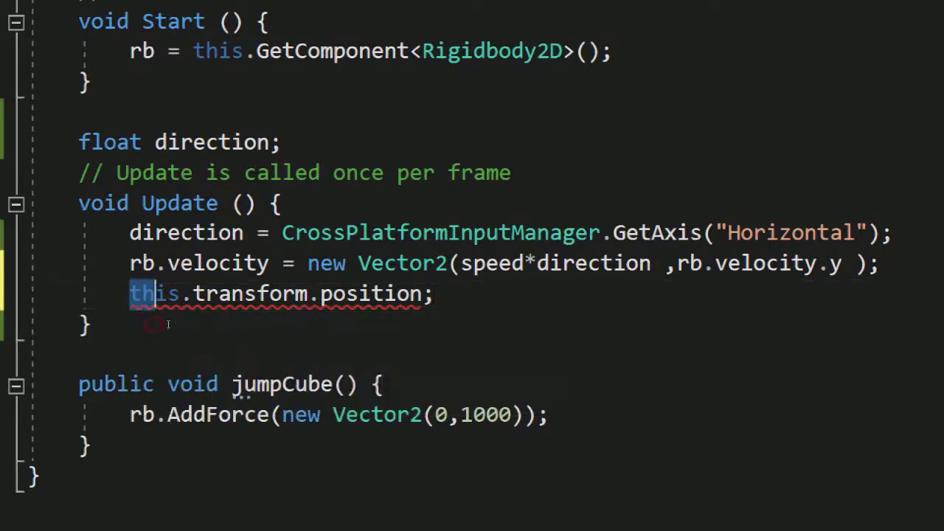
pyautogui.hotkey('shift', 'Down')
pyautogui.hotkey('shift', 'Left')
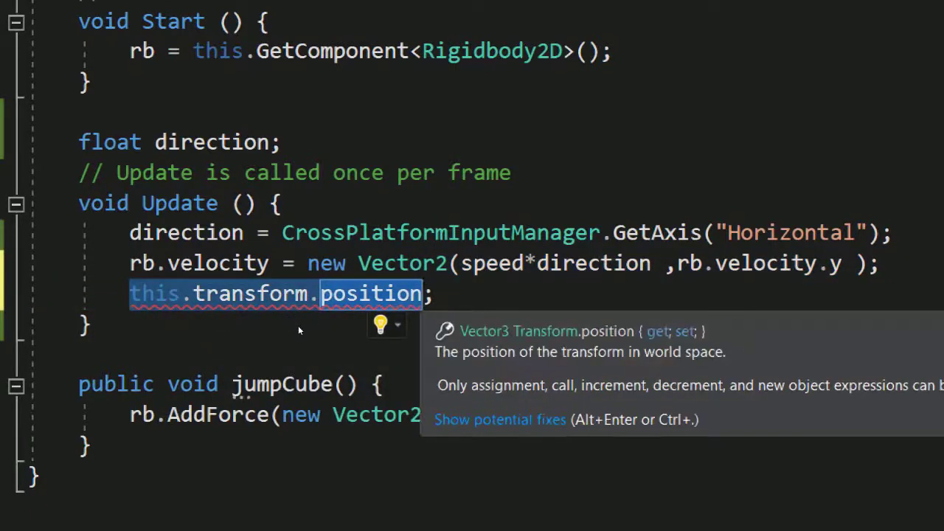
pyautogui.press('Right')
pyautogui.press('Home')
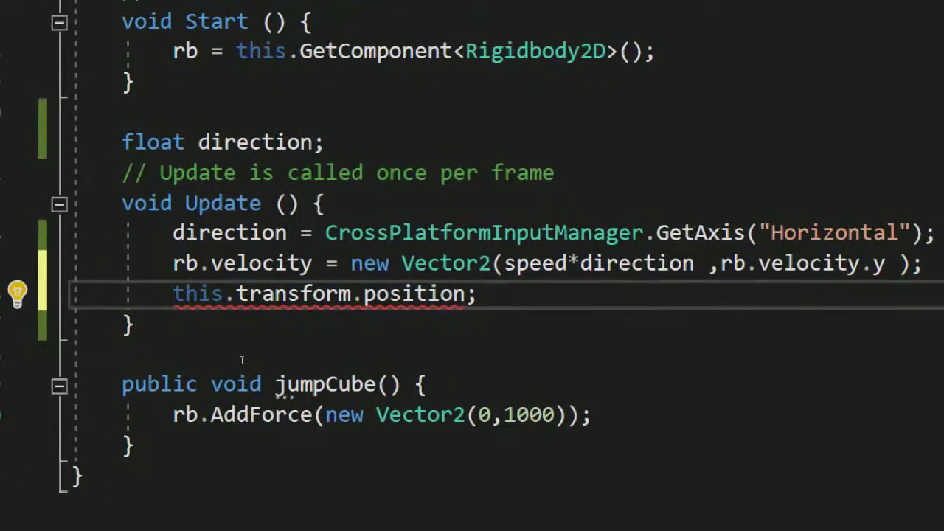
pyautogui.write('cam.')
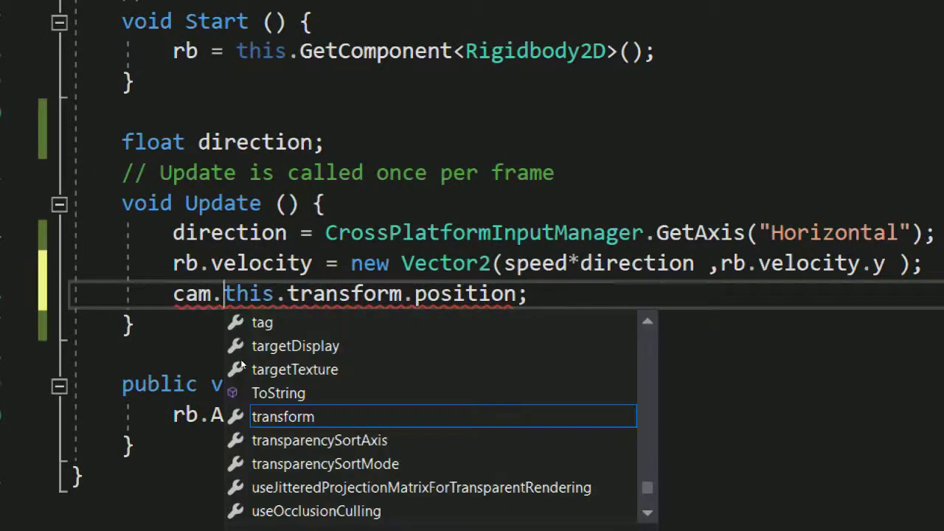
pyautogui.write('transform.')
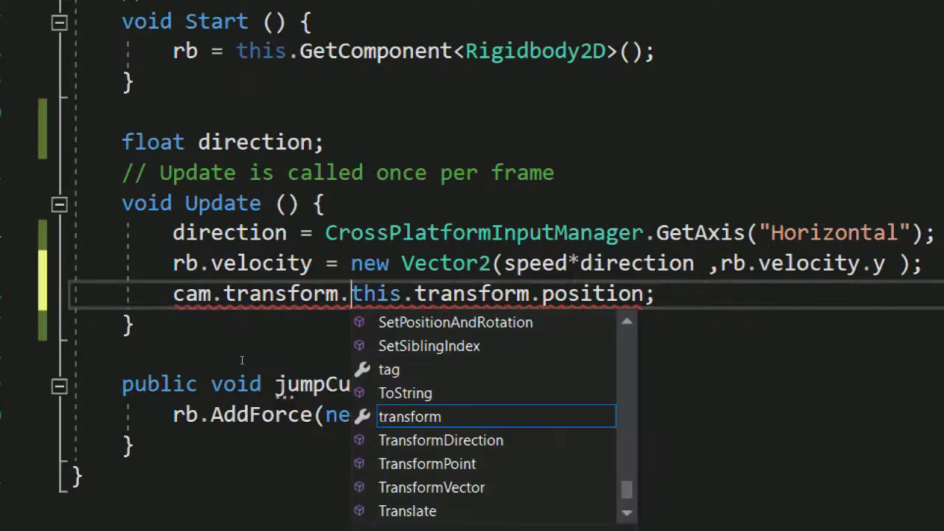
pyautogui.write('po')
pyautogui.press('Tab')
pyautogui.write('=')
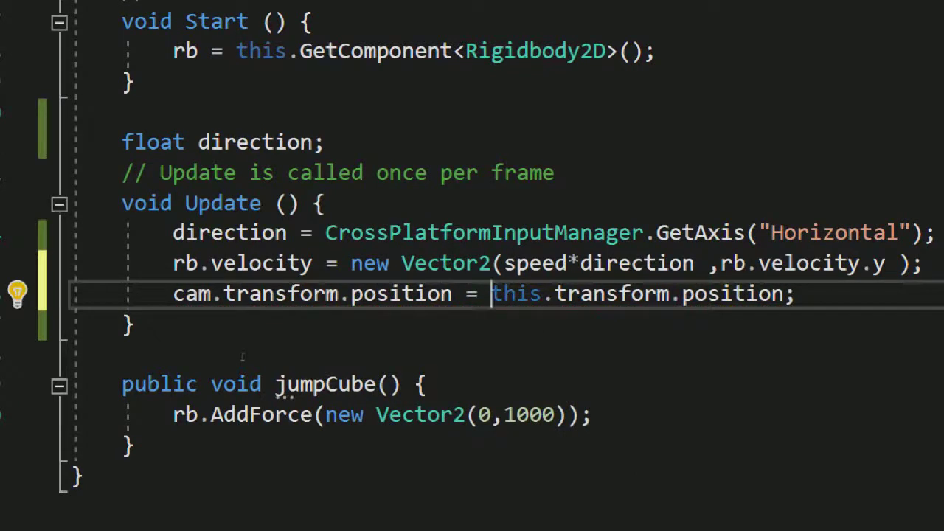
pyautogui.press('Left')
pyautogui.press('Left')
pyautogui.press('Left')
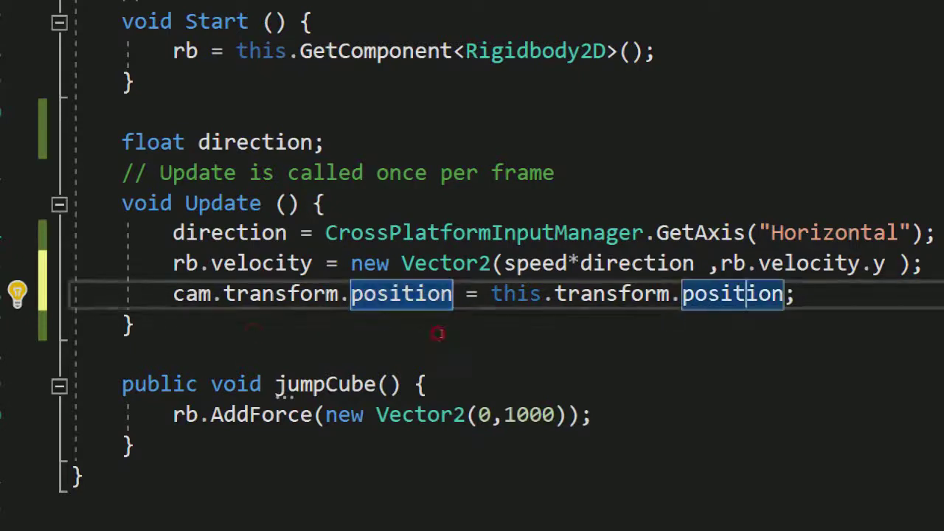
pyautogui.hotkey('ctrl', 'shift', 'Left')
pyautogui.hotkey('ctrl', 'shift', 'Left')
pyautogui.hotkey('ctrl', 'shift', 'Left')
pyautogui.hotkey('shift', 'Left')
pyautogui.hotkey('shift', 'Left')
pyautogui.hotkey('shift', 'Left')
pyautogui.hotkey('shift', 'Left')
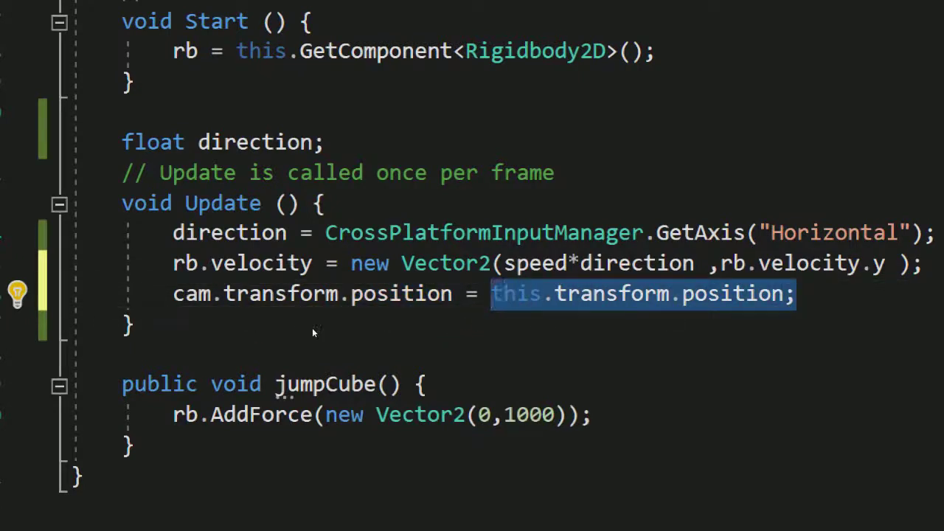
pyautogui.press('Left')
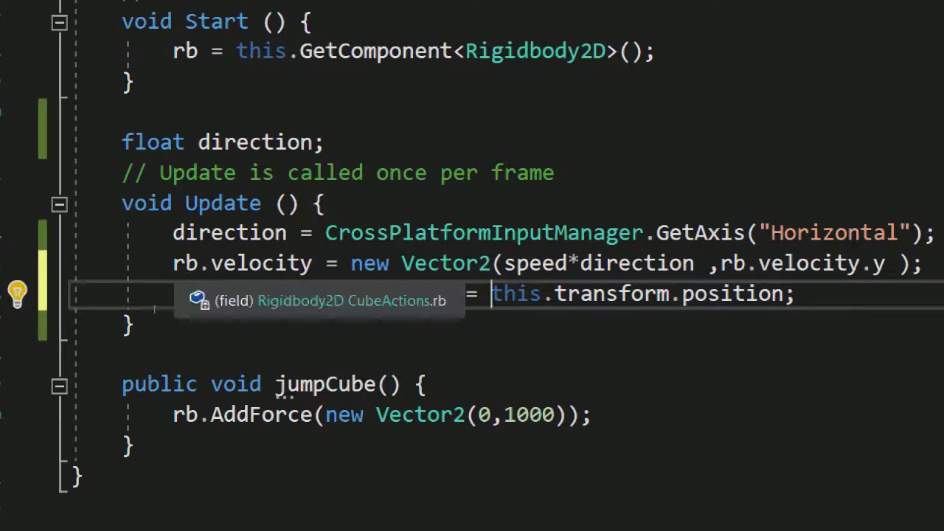
pyautogui.hotkey('ctrl', 'k')
pyautogui.hotkey('ctrl', 'i')
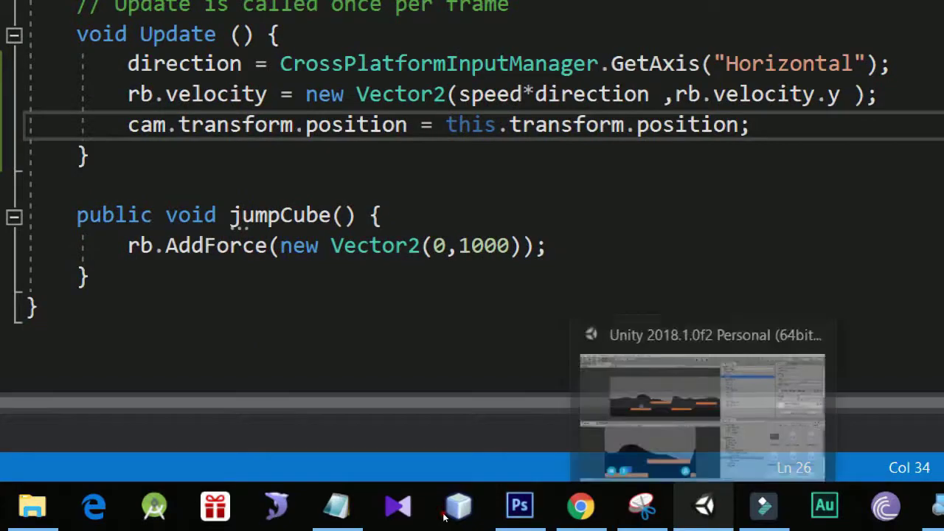
# In Unity, check Main Camera's position of 0, 0, -10, then run the game
pyautogui.click(704, 506)
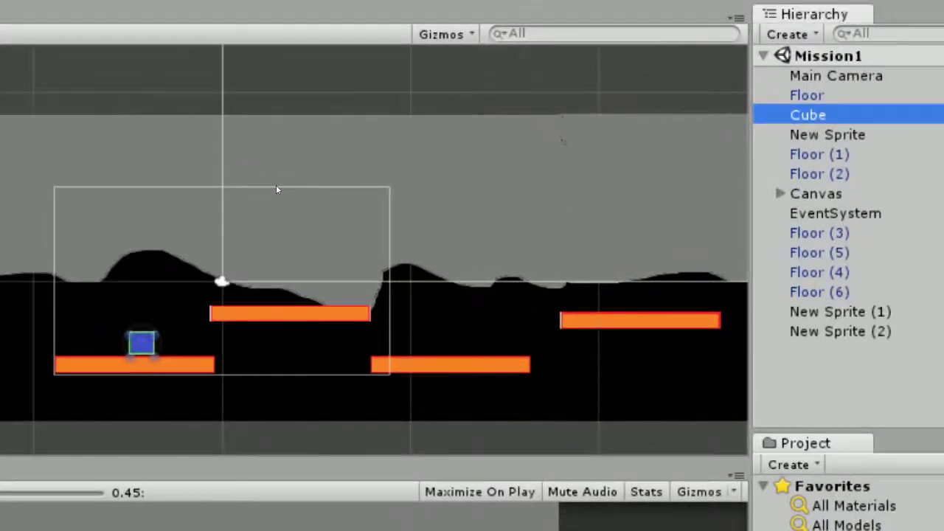
pyautogui.click(276, 186)
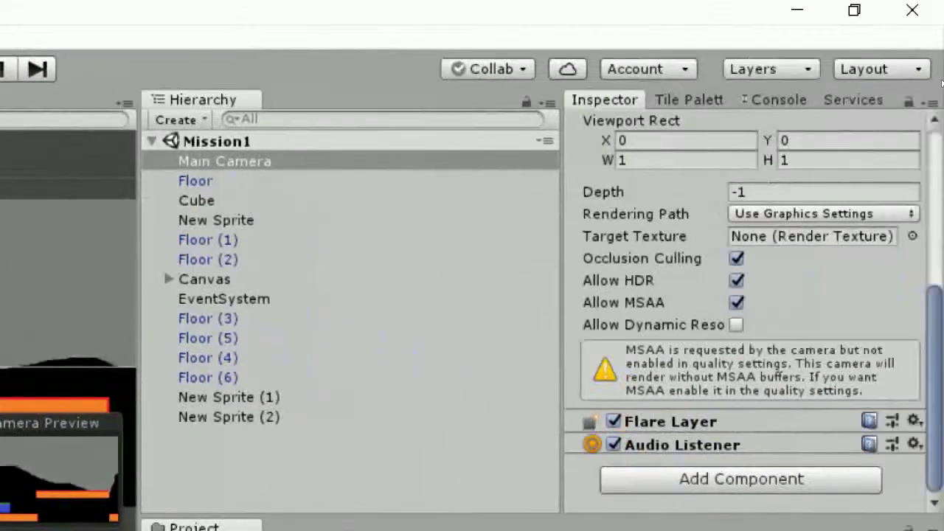
pyautogui.scroll(5, 745, 309)
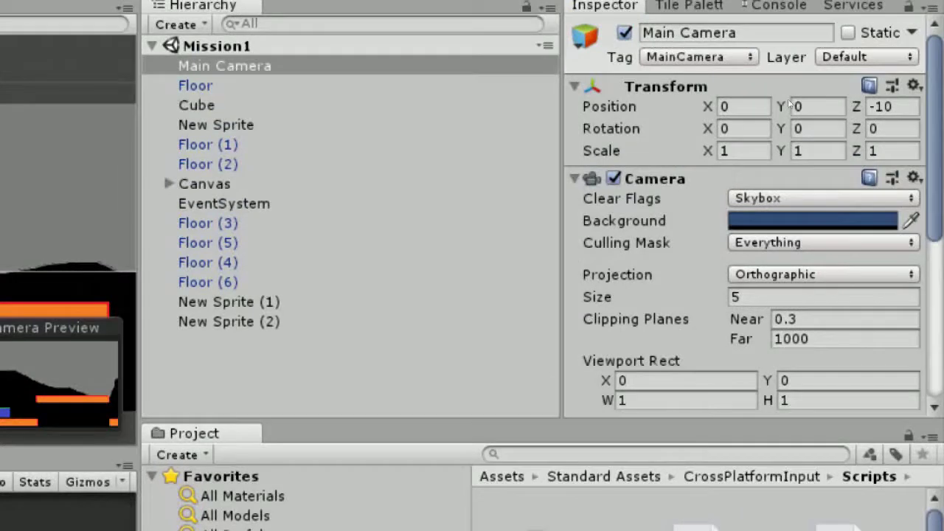
pyautogui.press('Tab')
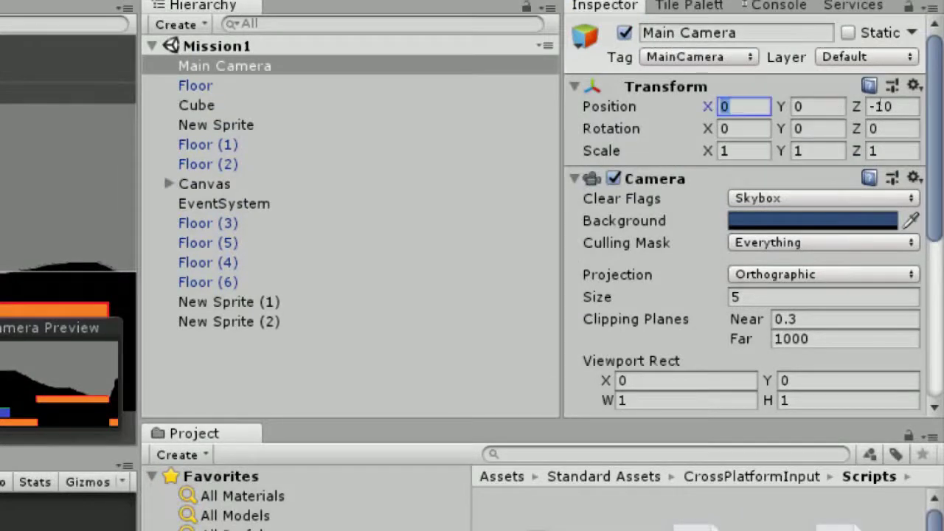
pyautogui.press('Tab')
pyautogui.press('Tab')
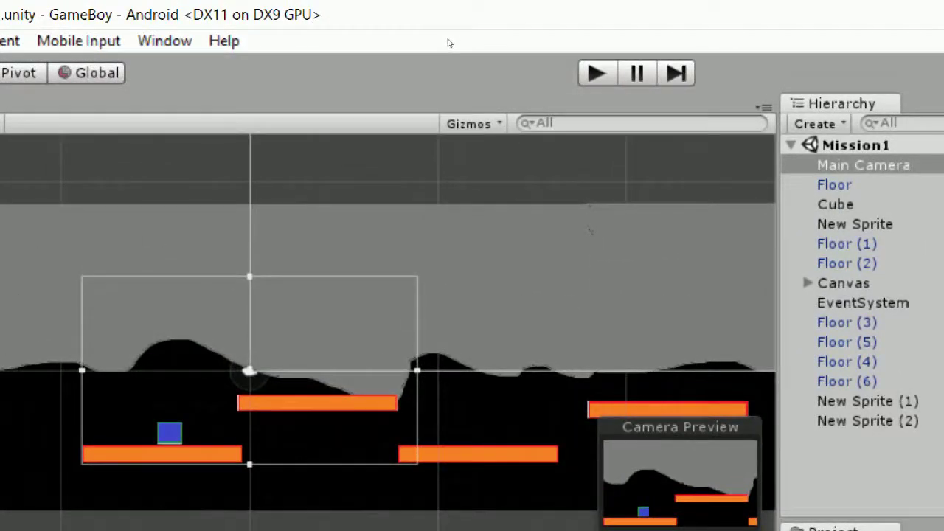
pyautogui.hotkey('ctrl', 'p')
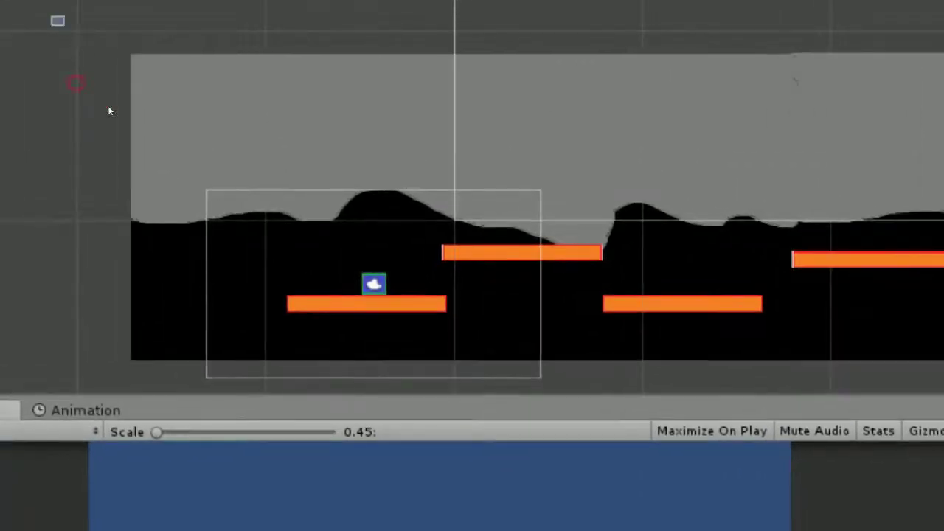
# Frame the cube on its orange platform in the Scene view and stop the game
pyautogui.moveTo(52, 16); pyautogui.dragTo(466, 272)
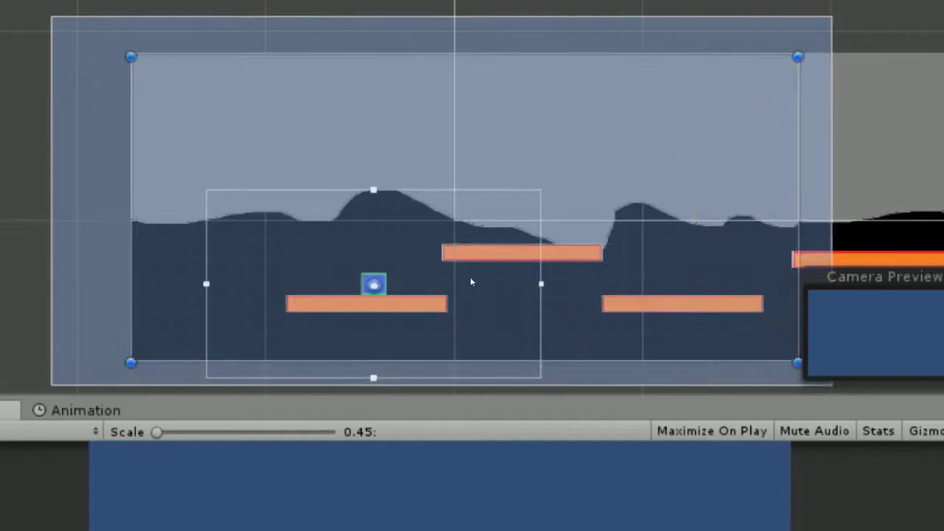
pyautogui.moveTo(466, 272); pyautogui.dragTo(456, 271)
pyautogui.click(392, 271)
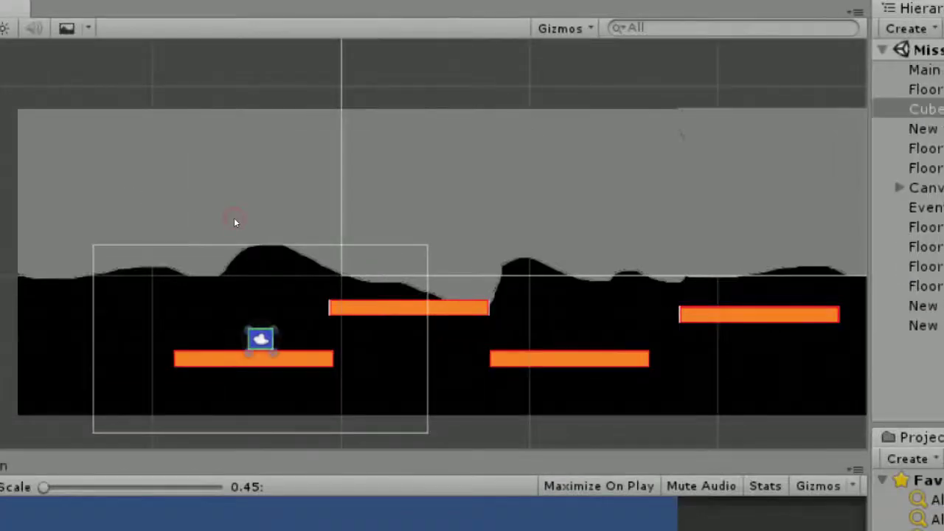
pyautogui.press('f')
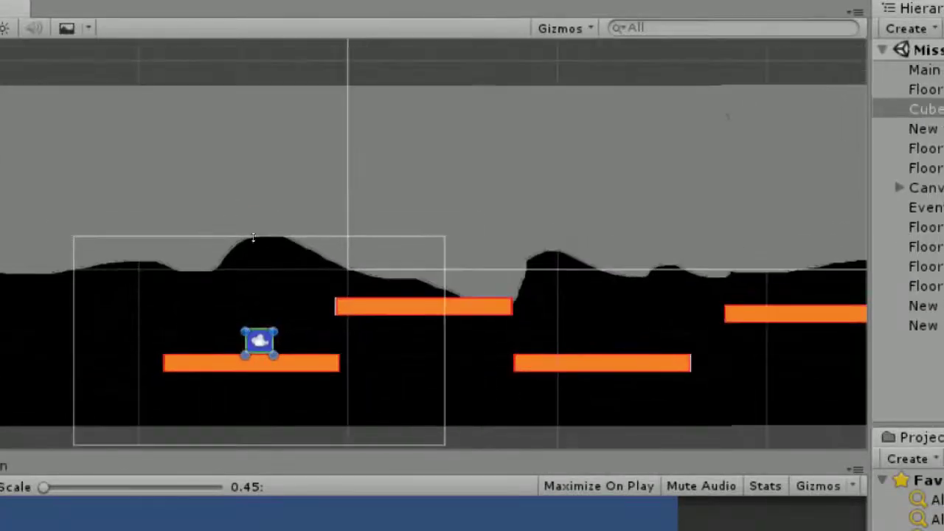
pyautogui.moveTo(235, 232); pyautogui.dragTo(233, 184, button='middle')
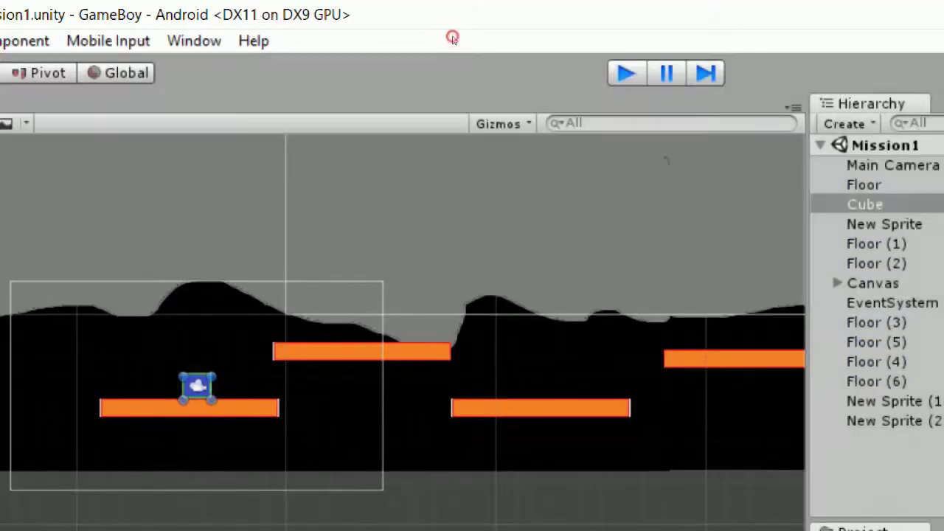
pyautogui.hotkey('ctrl', 'p')
pyautogui.hotkey('ctrl', 'p')
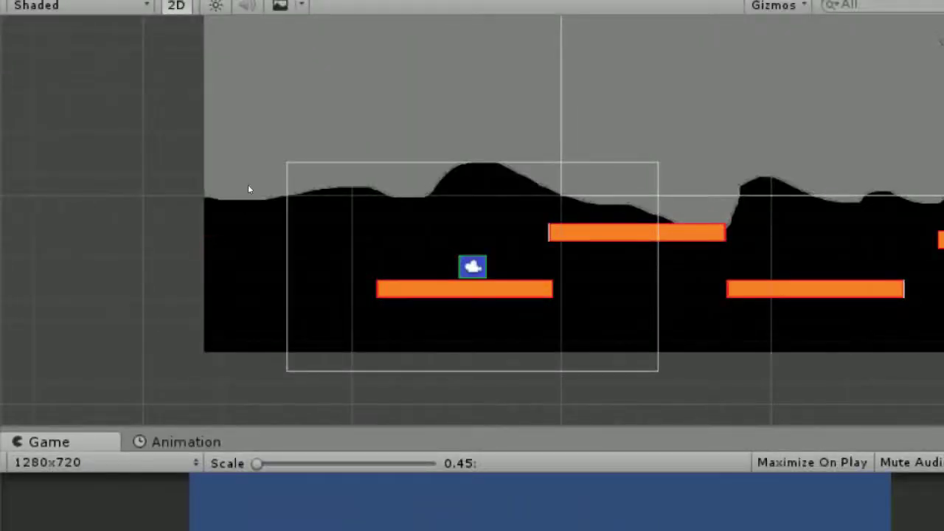
pyautogui.click(335, 177)
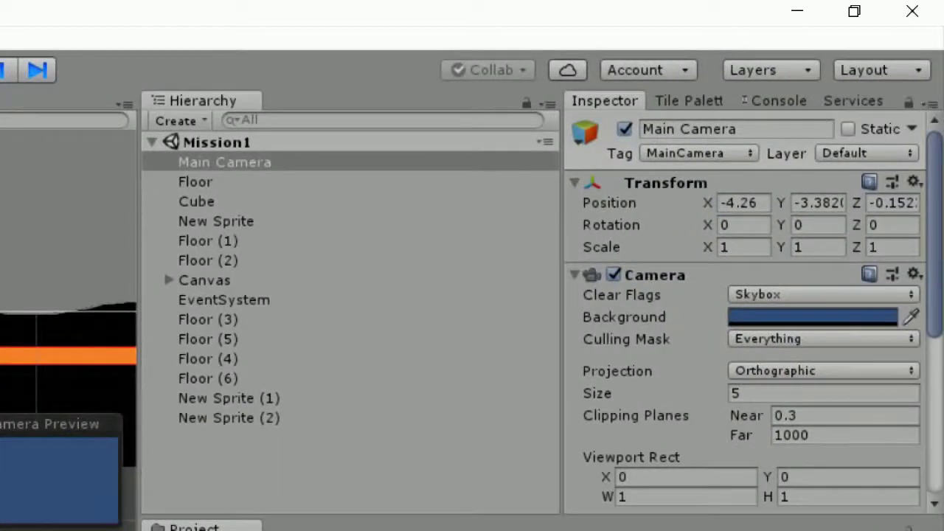
pyautogui.click(893, 203)
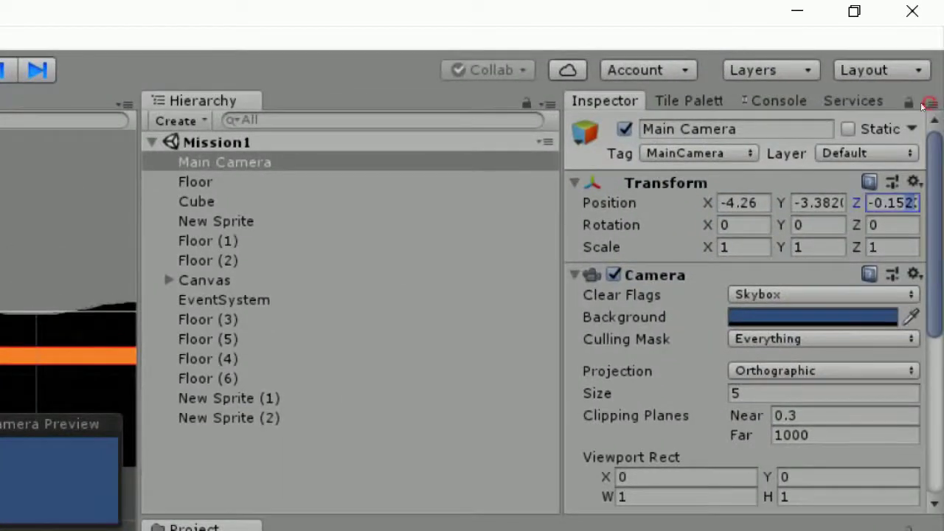
pyautogui.press('End')
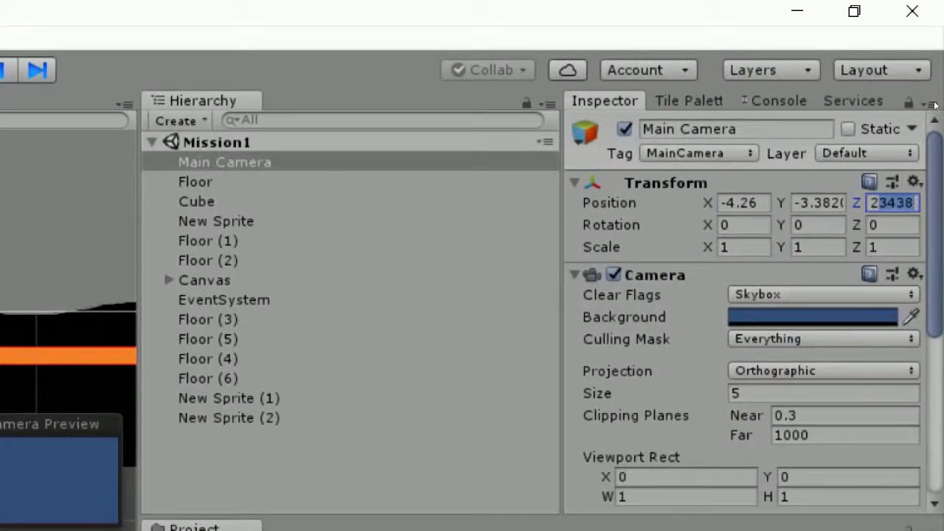
pyautogui.press('End')
pyautogui.hotkey('ctrl', 'a')
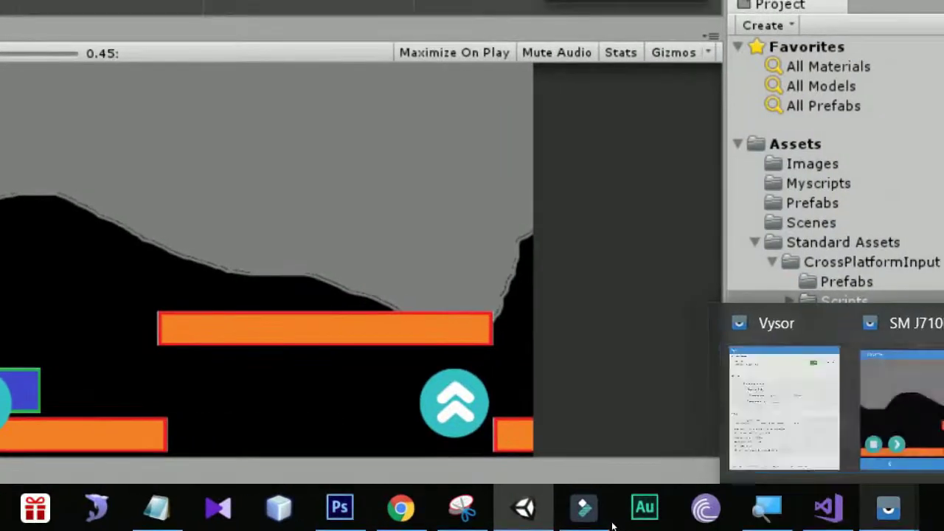
pyautogui.click(828, 508)
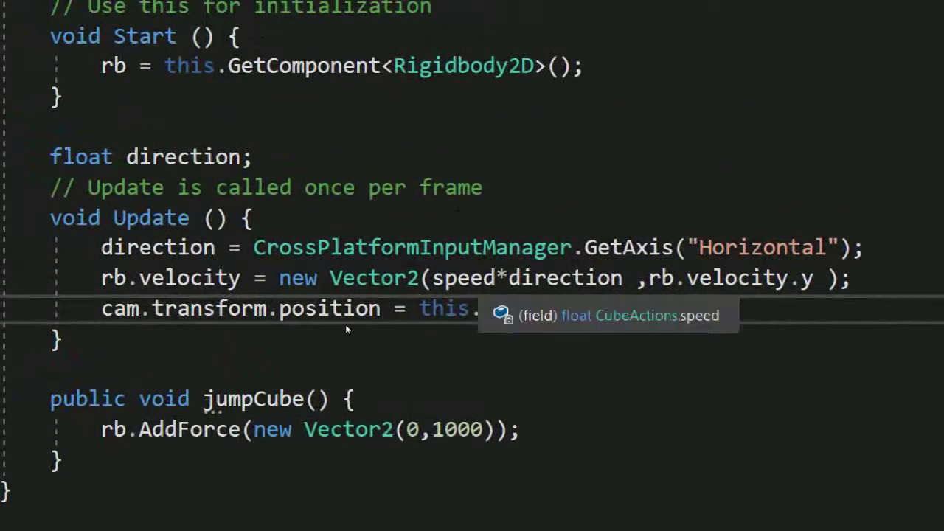
# Replace the camera line's right-hand side with new Vector3(
pyautogui.write('transform.position;')
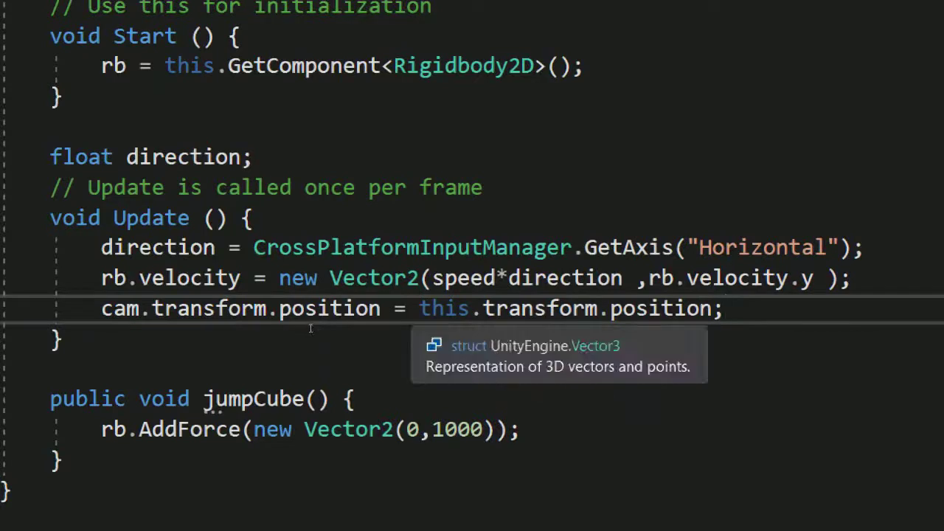
pyautogui.hotkey('ctrl', 'shift', 'Right')
pyautogui.hotkey('ctrl', 'shift', 'Right')
pyautogui.hotkey('ctrl', 'shift', 'Right')
pyautogui.hotkey('shift', 'End')
pyautogui.press('End')
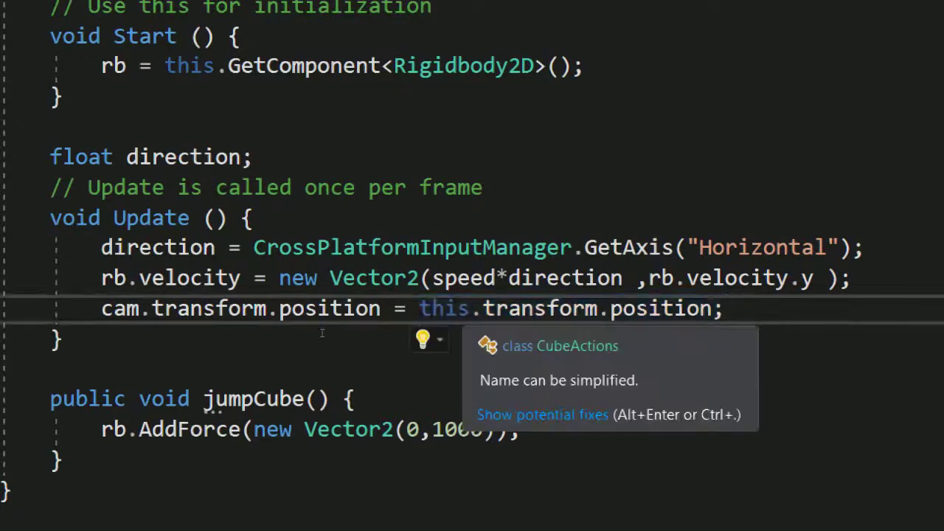
pyautogui.moveTo(293, 327)
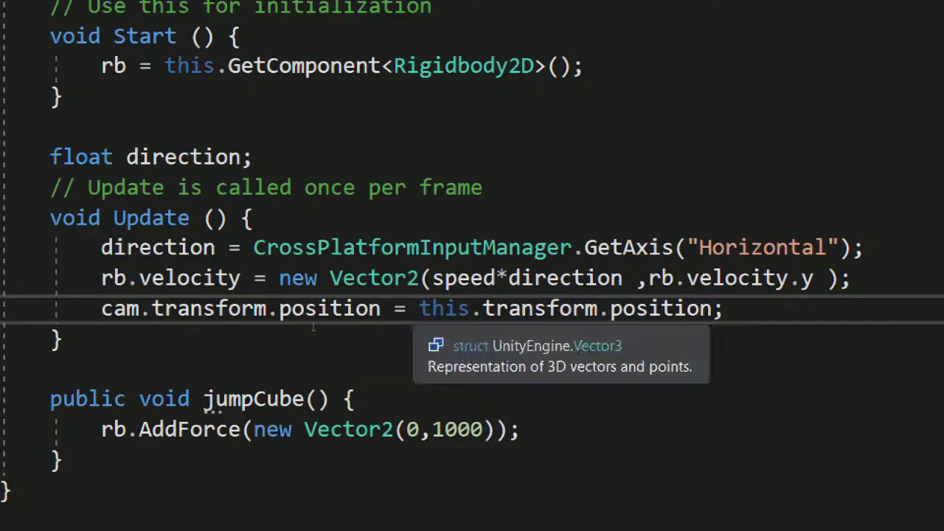
pyautogui.moveTo(420, 310); pyautogui.dragTo(491, 326)
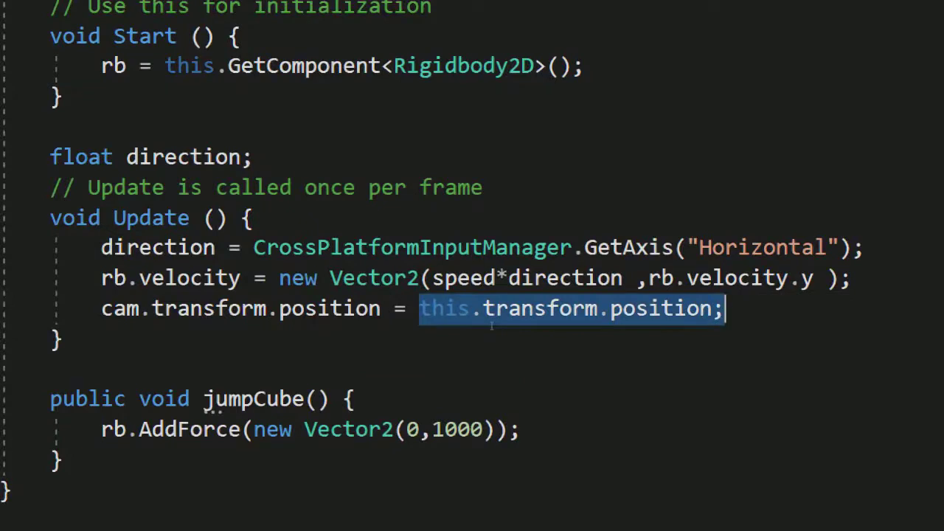
pyautogui.write('new vec')
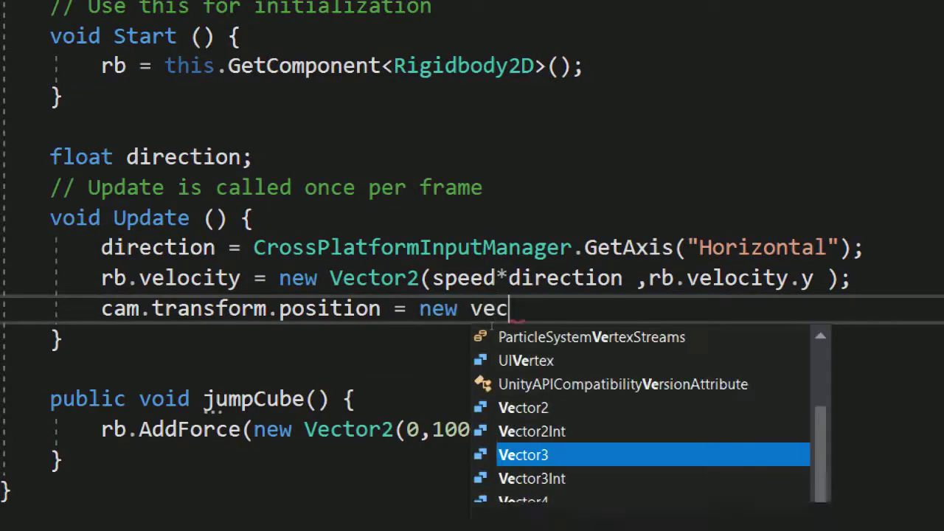
pyautogui.write('tor')
pyautogui.press('Tab')
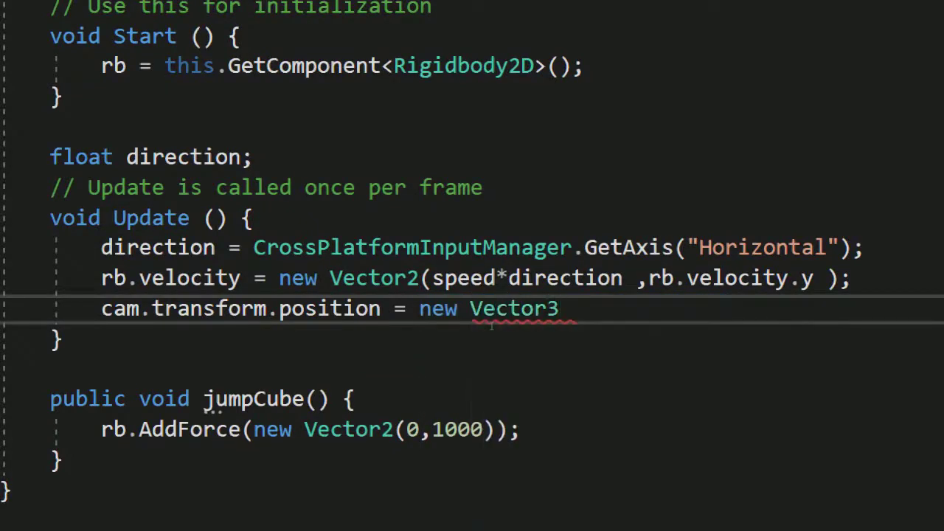
pyautogui.write('(')
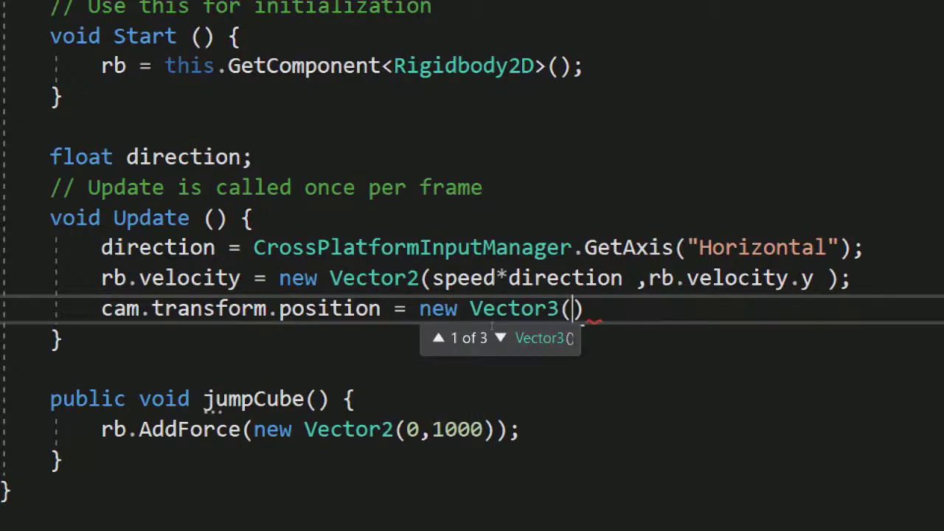
pyautogui.press('Down')
pyautogui.press('Down')
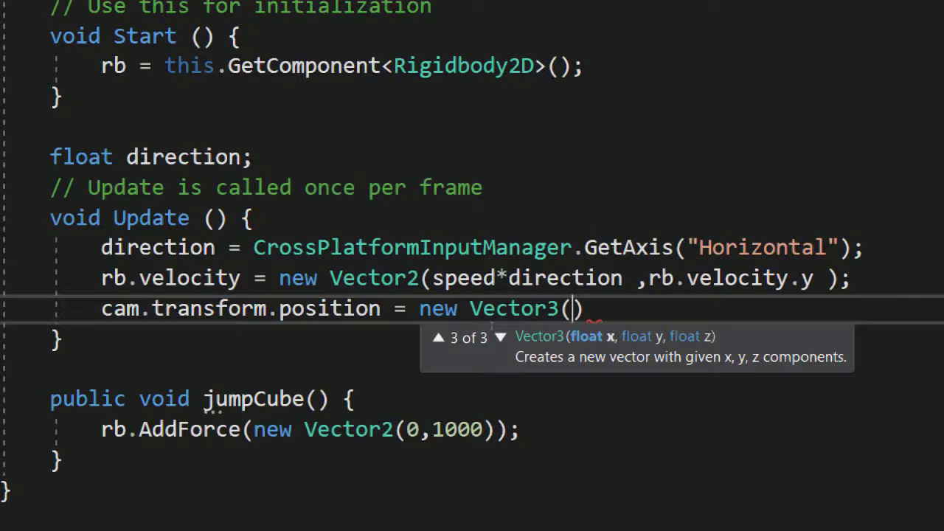
# Insert a line above the camera assignment containing this.transform.position;
pyautogui.press('Escape')
pyautogui.hotkey('ctrl', 'Return')
pyautogui.write('this.tr')
pyautogui.press('Tab')
pyautogui.write(',')
pyautogui.press('BackSpace')
pyautogui.write('.po')
pyautogui.press('BackSpace')
pyautogui.write('p')
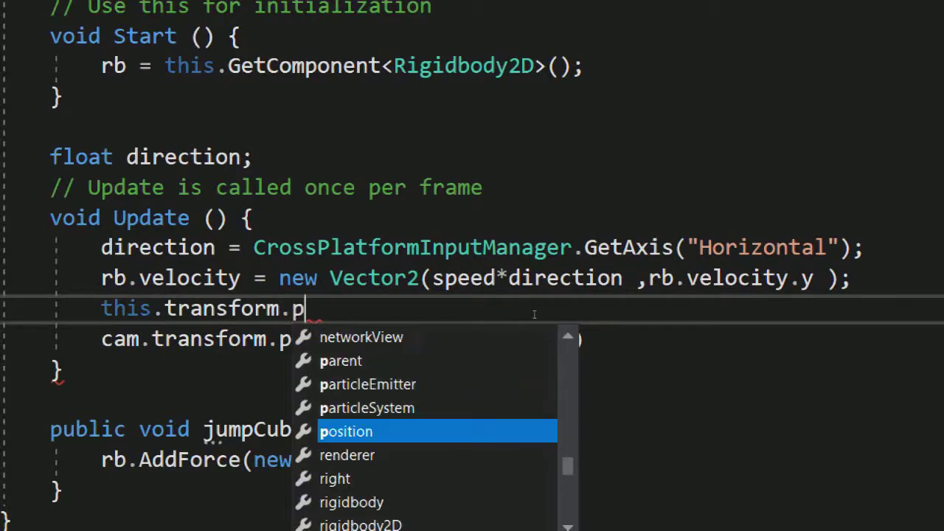
pyautogui.write('o')
pyautogui.press('Tab')
pyautogui.write(';')
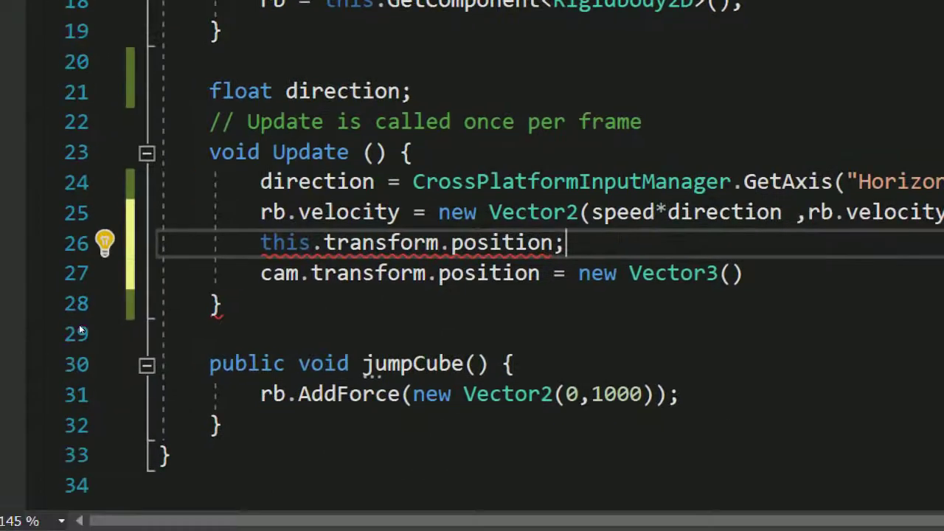
# Turn that line into Vector3 ps = this.transform.position;
pyautogui.hotkey('ctrl', '.')
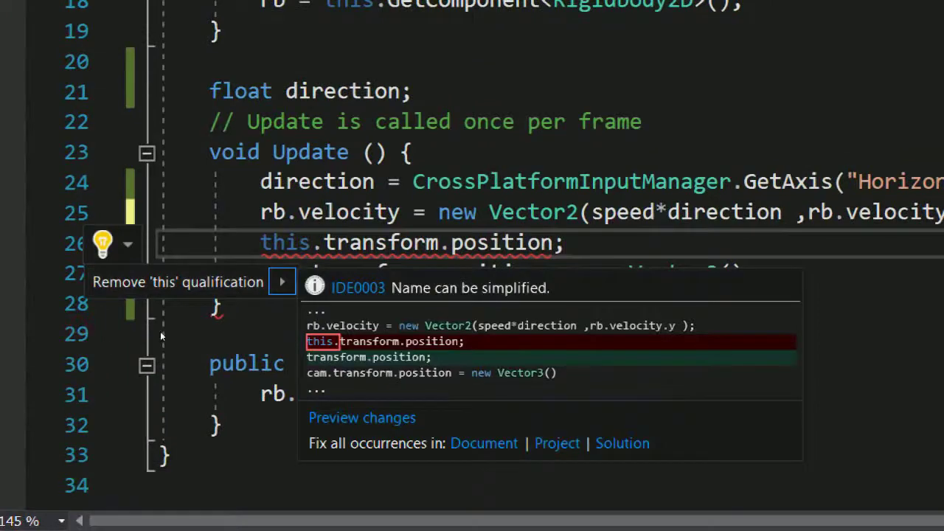
pyautogui.press('Escape')
pyautogui.write('vector')
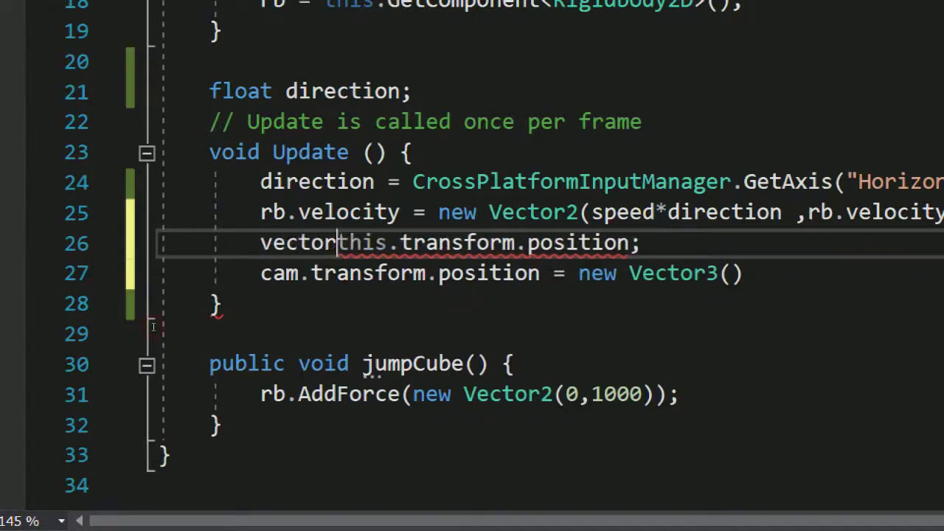
pyautogui.hotkey('ctrl', 'space')
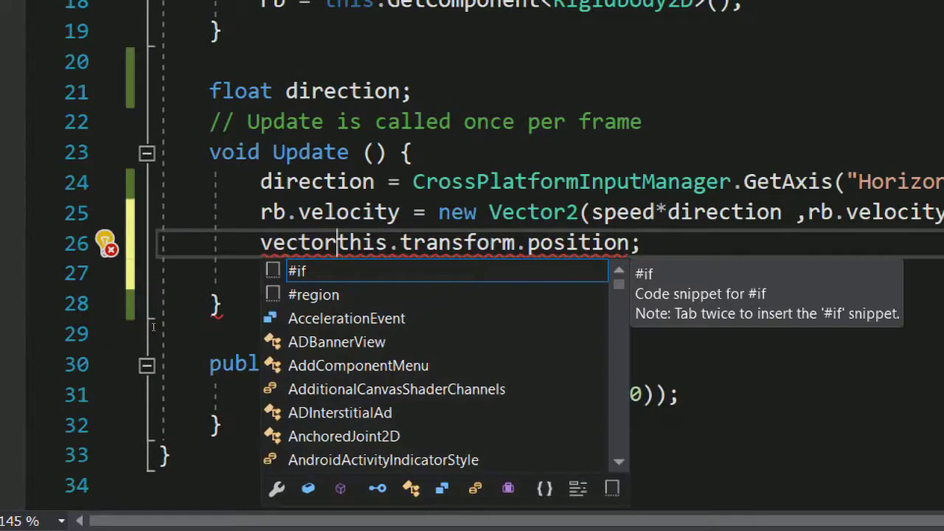
pyautogui.press('Left')
pyautogui.hotkey('ctrl', 'space')
pyautogui.press('Tab')
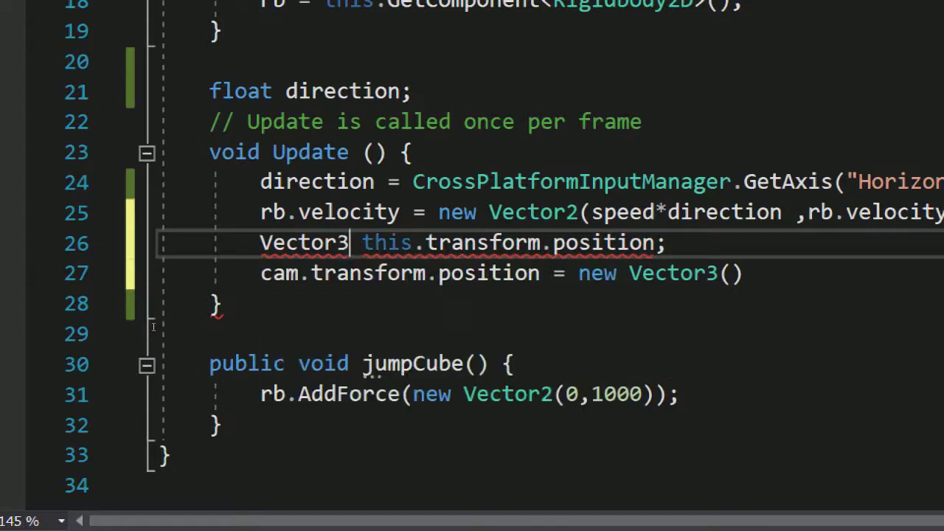
pyautogui.write('ps')
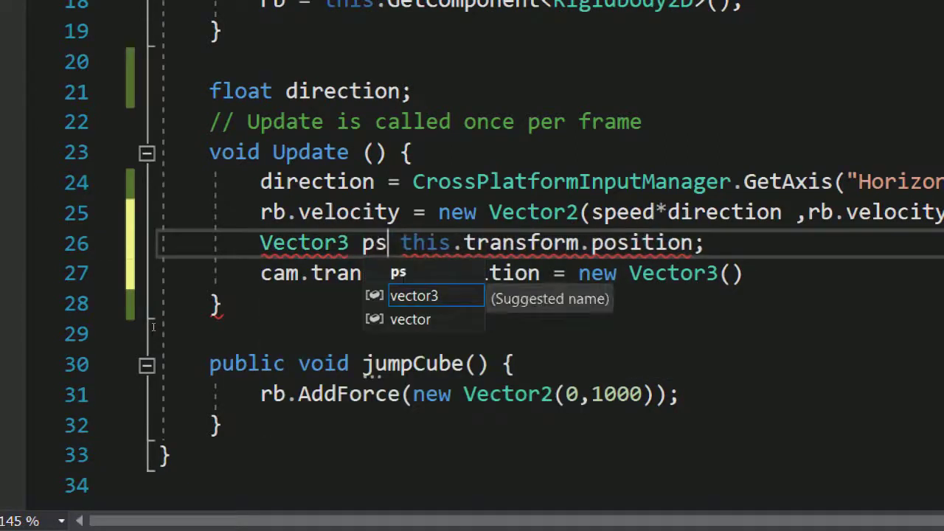
pyautogui.write(' =')
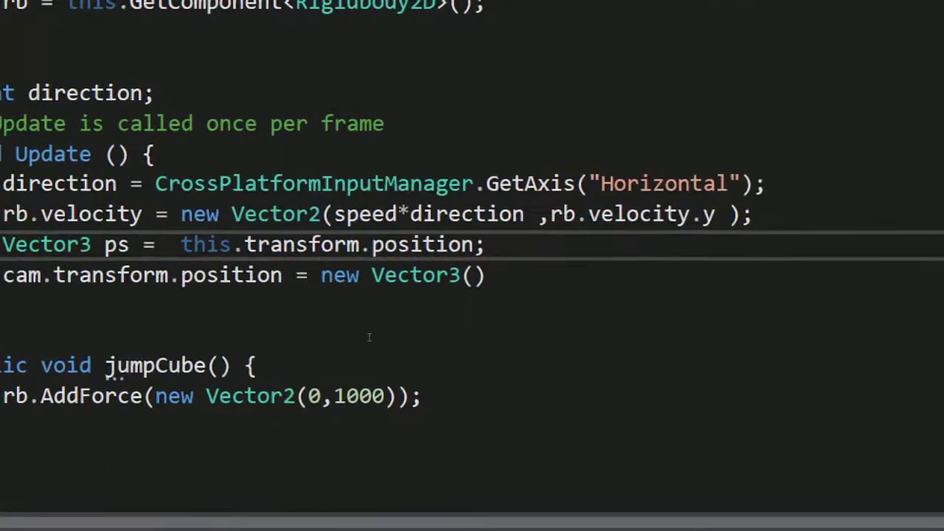
# Fill the Vector3 constructor with ps.x, ps.y, -10 and close the statement
pyautogui.press('Down')
pyautogui.press('Left')
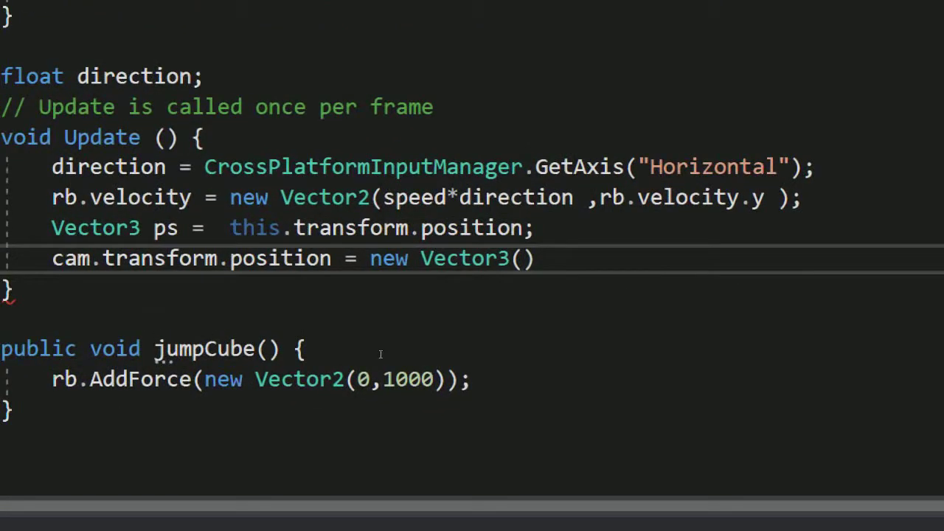
pyautogui.hotkey('ctrl', 'shift', 'space')
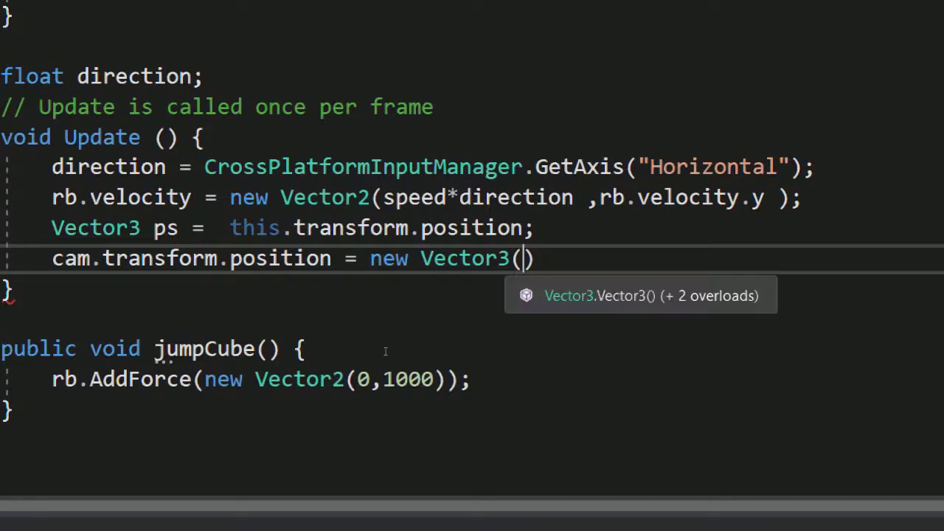
pyautogui.write('p')
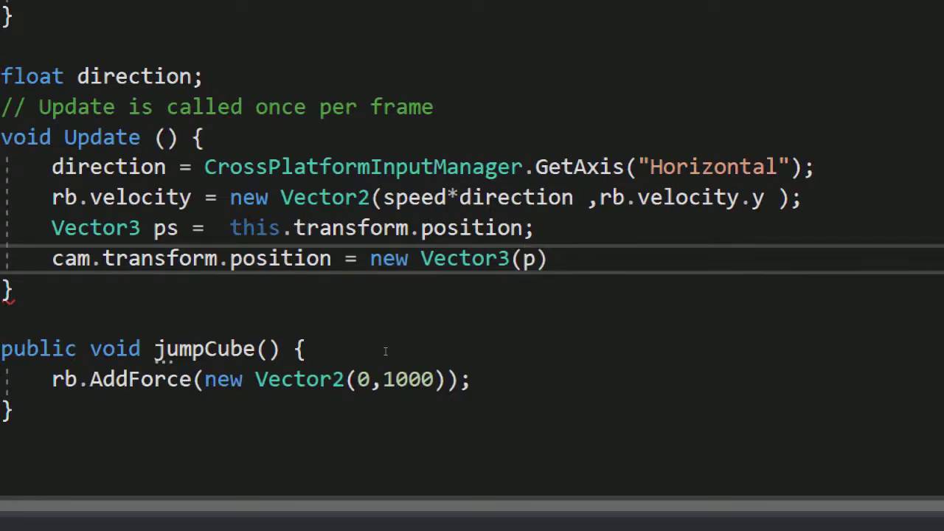
pyautogui.write('s.x')
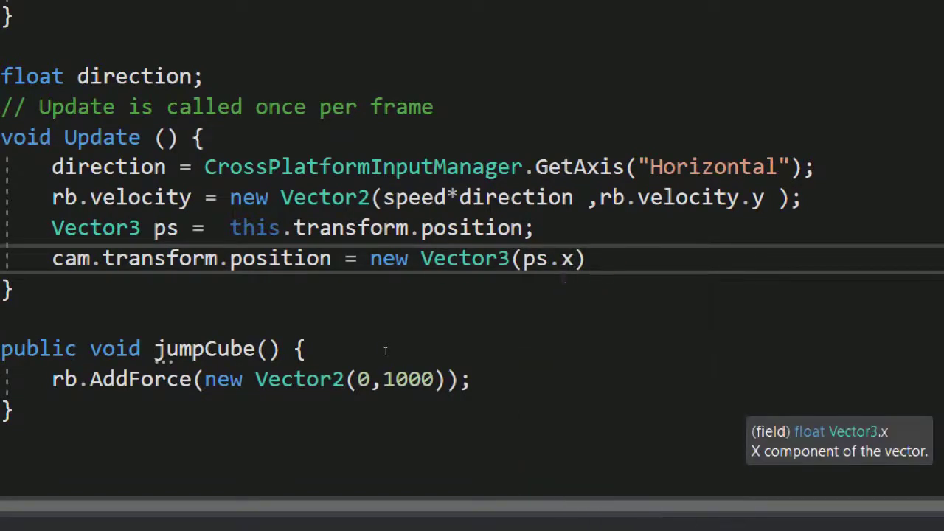
pyautogui.write(', ps.')
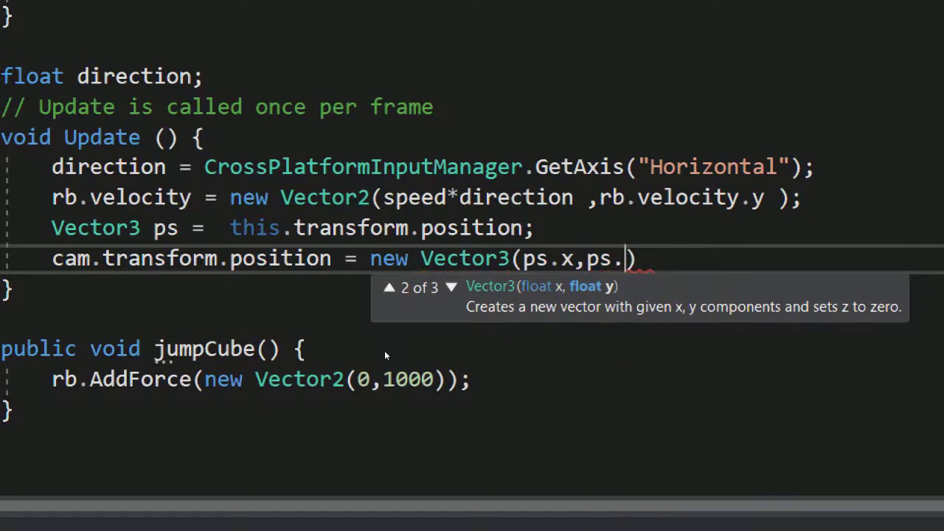
pyautogui.write('y')
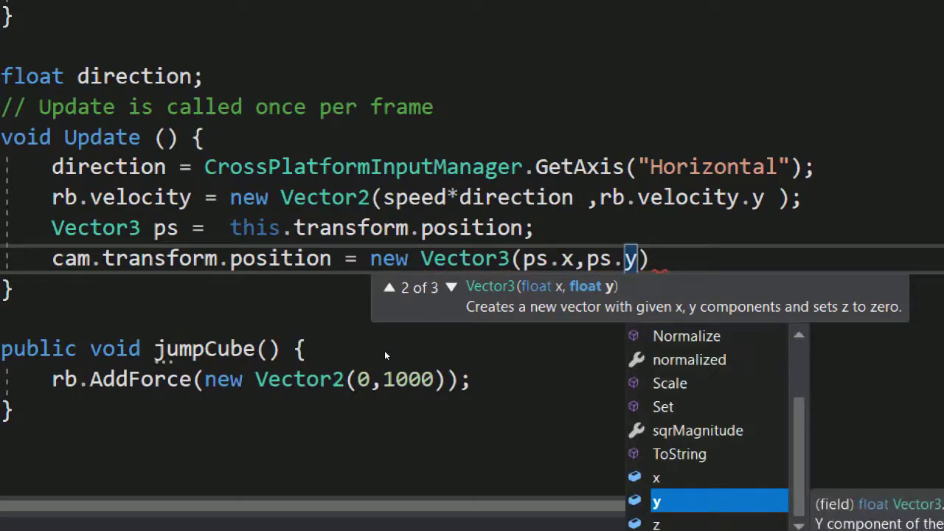
pyautogui.write(', ')
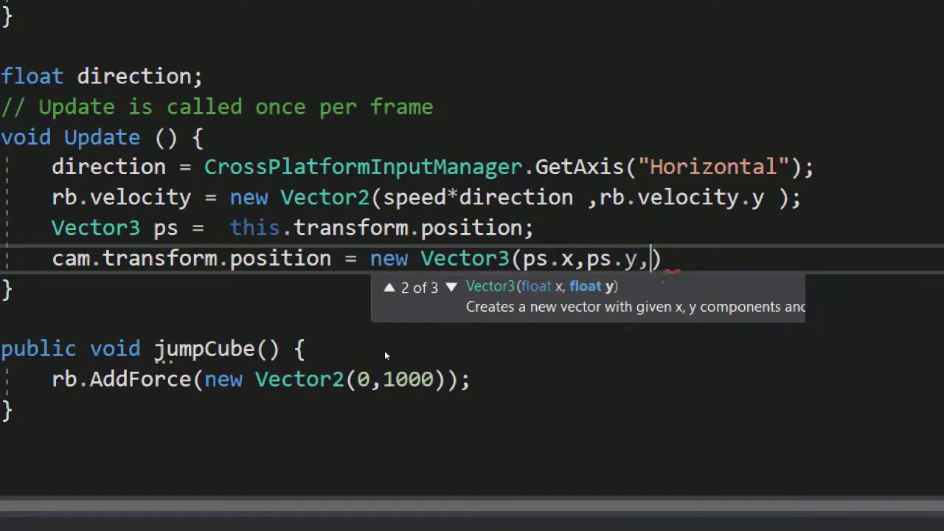
pyautogui.write('-10);')
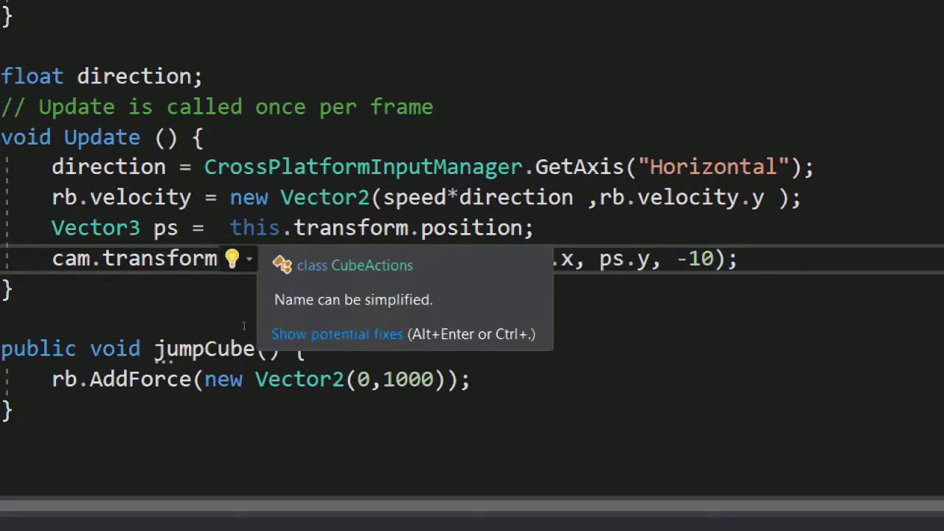
# Highlight this.transform.position, ps.x, ps.y and new Vector3(ps.x, ps.y, -10) to explain them
pyautogui.moveTo(231, 228); pyautogui.dragTo(420, 228)
pyautogui.click(453, 332)
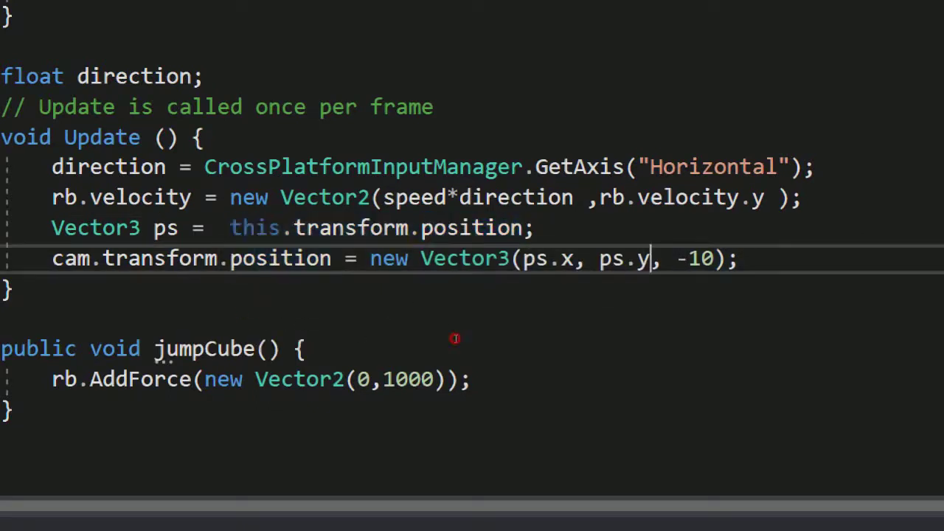
pyautogui.click(400, 331)
pyautogui.moveTo(367, 331); pyautogui.dragTo(243, 326)
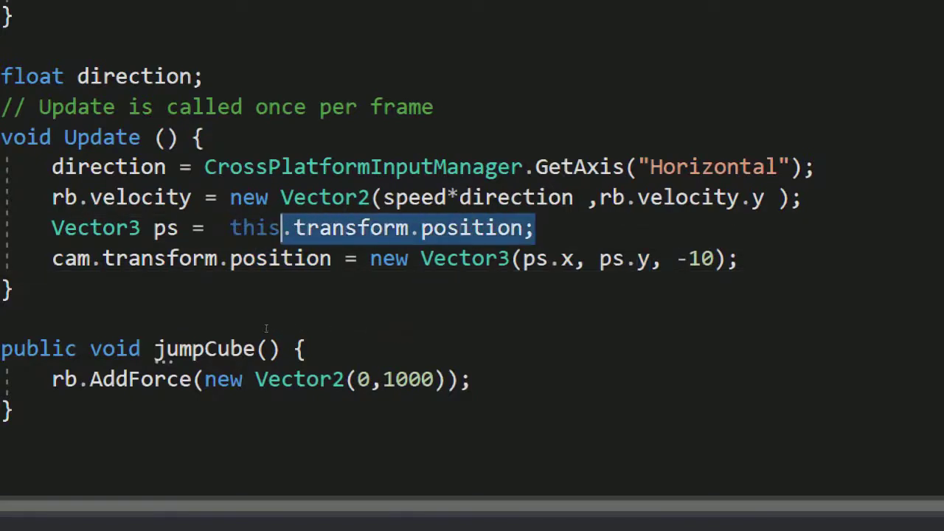
pyautogui.moveTo(455, 342); pyautogui.dragTo(394, 340)
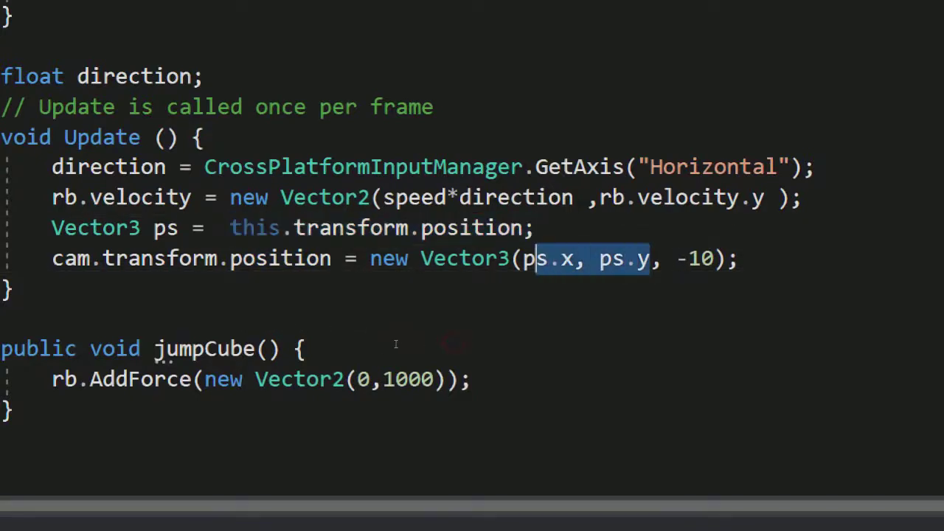
pyautogui.moveTo(314, 342); pyautogui.dragTo(513, 340)
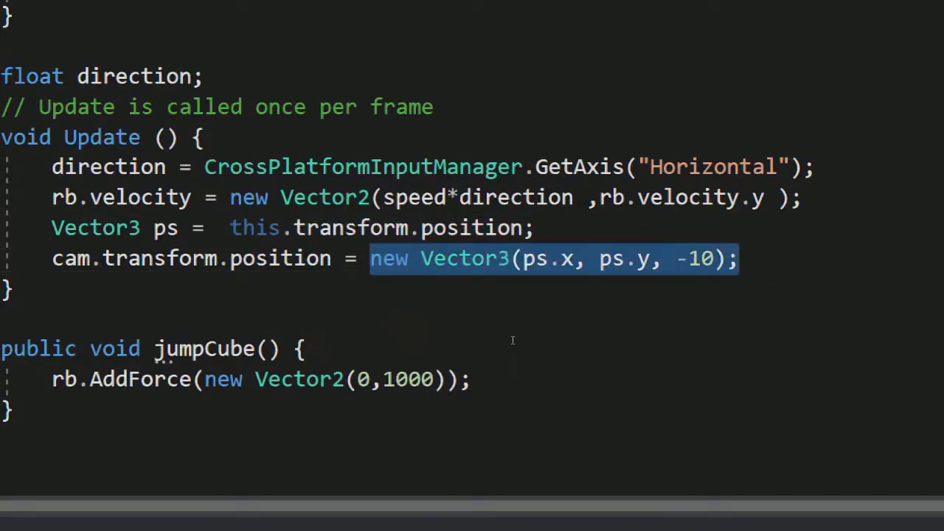
pyautogui.doubleClick(284, 338)
pyautogui.moveTo(284, 338); pyautogui.dragTo(214, 341)
pyautogui.doubleClick(183, 342)
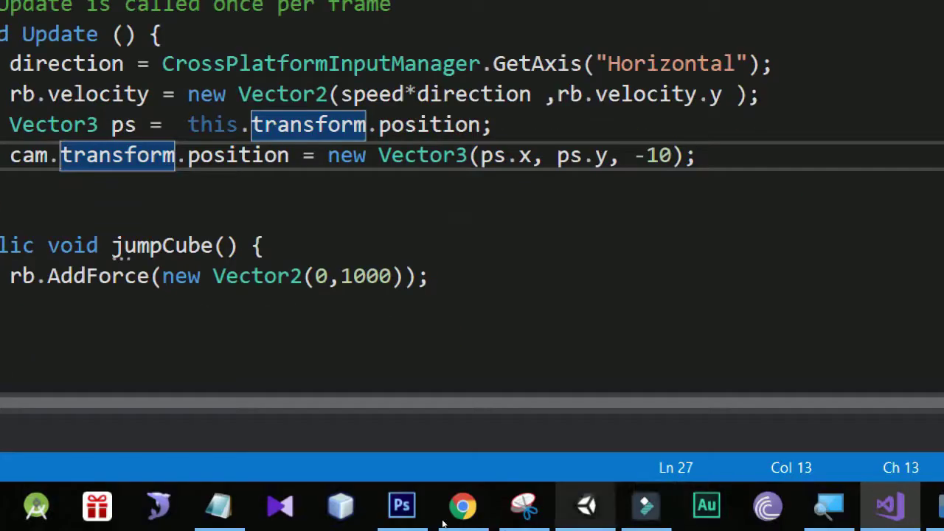
pyautogui.click(586, 506)
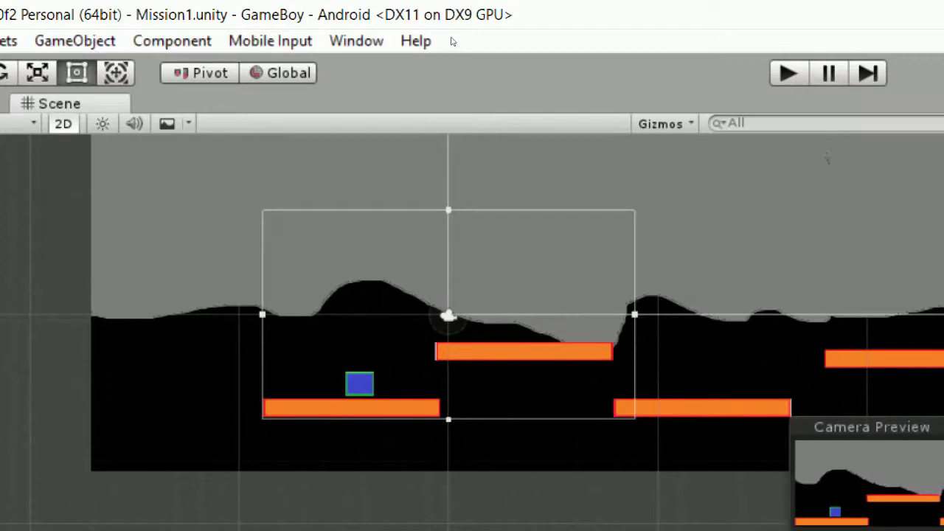
# Play the game and make the cube jump repeatedly to confirm the camera tracks it
pyautogui.hotkey('ctrl', 'p')
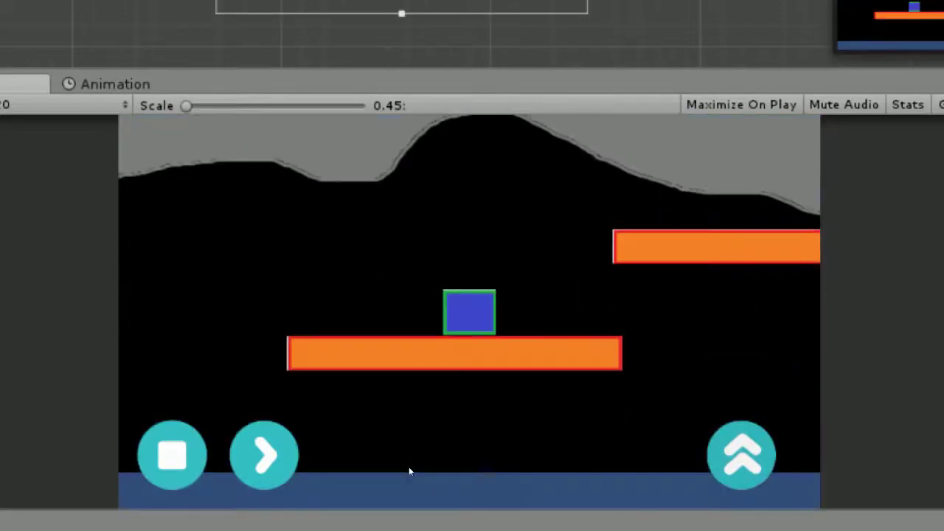
pyautogui.click(410, 470)
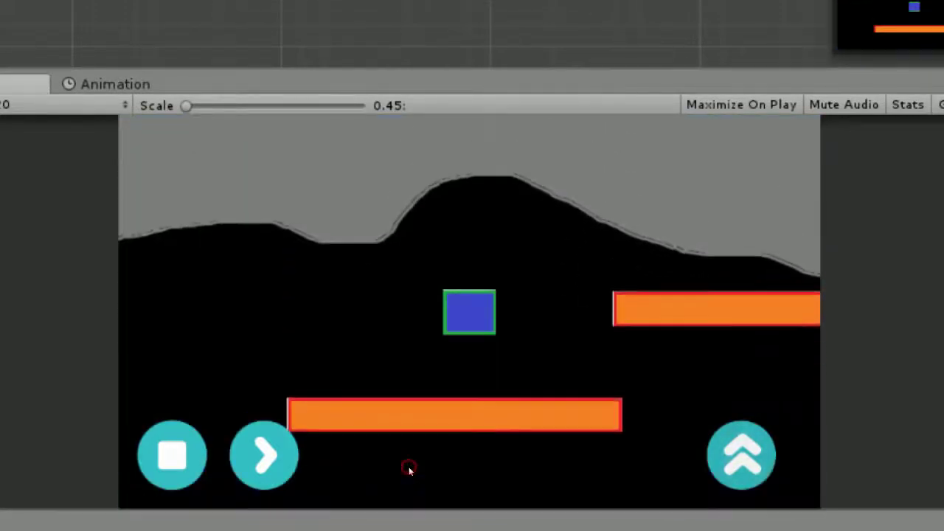
pyautogui.click(410, 471)
pyautogui.click(410, 471)
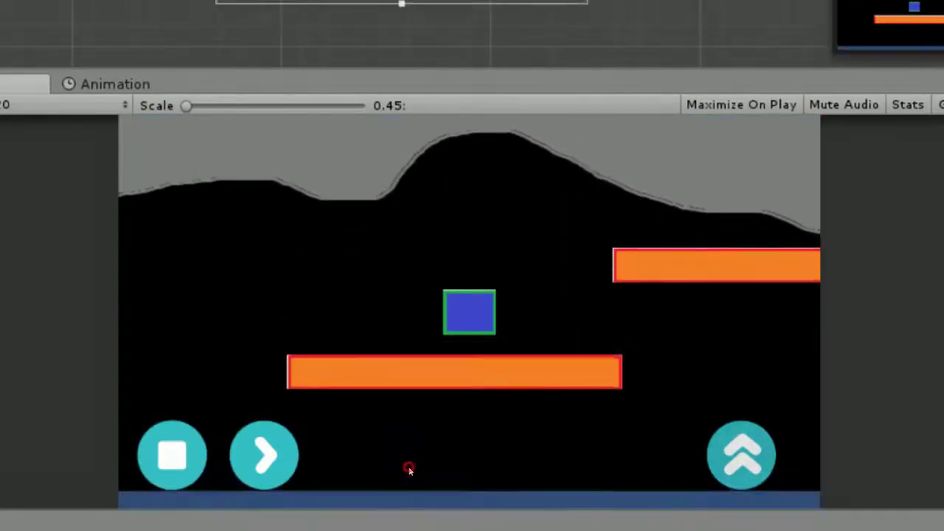
pyautogui.click(411, 470)
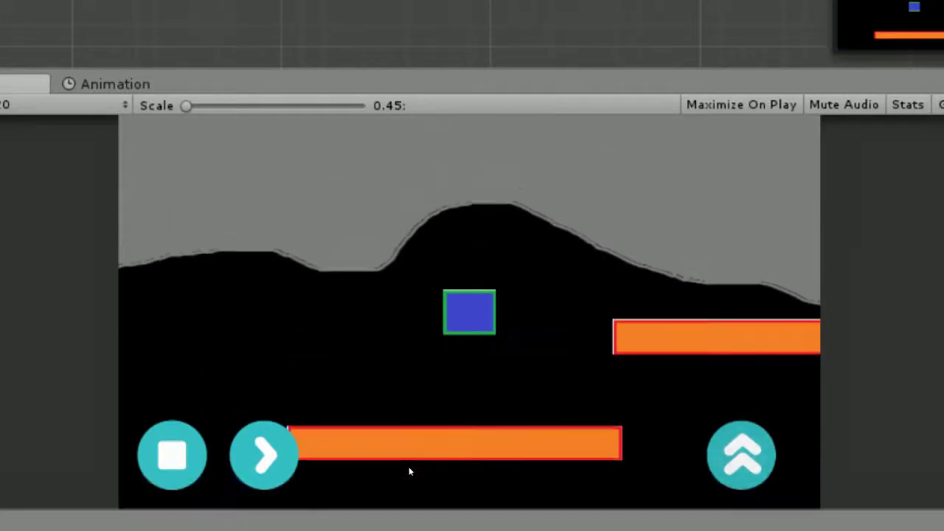
pyautogui.click(410, 471)
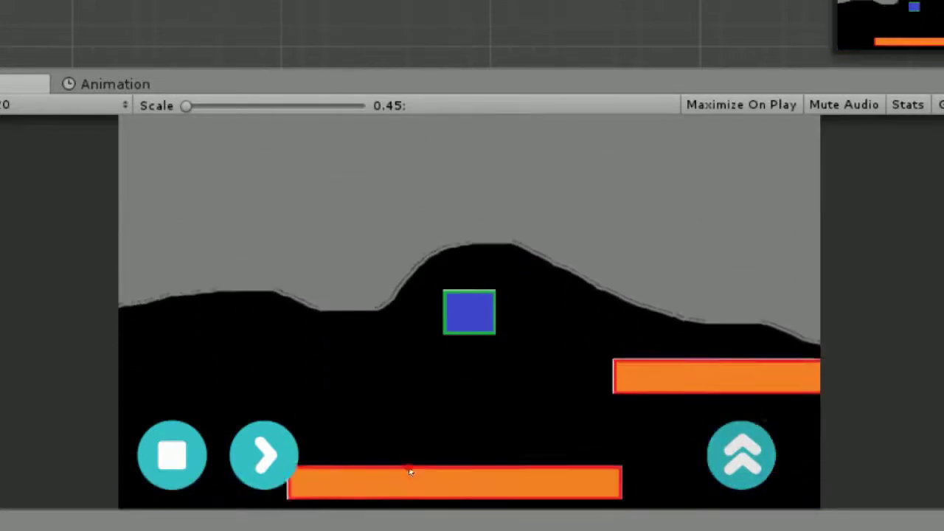
pyautogui.click(411, 470)
pyautogui.click(410, 471)
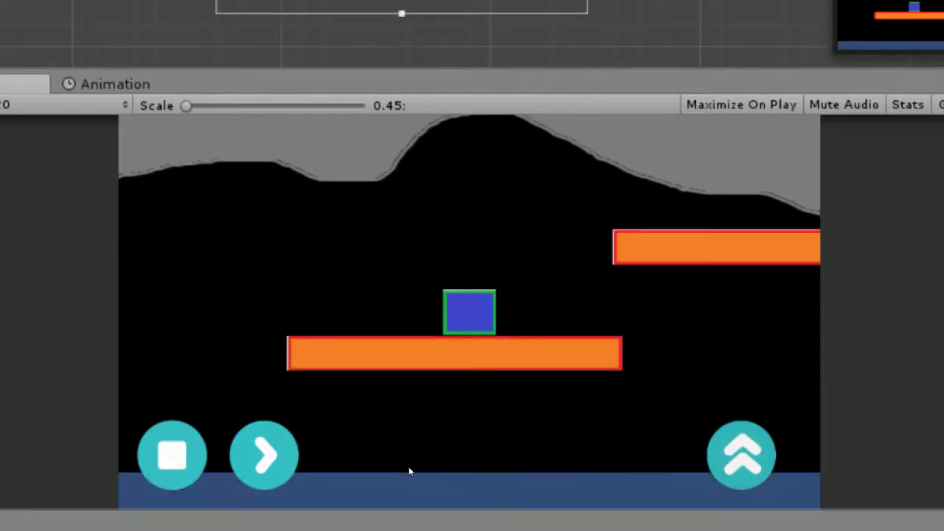
pyautogui.click(410, 471)
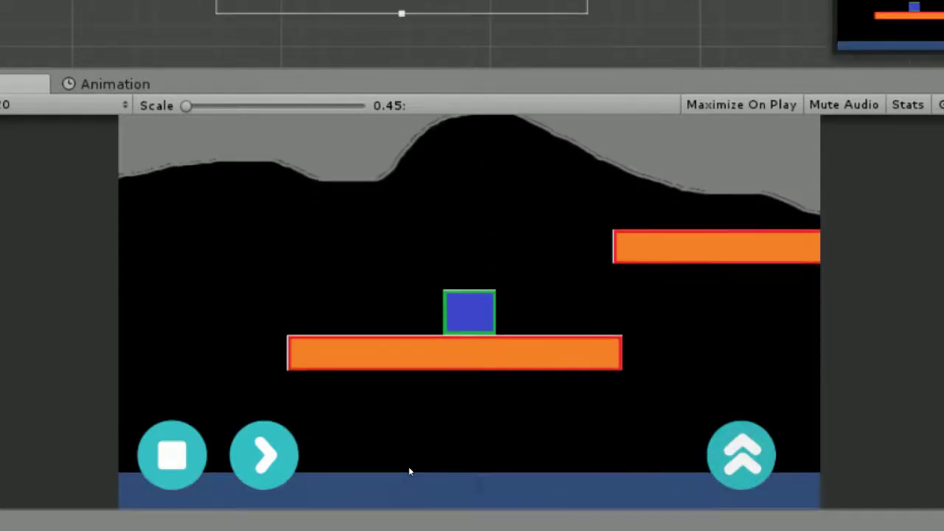
pyautogui.click(410, 471)
pyautogui.click(411, 471)
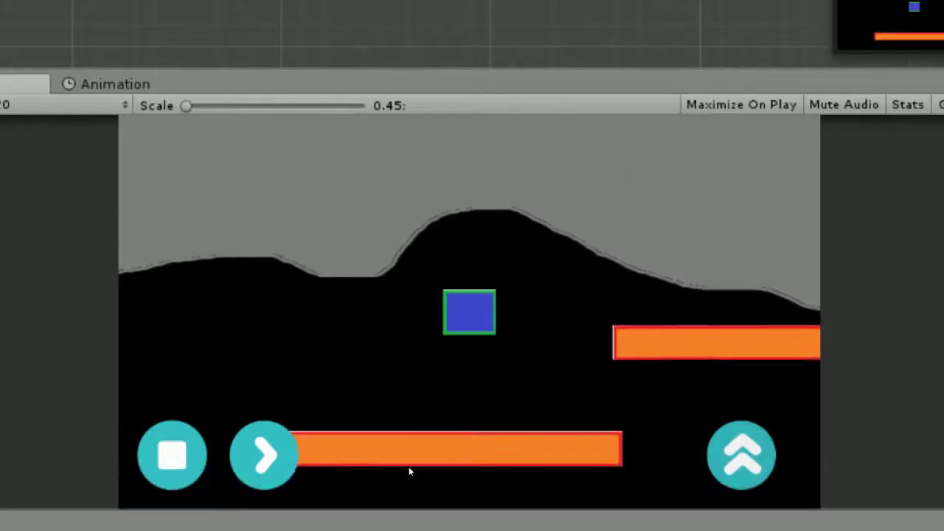
pyautogui.click(411, 471)
pyautogui.click(411, 471)
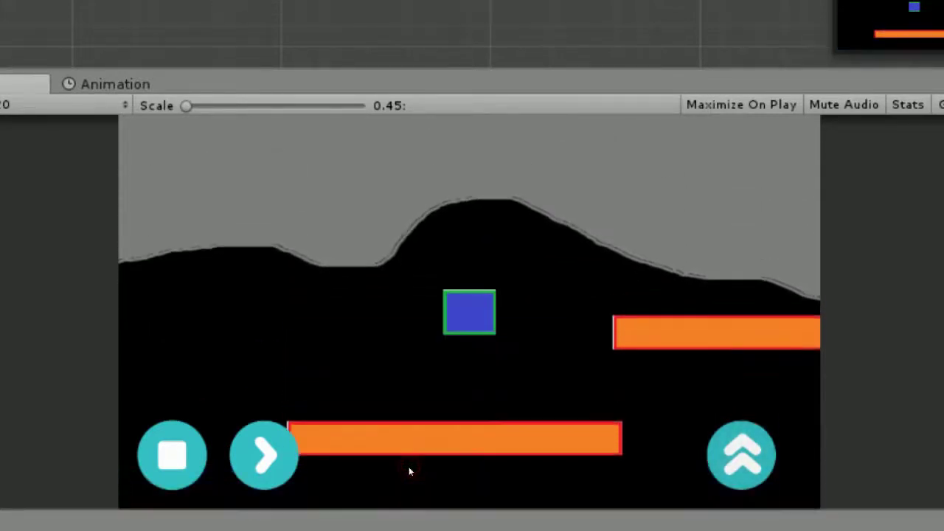
pyautogui.click(409, 469)
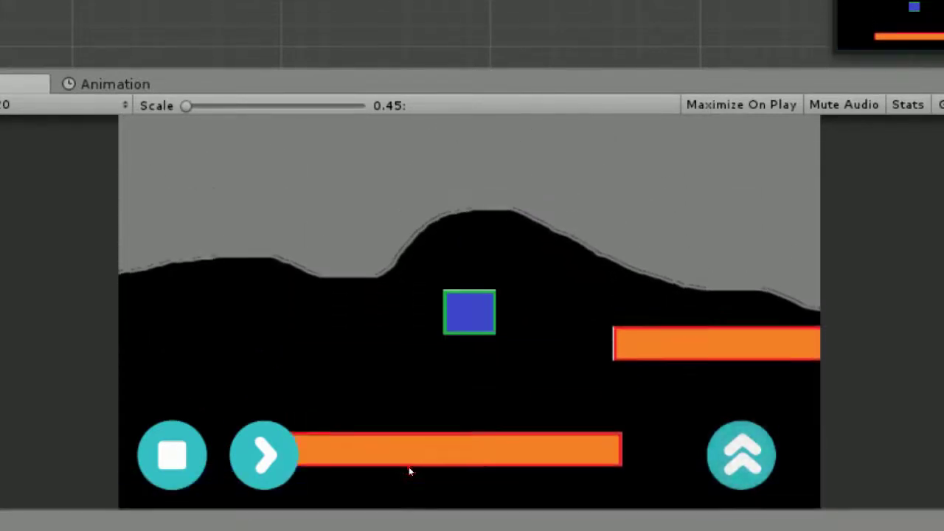
pyautogui.click(410, 471)
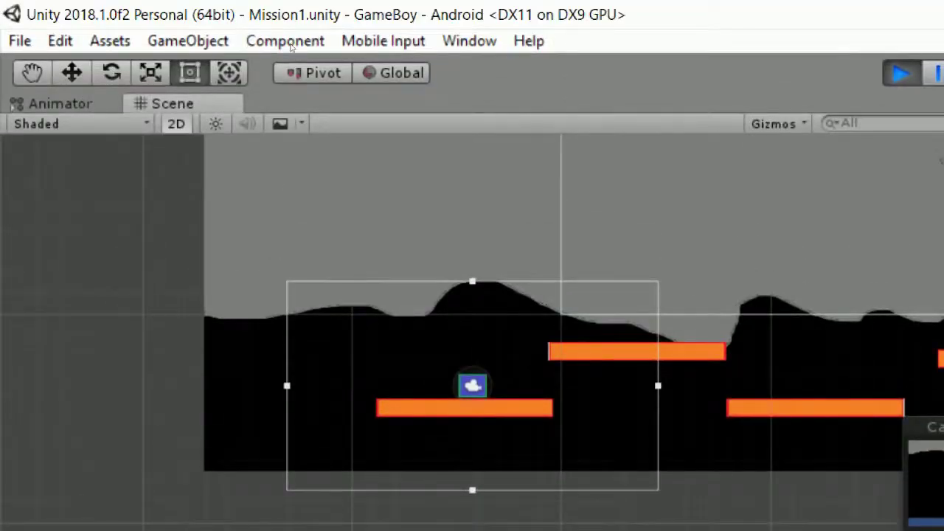
# Stop play and Build And Run to asd.apk on the Samsung SM J710F, replacing the old file
pyautogui.click(455, 41)
pyautogui.hotkey('ctrl', 'p')
pyautogui.click(18, 41)
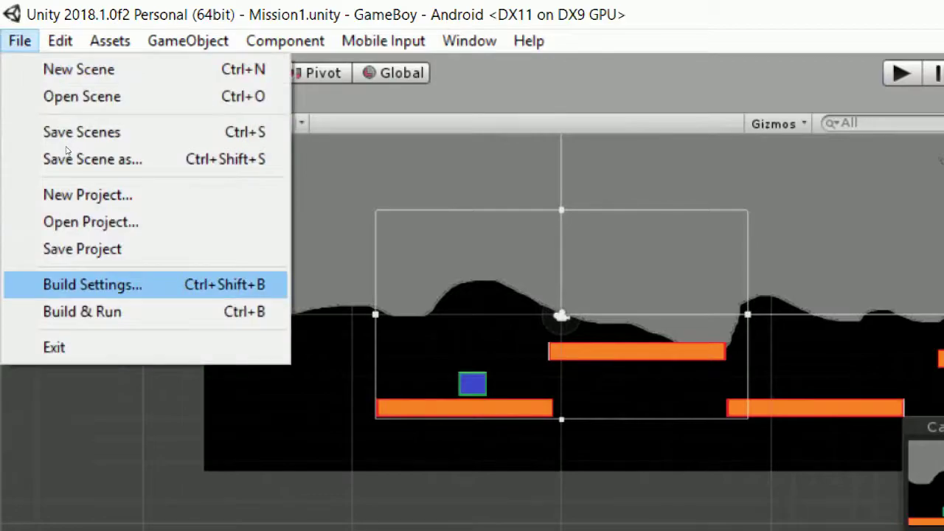
pyautogui.click(93, 285)
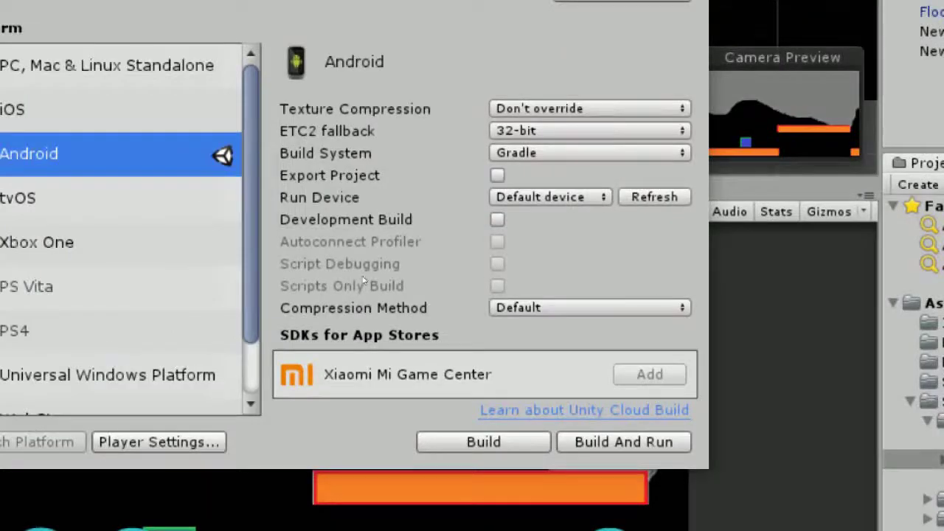
pyautogui.click(549, 197)
pyautogui.click(650, 276)
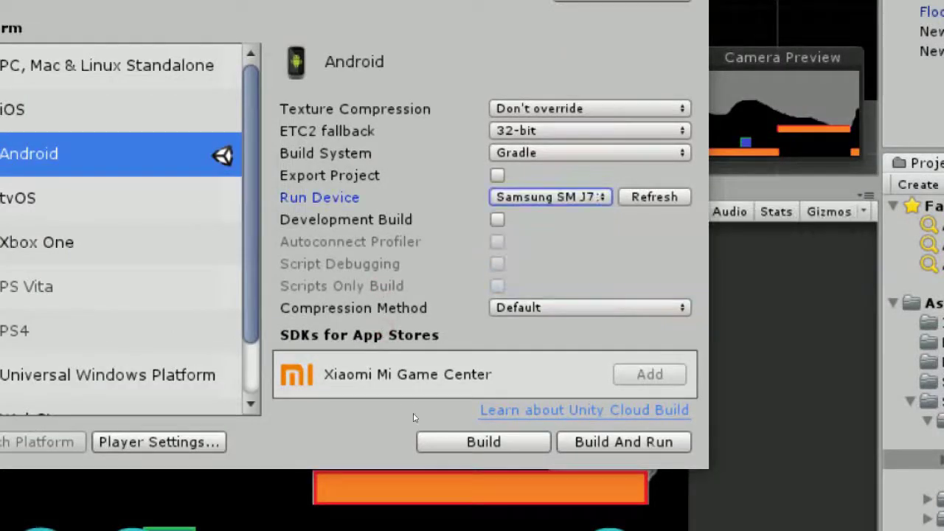
pyautogui.click(623, 442)
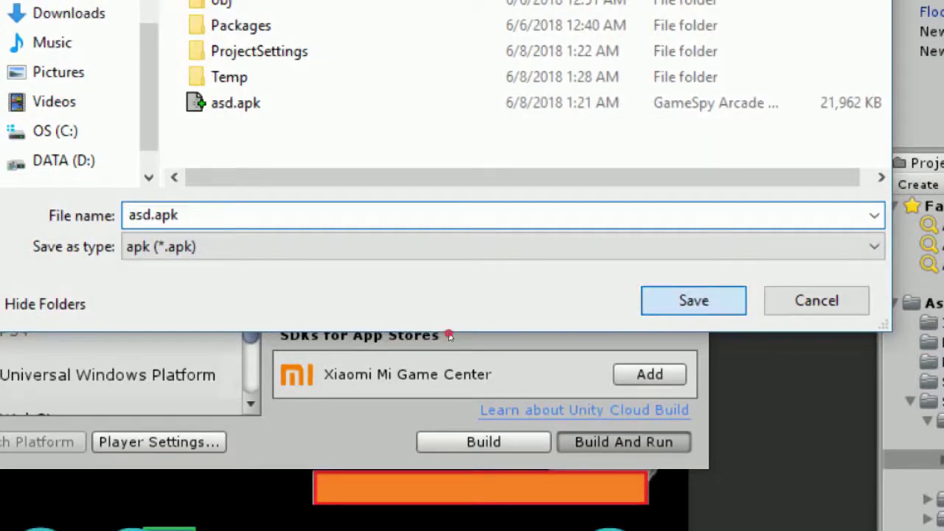
pyautogui.press('Return')
pyautogui.press('Left')
pyautogui.press('Return')
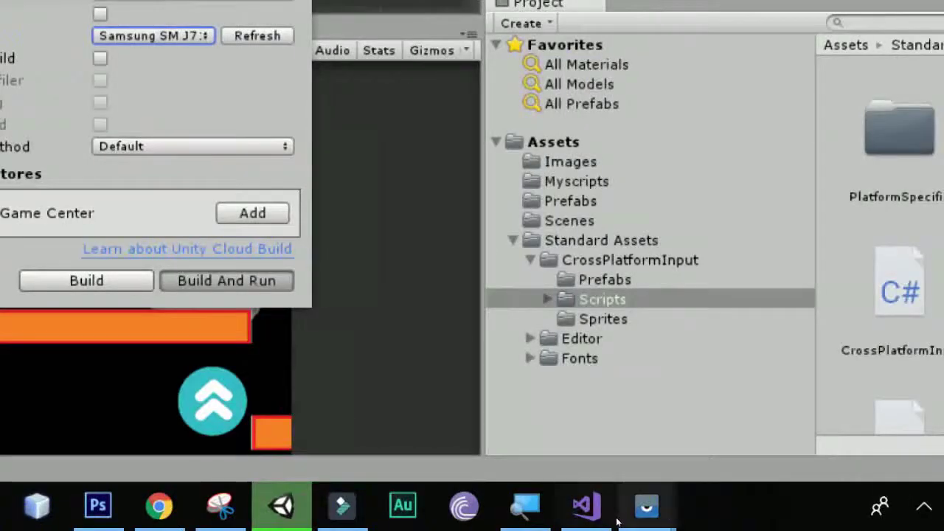
# Bring the Vysor phone mirror forward and tap to make the cube jump
pyautogui.moveTo(618, 522)
pyautogui.click(653, 461)
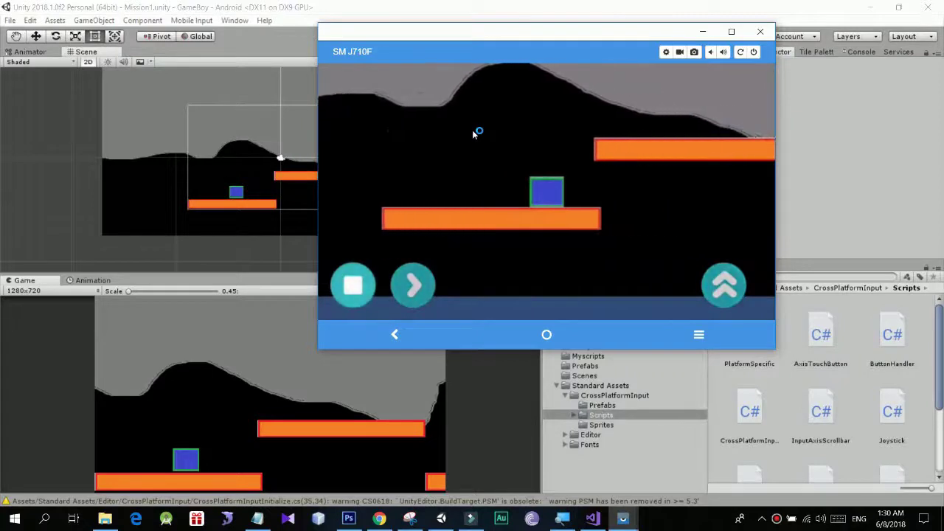
pyautogui.click(472, 130)
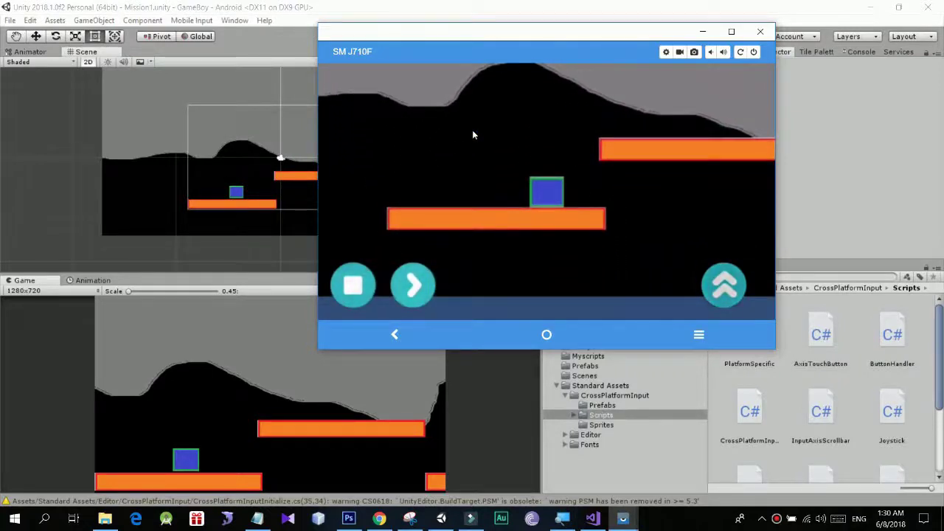